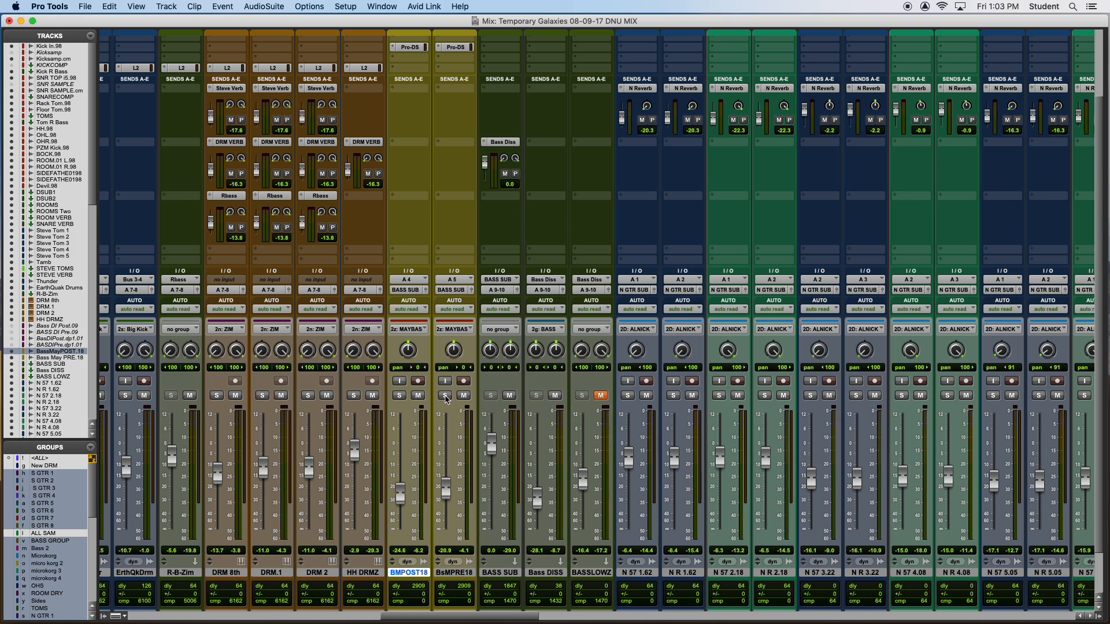
Solo the Bass May PRE.18 track and play it with all of its inserts bypassed
{"action": "scroll", "coordinate": [446, 399], "scroll_direction": "up", "scroll_amount": 3}
{"action": "scroll", "coordinate": [445, 399], "scroll_direction": "down", "scroll_amount": 3}
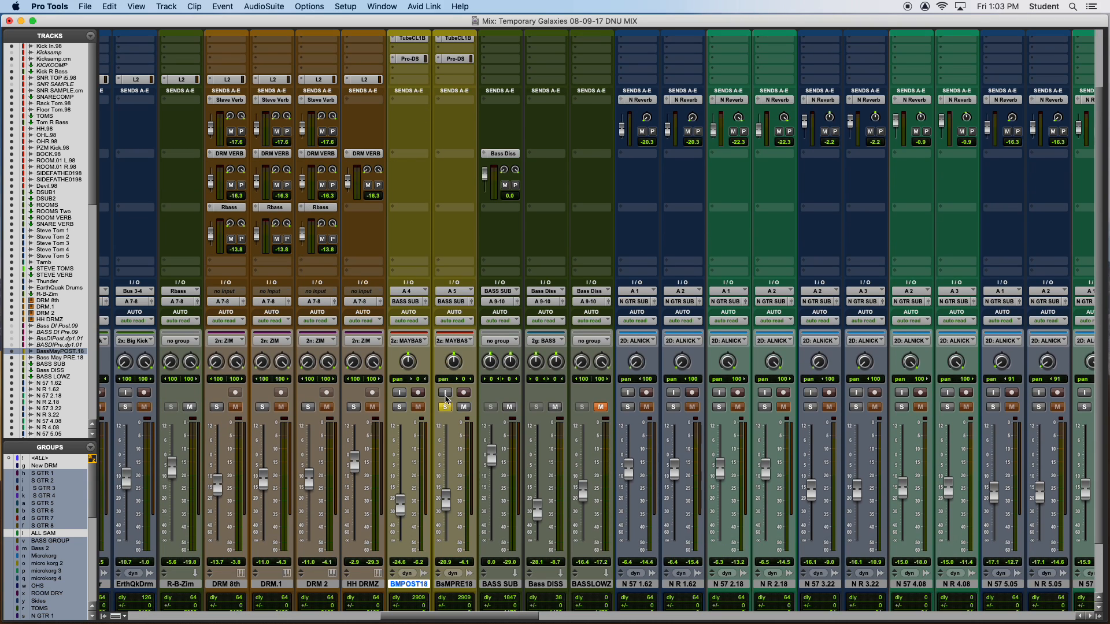
{"action": "scroll", "coordinate": [446, 398], "scroll_direction": "up", "scroll_amount": 3}
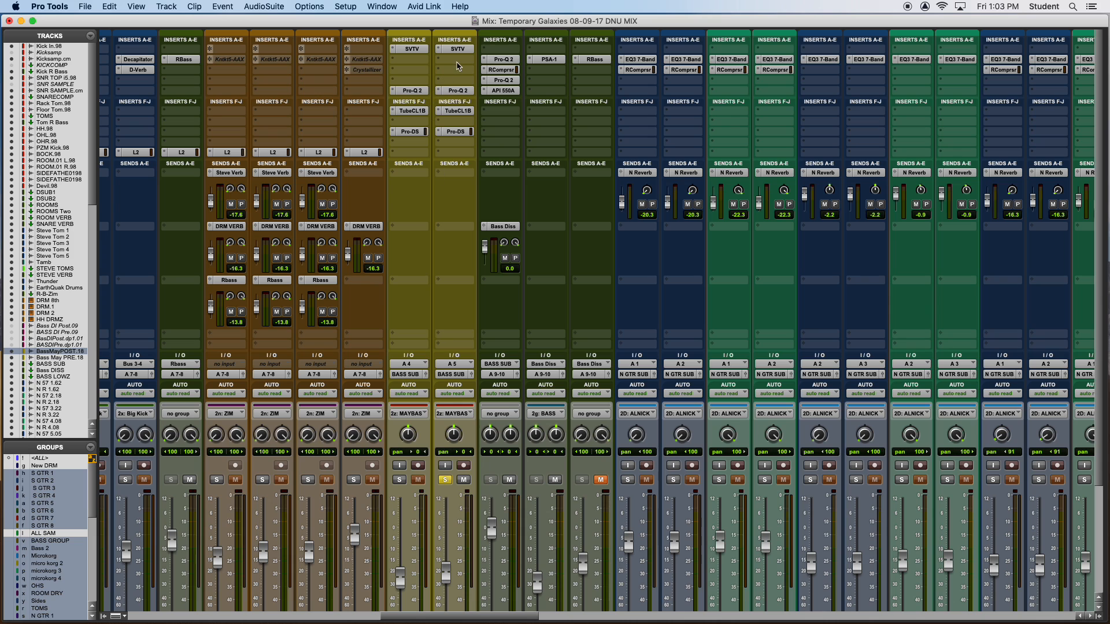
{"action": "left_click", "coordinate": [461, 49], "text": "alt+super"}
{"action": "key", "text": "space"}
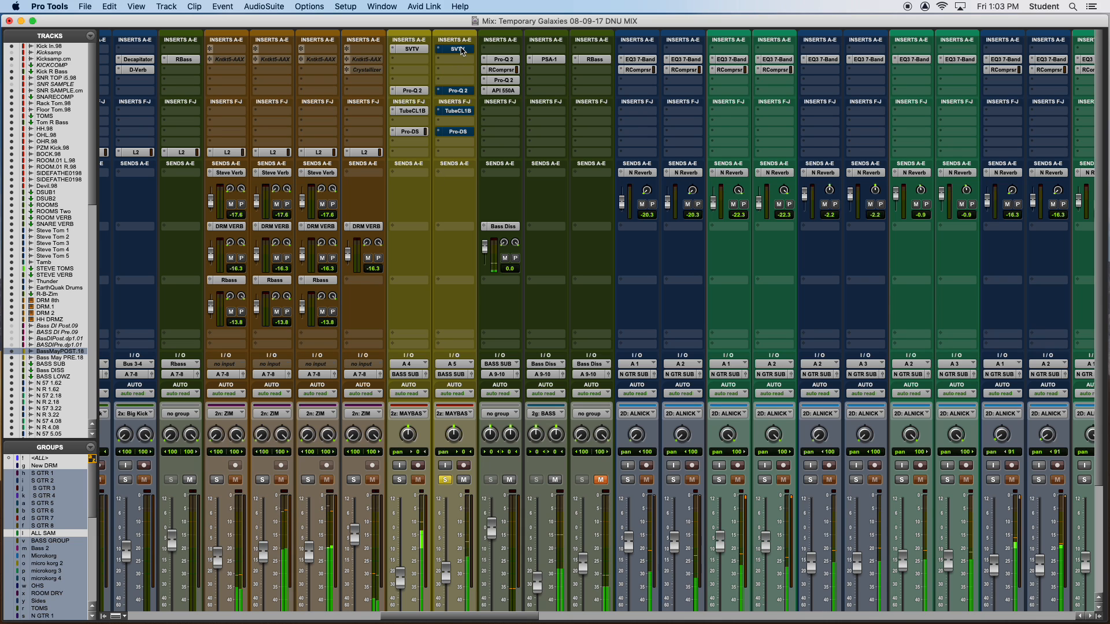
Audition the unprocessed Bass May PRE.18 track in the Edit window from about 4:13 and 4:22
{"action": "key", "text": "super+equal"}
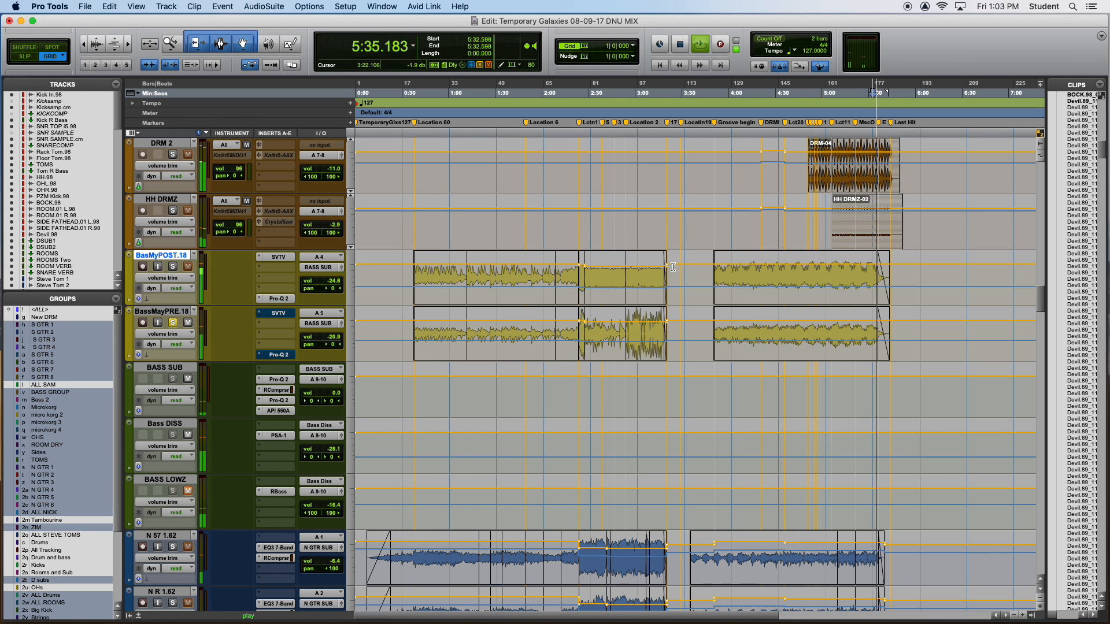
{"action": "key", "text": "space"}
{"action": "left_click", "coordinate": [749, 275]}
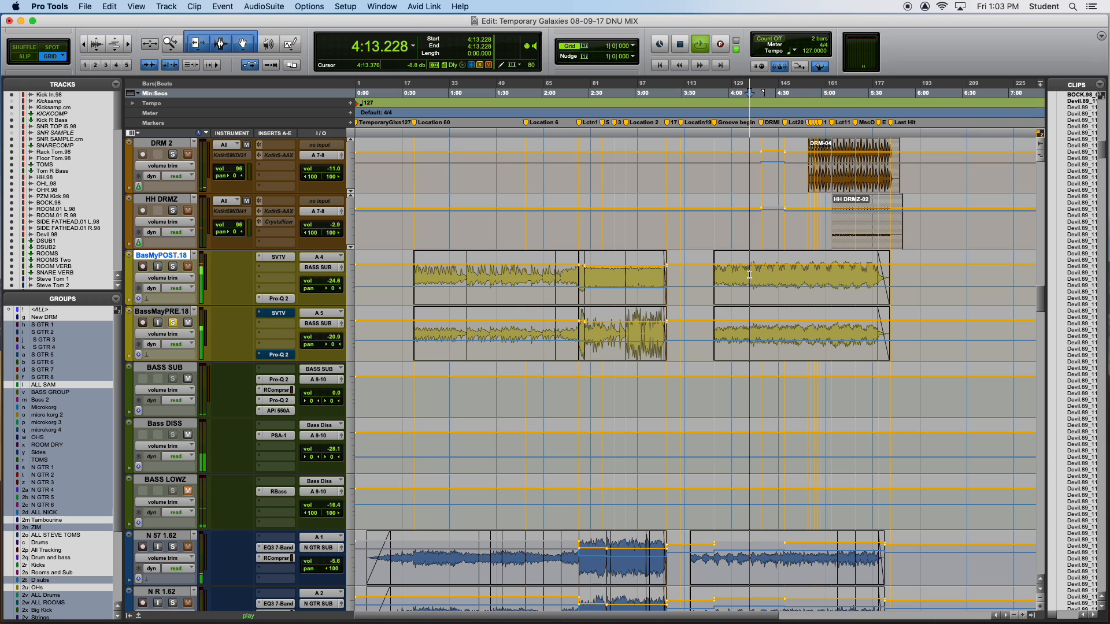
{"action": "left_click", "coordinate": [763, 274]}
{"action": "key", "text": "t"}
{"action": "key", "text": "t"}
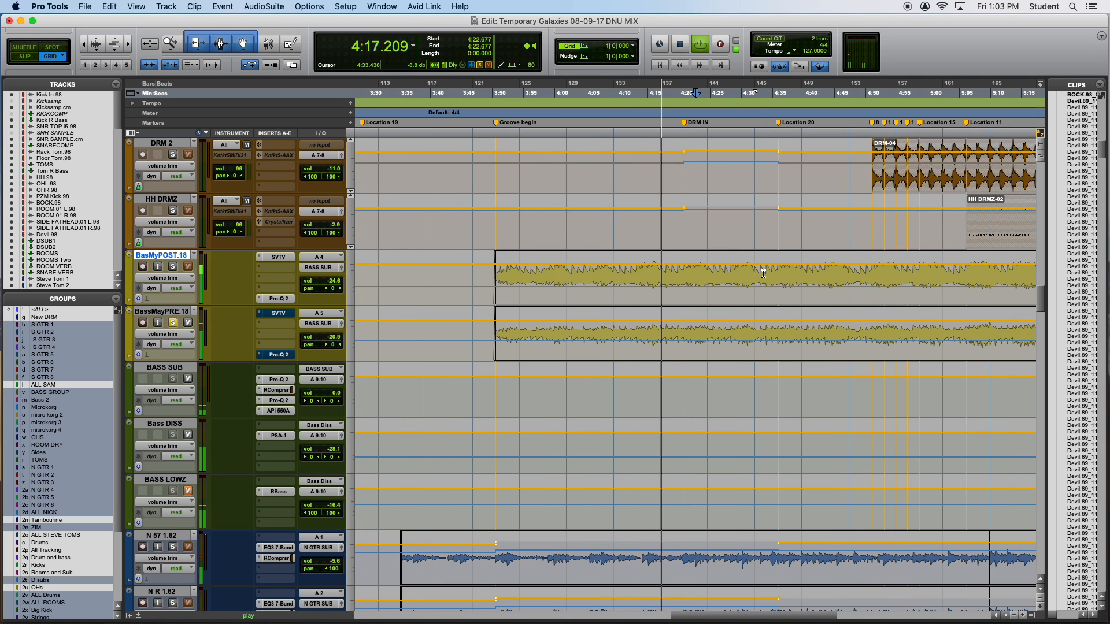
{"action": "key", "text": "r"}
{"action": "key", "text": "r"}
{"action": "scroll", "coordinate": [674, 317], "scroll_direction": "right", "scroll_amount": 5}
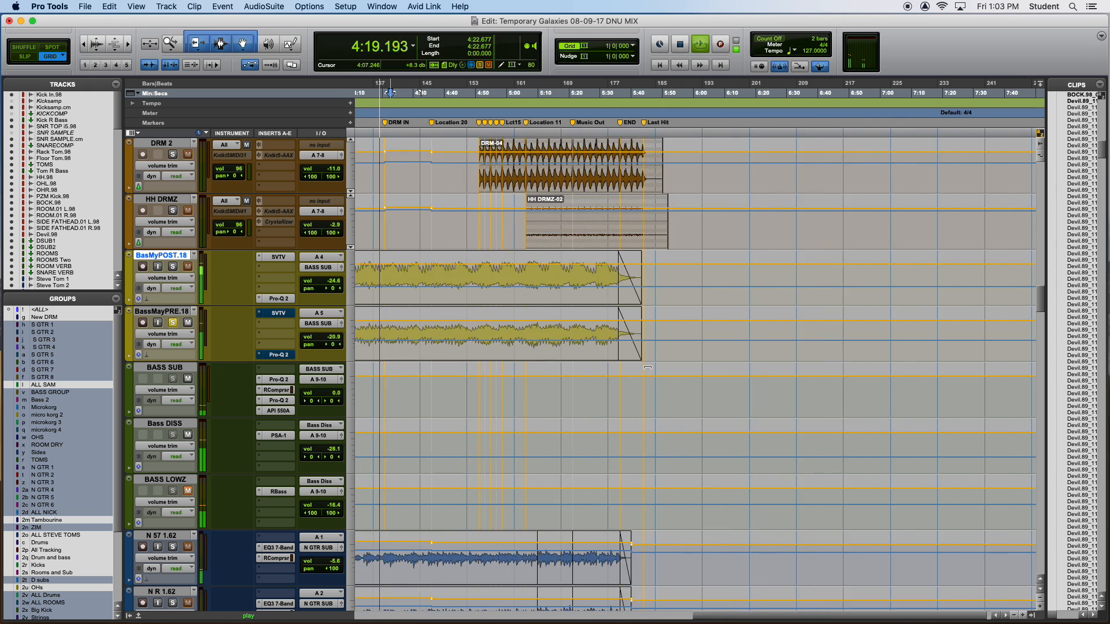
{"action": "scroll", "coordinate": [647, 368], "scroll_direction": "left", "scroll_amount": 7}
{"action": "key", "text": "r"}
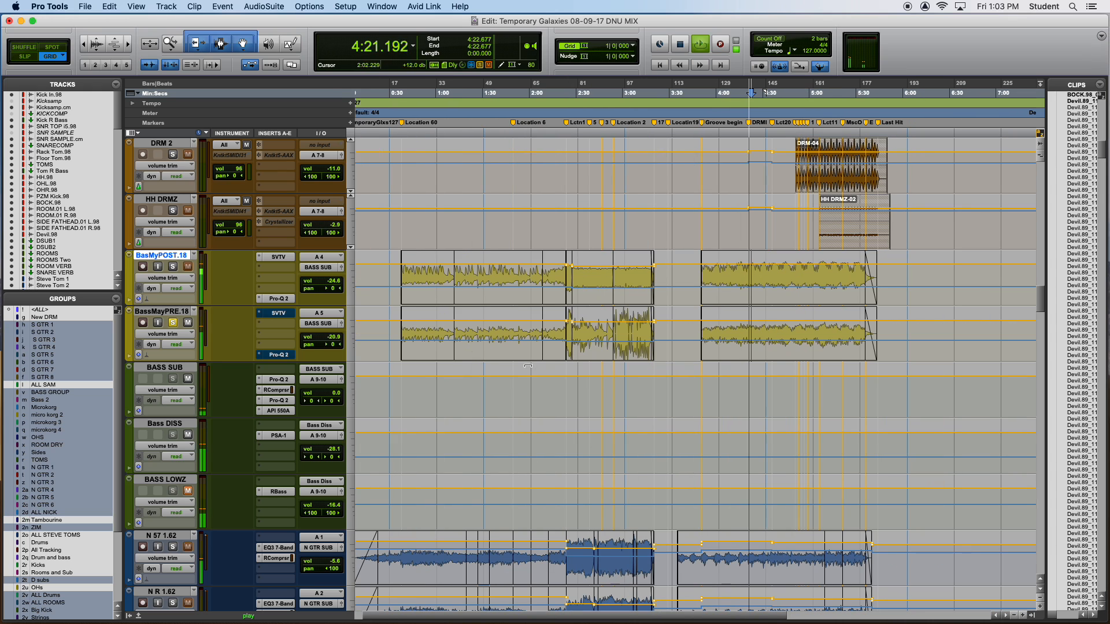
Play an earlier passage of the Bass May PRE.18 track, starting at about 1:30
{"action": "left_click", "coordinate": [487, 334]}
{"action": "key", "text": "space"}
{"action": "key", "text": "t"}
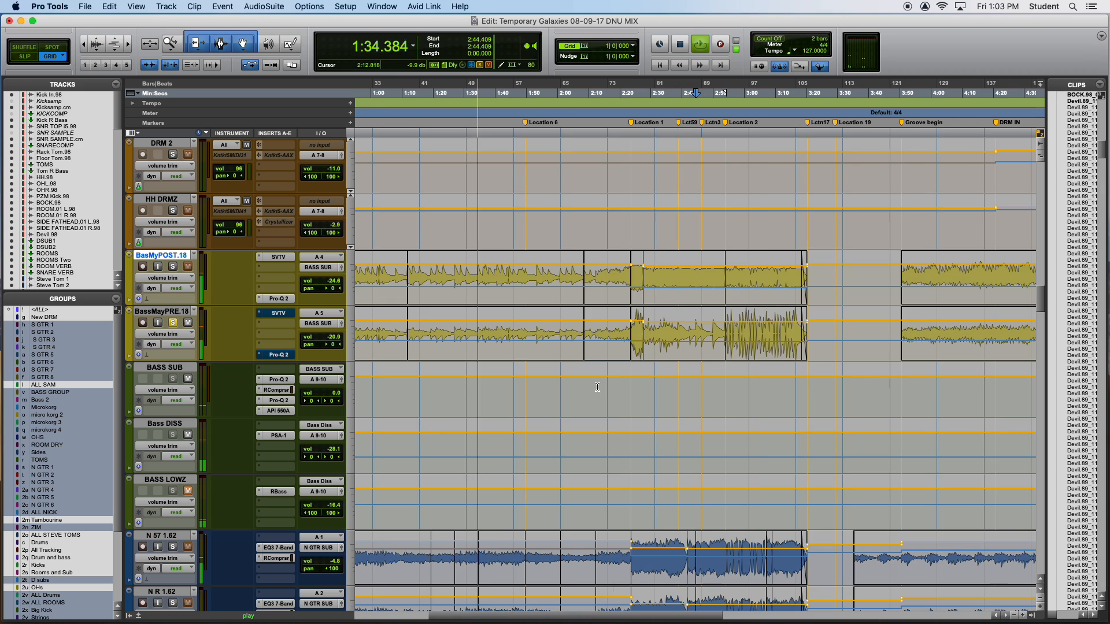
In the Mix window, activate only the SVTV insert on Bass May PRE.18 and open its Ampeg plug-in window clear of the inserts
{"action": "key", "text": "super+equal"}
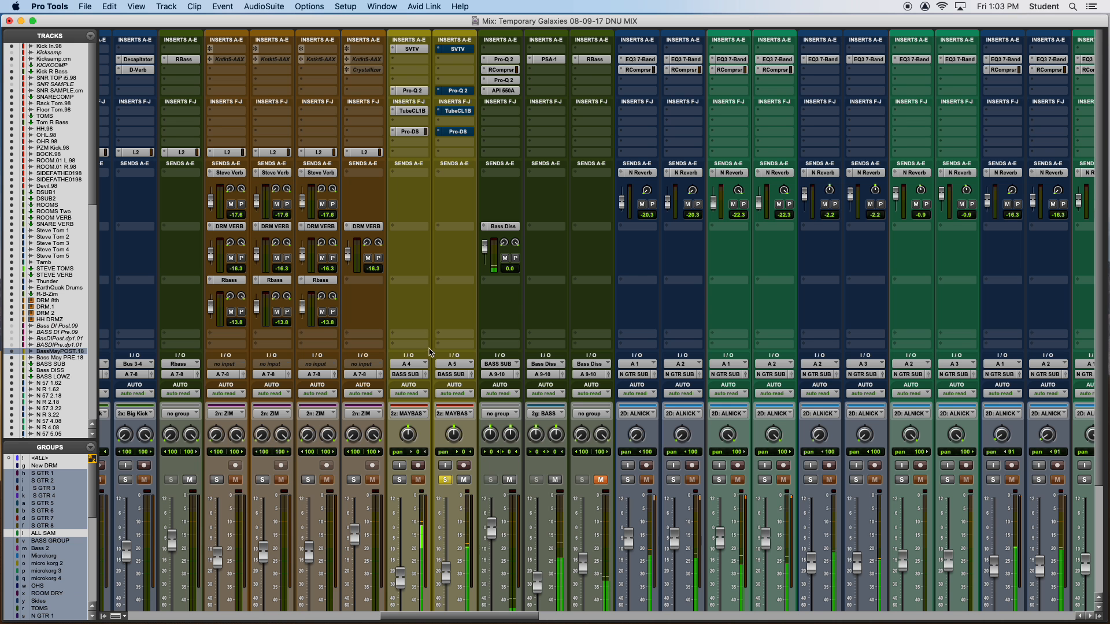
{"action": "left_click", "coordinate": [468, 51], "text": "shift+super"}
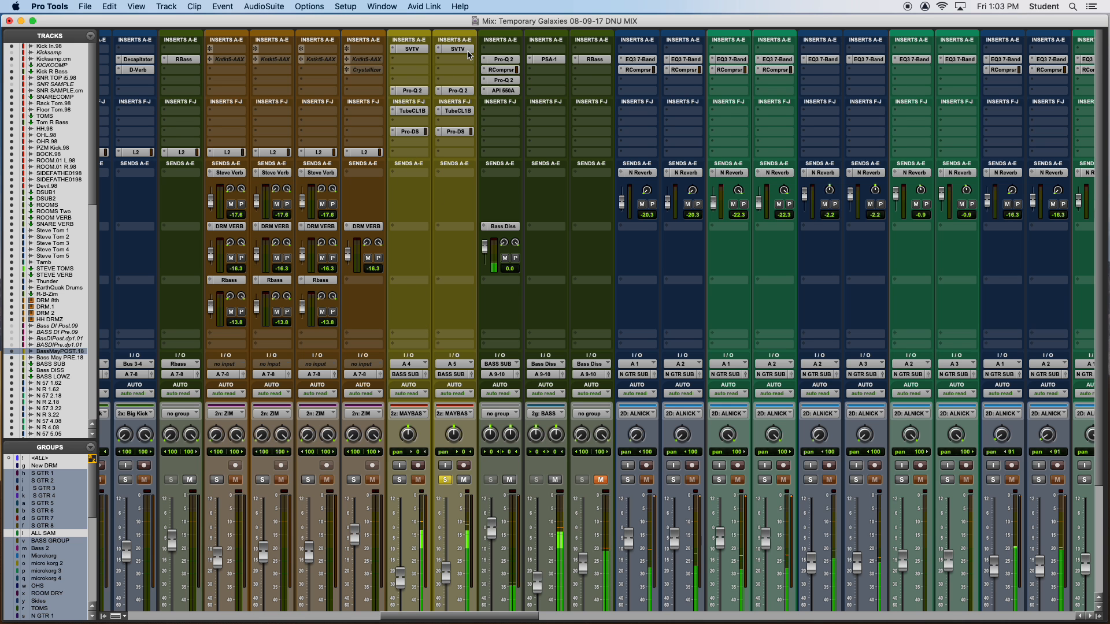
{"action": "left_click", "coordinate": [461, 50], "text": "shift+super"}
{"action": "left_click", "coordinate": [460, 50], "text": "super"}
{"action": "left_click", "coordinate": [460, 50]}
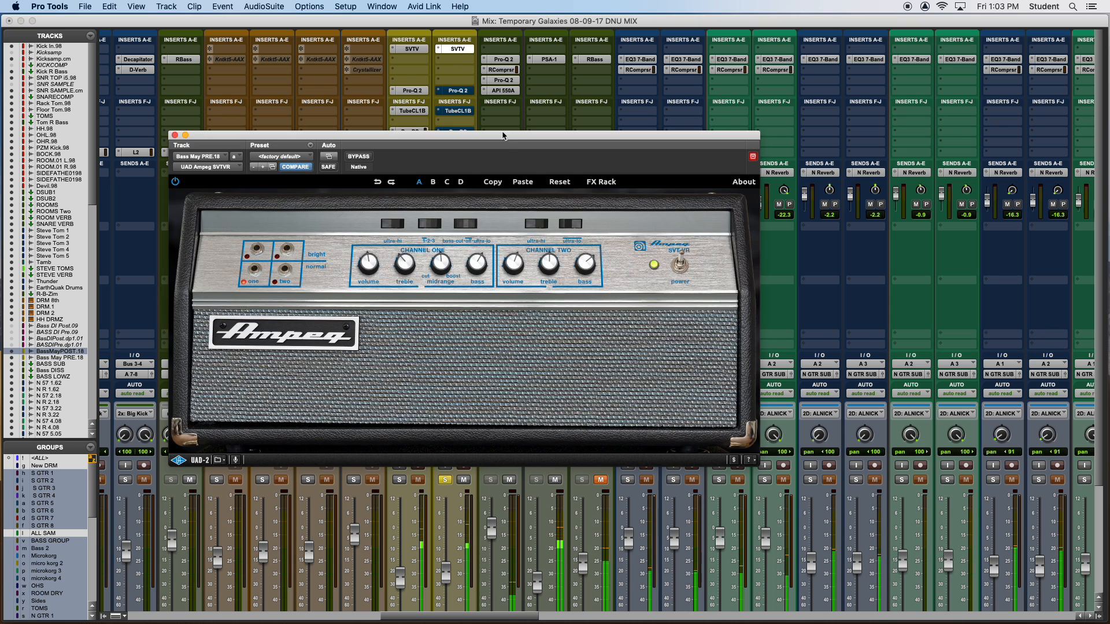
{"action": "left_click_drag", "start_coordinate": [498, 141], "coordinate": [714, 185]}
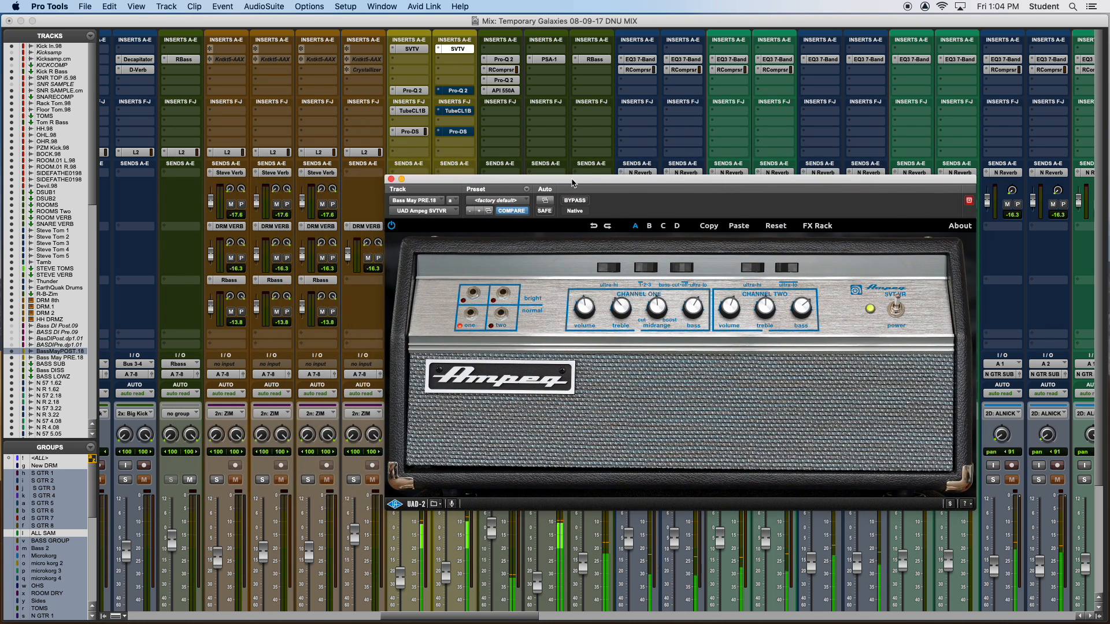
{"action": "left_click_drag", "start_coordinate": [572, 184], "coordinate": [629, 172]}
Activate the Pro-Q 2 and TubeCL1B inserts on Bass May PRE.18 one after the other, opening each plug-in window
{"action": "left_click", "coordinate": [462, 92], "text": "super"}
{"action": "left_click", "coordinate": [463, 92]}
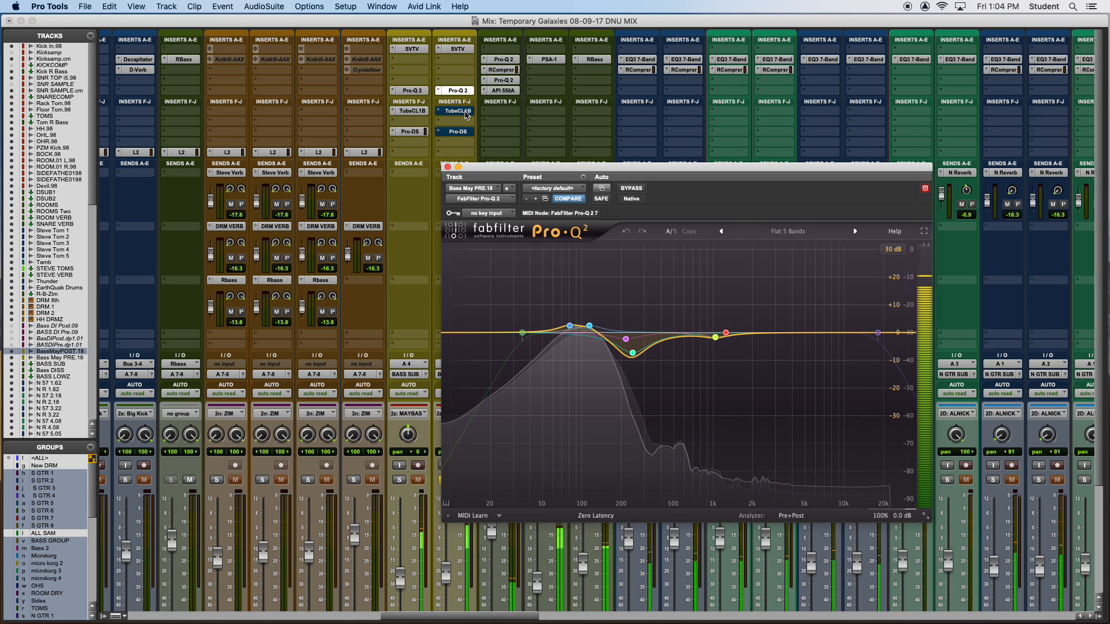
{"action": "left_click", "coordinate": [467, 111], "text": "super"}
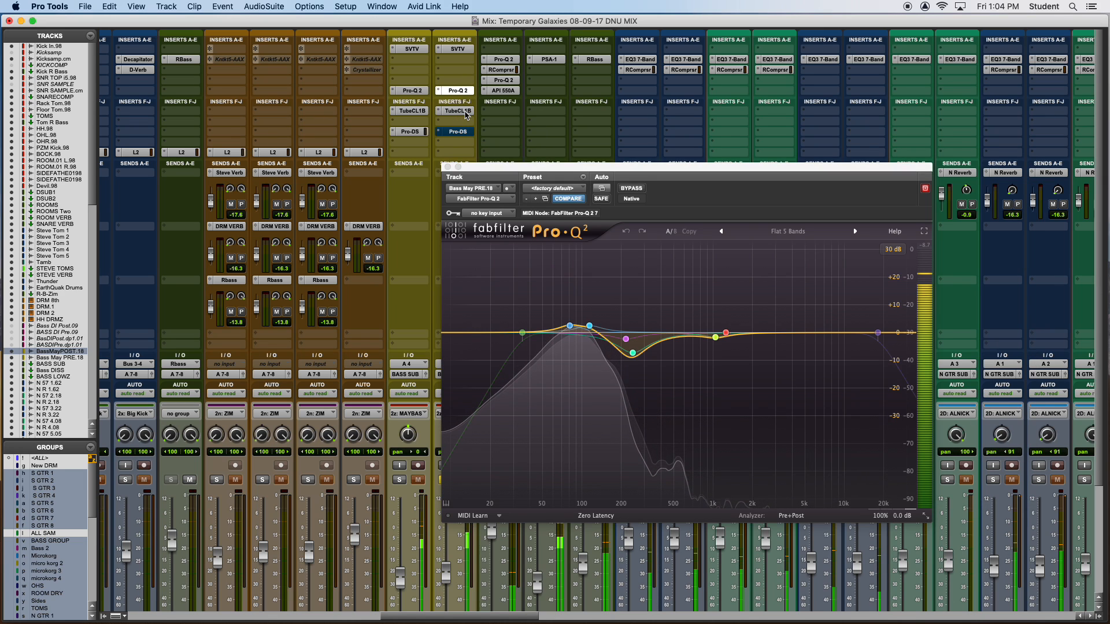
{"action": "left_click", "coordinate": [467, 111]}
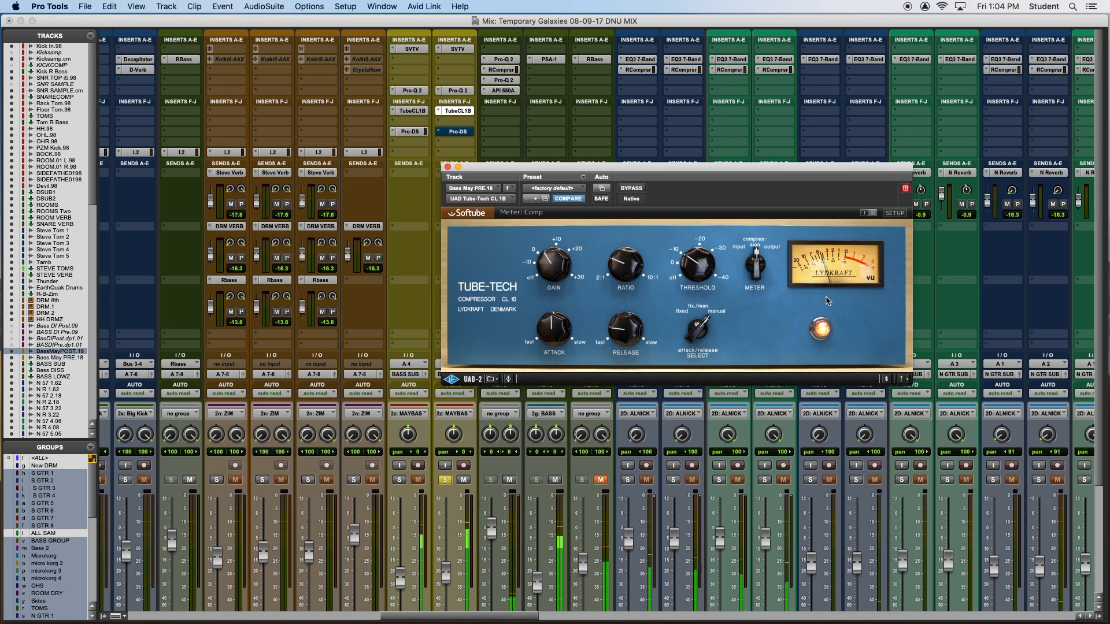
{"action": "left_click_drag", "start_coordinate": [657, 172], "coordinate": [718, 214]}
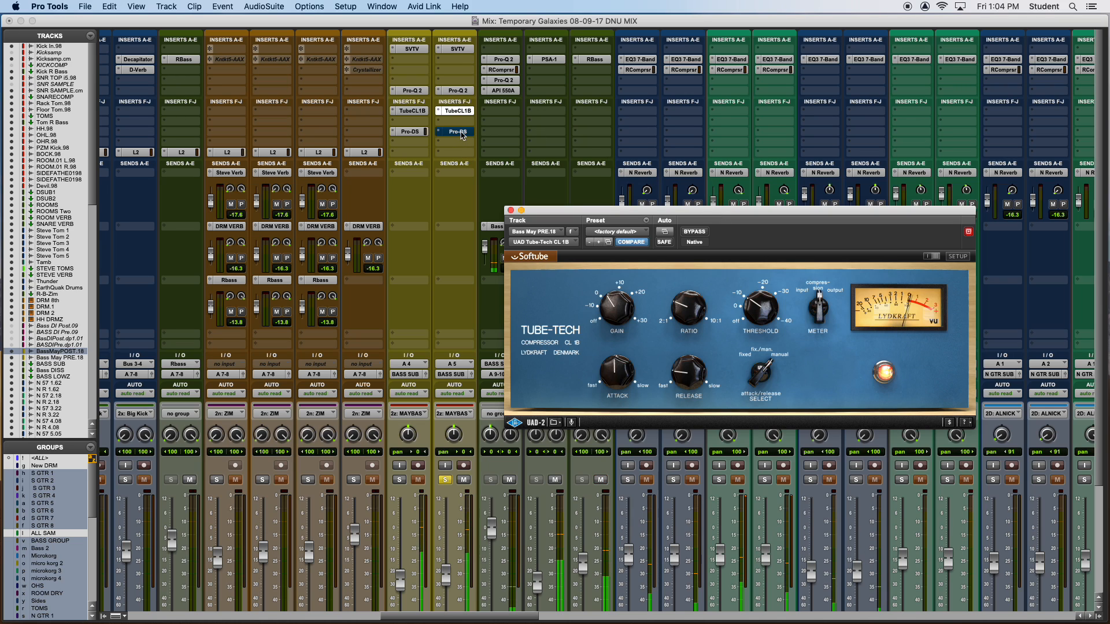
Activate the Pro-DS insert on Bass May PRE.18, view its settings, and close the plug-in window in the Edit window
{"action": "left_click", "coordinate": [462, 132], "text": "super"}
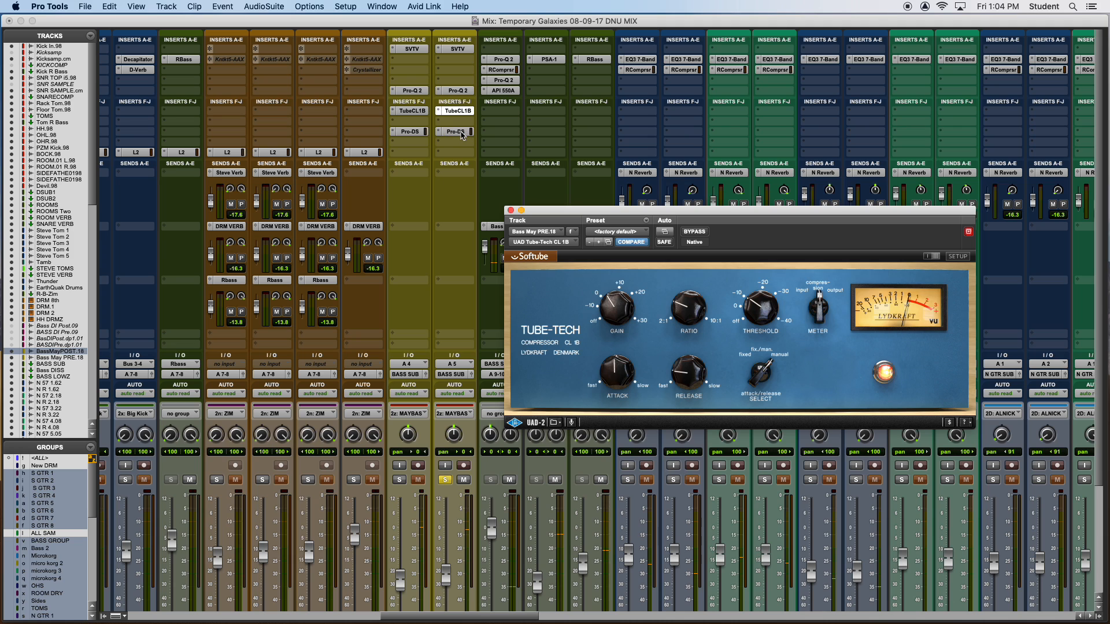
{"action": "left_click", "coordinate": [457, 132]}
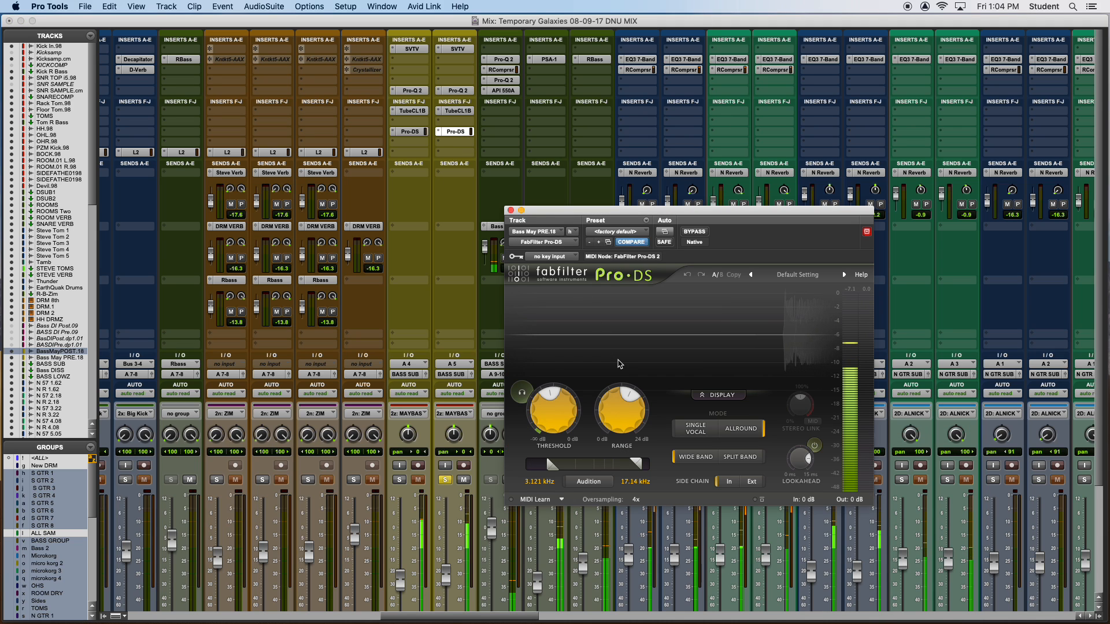
{"action": "key", "text": "super+equal"}
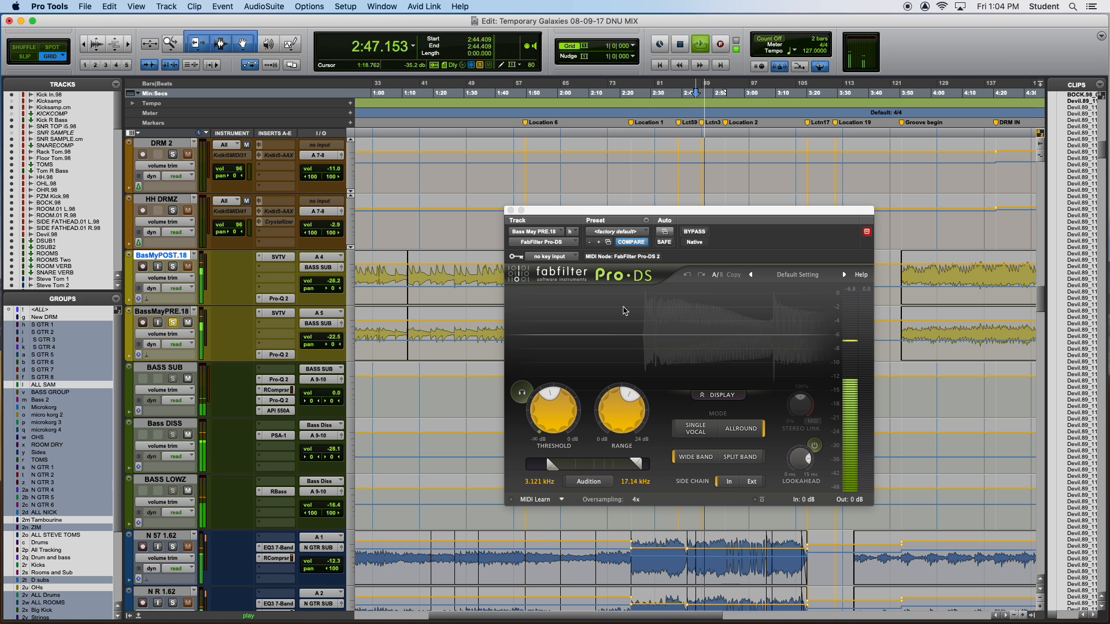
{"action": "left_click", "coordinate": [511, 210]}
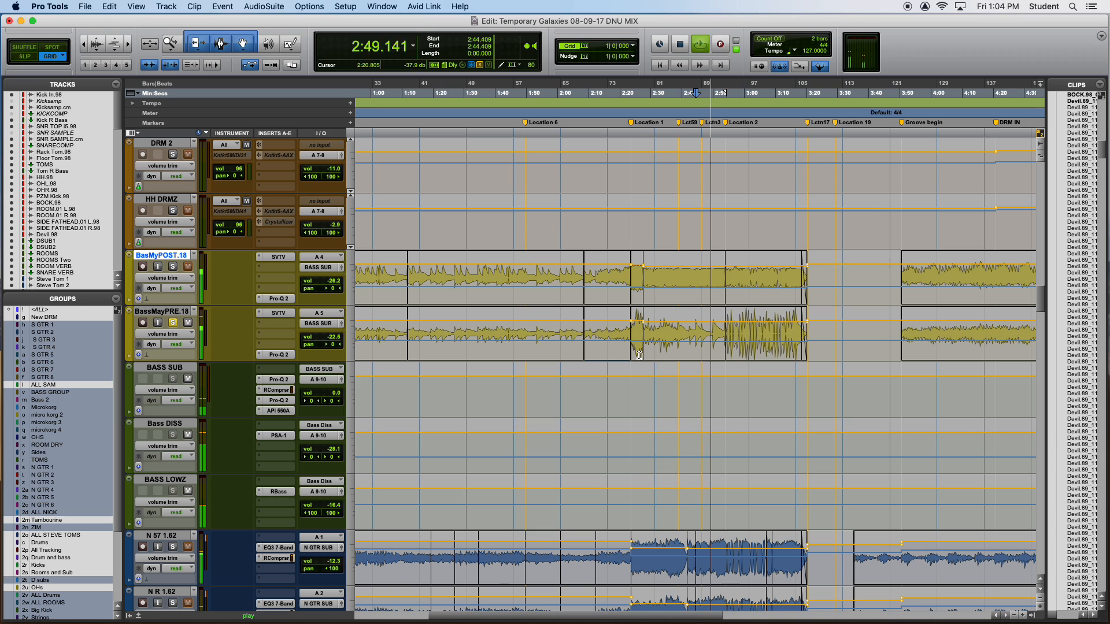
Stop playback, solo BassMayPOST.18 in place of the PRE track, and play it from about 4:19
{"action": "key", "text": "r"}
{"action": "key", "text": "r"}
{"action": "key", "text": "space"}
{"action": "left_click", "coordinate": [172, 267]}
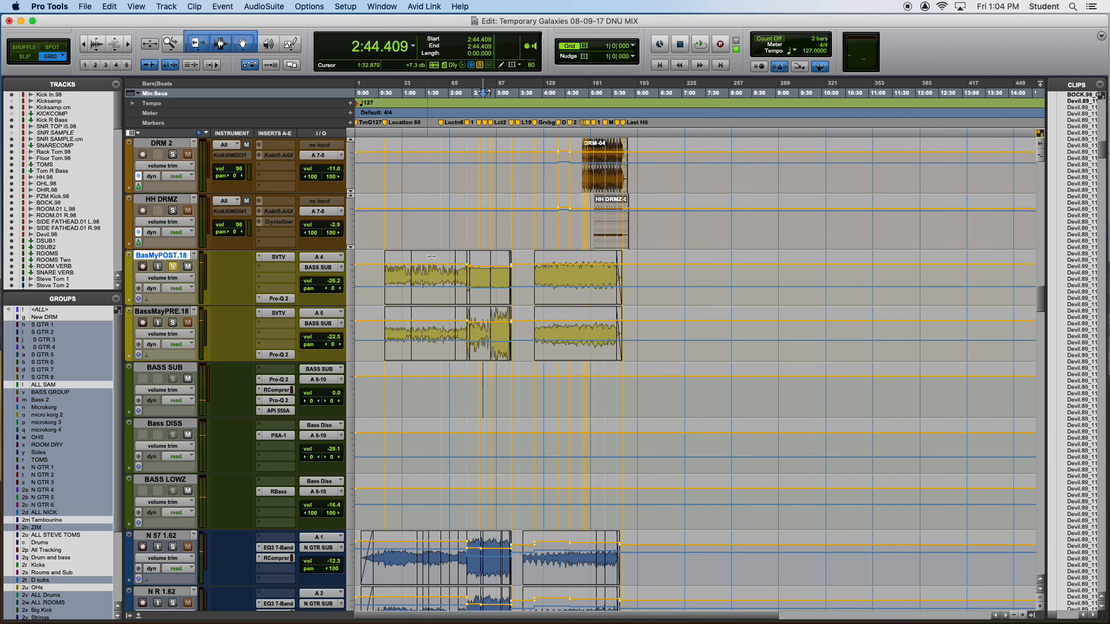
{"action": "left_click", "coordinate": [557, 276]}
{"action": "key", "text": "space"}
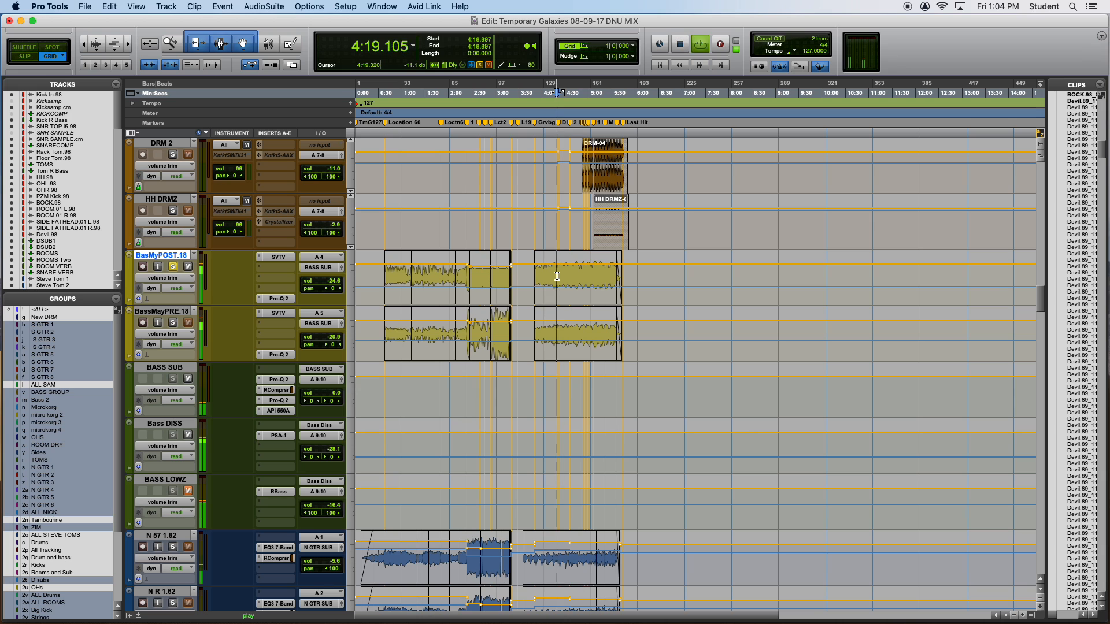
Audition BassMayPOST.18 in the Mix window with all of its inserts bypassed
{"action": "key", "text": "super+equal"}
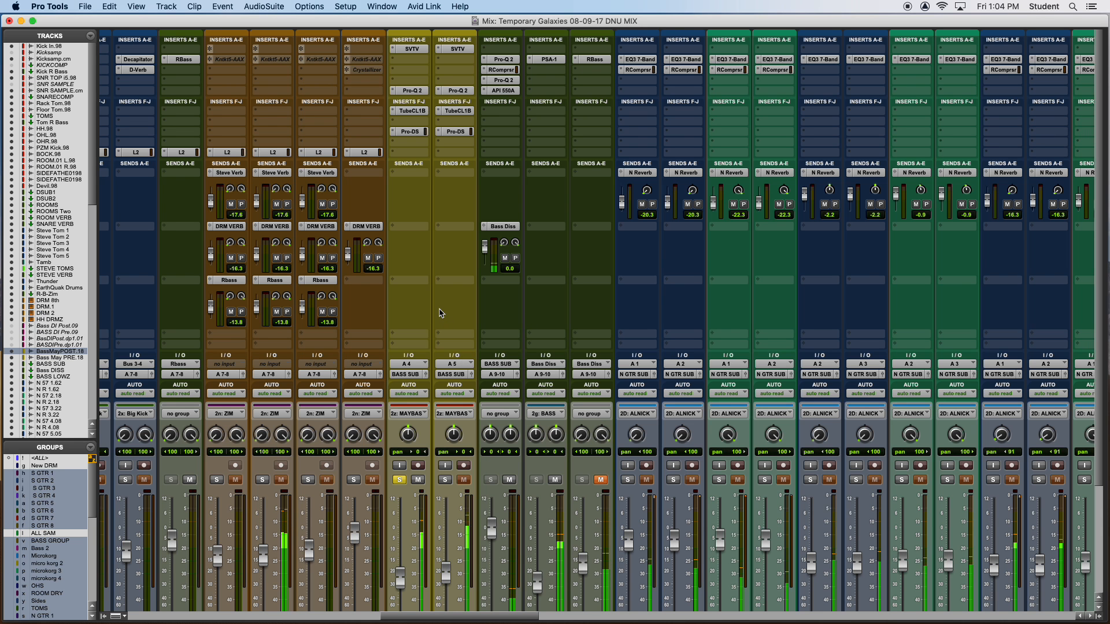
{"action": "scroll", "coordinate": [443, 312], "scroll_direction": "down", "scroll_amount": 3}
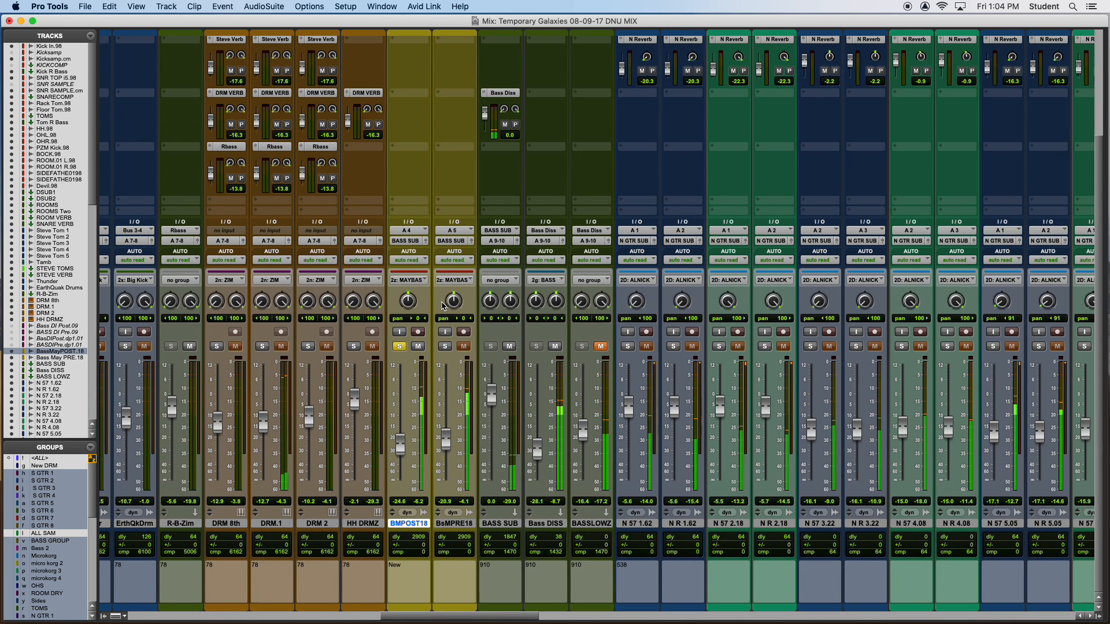
{"action": "scroll", "coordinate": [442, 305], "scroll_direction": "up", "scroll_amount": 3}
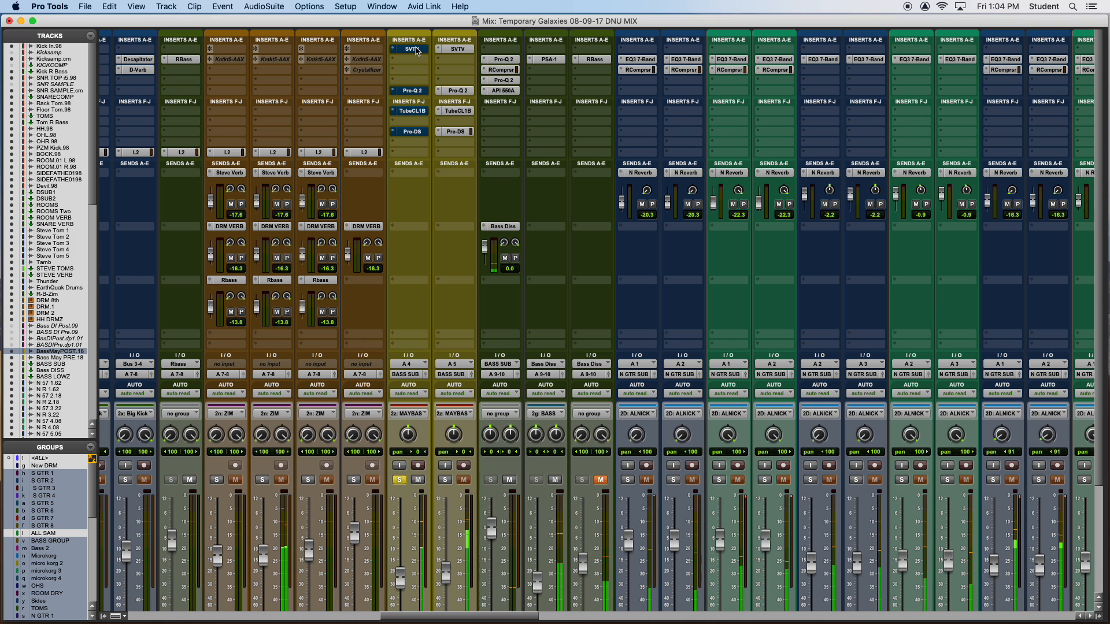
{"action": "key", "text": "super+equal"}
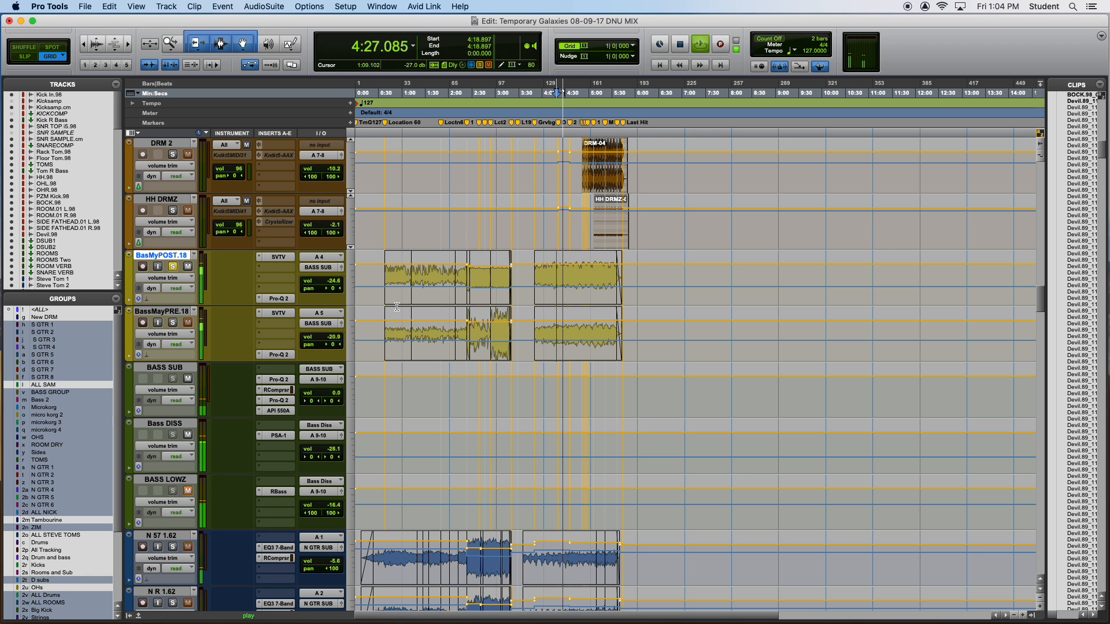
Select the BassMayPOST.18 clip from 2:27.401 to 2:53.842 and play it
{"action": "key", "text": "space"}
{"action": "double_click", "coordinate": [480, 282]}
{"action": "key", "text": "super+bracketright"}
{"action": "key", "text": "super+bracketright"}
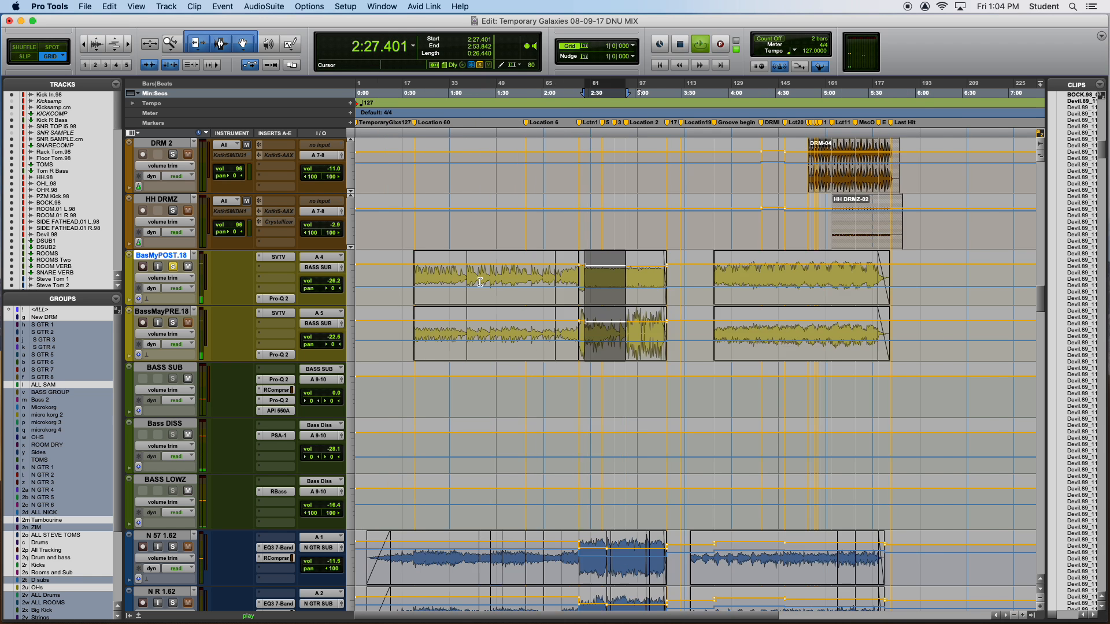
{"action": "key", "text": "space"}
Solo Bass May PRE.18 together with BassMayPOST.18, toggle the POST solo to compare them, and clear all solos
{"action": "key", "text": "super+equal"}
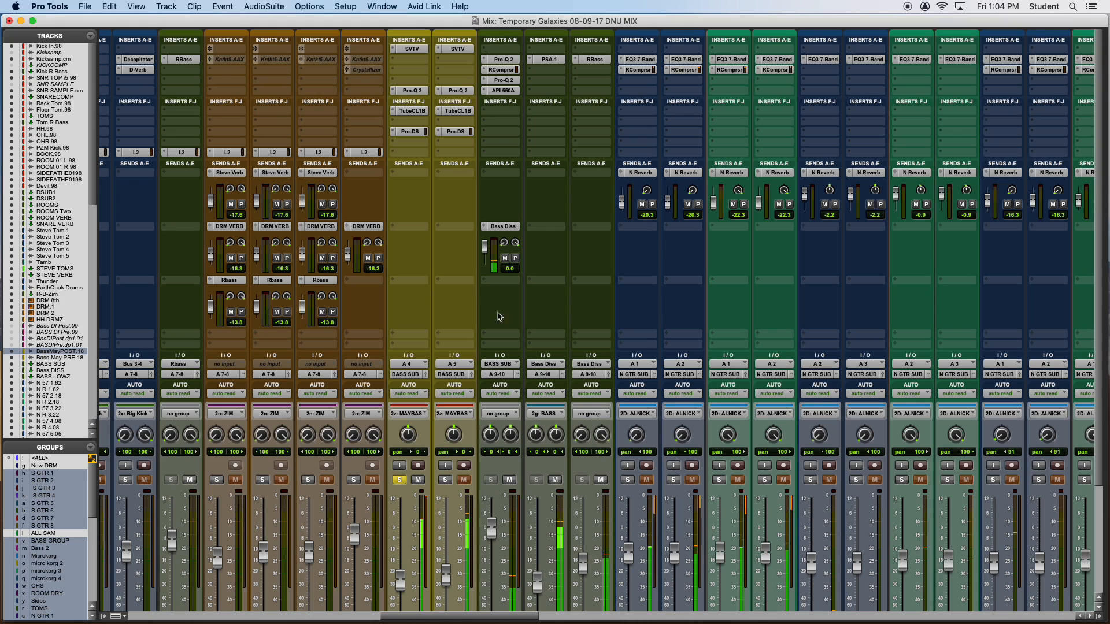
{"action": "left_click", "coordinate": [445, 481]}
{"action": "left_click", "coordinate": [400, 480]}
{"action": "left_click", "coordinate": [400, 481]}
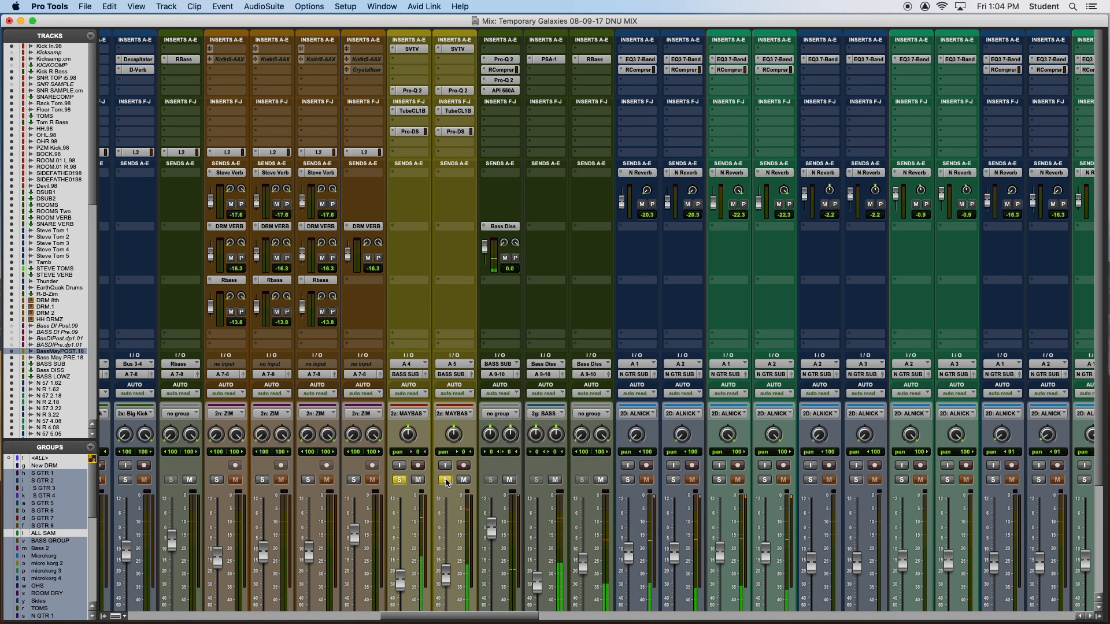
{"action": "left_click", "coordinate": [445, 480], "text": "alt"}
Select the BASS SUB track and bring its inserts and sends into view in the Mix window
{"action": "scroll", "coordinate": [451, 489], "scroll_direction": "down", "scroll_amount": 3}
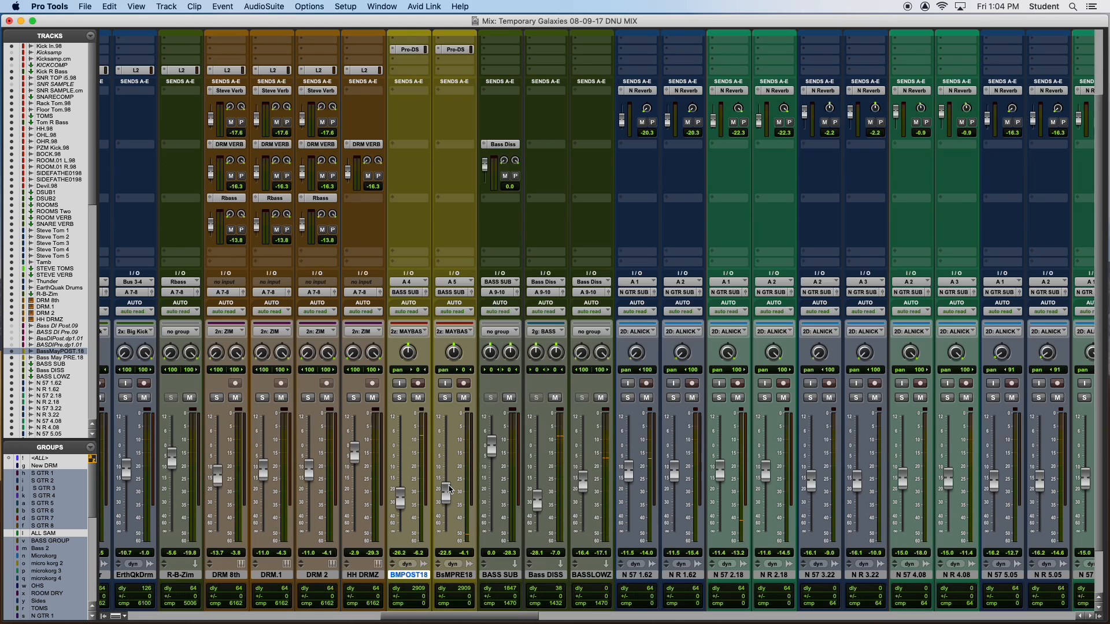
{"action": "left_click", "coordinate": [456, 575]}
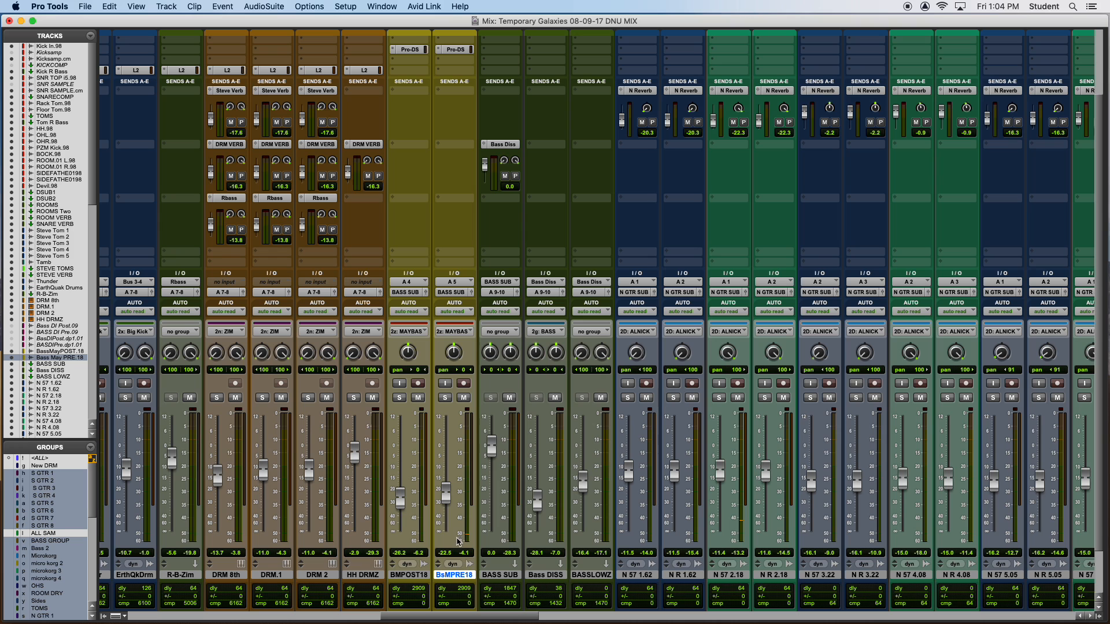
{"action": "left_click", "coordinate": [512, 576]}
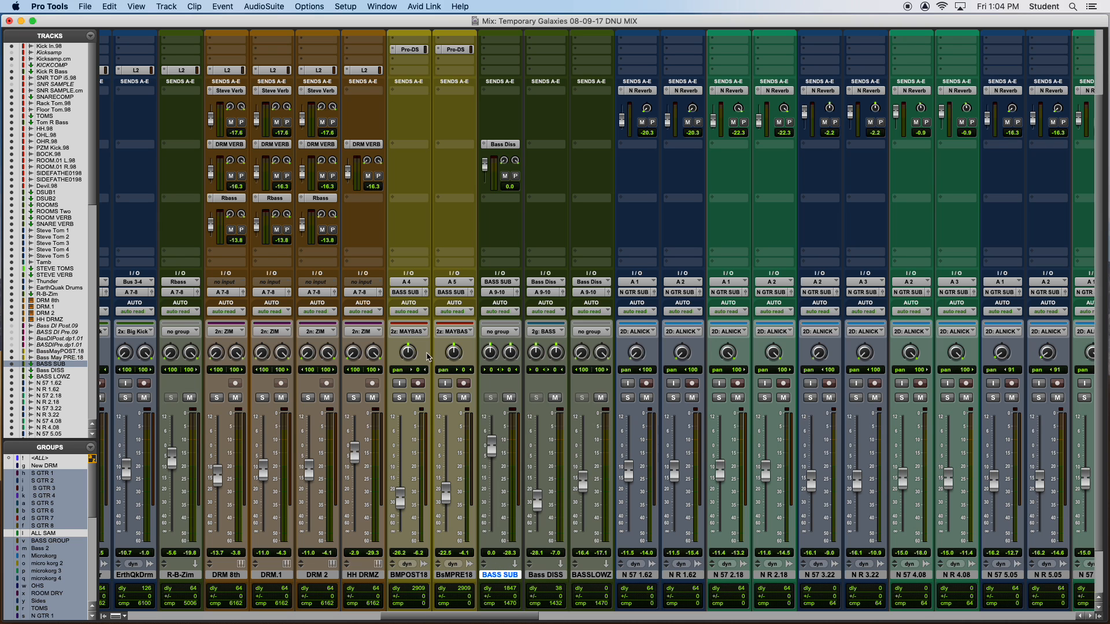
{"action": "scroll", "coordinate": [403, 324], "scroll_direction": "up", "scroll_amount": 3}
{"action": "scroll", "coordinate": [403, 325], "scroll_direction": "down", "scroll_amount": 5}
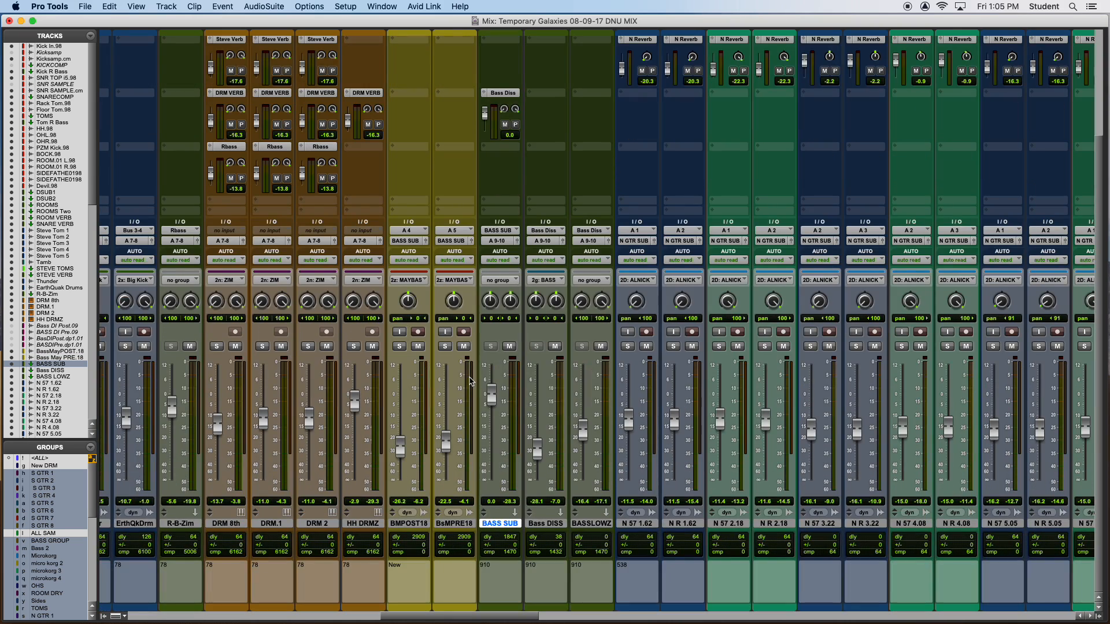
{"action": "scroll", "coordinate": [469, 381], "scroll_direction": "up", "scroll_amount": 5}
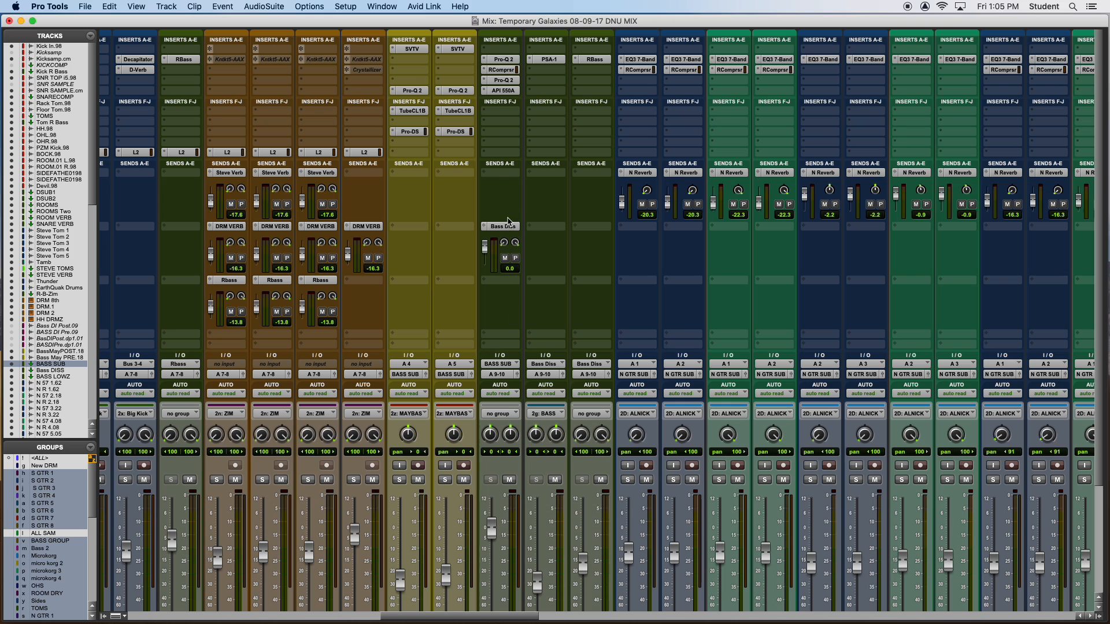
Audition BASS SUB with the May bass tracks soloed and all inserts bypassed, re-enabling Pro-Q 2, RCompressor, the second Pro-Q 2 and API 550A in turn
{"action": "left_click", "coordinate": [505, 60]}
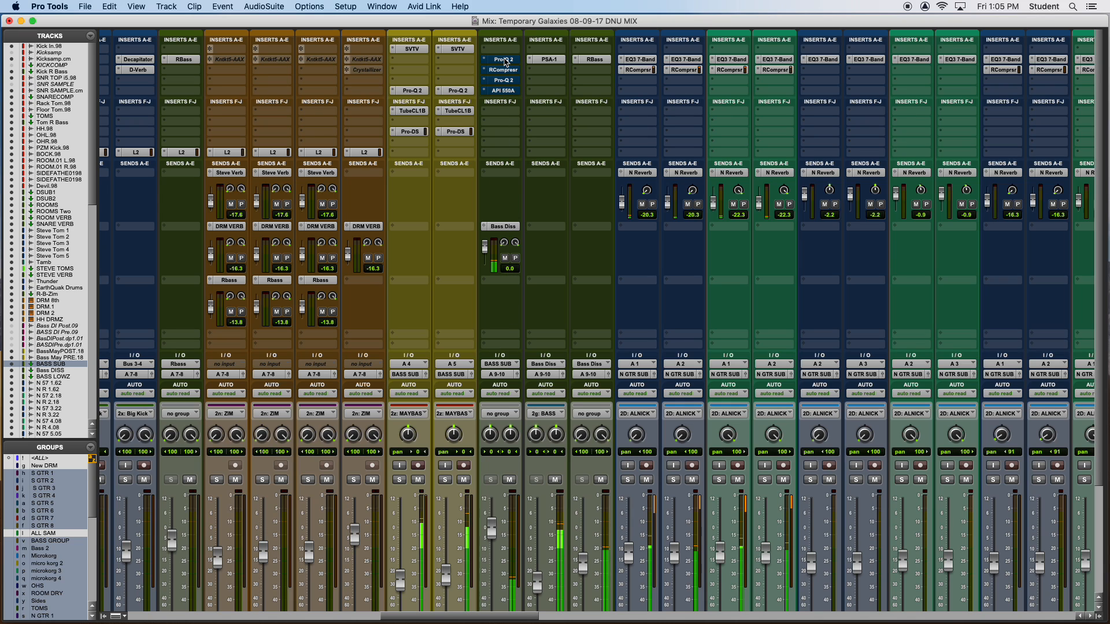
{"action": "left_click", "coordinate": [445, 480]}
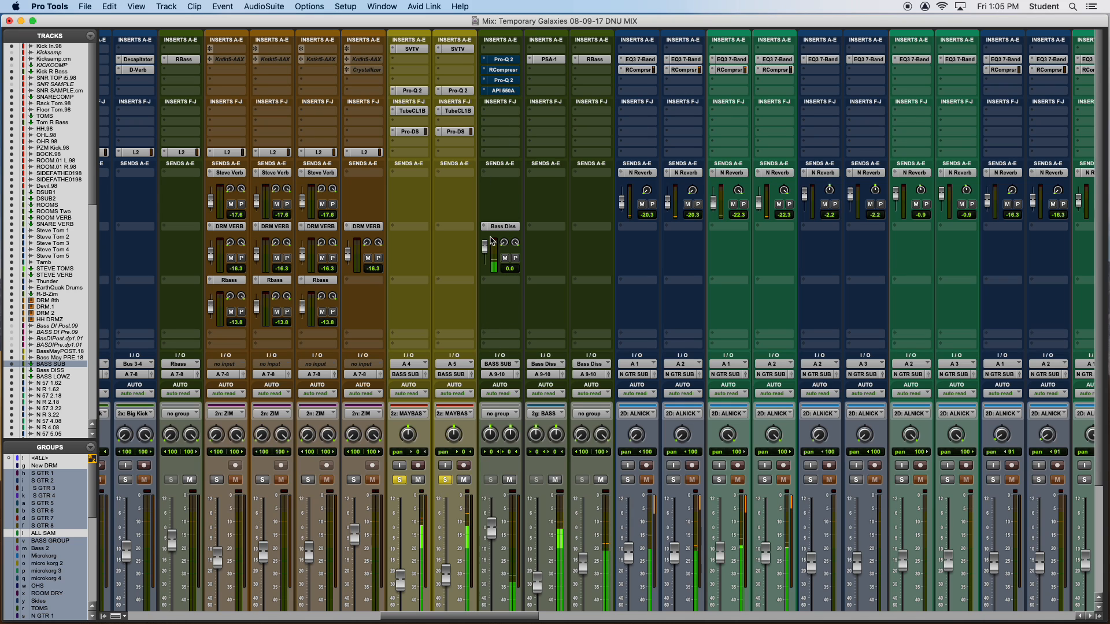
{"action": "left_click", "coordinate": [505, 61], "text": "super"}
{"action": "left_click", "coordinate": [503, 60]}
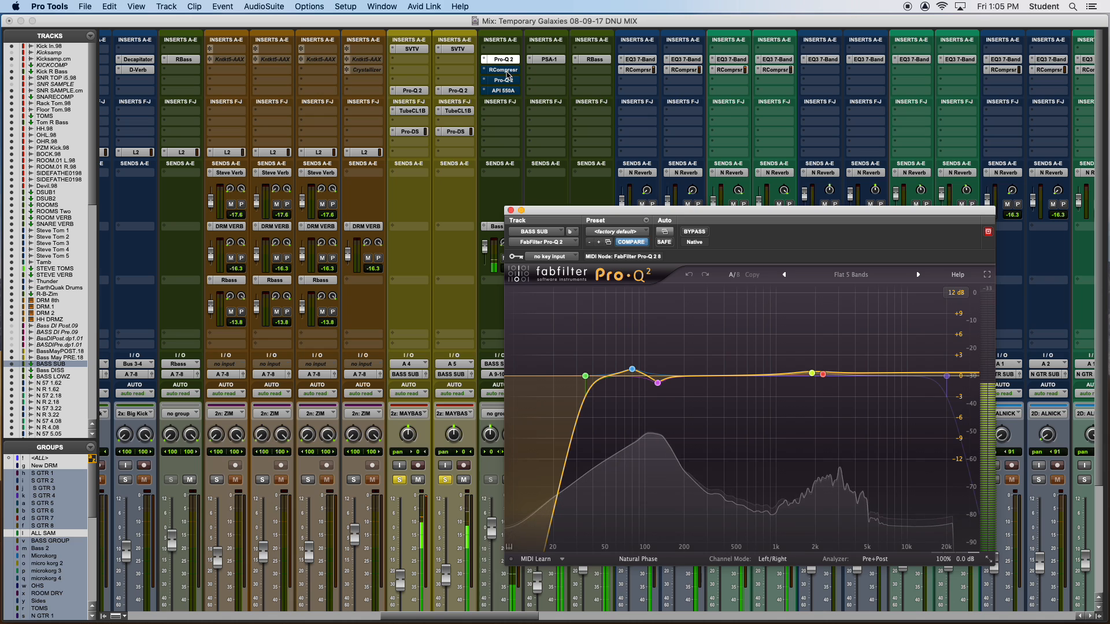
{"action": "left_click", "coordinate": [507, 71]}
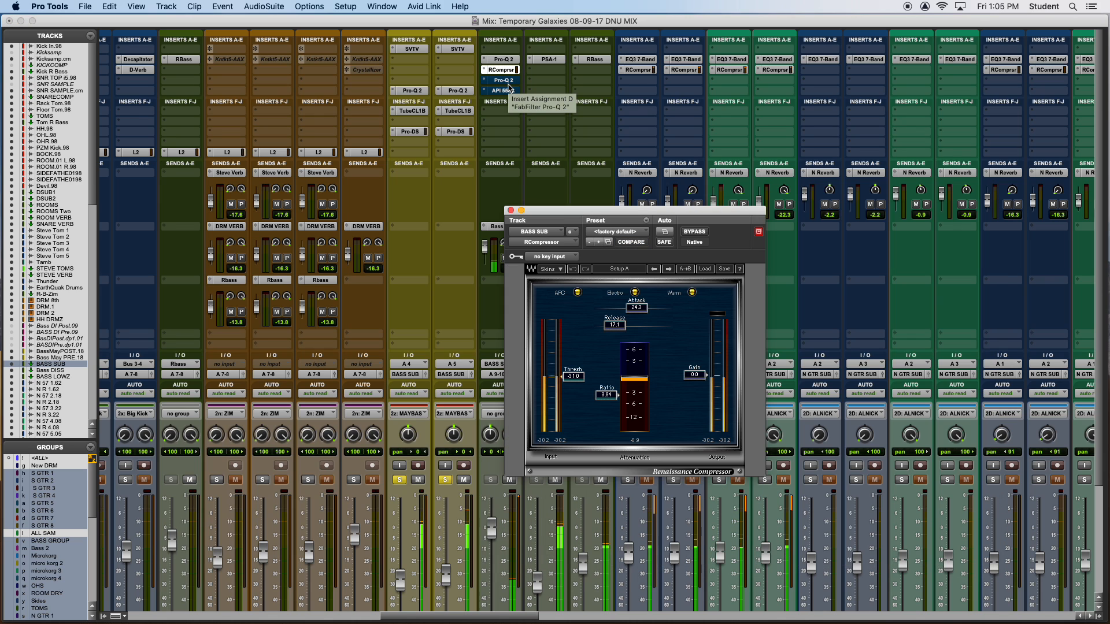
{"action": "left_click", "coordinate": [506, 80]}
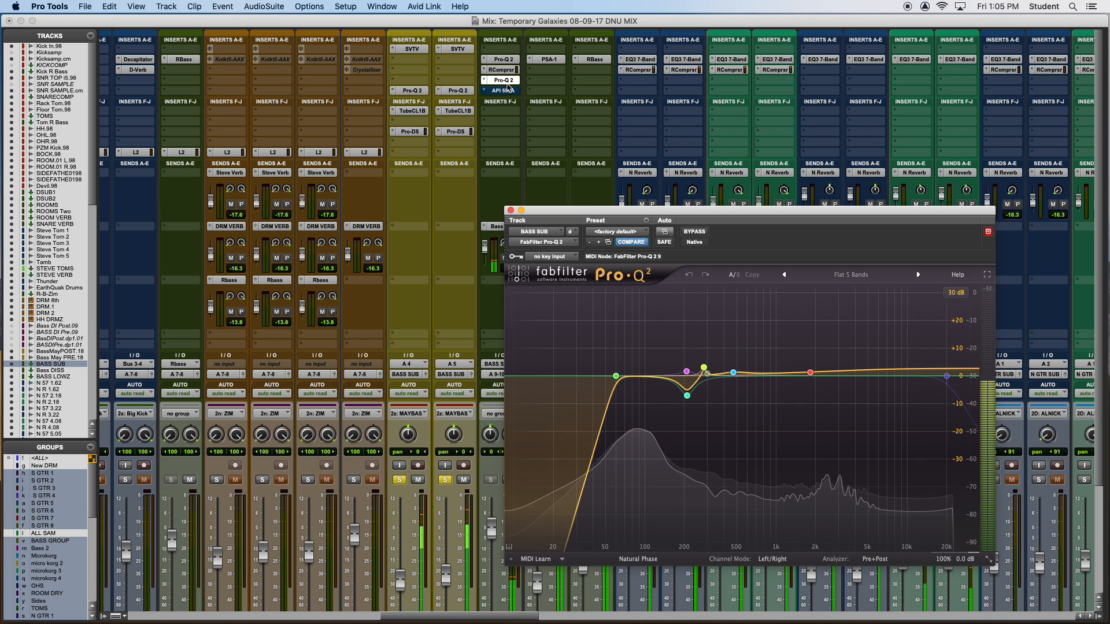
{"action": "left_click", "coordinate": [503, 91]}
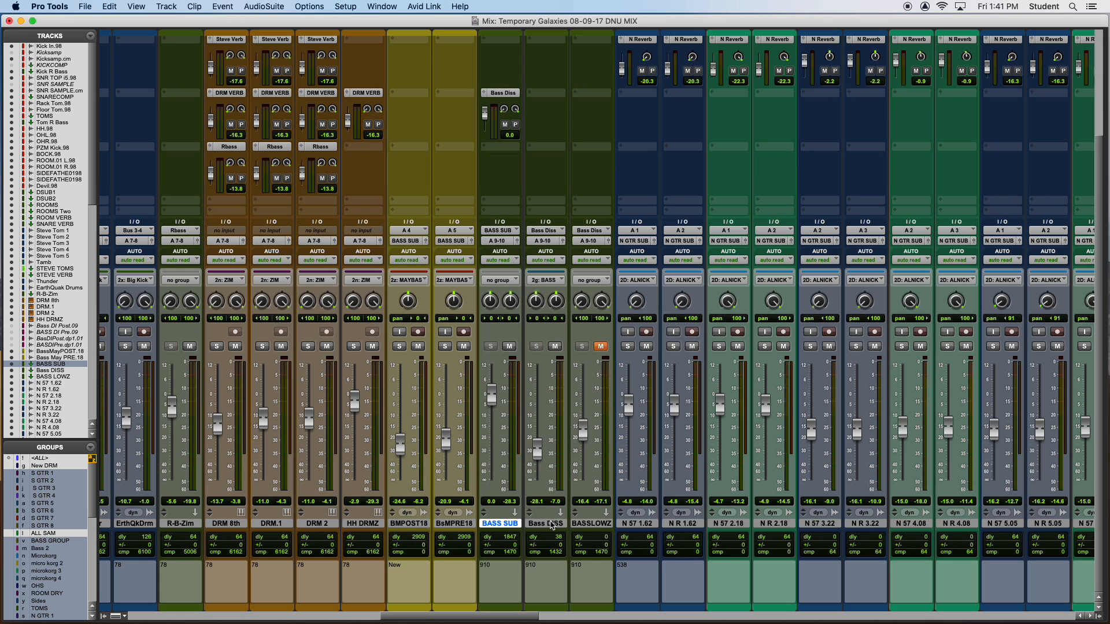
Select the Bass DISS track, examine the knob settings of its SansAmp PSA-1 insert, and close the plug-in
{"action": "left_click", "coordinate": [551, 525]}
{"action": "scroll", "coordinate": [552, 525], "scroll_direction": "up", "scroll_amount": 5}
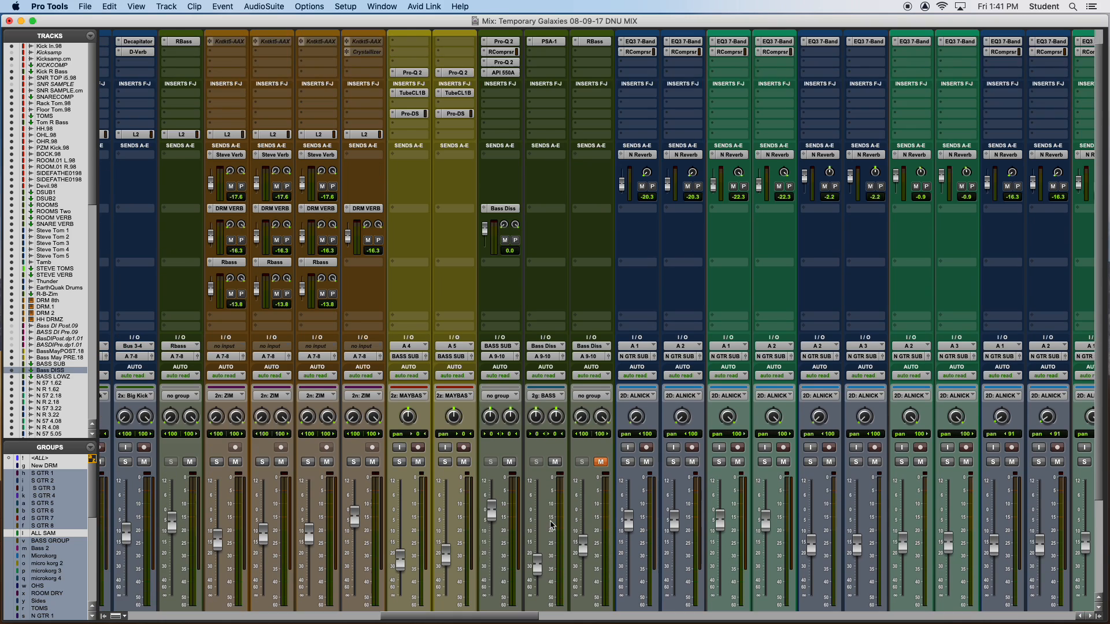
{"action": "left_click", "coordinate": [549, 59]}
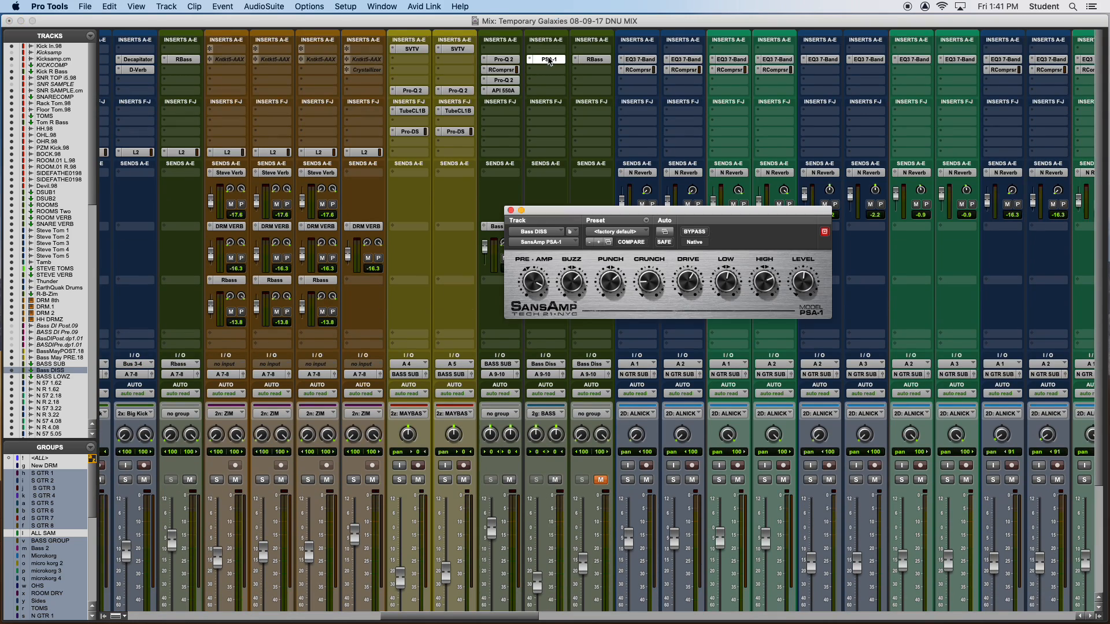
{"action": "left_click_drag", "start_coordinate": [615, 216], "coordinate": [412, 182]}
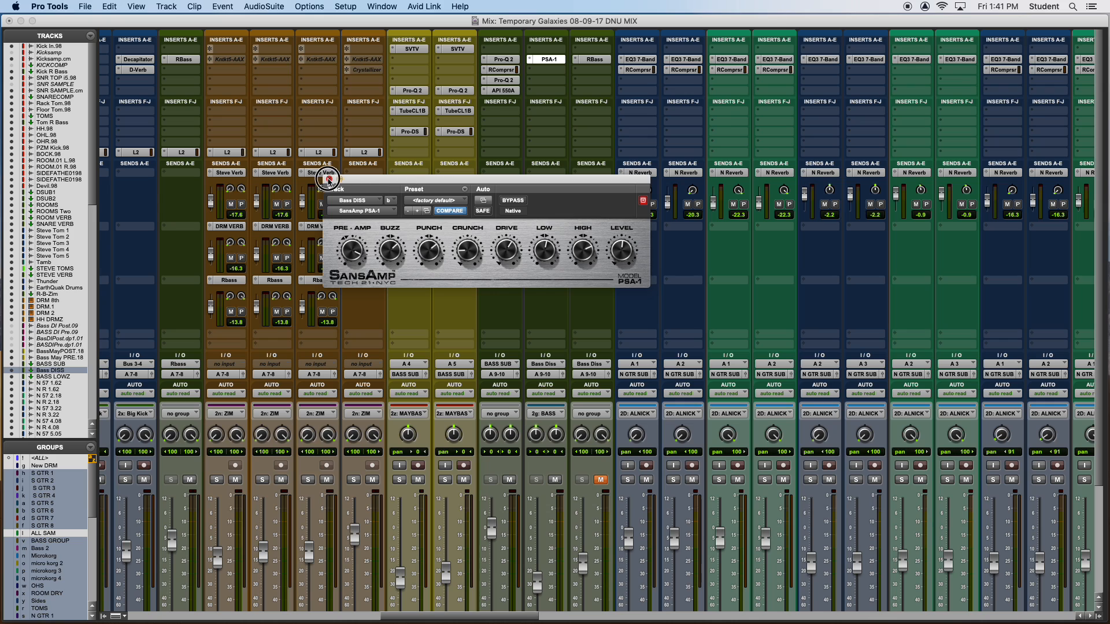
{"action": "left_click", "coordinate": [329, 178]}
Play the mix with the two May bass tracks soloed and toggle the mute on Bass DISS to compare the sound
{"action": "key", "text": "space"}
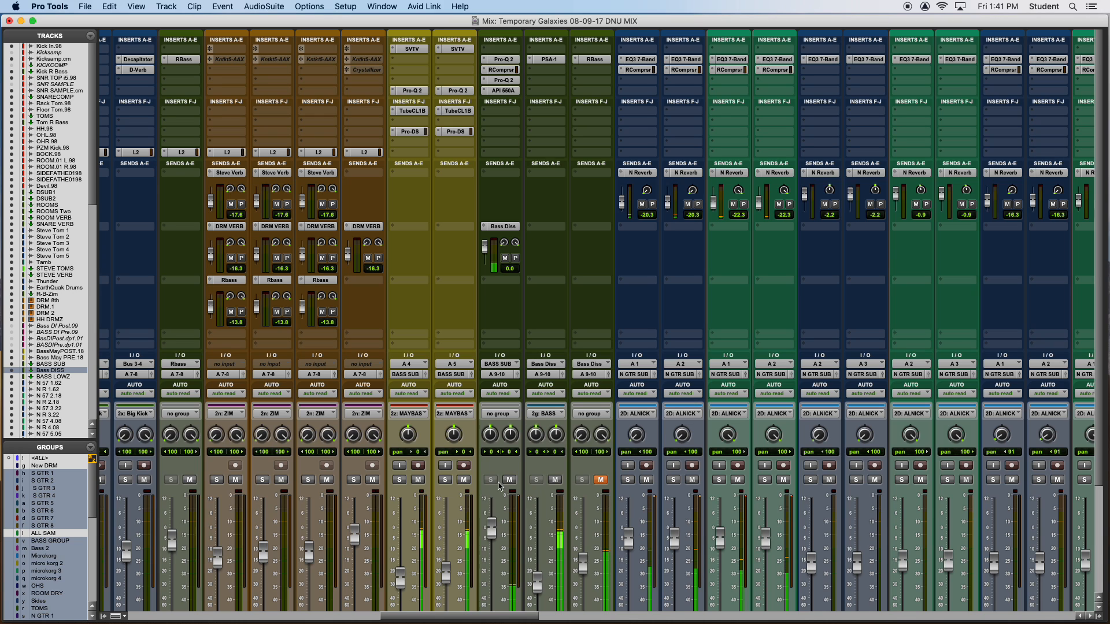
{"action": "left_click", "coordinate": [448, 480]}
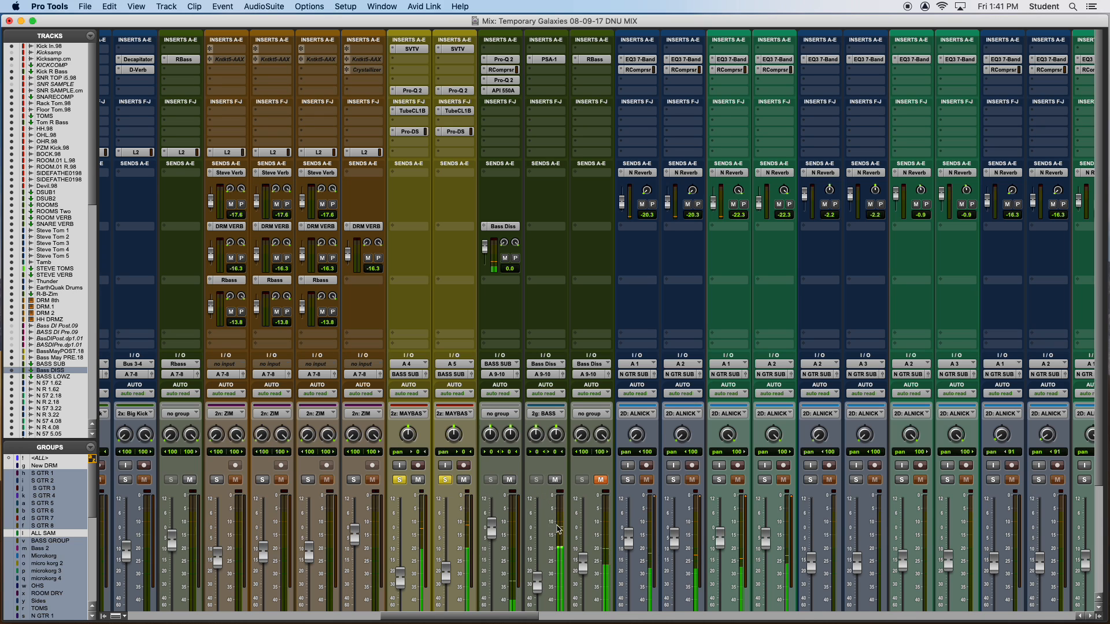
{"action": "scroll", "coordinate": [540, 457], "scroll_direction": "down", "scroll_amount": 5}
{"action": "left_click", "coordinate": [556, 346]}
{"action": "left_click", "coordinate": [556, 347]}
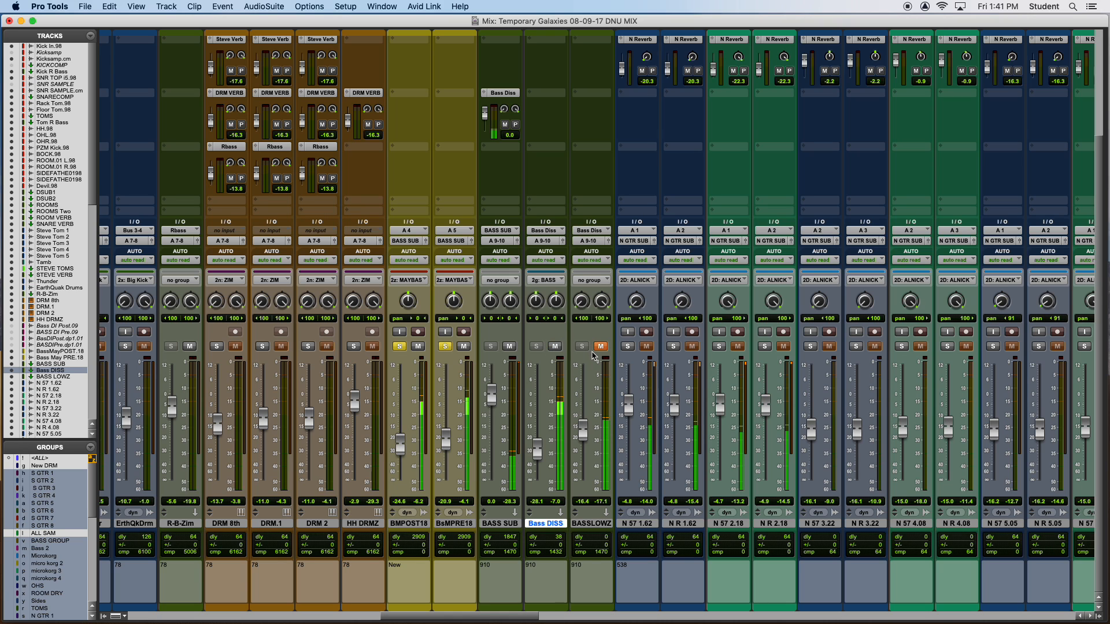
Examine the RBass insert on the BASS LOWZ track and close the plug-in
{"action": "scroll", "coordinate": [601, 348], "scroll_direction": "up", "scroll_amount": 5}
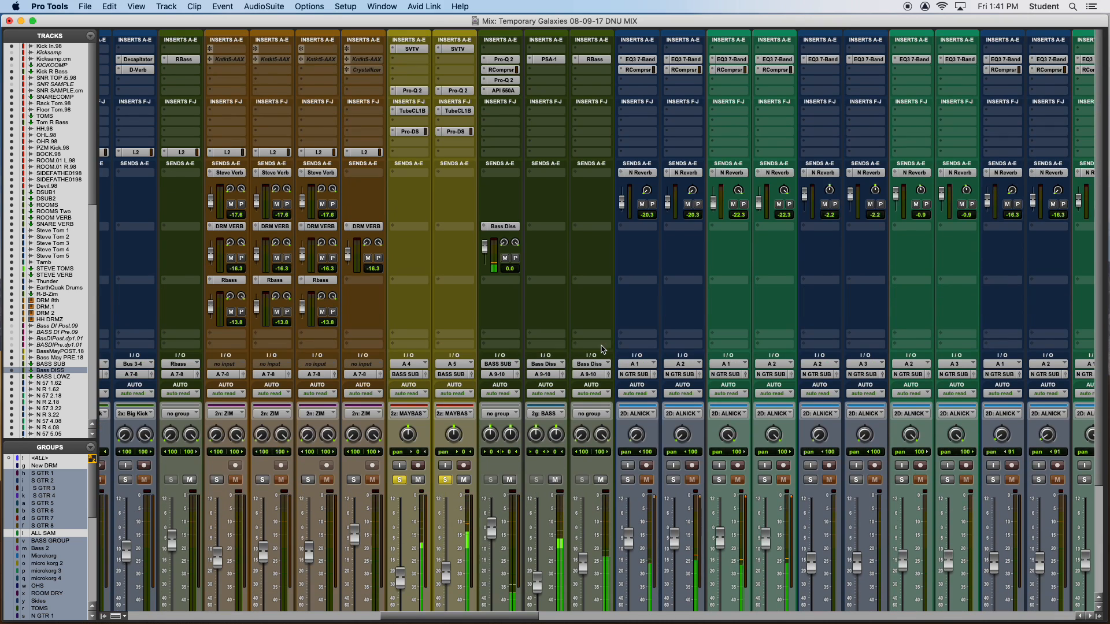
{"action": "left_click", "coordinate": [596, 60]}
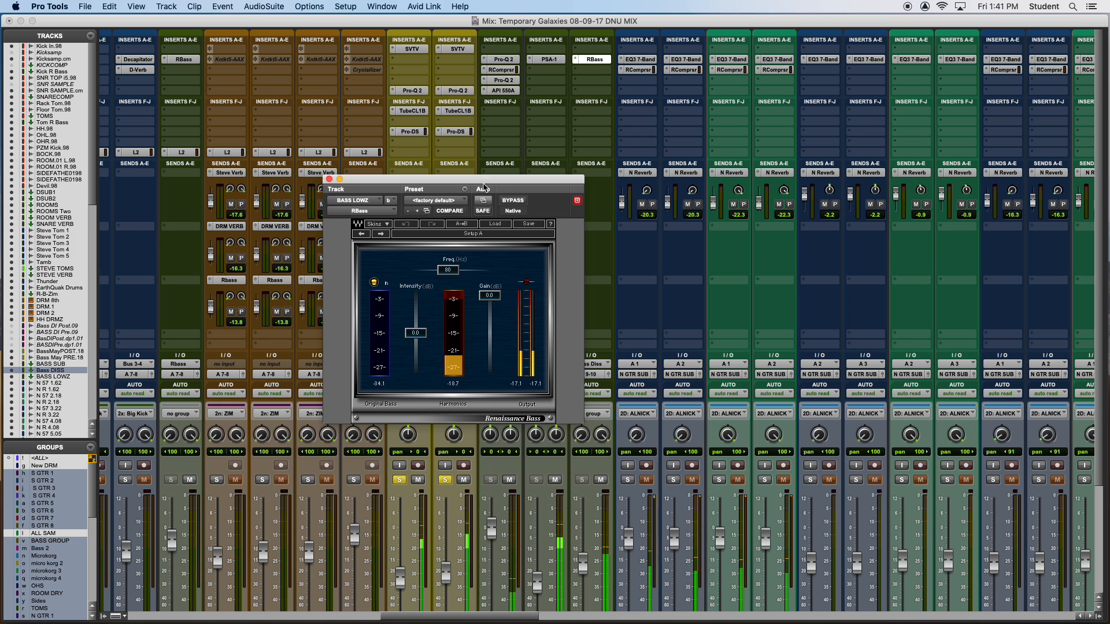
{"action": "left_click", "coordinate": [329, 179]}
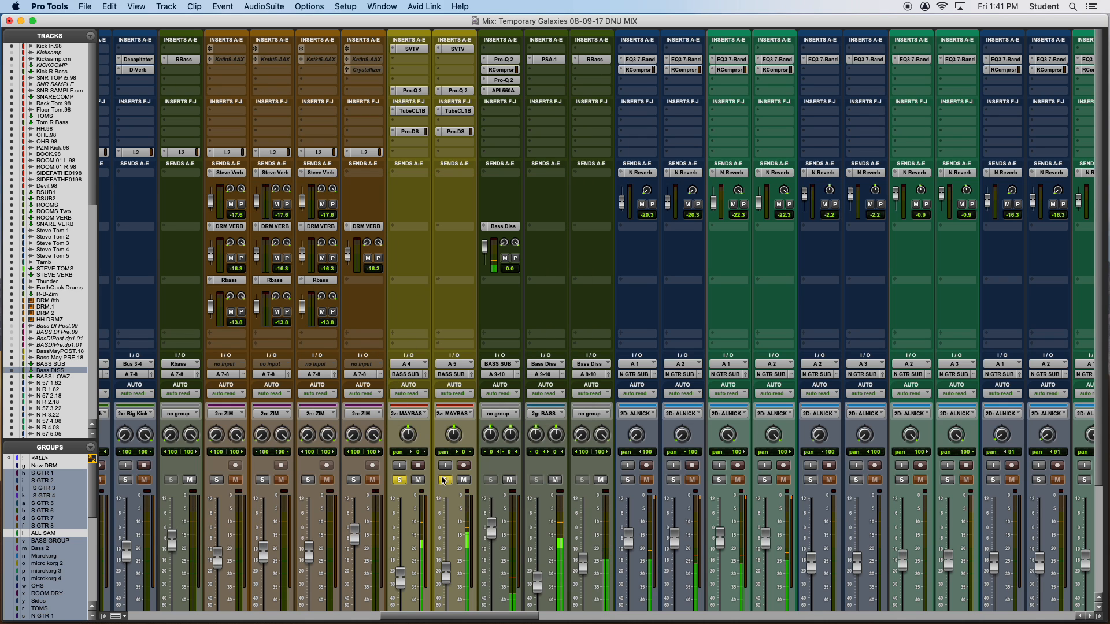
Mute the BASS LOWZ track, clear the solos on the May bass tracks, and stop playback
{"action": "scroll", "coordinate": [506, 497], "scroll_direction": "down", "scroll_amount": 5}
{"action": "key", "text": "space"}
{"action": "left_click", "coordinate": [600, 356]}
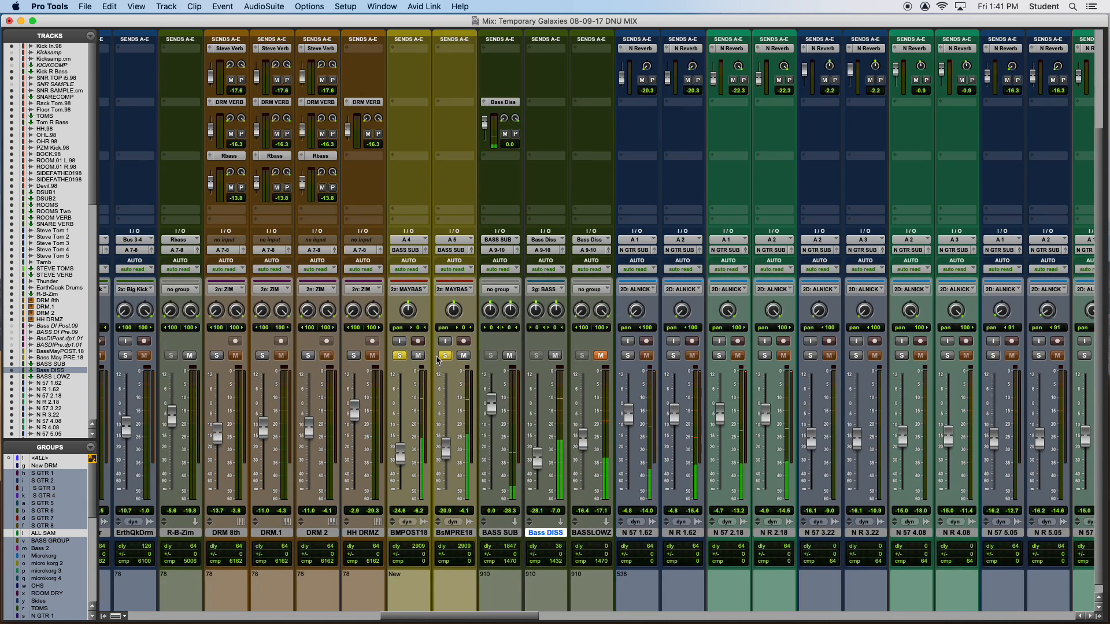
{"action": "left_click", "coordinate": [445, 356]}
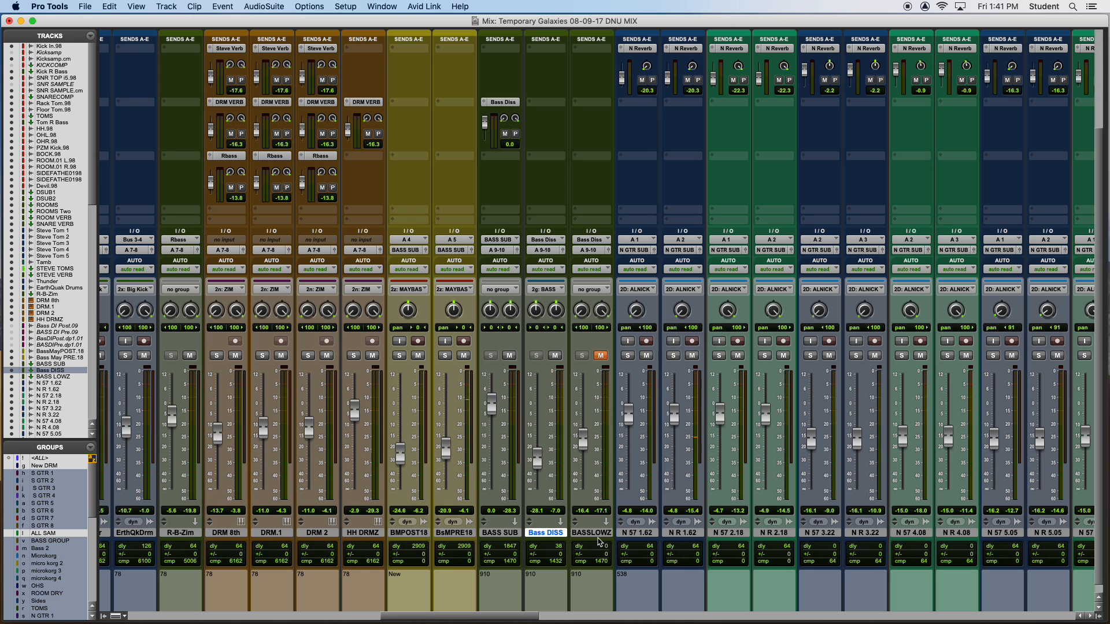
Select the N 57 1.62 track and solo the grouped N guitar tracks for playback
{"action": "left_click", "coordinate": [601, 533]}
{"action": "scroll", "coordinate": [629, 429], "scroll_direction": "left", "scroll_amount": 3}
{"action": "scroll", "coordinate": [578, 462], "scroll_direction": "right", "scroll_amount": 8}
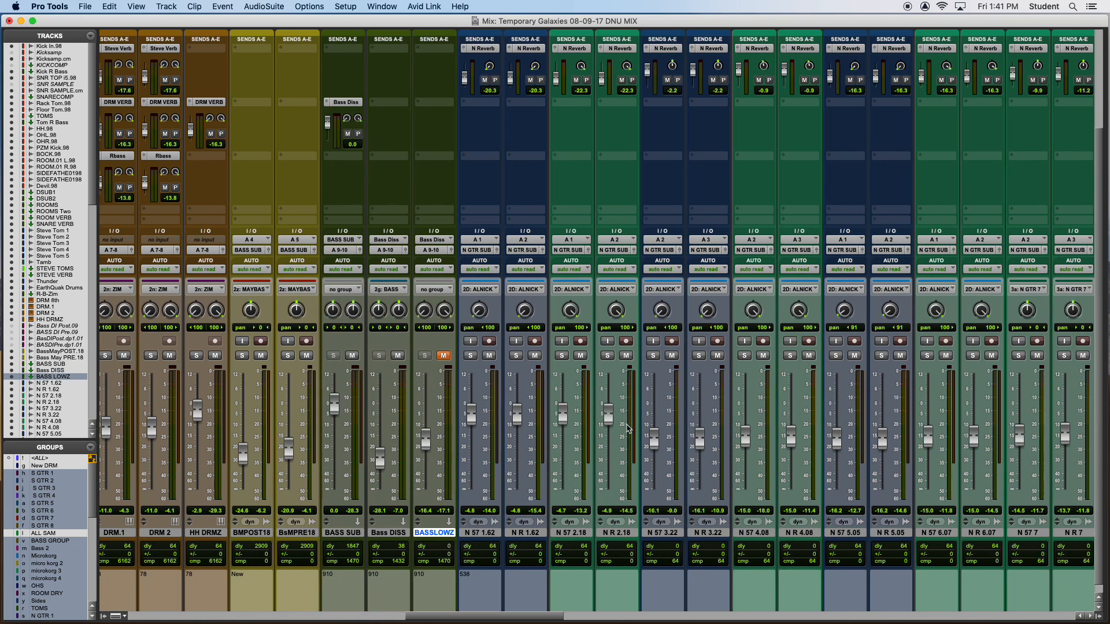
{"action": "left_click", "coordinate": [445, 529]}
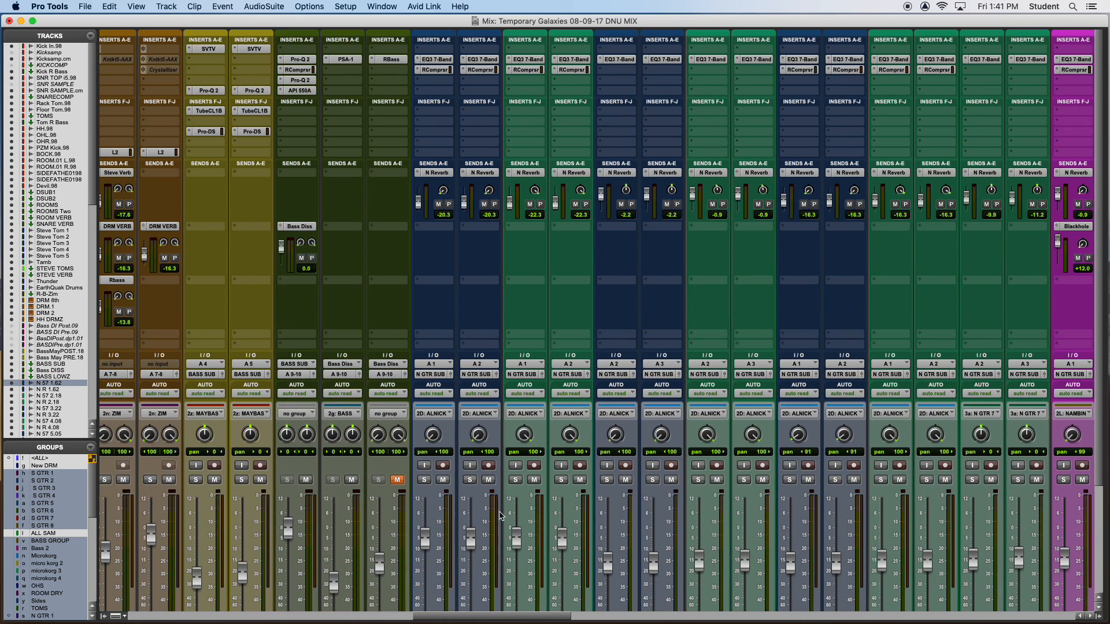
{"action": "left_click", "coordinate": [471, 481]}
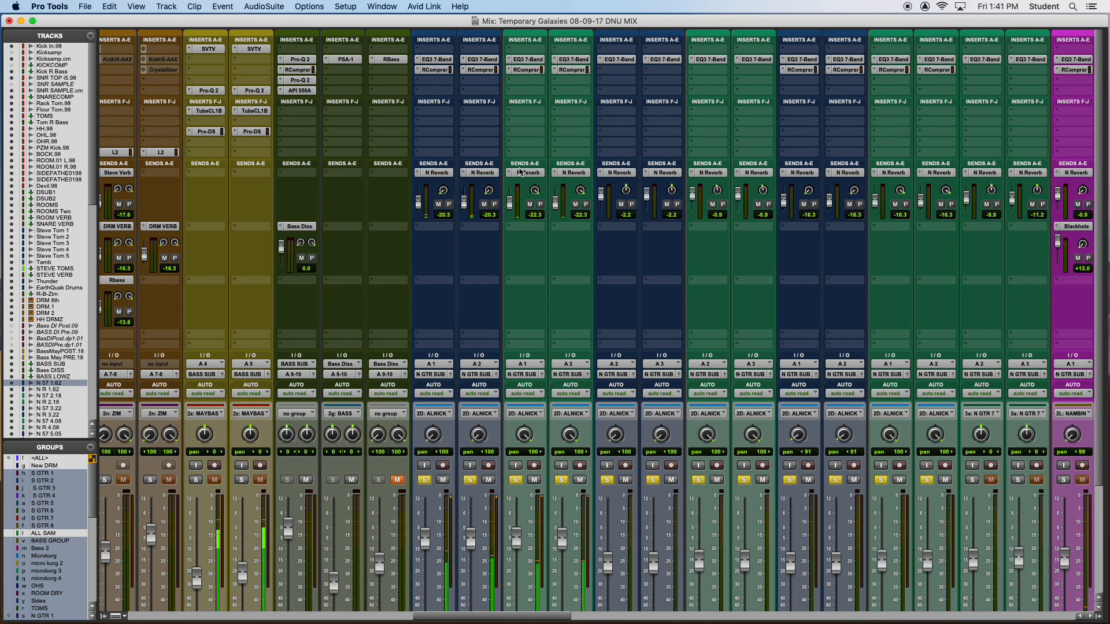
Bring the soloed N guitar tracks into view in the Edit window and stop playback
{"action": "key", "text": "super+equal"}
{"action": "scroll", "coordinate": [665, 352], "scroll_direction": "up", "scroll_amount": 10}
{"action": "scroll", "coordinate": [666, 352], "scroll_direction": "down", "scroll_amount": 15}
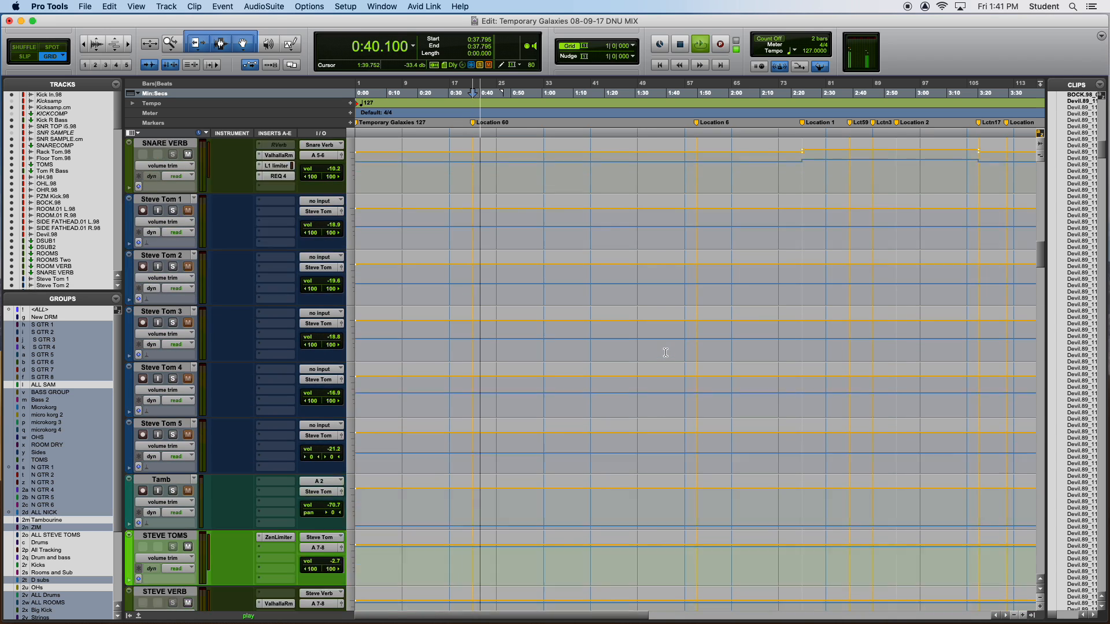
{"action": "scroll", "coordinate": [665, 352], "scroll_direction": "down", "scroll_amount": 3}
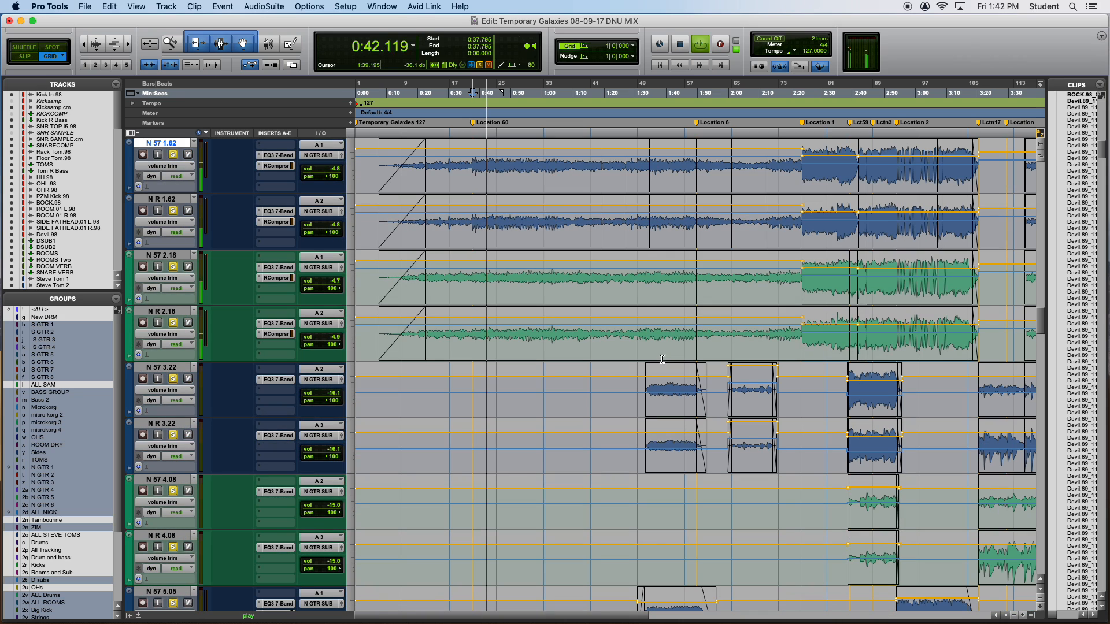
{"action": "key", "text": "super+bracketright"}
{"action": "key", "text": "space"}
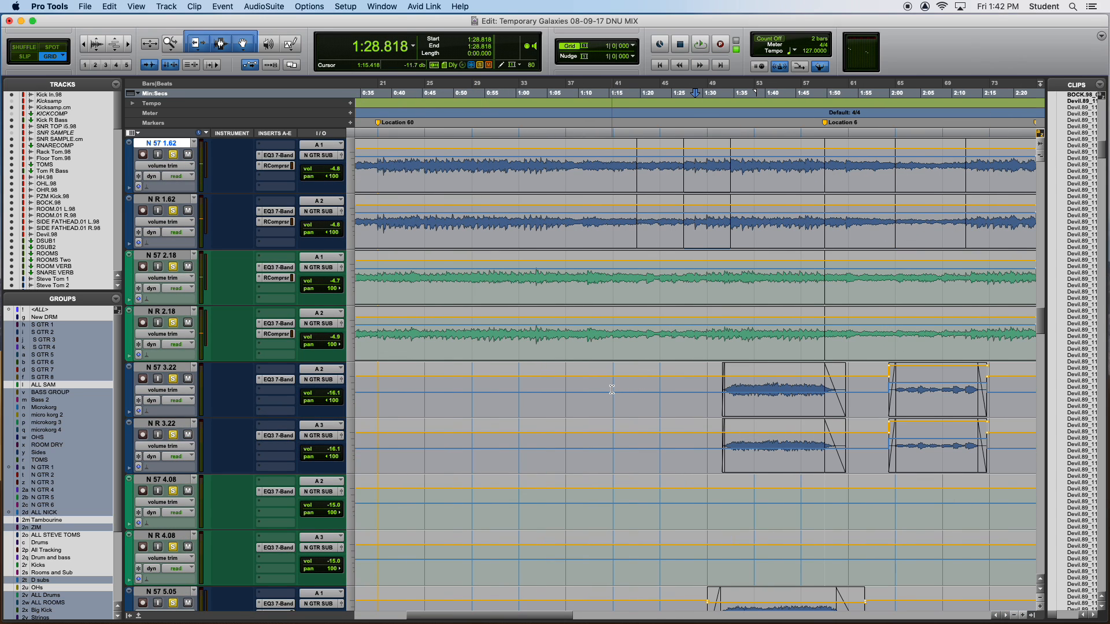
Place the playback position at 1:15.590 and play the soloed N guitar tracks from there
{"action": "left_click", "coordinate": [612, 389]}
{"action": "scroll", "coordinate": [612, 390], "scroll_direction": "up", "scroll_amount": 5}
{"action": "scroll", "coordinate": [612, 390], "scroll_direction": "down", "scroll_amount": 5}
{"action": "key", "text": "super+bracketleft"}
{"action": "scroll", "coordinate": [611, 390], "scroll_direction": "up", "scroll_amount": 4}
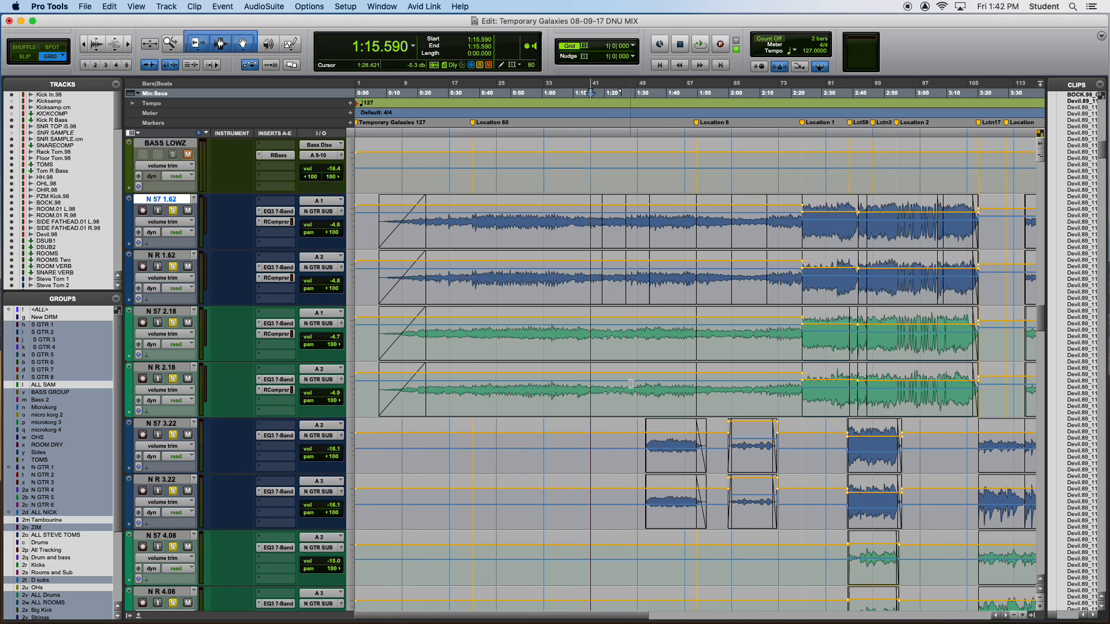
{"action": "scroll", "coordinate": [771, 388], "scroll_direction": "right", "scroll_amount": 5}
{"action": "scroll", "coordinate": [771, 388], "scroll_direction": "left", "scroll_amount": 1}
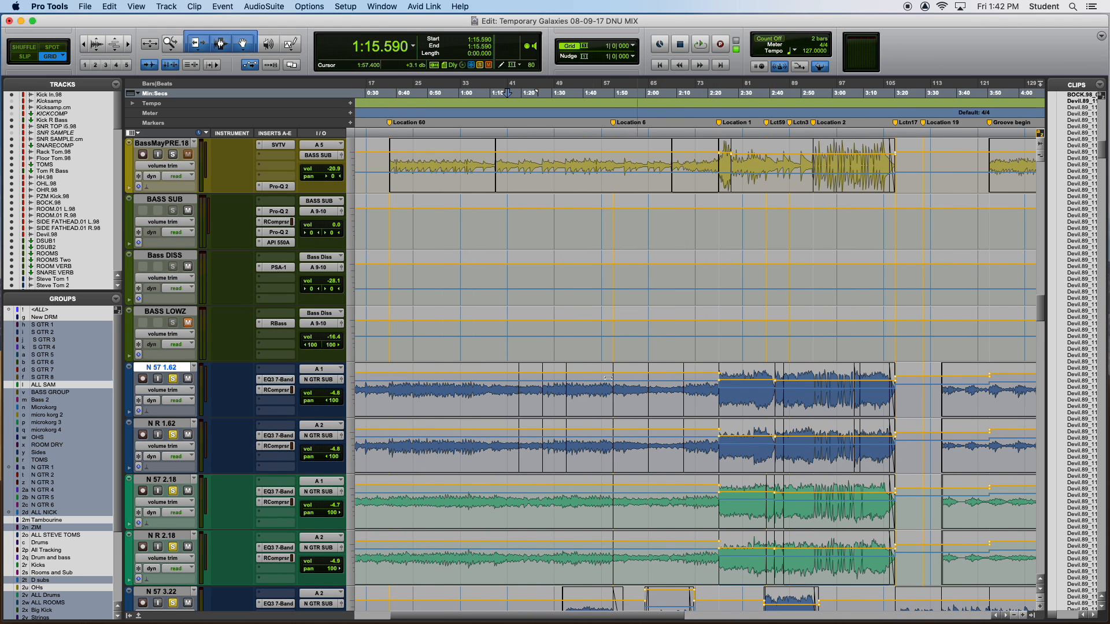
{"action": "key", "text": "space"}
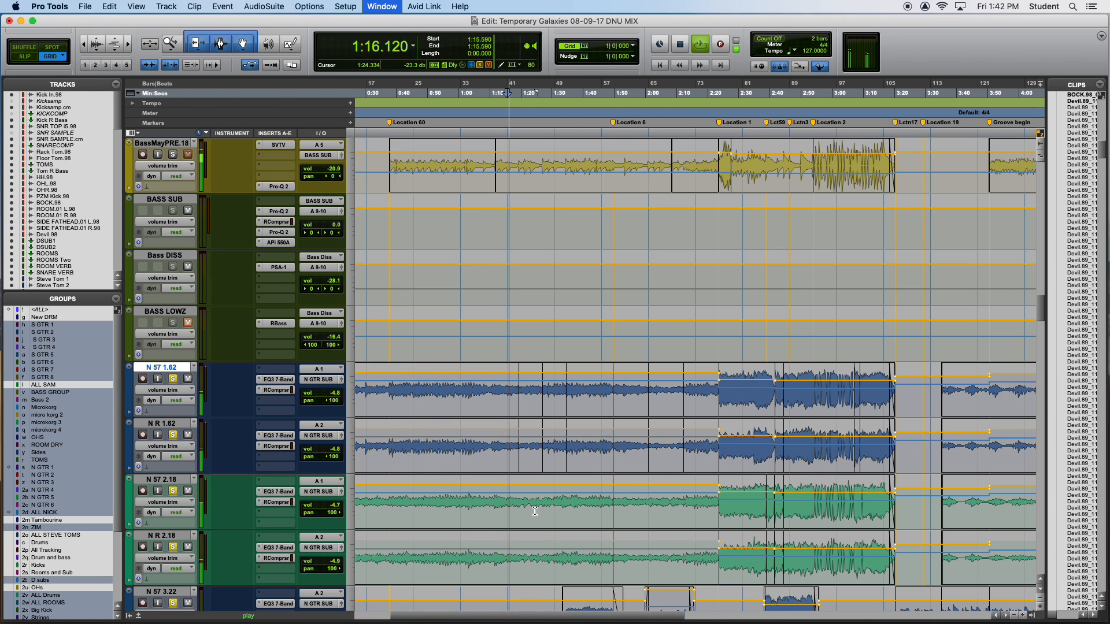
Examine the EQ3 7-Band and RCompressor inserts on N R 1.62 in the Mix window and close the plug-in
{"action": "key", "text": "super+equal"}
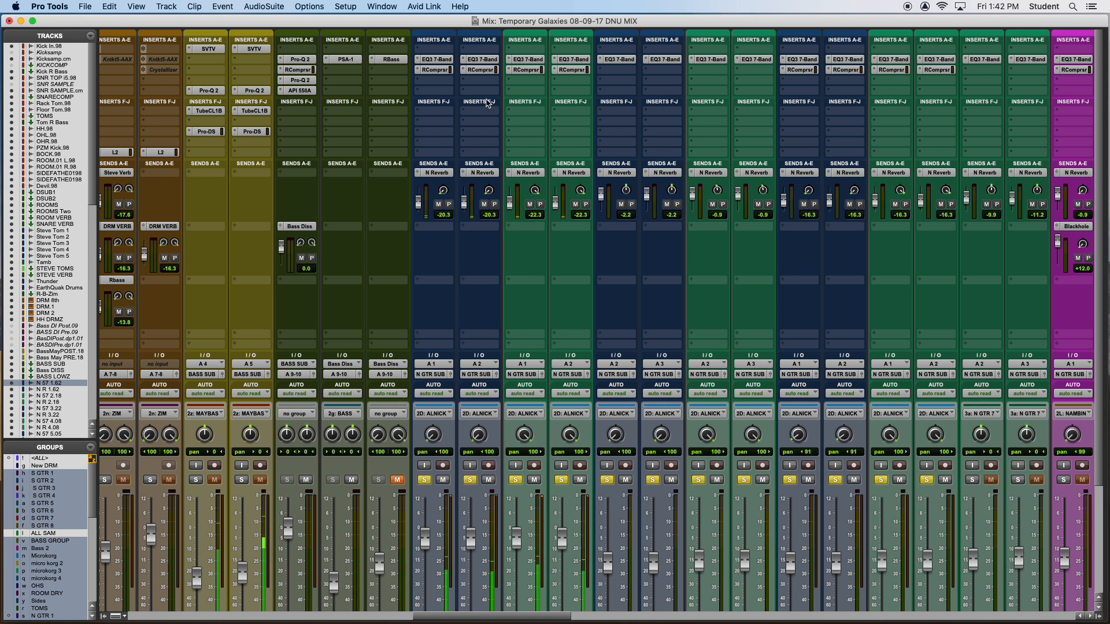
{"action": "left_click", "coordinate": [483, 59]}
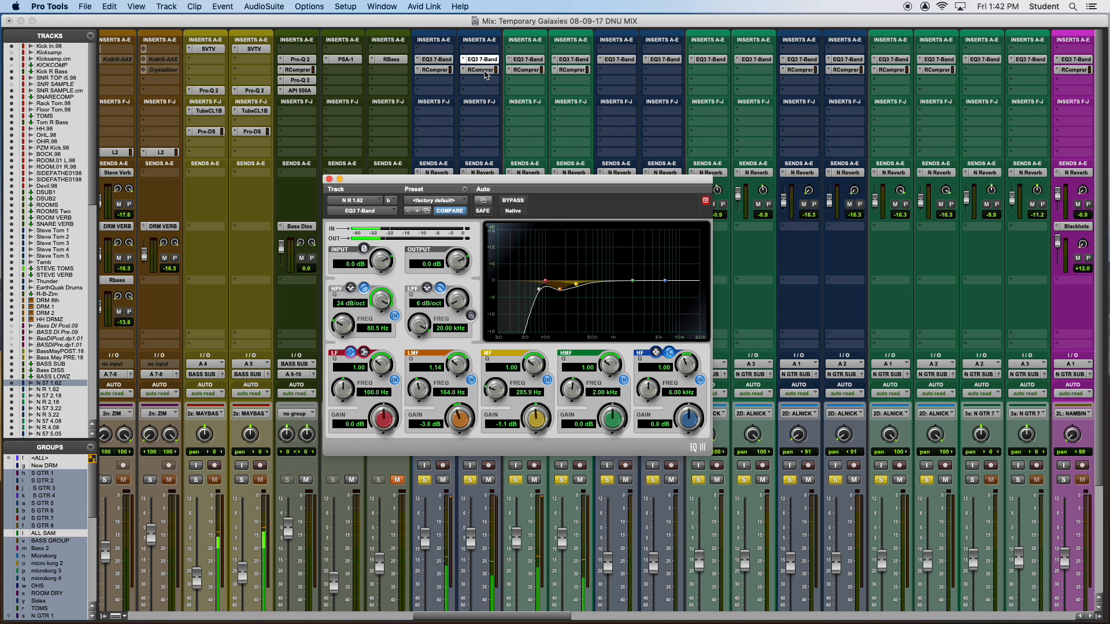
{"action": "left_click", "coordinate": [483, 70]}
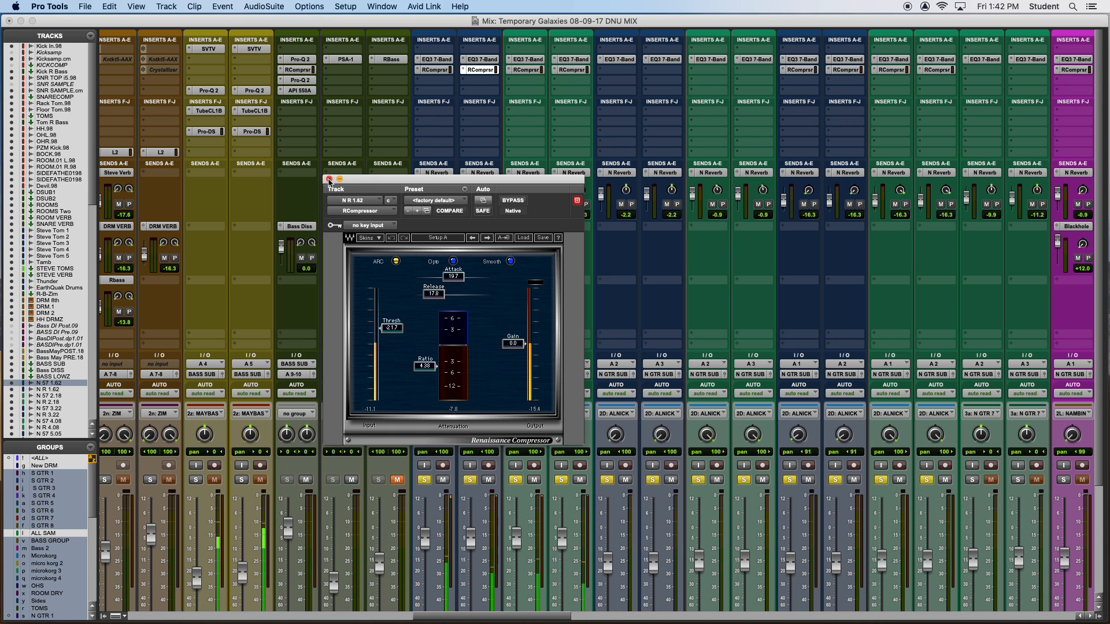
{"action": "left_click", "coordinate": [330, 179]}
Add the N 57 7 and N R 7 tracks and the grouped purple NGTR tracks to the solos during playback
{"action": "scroll", "coordinate": [539, 254], "scroll_direction": "right", "scroll_amount": 5}
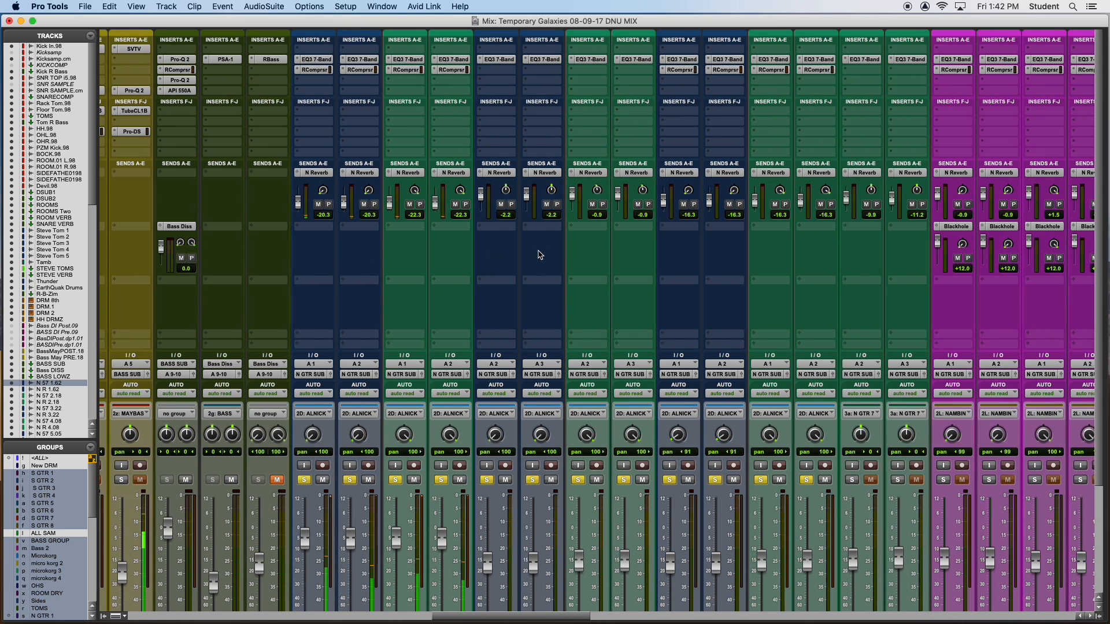
{"action": "scroll", "coordinate": [565, 258], "scroll_direction": "right", "scroll_amount": 3}
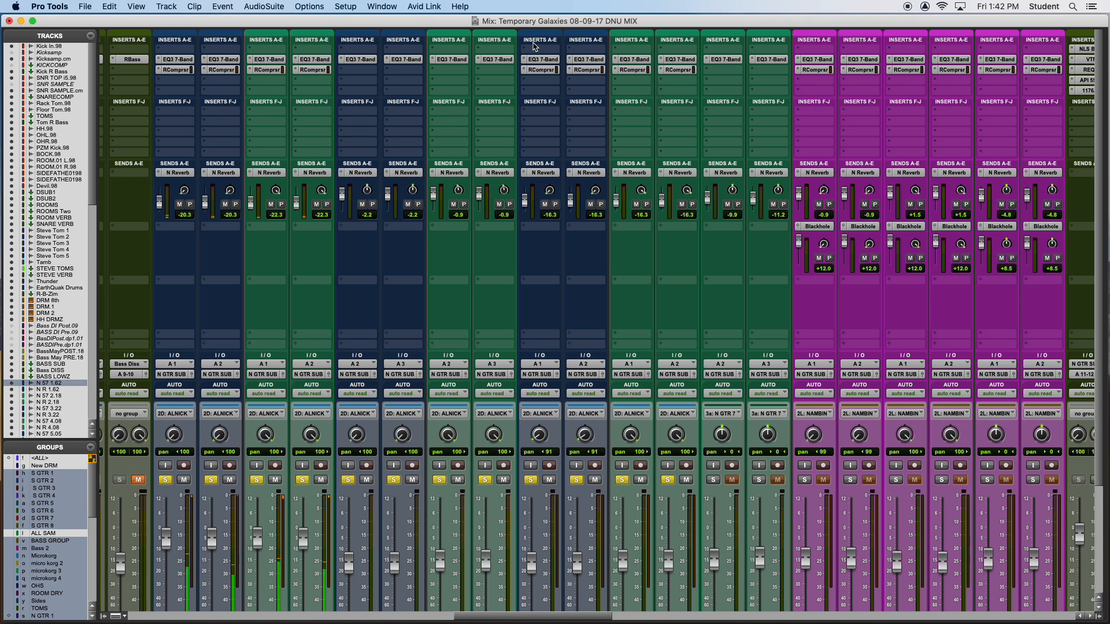
{"action": "scroll", "coordinate": [578, 121], "scroll_direction": "right", "scroll_amount": 3}
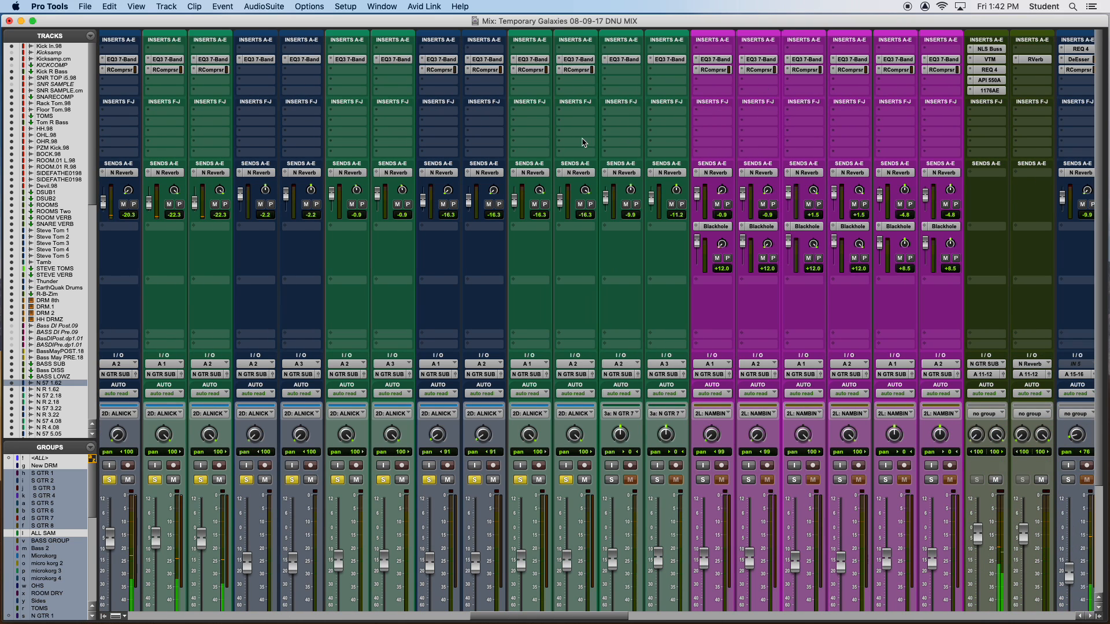
{"action": "scroll", "coordinate": [637, 269], "scroll_direction": "down", "scroll_amount": 5}
{"action": "left_click", "coordinate": [630, 345]}
{"action": "left_click", "coordinate": [655, 346]}
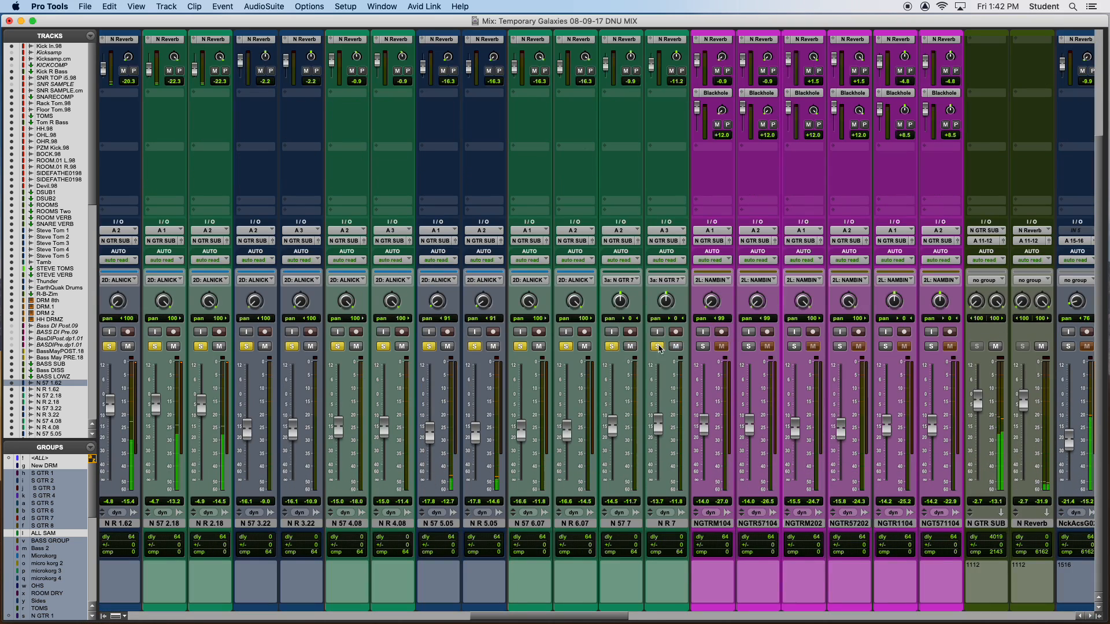
{"action": "left_click", "coordinate": [701, 347]}
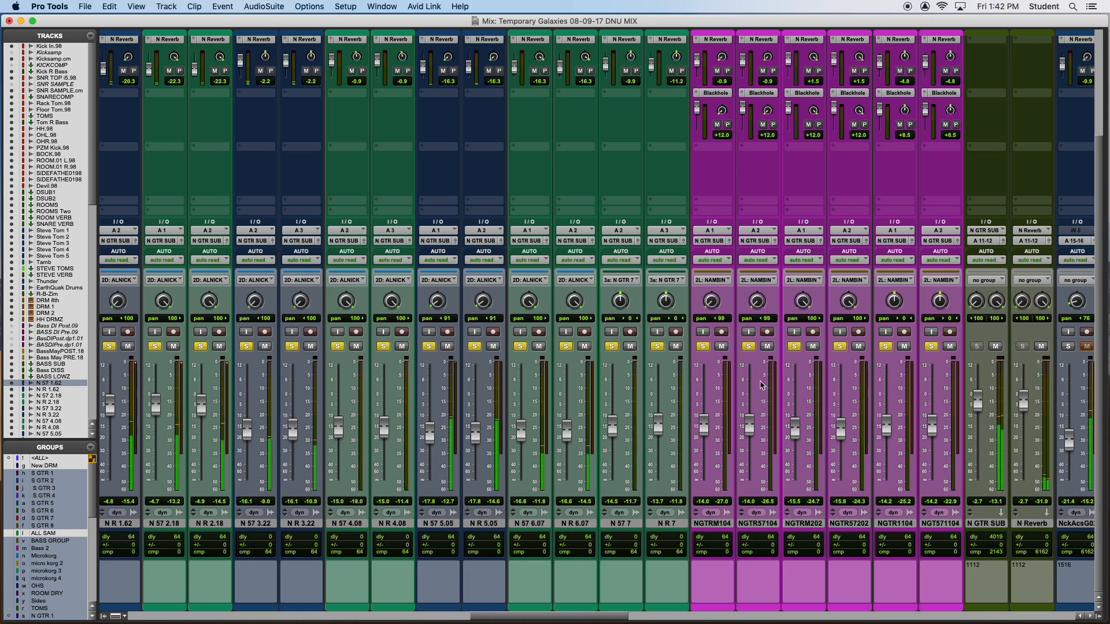
Look over the bass and N guitar tracks along the timeline in the Edit window during playback
{"action": "key", "text": "super+equal"}
{"action": "key", "text": "r"}
{"action": "key", "text": "r"}
{"action": "scroll", "coordinate": [716, 403], "scroll_direction": "up", "scroll_amount": 6}
{"action": "scroll", "coordinate": [715, 402], "scroll_direction": "down", "scroll_amount": 10}
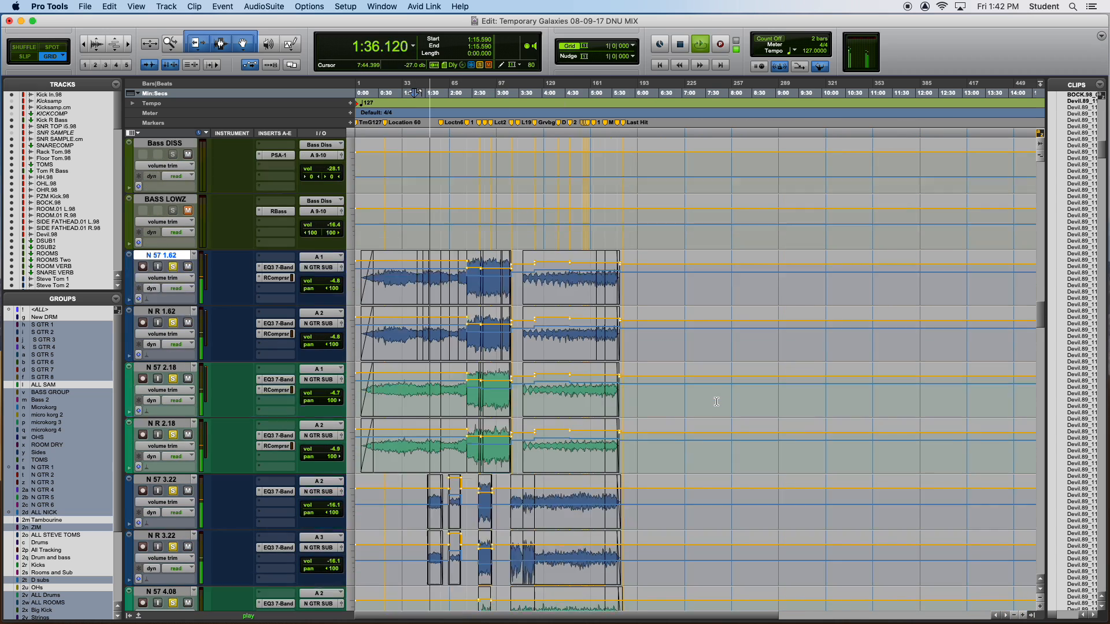
{"action": "key", "text": "t"}
{"action": "key", "text": "t"}
{"action": "scroll", "coordinate": [715, 405], "scroll_direction": "up", "scroll_amount": 5}
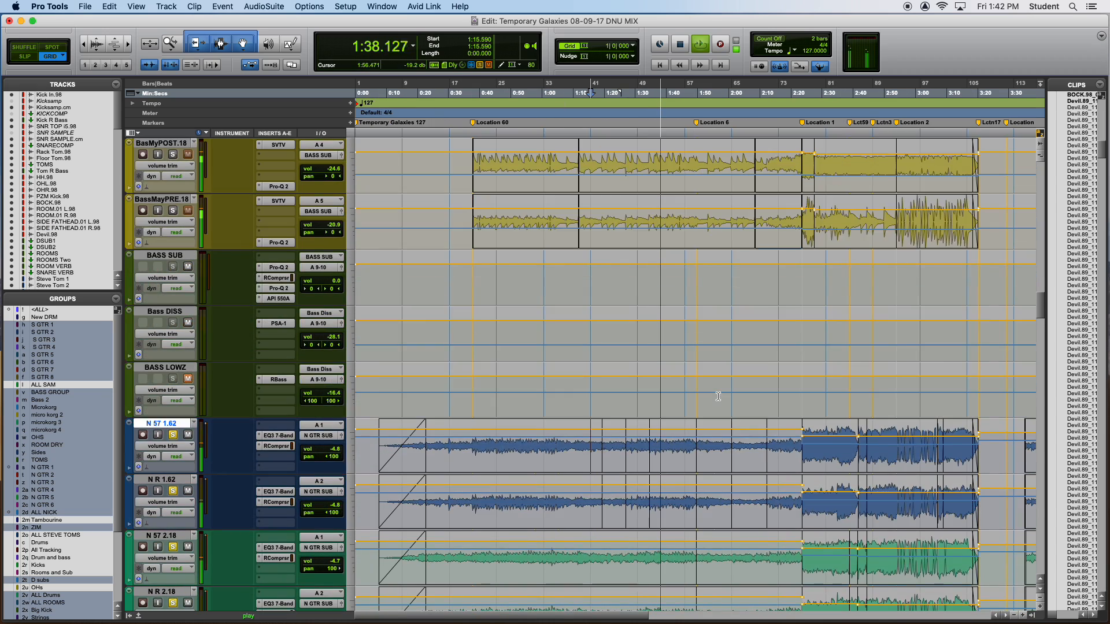
{"action": "scroll", "coordinate": [716, 399], "scroll_direction": "down", "scroll_amount": 7}
{"action": "key", "text": "r"}
{"action": "scroll", "coordinate": [718, 402], "scroll_direction": "down", "scroll_amount": 3}
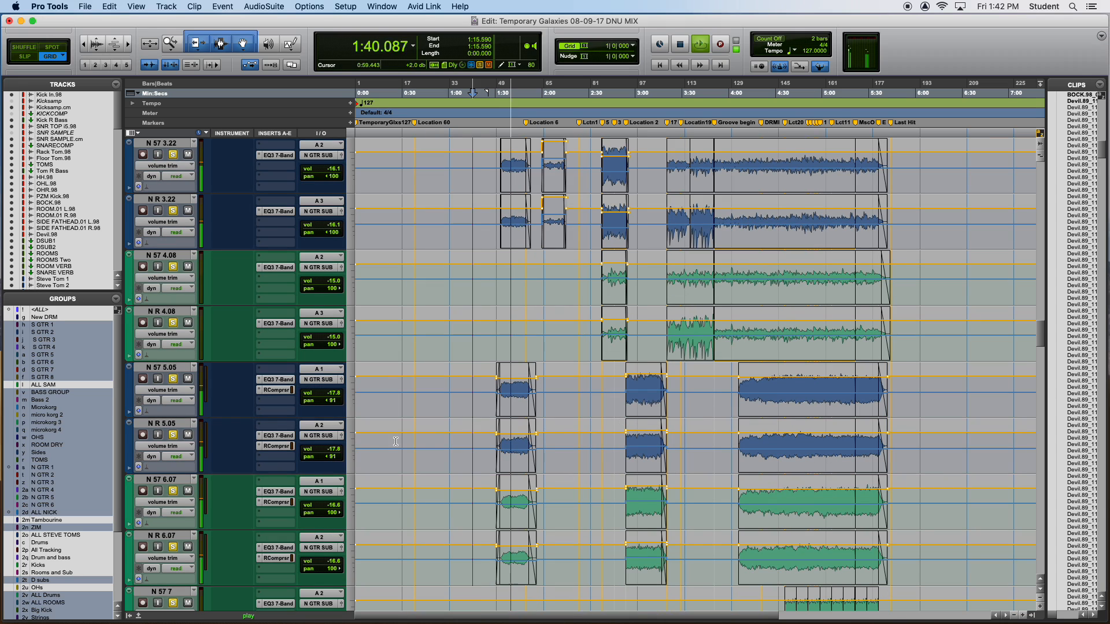
Reduce the solos to the N 5.05 tracks, deactivate the group linking all N guitars, and add the N 6.07 tracks to the solo
{"action": "left_click", "coordinate": [172, 380]}
{"action": "left_click", "coordinate": [172, 379]}
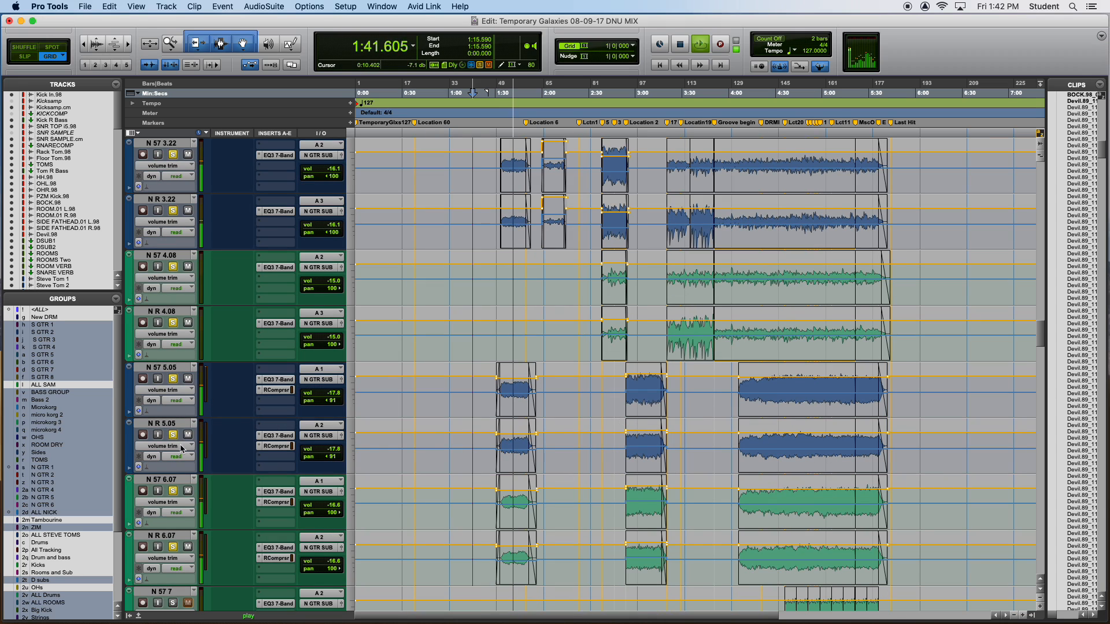
{"action": "left_click", "coordinate": [172, 379]}
{"action": "left_click", "coordinate": [172, 379]}
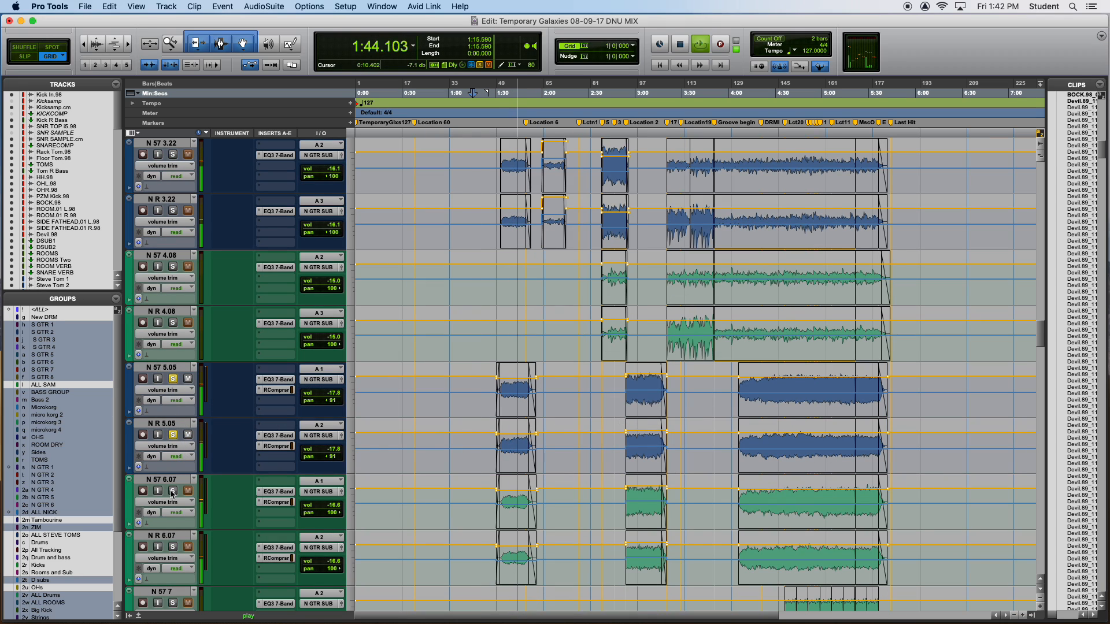
{"action": "left_click", "coordinate": [56, 512]}
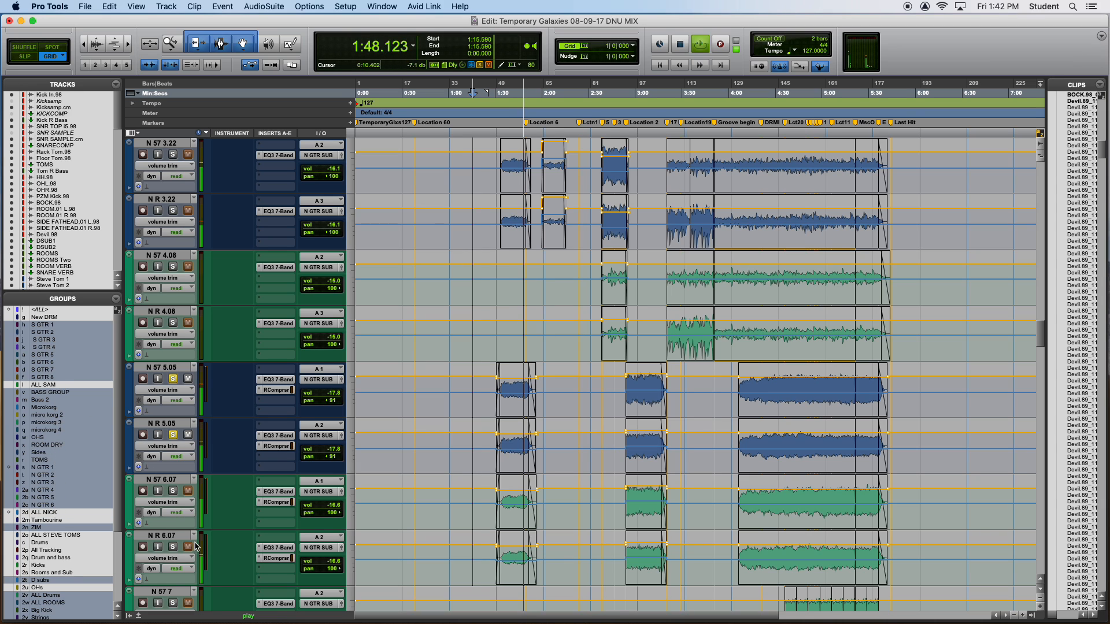
{"action": "left_click", "coordinate": [172, 491]}
Audition the N 5.05 clip from 2:53.754 to 3:20.314 and view the soloed guitar channels in the Mix window
{"action": "left_click", "coordinate": [558, 458]}
{"action": "key", "text": "t"}
{"action": "key", "text": "t"}
{"action": "key", "text": "r"}
{"action": "key", "text": "r"}
{"action": "double_click", "coordinate": [642, 449]}
{"action": "key", "text": "t"}
{"action": "key", "text": "t"}
{"action": "key", "text": "t"}
{"action": "key", "text": "super+equal"}
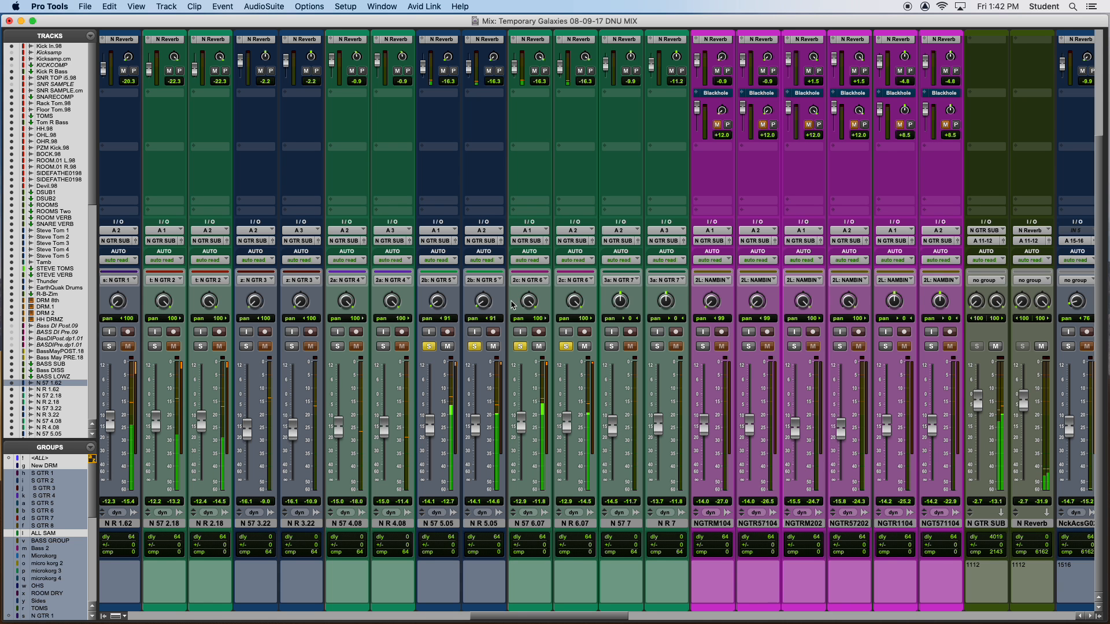
{"action": "scroll", "coordinate": [496, 306], "scroll_direction": "up", "scroll_amount": 5}
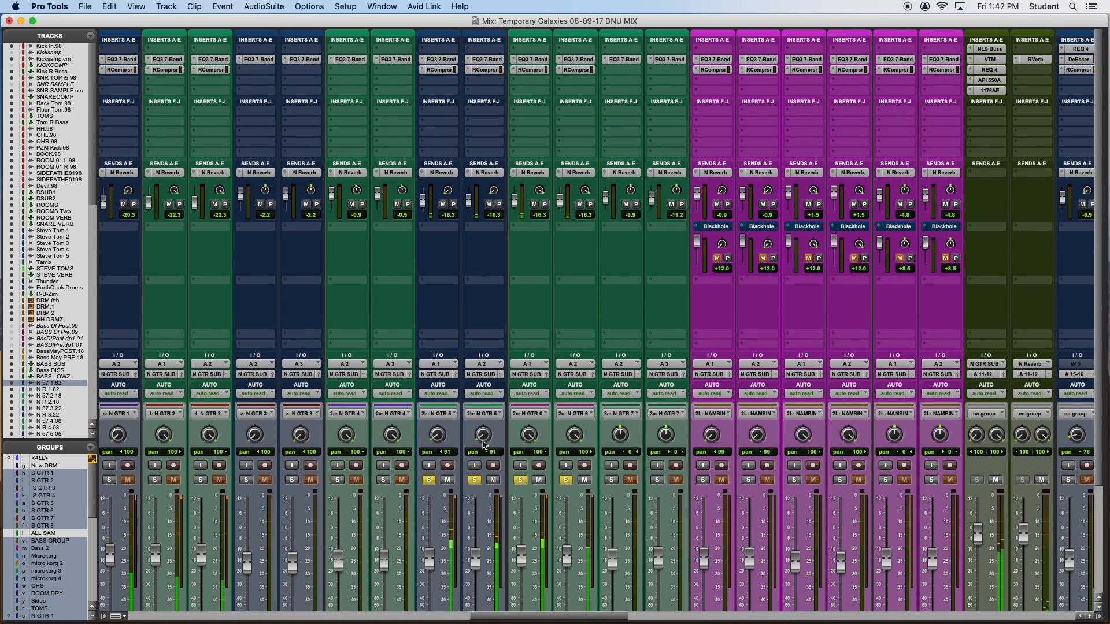
Stop playback in the Edit window, select the N 5.05 clip starting at 4:06.164, and play from there
{"action": "key", "text": "super+equal"}
{"action": "key", "text": "r"}
{"action": "key", "text": "r"}
{"action": "key", "text": "r"}
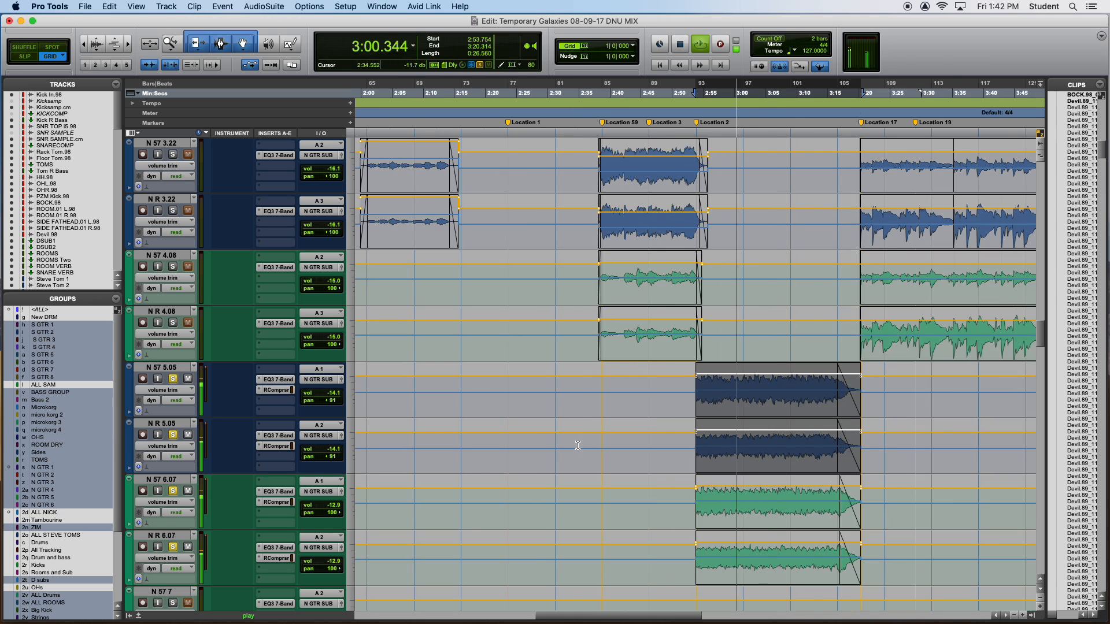
{"action": "key", "text": "space"}
{"action": "double_click", "coordinate": [803, 412]}
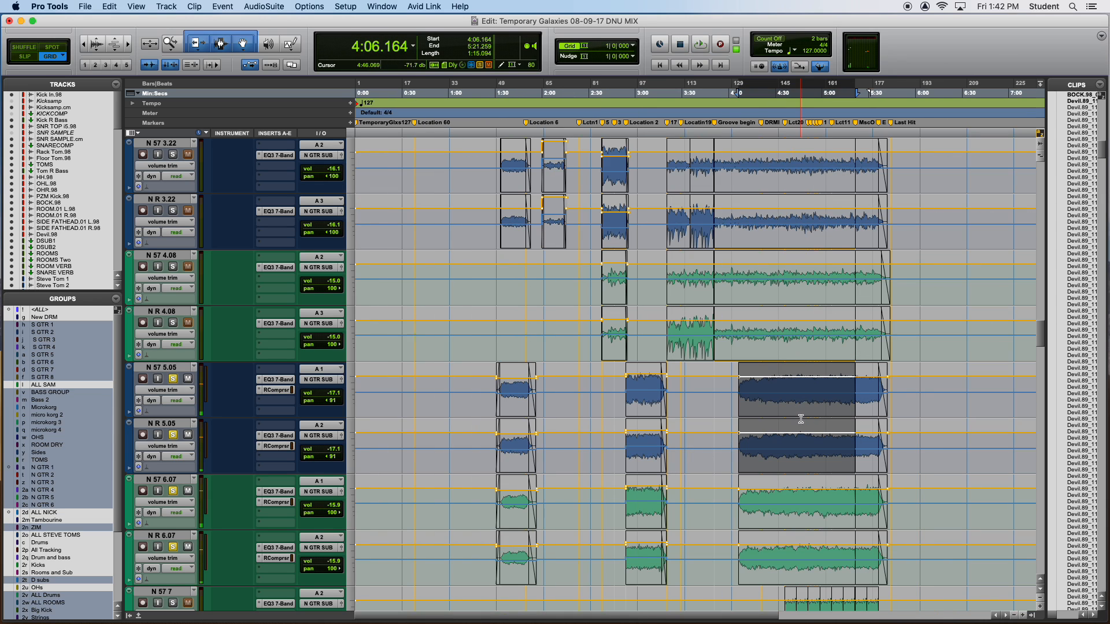
{"action": "scroll", "coordinate": [801, 417], "scroll_direction": "down", "scroll_amount": 5}
{"action": "key", "text": "space"}
Place the edit cursor at 4:56.692 on N 57 5.05 and bring the N 57 7 and N R 7 tracks into view
{"action": "scroll", "coordinate": [834, 447], "scroll_direction": "up", "scroll_amount": 8}
{"action": "scroll", "coordinate": [835, 447], "scroll_direction": "down", "scroll_amount": 3}
{"action": "left_click", "coordinate": [818, 384]}
{"action": "key", "text": "t"}
{"action": "key", "text": "t"}
{"action": "key", "text": "r"}
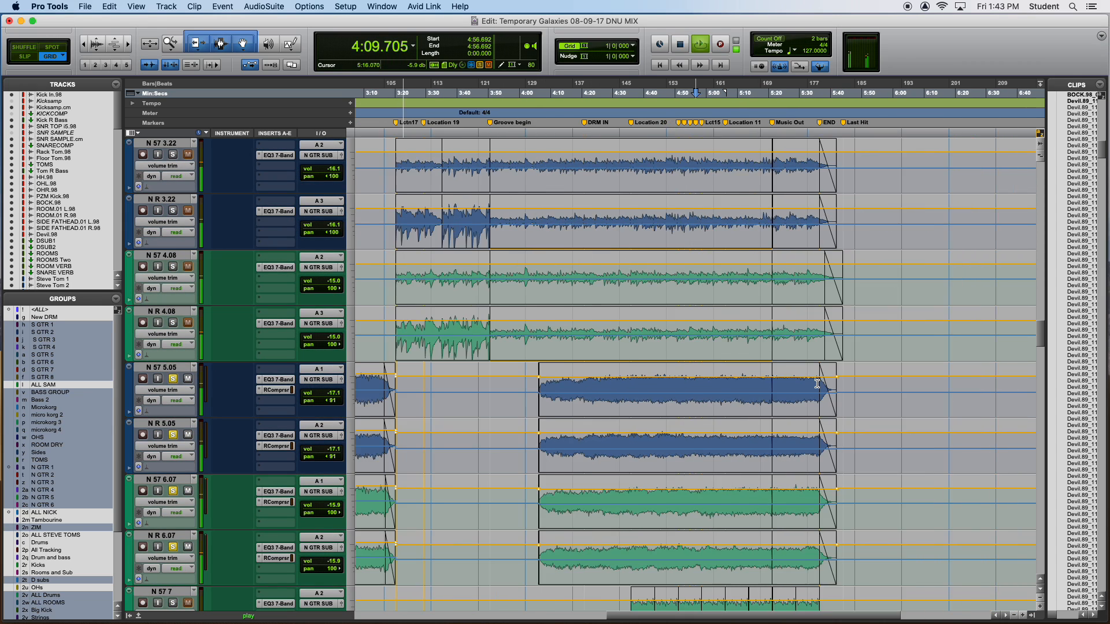
{"action": "key", "text": "r"}
{"action": "scroll", "coordinate": [810, 411], "scroll_direction": "up", "scroll_amount": 5}
{"action": "scroll", "coordinate": [809, 411], "scroll_direction": "down", "scroll_amount": 9}
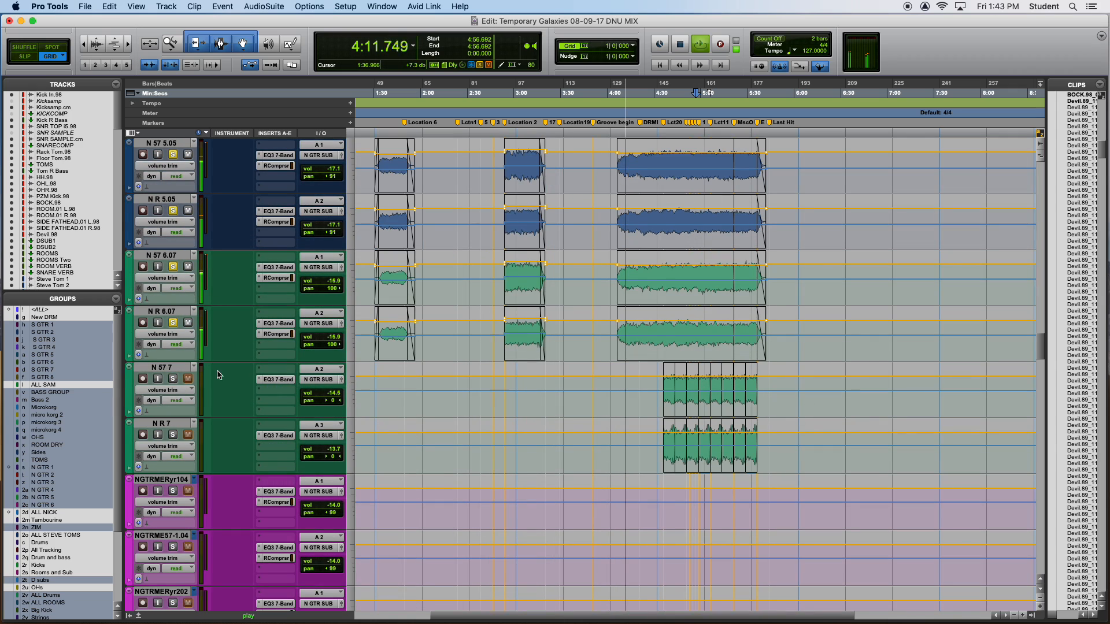
Solo the N 57 7 and N R 7 tracks in place of the N 5.05 and N 6.07 tracks and stop playback
{"action": "left_click", "coordinate": [172, 379]}
{"action": "left_click", "coordinate": [172, 323]}
{"action": "key", "text": "space"}
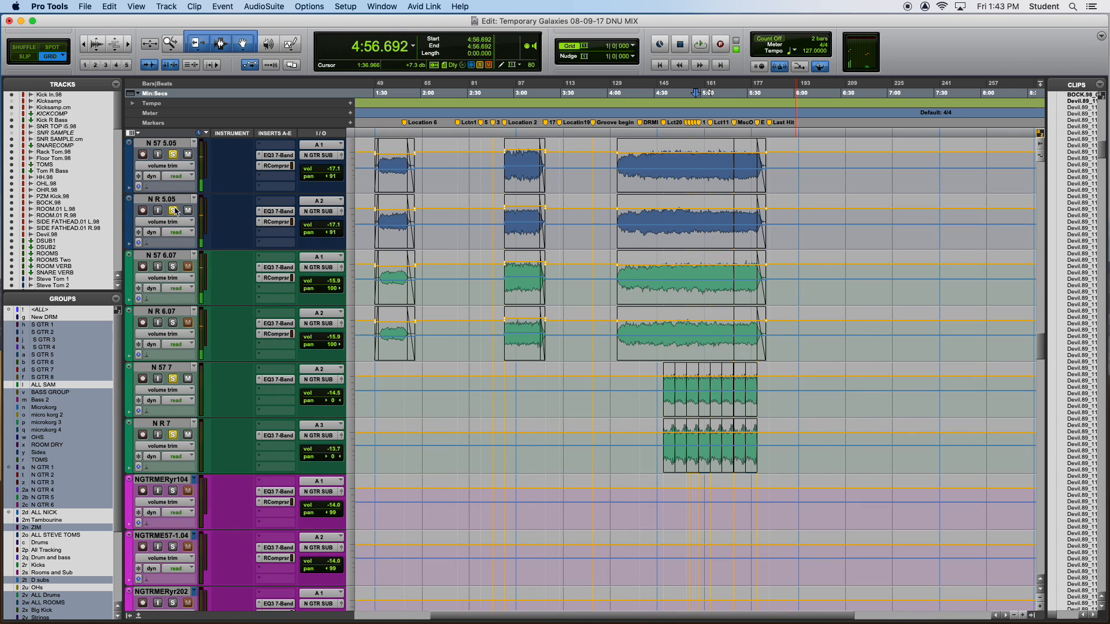
Audition the N 57 7 and N R 7 clips from 4:43.464 to 4:51.025, then stop playback
{"action": "double_click", "coordinate": [680, 400]}
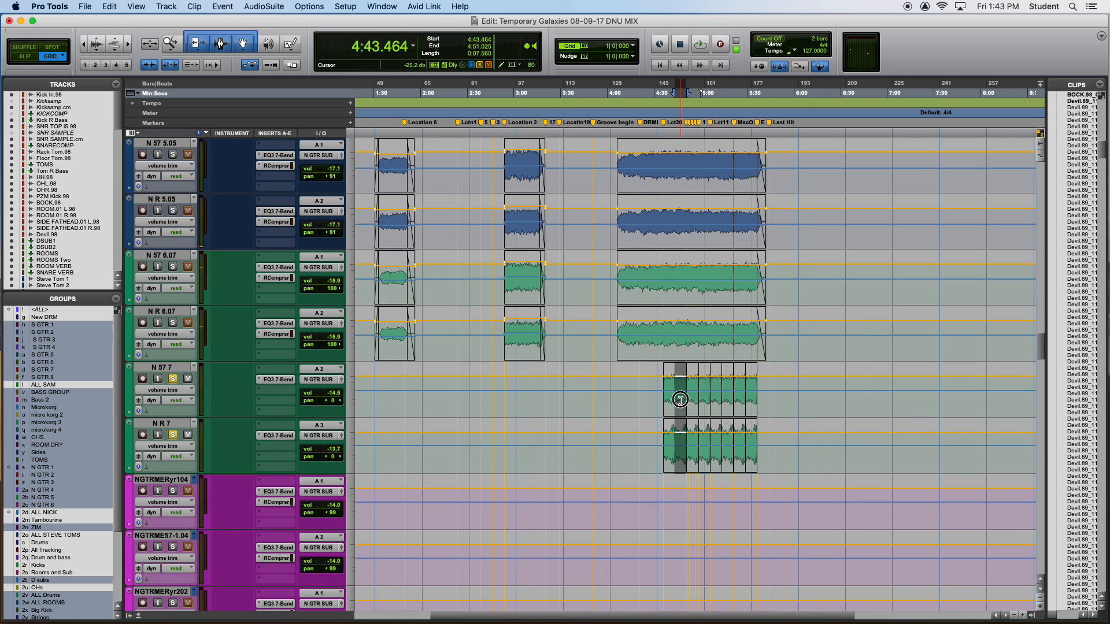
{"action": "key", "text": "space"}
{"action": "key", "text": "t"}
{"action": "key", "text": "t"}
{"action": "key", "text": "t"}
{"action": "key", "text": "t"}
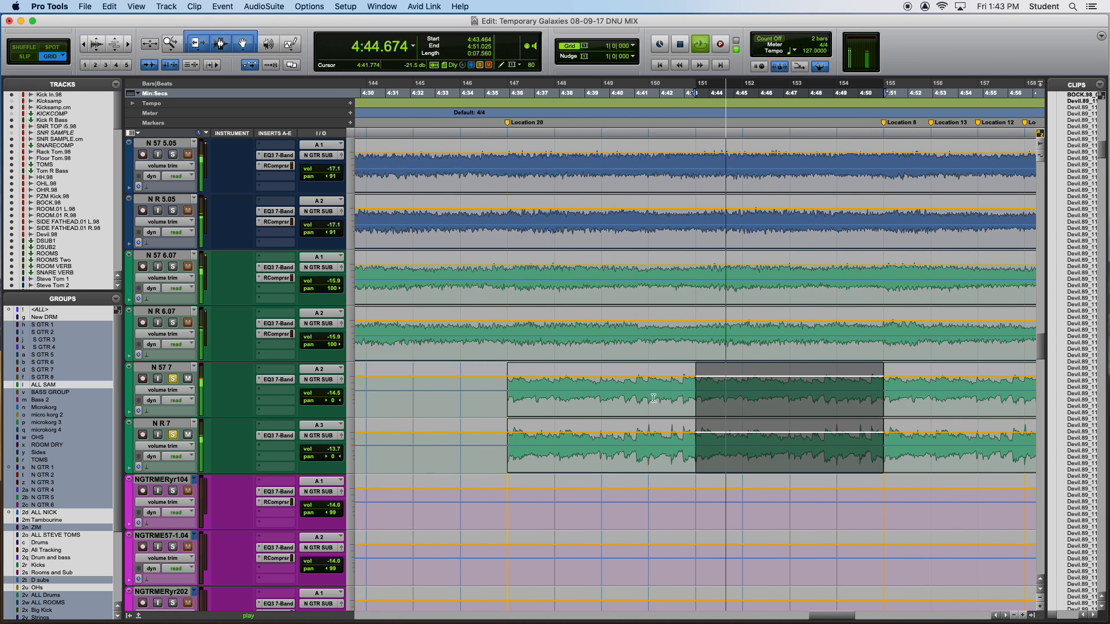
{"action": "key", "text": "r"}
{"action": "key", "text": "r"}
{"action": "key", "text": "r"}
{"action": "key", "text": "r"}
{"action": "key", "text": "r"}
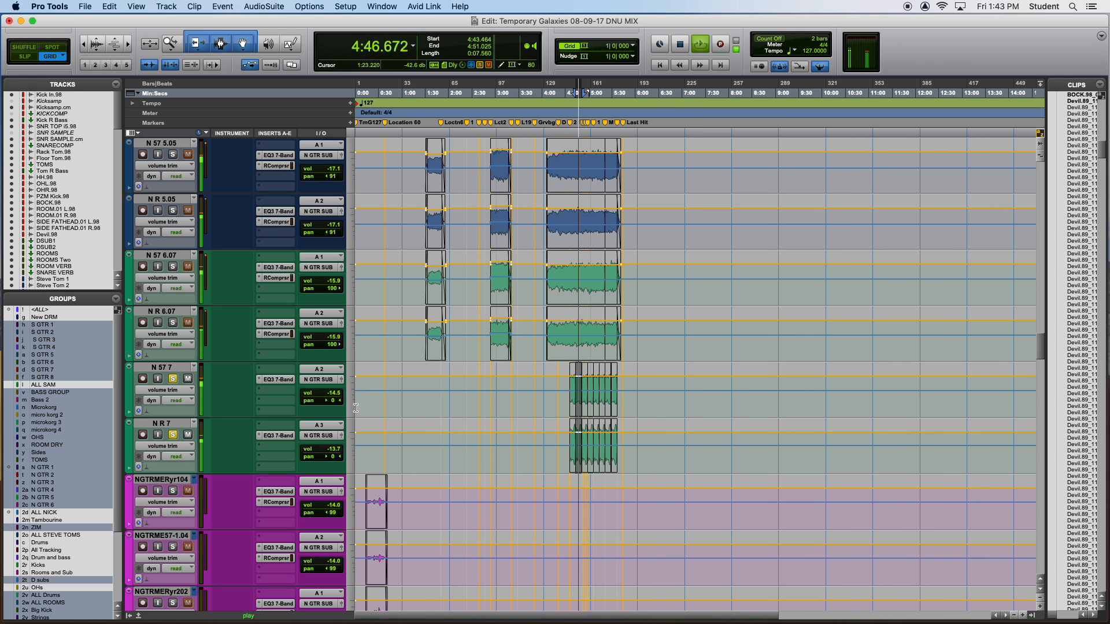
{"action": "key", "text": "space"}
Replace the N 7 solos with the grouped purple NGTR tracks and play their clips from 0:13.228
{"action": "left_click", "coordinate": [173, 379]}
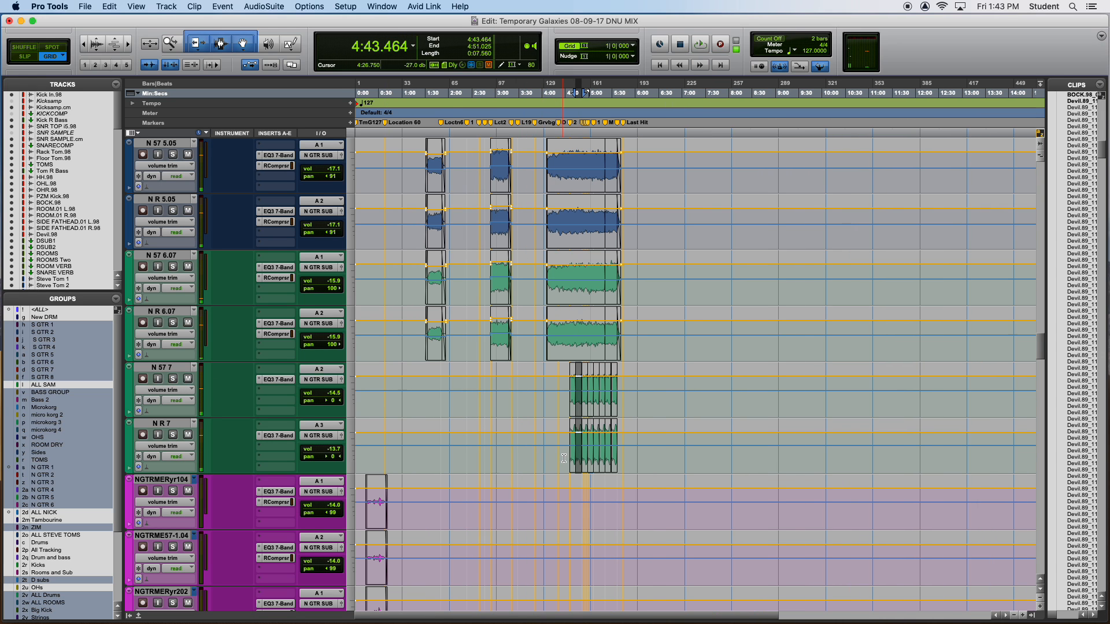
{"action": "left_click", "coordinate": [379, 499]}
{"action": "left_click", "coordinate": [173, 491]}
{"action": "key", "text": "space"}
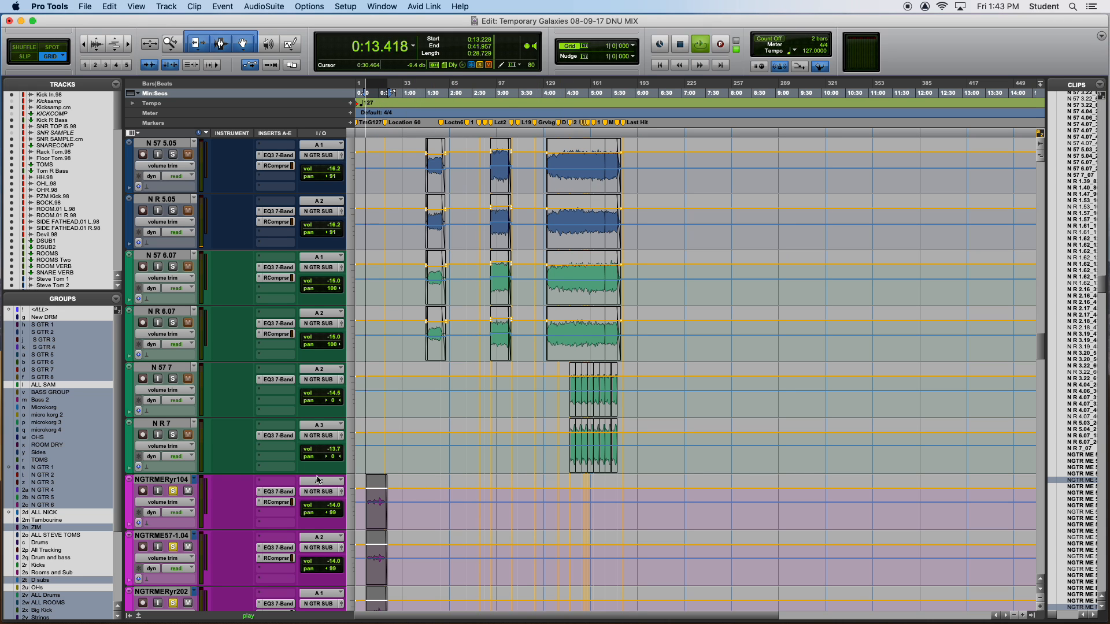
View all six purple NGTR tracks' clips up close during playback and select the NGTRMERyr104 track
{"action": "scroll", "coordinate": [319, 481], "scroll_direction": "up", "scroll_amount": 1}
{"action": "scroll", "coordinate": [387, 494], "scroll_direction": "down", "scroll_amount": 2}
{"action": "key", "text": "t"}
{"action": "key", "text": "t"}
{"action": "key", "text": "t"}
{"action": "scroll", "coordinate": [396, 496], "scroll_direction": "down", "scroll_amount": 3}
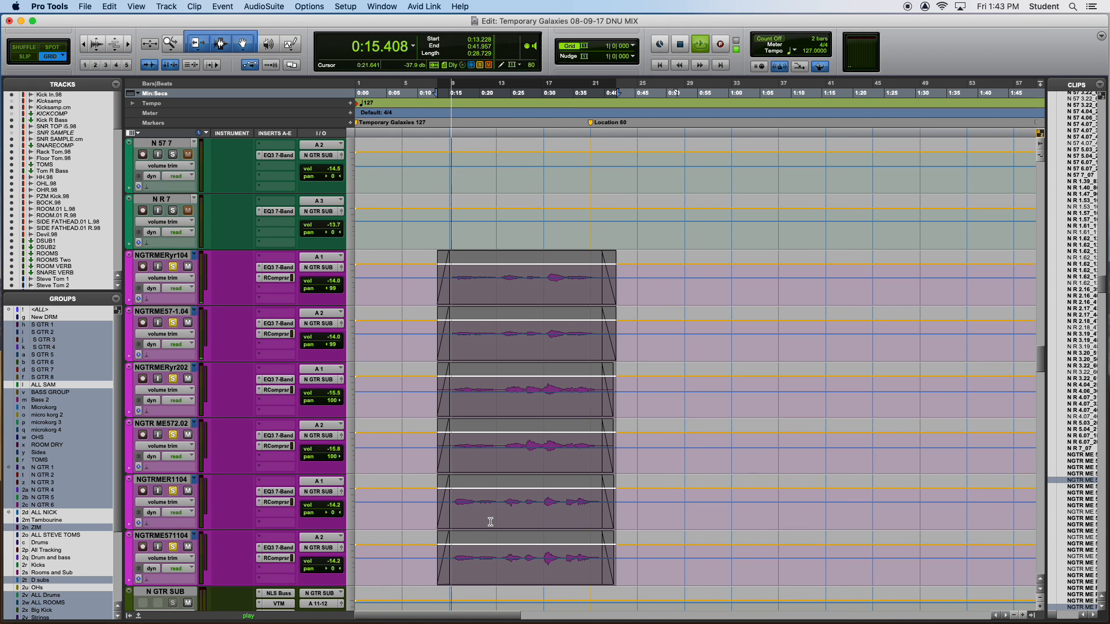
{"action": "double_click", "coordinate": [167, 256]}
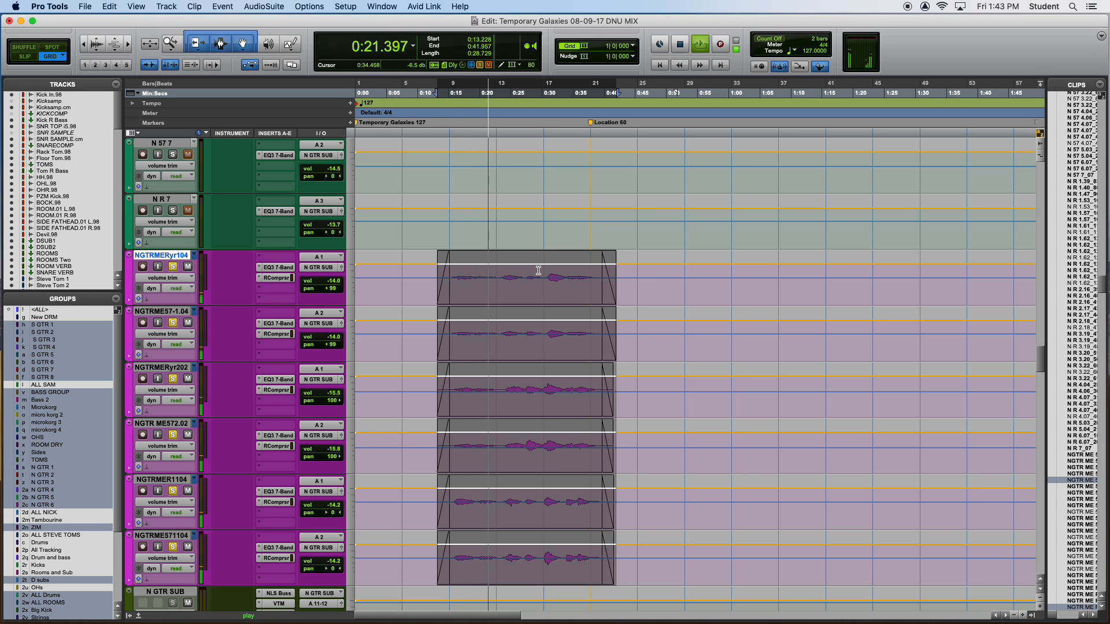
Place the edit cursor at 0:30.236, compare the NGTR clips with the whole song timeline, and stop playback
{"action": "key", "text": "r"}
{"action": "key", "text": "r"}
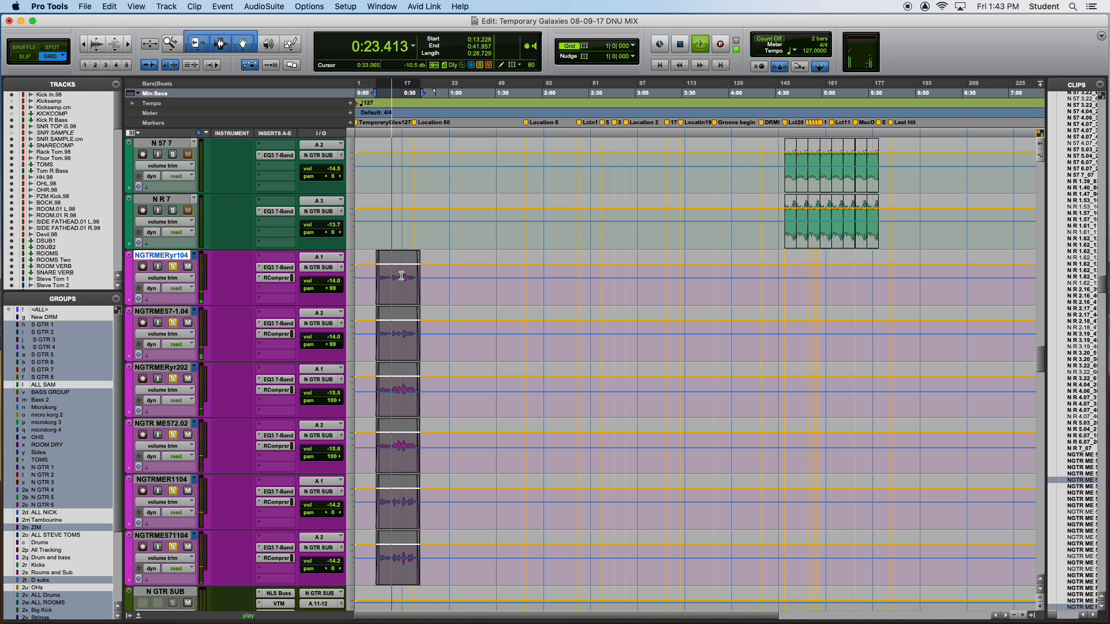
{"action": "key", "text": "t"}
{"action": "key", "text": "t"}
{"action": "key", "text": "r"}
{"action": "key", "text": "r"}
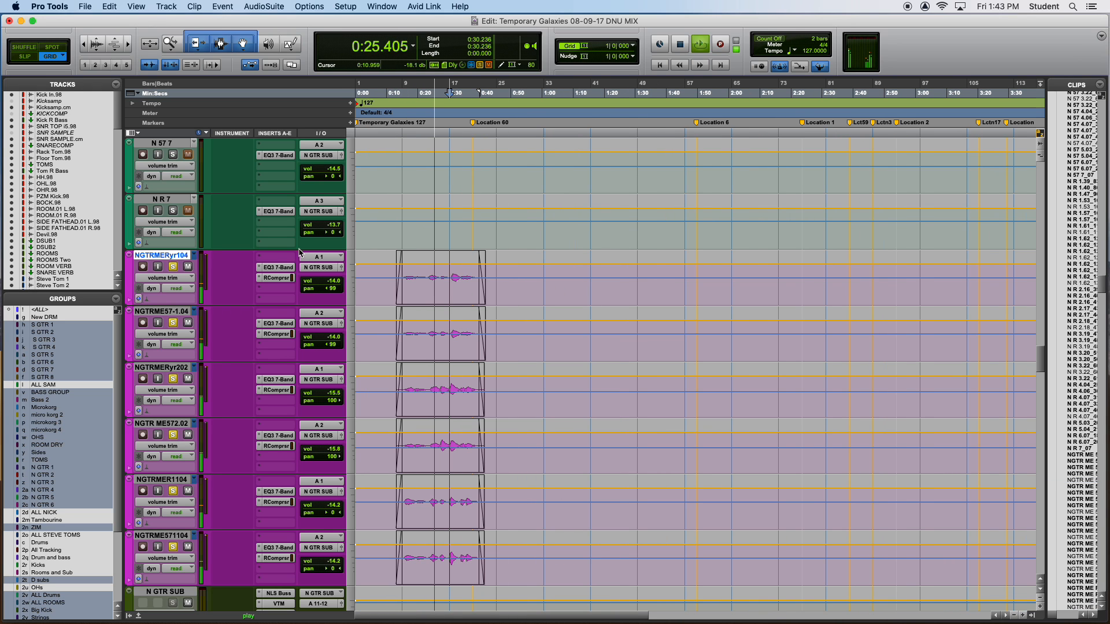
{"action": "key", "text": "r"}
{"action": "scroll", "coordinate": [367, 290], "scroll_direction": "up", "scroll_amount": 3}
{"action": "scroll", "coordinate": [367, 291], "scroll_direction": "down", "scroll_amount": 4}
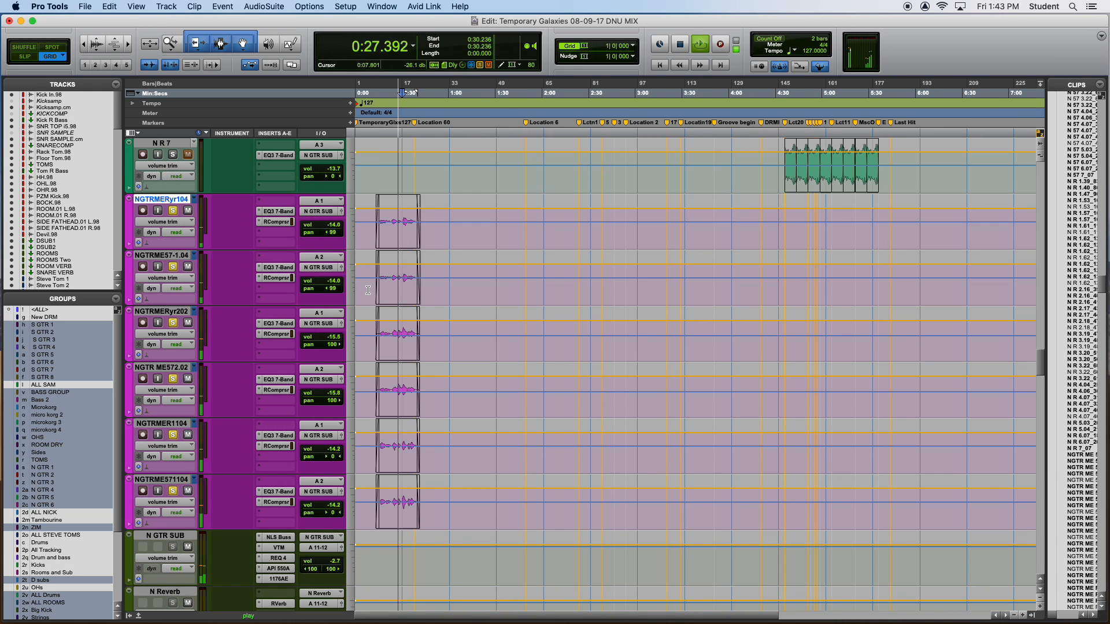
{"action": "scroll", "coordinate": [367, 290], "scroll_direction": "down", "scroll_amount": 3}
{"action": "key", "text": "space"}
Solo the blue acoustic guitar .02 track below N Reverb in place of the purple NGTR tracks
{"action": "scroll", "coordinate": [232, 269], "scroll_direction": "up", "scroll_amount": 3}
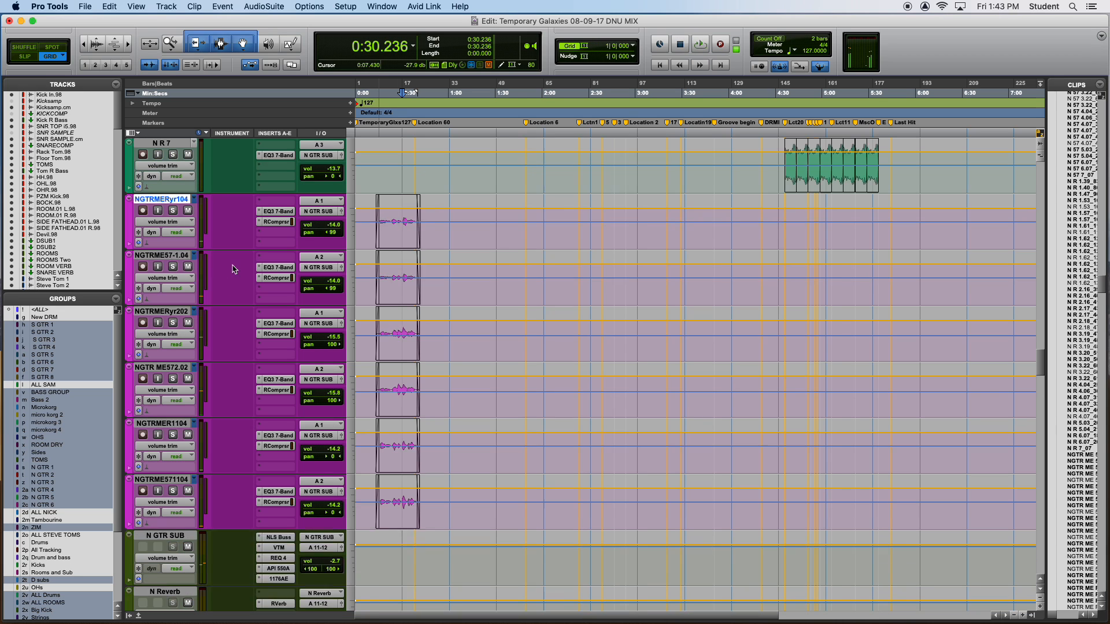
{"action": "scroll", "coordinate": [233, 269], "scroll_direction": "up", "scroll_amount": 2}
{"action": "scroll", "coordinate": [385, 419], "scroll_direction": "down", "scroll_amount": 6}
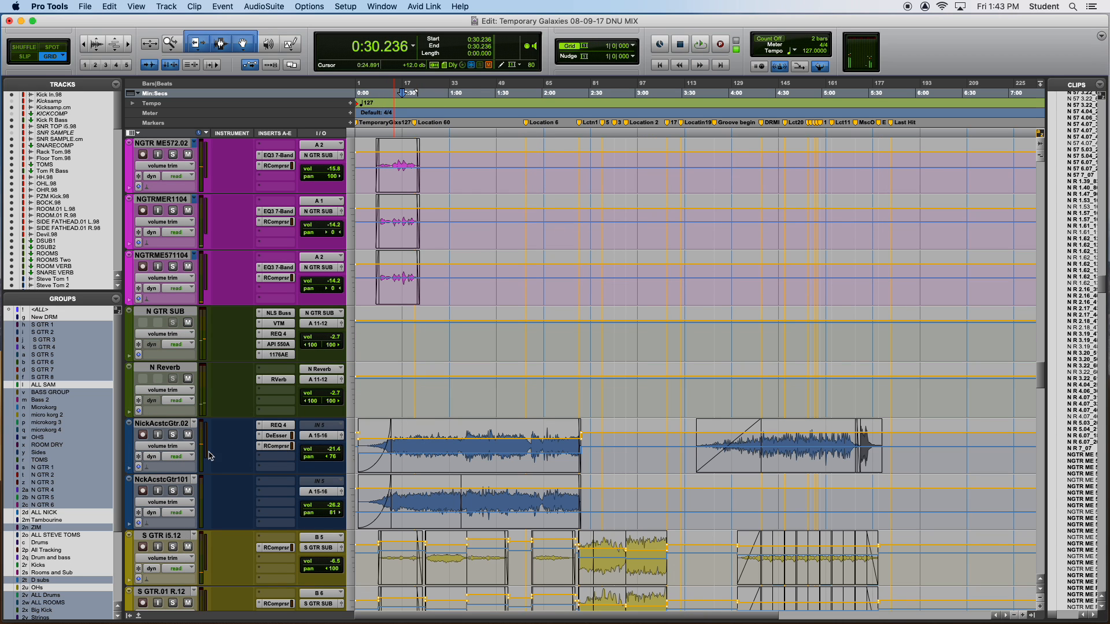
{"action": "left_click", "coordinate": [175, 436]}
Place the playback position at 0:37.795 on the acoustic guitar .02 track and play it from there
{"action": "left_click", "coordinate": [496, 451]}
{"action": "key", "text": "t"}
{"action": "key", "text": "t"}
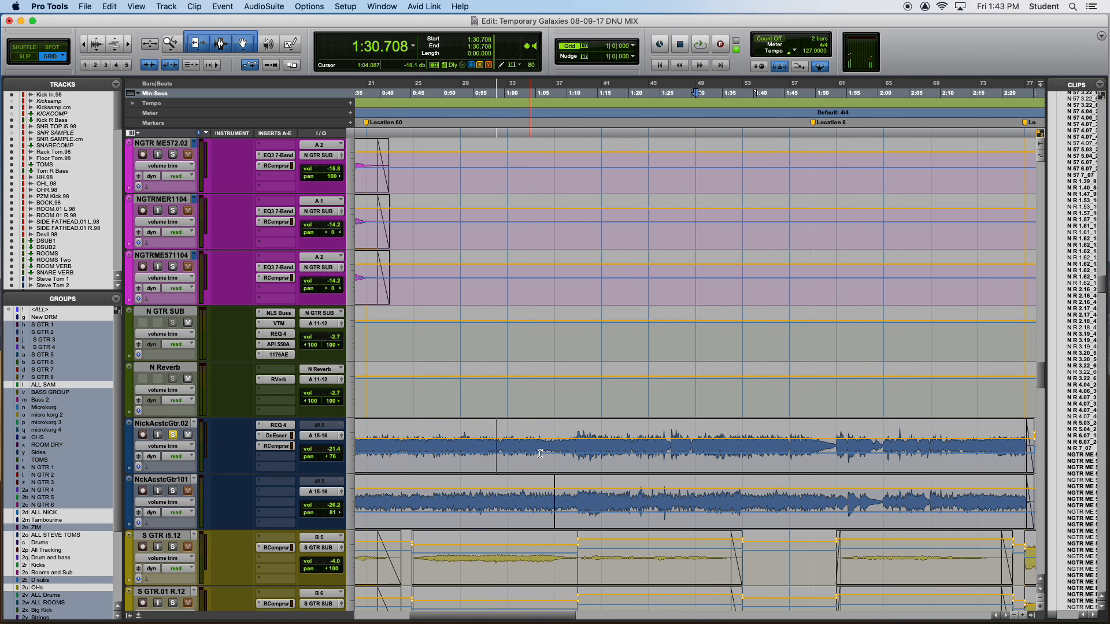
{"action": "key", "text": "r"}
{"action": "double_click", "coordinate": [588, 450]}
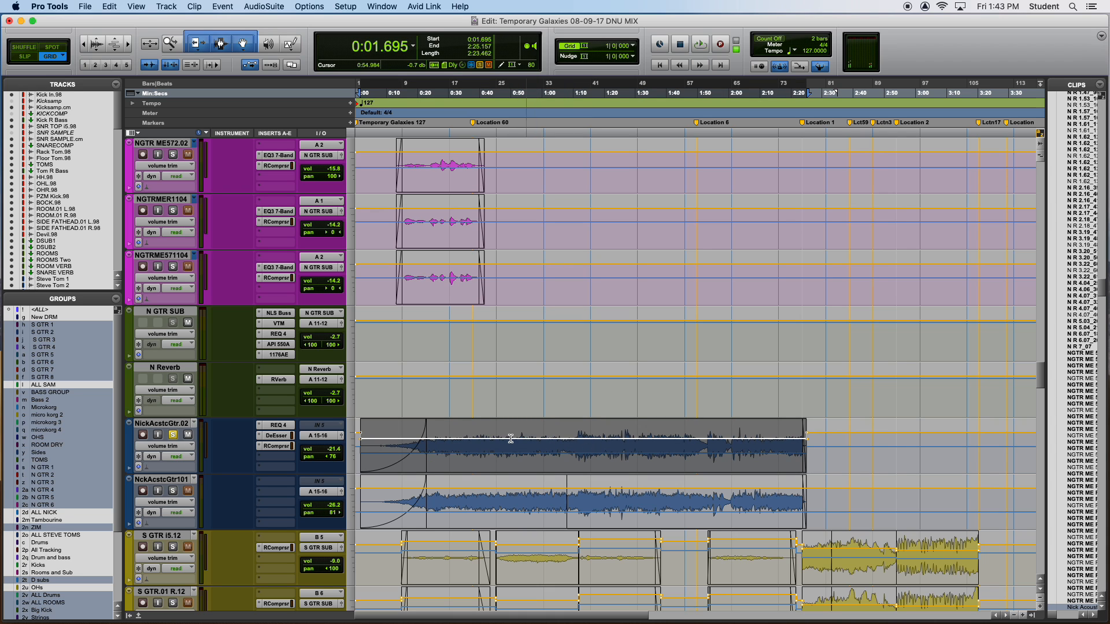
{"action": "left_click", "coordinate": [472, 443]}
{"action": "key", "text": "space"}
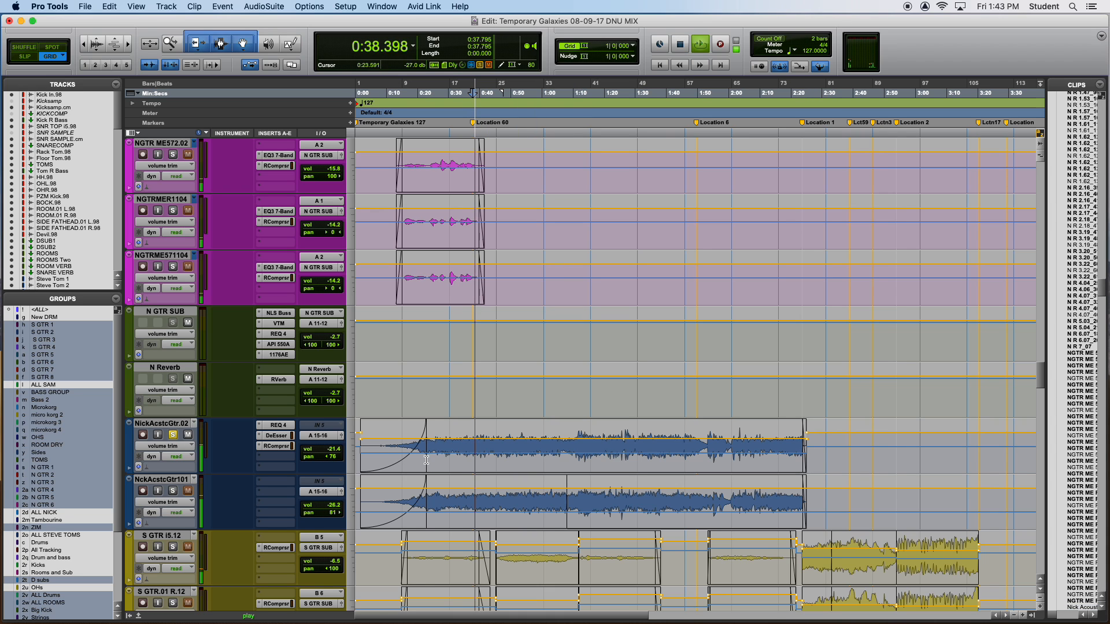
{"action": "key", "text": "r"}
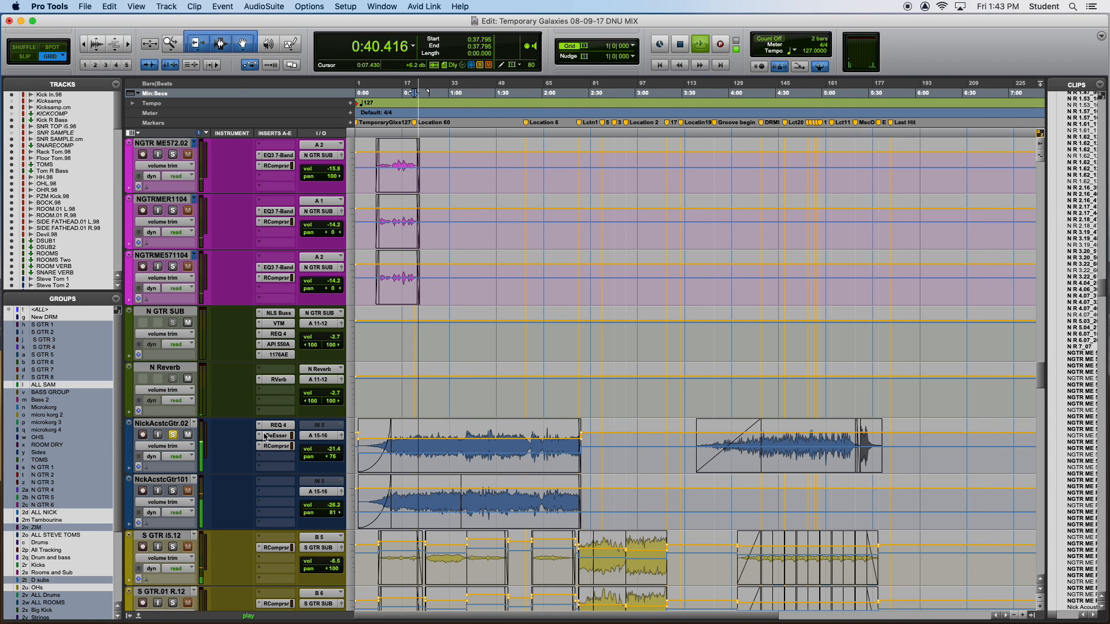
Examine the REQ 4 and RCompressor inserts on the soloed acoustic guitar .02 channel in the Mix window
{"action": "key", "text": "super+equal"}
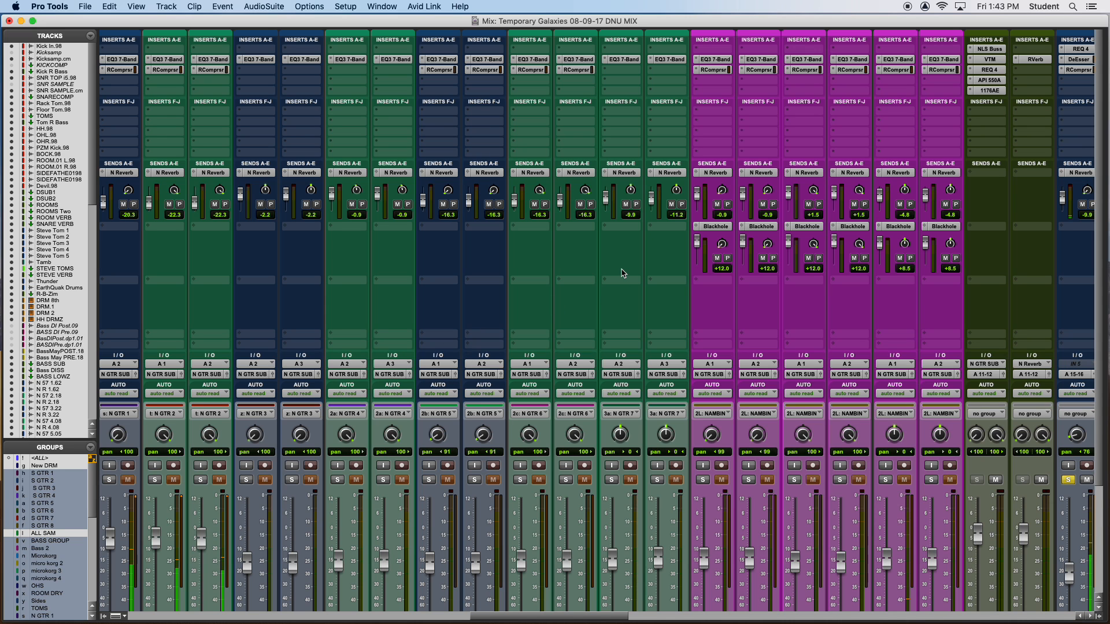
{"action": "scroll", "coordinate": [308, 417], "scroll_direction": "down", "scroll_amount": 5}
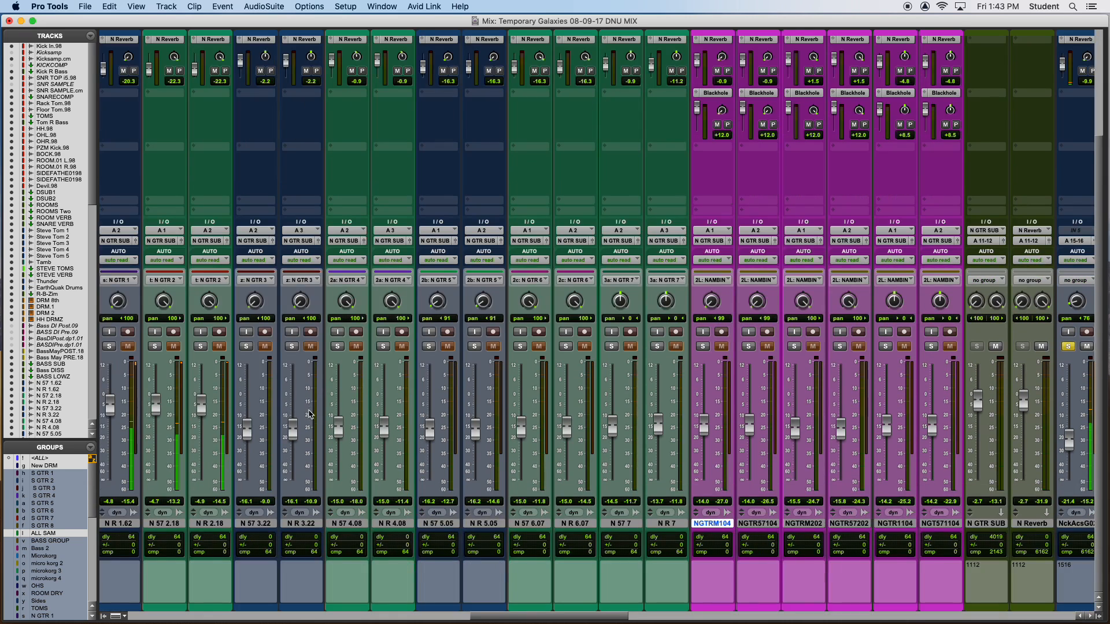
{"action": "scroll", "coordinate": [483, 401], "scroll_direction": "left", "scroll_amount": 10}
{"action": "scroll", "coordinate": [487, 403], "scroll_direction": "right", "scroll_amount": 13}
{"action": "scroll", "coordinate": [485, 403], "scroll_direction": "right", "scroll_amount": 6}
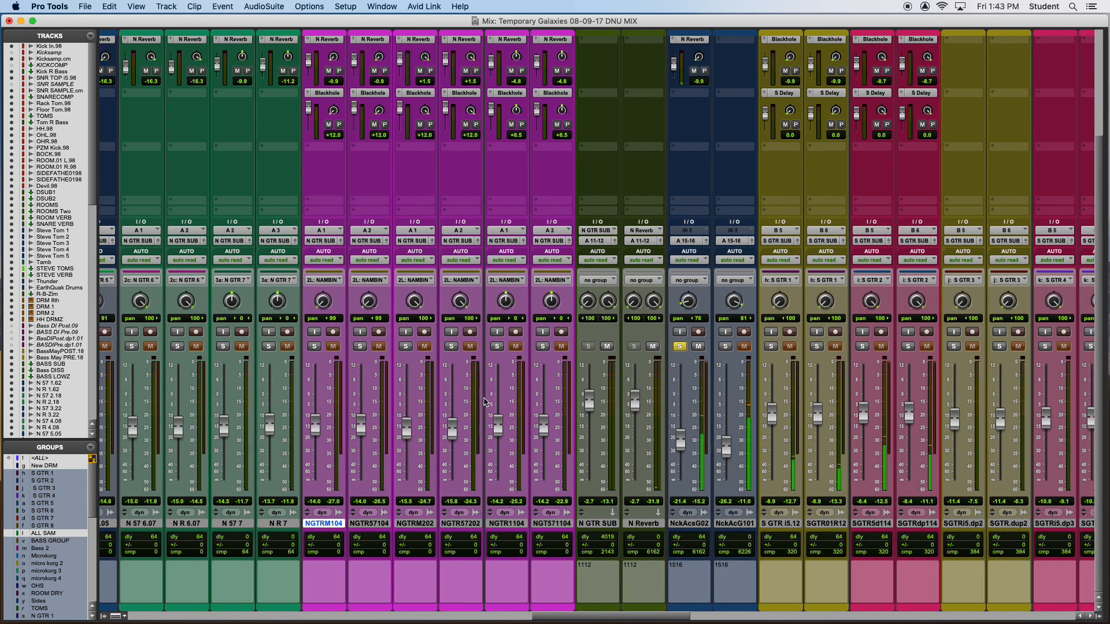
{"action": "scroll", "coordinate": [668, 461], "scroll_direction": "up", "scroll_amount": 3}
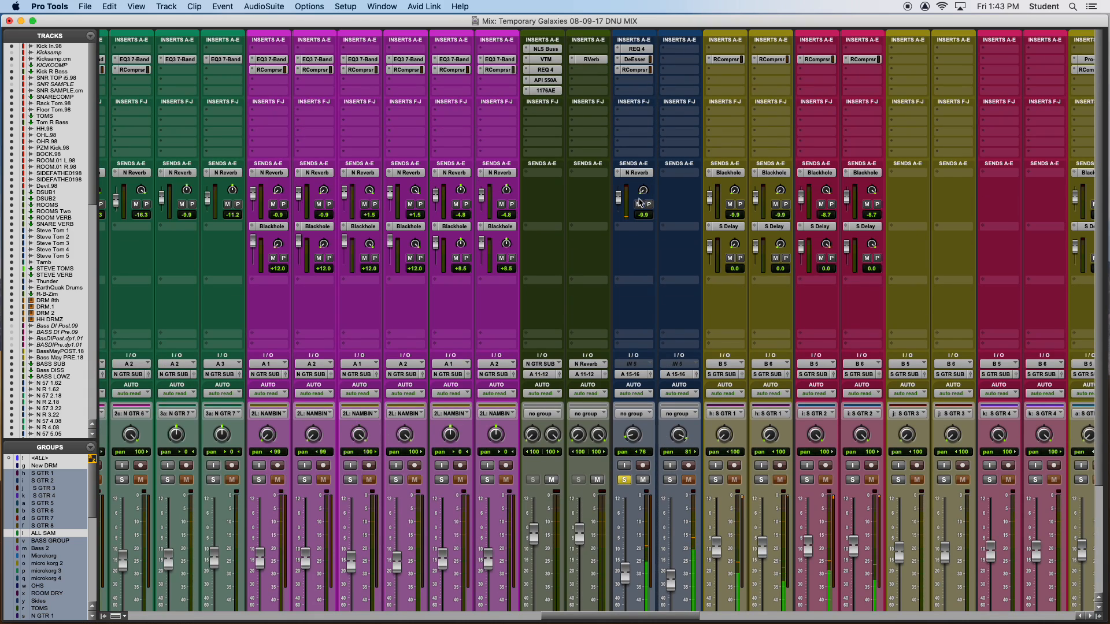
{"action": "left_click", "coordinate": [637, 51], "text": "alt+super"}
{"action": "left_click", "coordinate": [637, 51], "text": "alt+super"}
{"action": "left_click", "coordinate": [636, 50]}
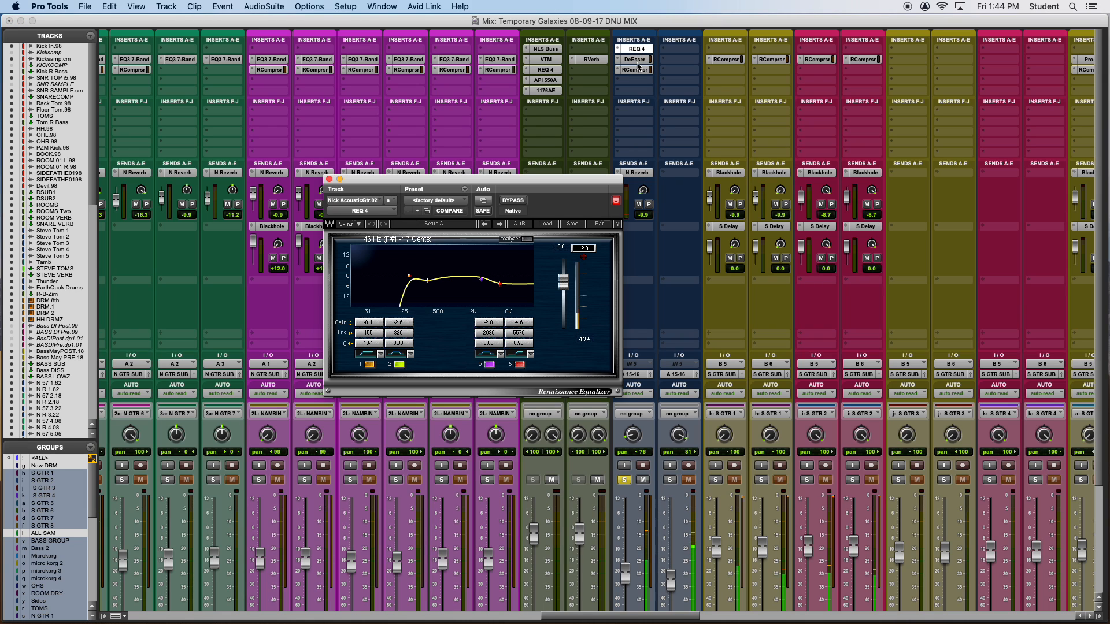
{"action": "left_click", "coordinate": [636, 69]}
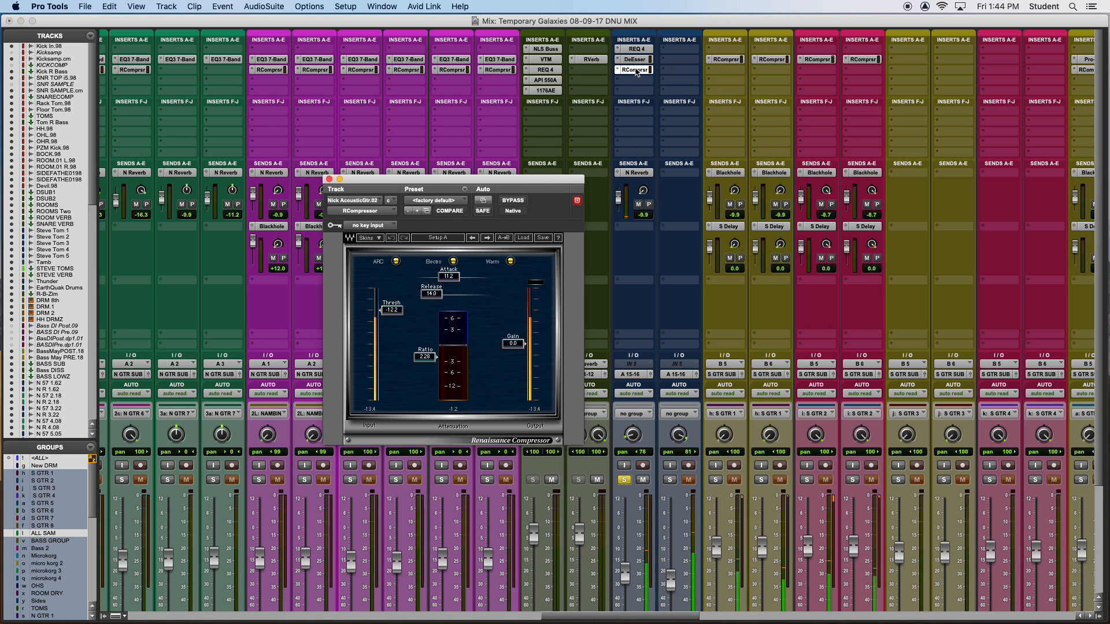
Close the RCompressor window and solo the acoustic guitar .01 channel alongside the .02 channel to compare them
{"action": "left_click", "coordinate": [330, 179]}
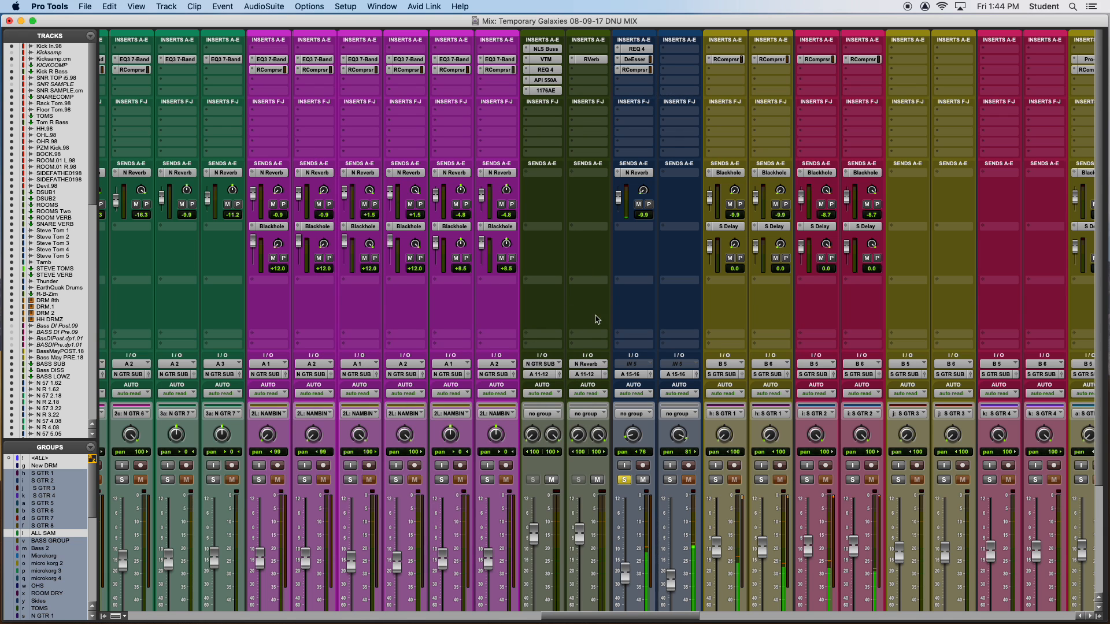
{"action": "left_click", "coordinate": [669, 480]}
{"action": "scroll", "coordinate": [658, 521], "scroll_direction": "down", "scroll_amount": 3}
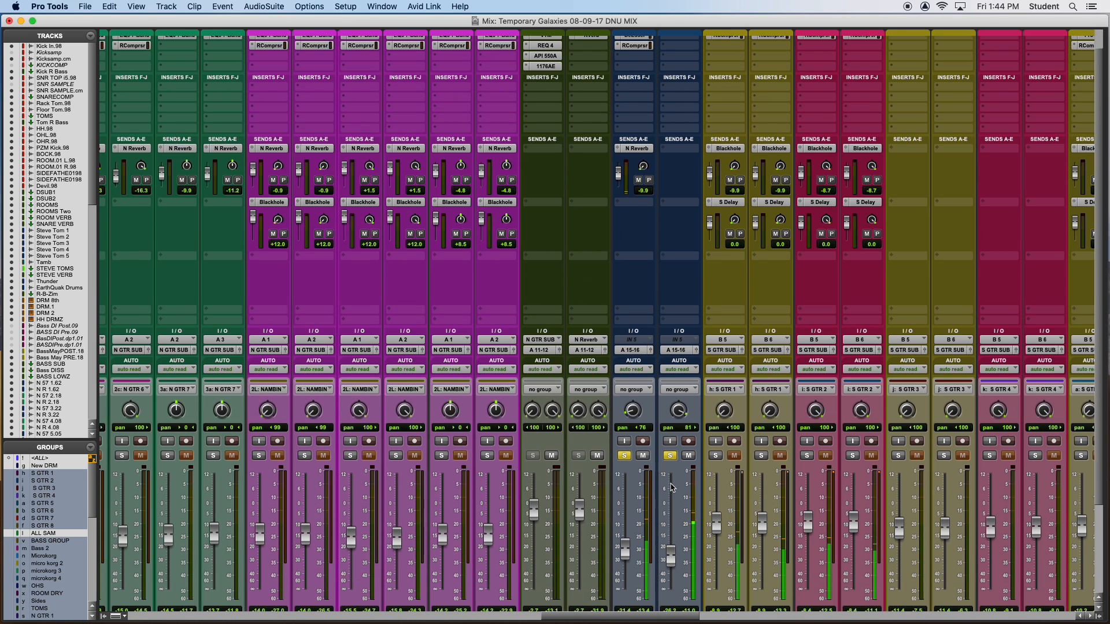
{"action": "scroll", "coordinate": [657, 527], "scroll_direction": "up", "scroll_amount": 3}
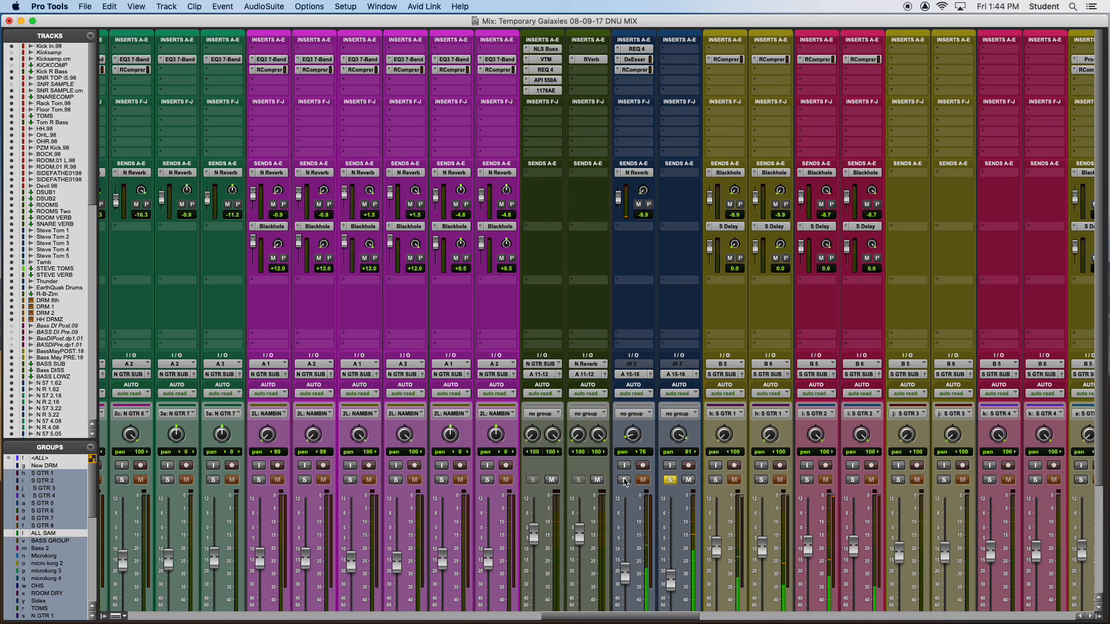
{"action": "scroll", "coordinate": [624, 483], "scroll_direction": "down", "scroll_amount": 4}
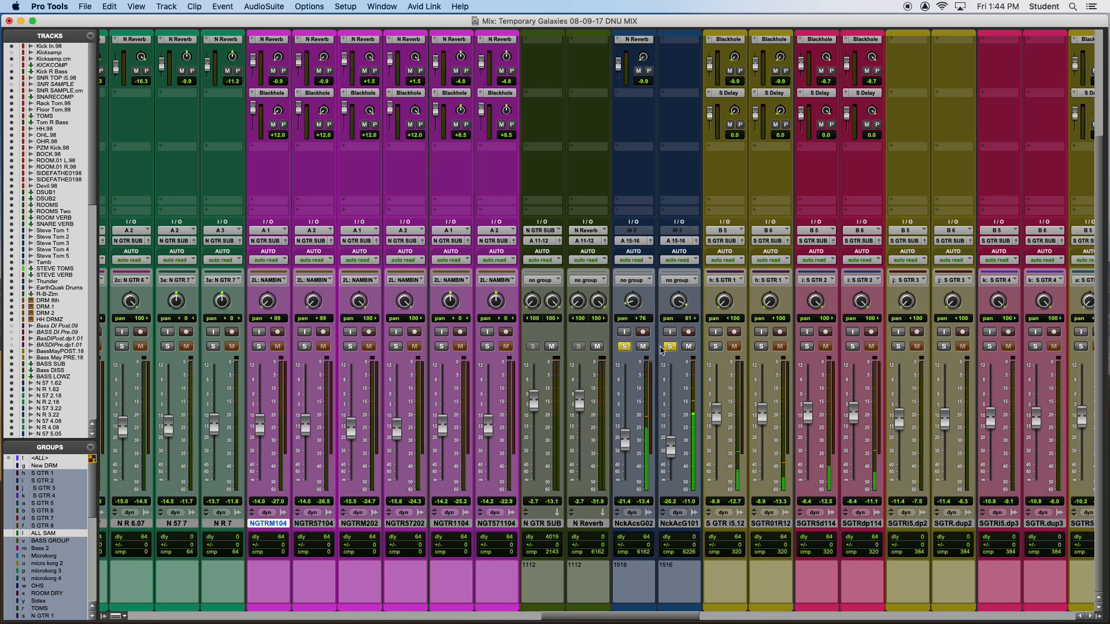
{"action": "scroll", "coordinate": [745, 381], "scroll_direction": "up", "scroll_amount": 4}
{"action": "scroll", "coordinate": [714, 469], "scroll_direction": "left", "scroll_amount": 3}
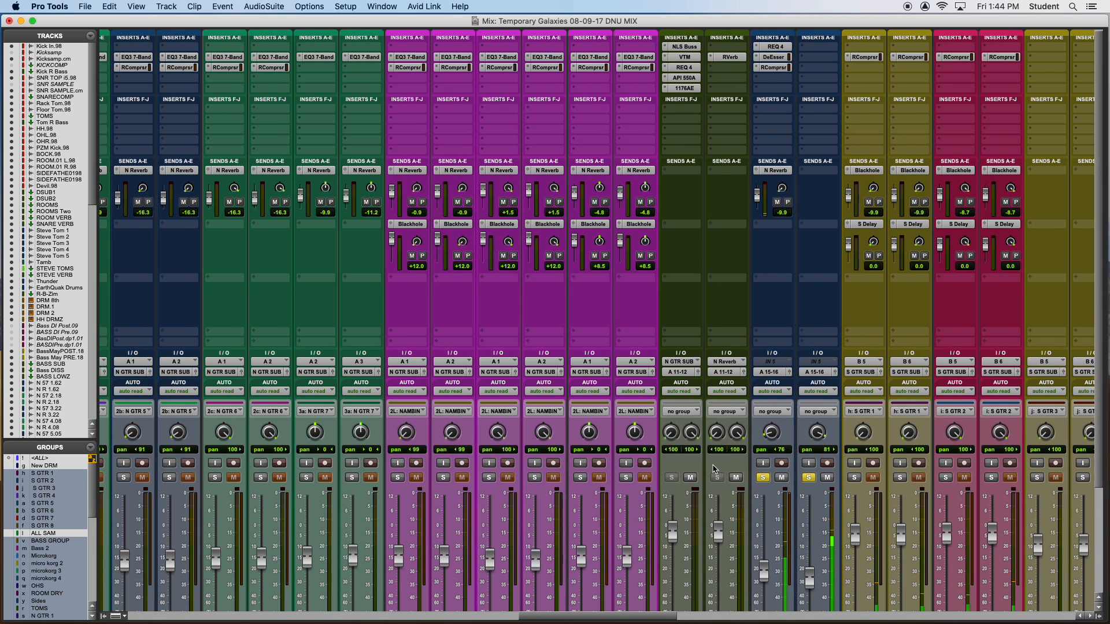
Solo the first yellow and first red S GTR pairs, S GTR 1 and S GTR 2, in place of the acoustic guitars
{"action": "scroll", "coordinate": [714, 469], "scroll_direction": "right", "scroll_amount": 9}
{"action": "scroll", "coordinate": [516, 471], "scroll_direction": "down", "scroll_amount": 4}
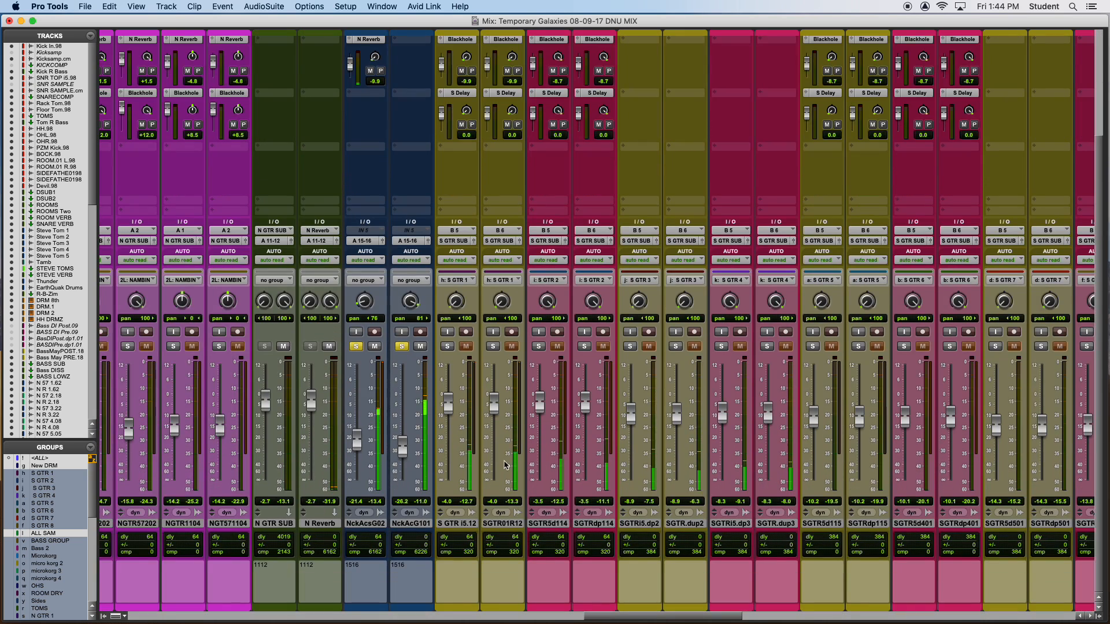
{"action": "left_click", "coordinate": [447, 346]}
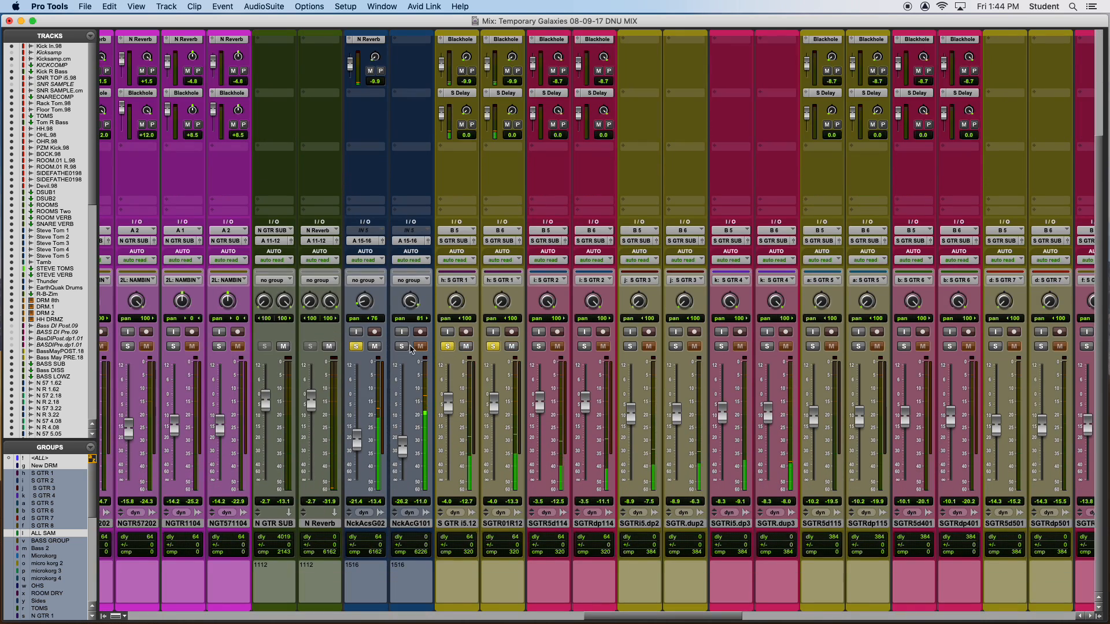
{"action": "left_click", "coordinate": [356, 346]}
{"action": "left_click", "coordinate": [538, 346]}
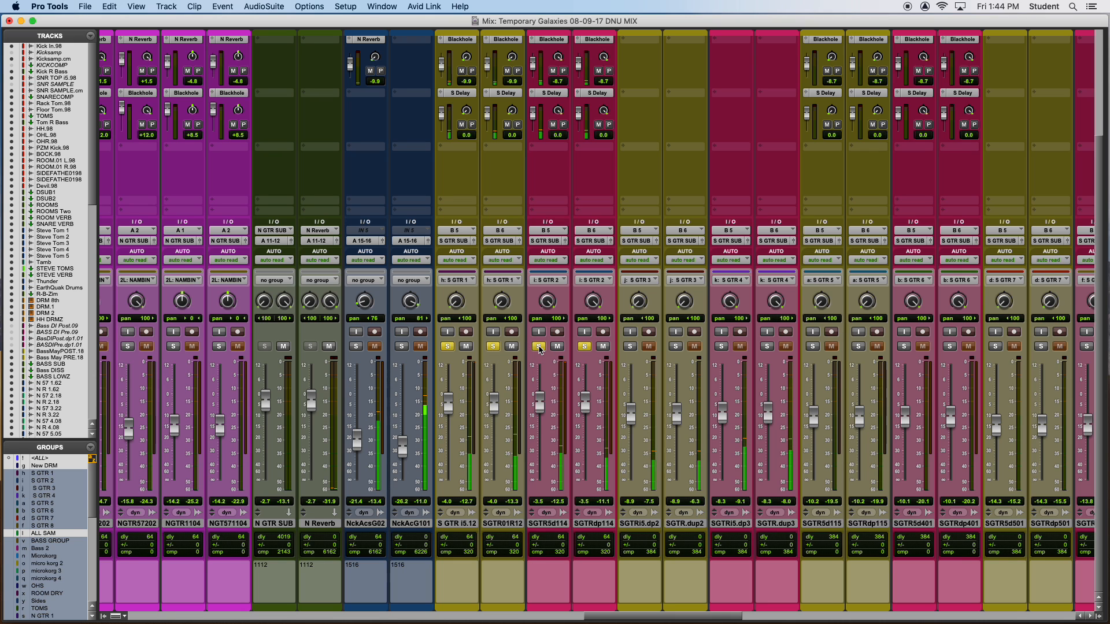
Switch to the Edit window and show the S GTR tracks across the whole song timeline
{"action": "key", "text": "super+equal"}
{"action": "key", "text": "r"}
{"action": "key", "text": "r"}
{"action": "scroll", "coordinate": [555, 399], "scroll_direction": "up", "scroll_amount": 5}
{"action": "scroll", "coordinate": [557, 402], "scroll_direction": "down", "scroll_amount": 6}
{"action": "key", "text": "t"}
{"action": "key", "text": "t"}
{"action": "key", "text": "t"}
{"action": "scroll", "coordinate": [558, 403], "scroll_direction": "down", "scroll_amount": 3}
{"action": "key", "text": "r"}
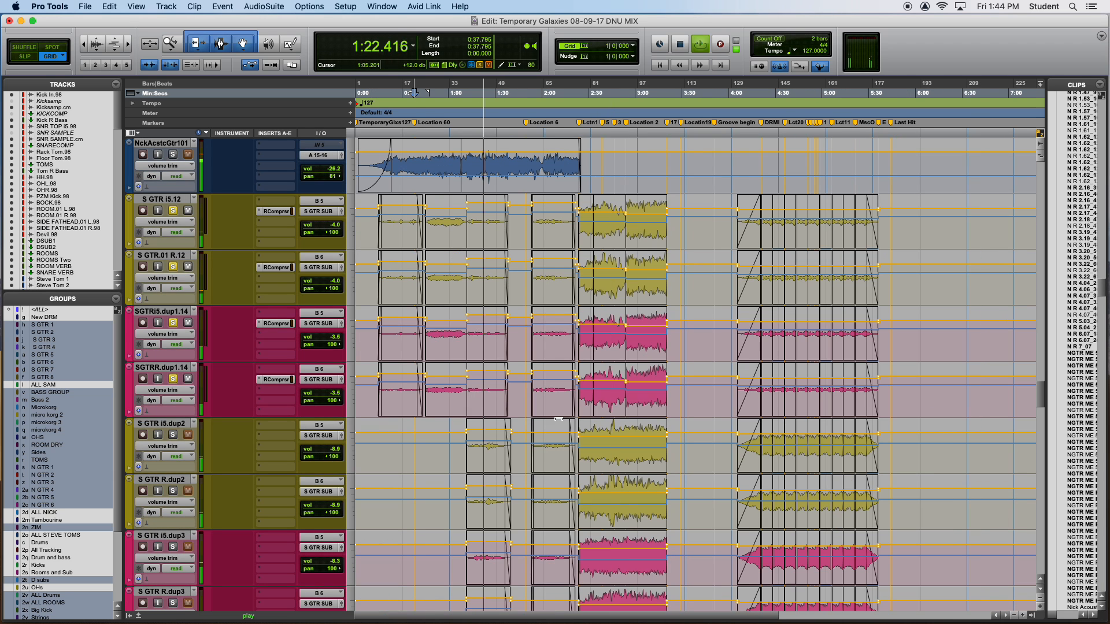
Select the SGTR dup1.14 clips from 2:53.828 to 3:20.314 and examine them up close while they play
{"action": "double_click", "coordinate": [642, 355]}
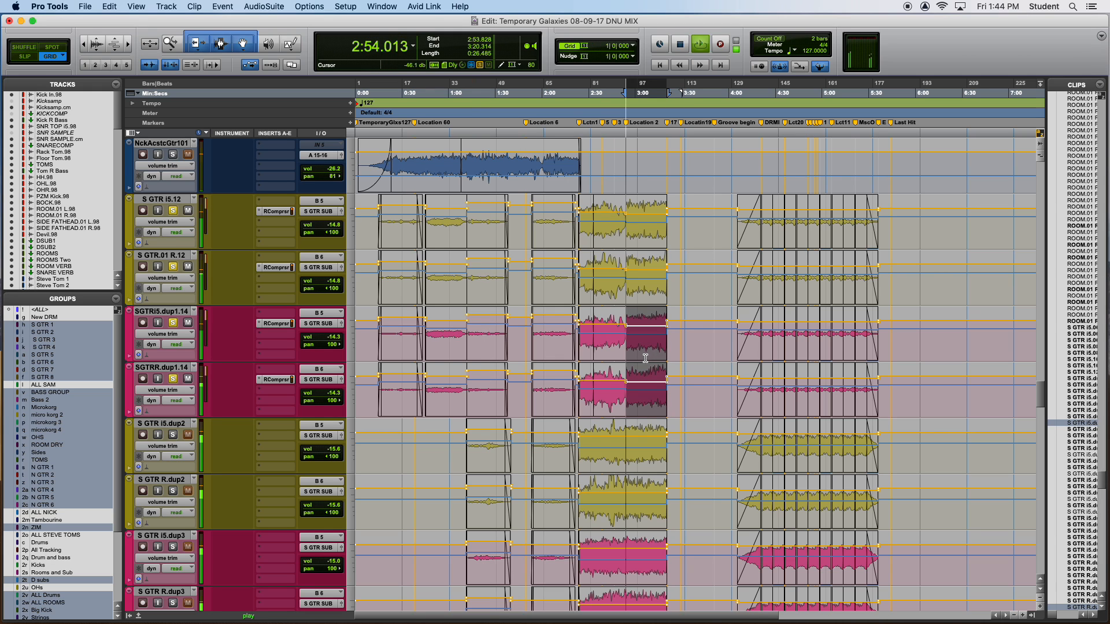
{"action": "key", "text": "t"}
{"action": "key", "text": "t"}
{"action": "key", "text": "r"}
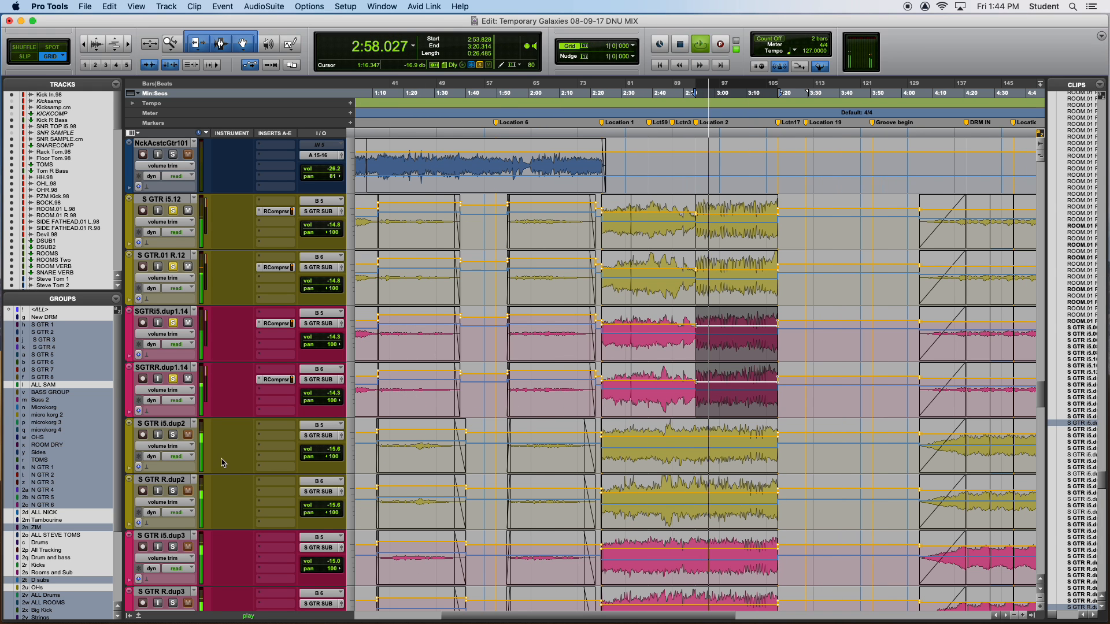
{"action": "key", "text": "r"}
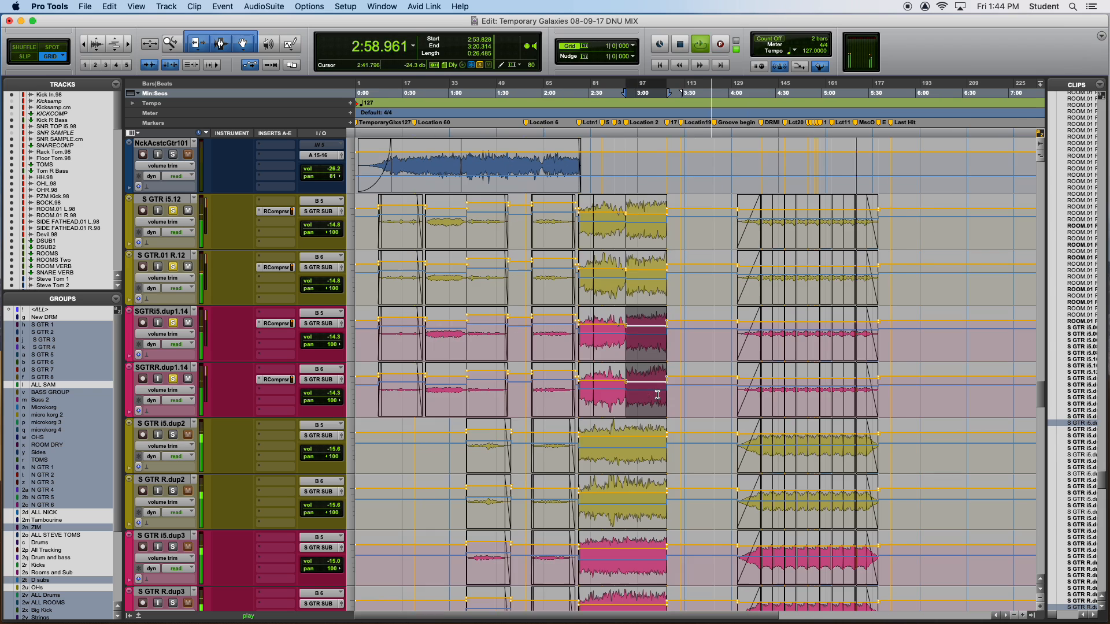
Audition the SGTR dup1.14 clips from 4:35.905 to 4:43.464, zooming between the selection and the wider timeline
{"action": "key", "text": "space"}
{"action": "double_click", "coordinate": [787, 334]}
{"action": "key", "text": "t"}
{"action": "key", "text": "t"}
{"action": "key", "text": "space"}
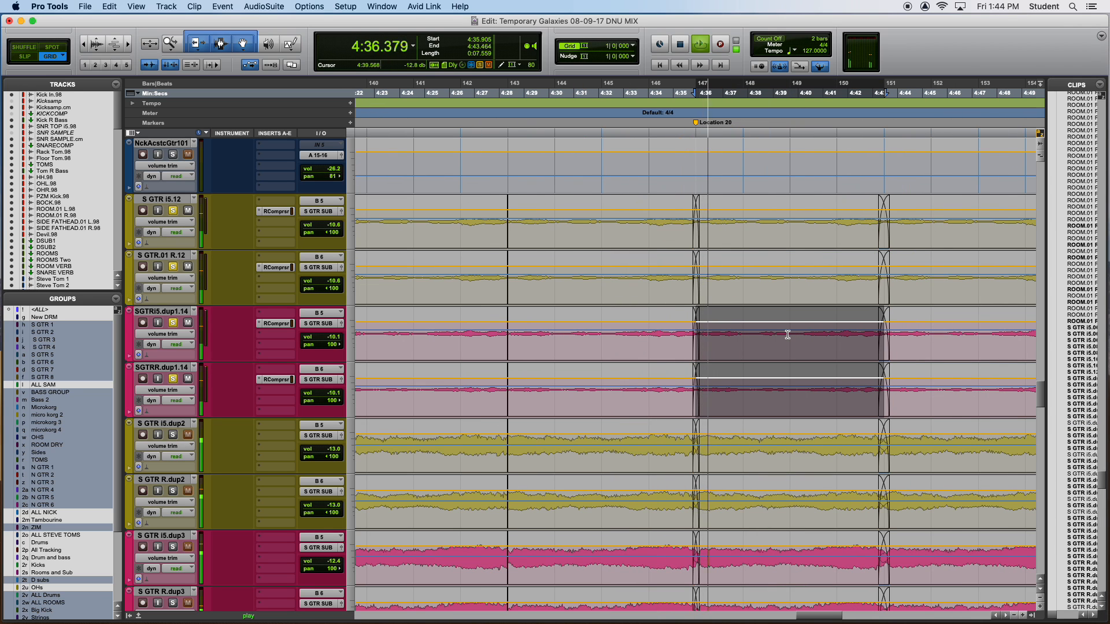
{"action": "key", "text": "r"}
{"action": "key", "text": "r"}
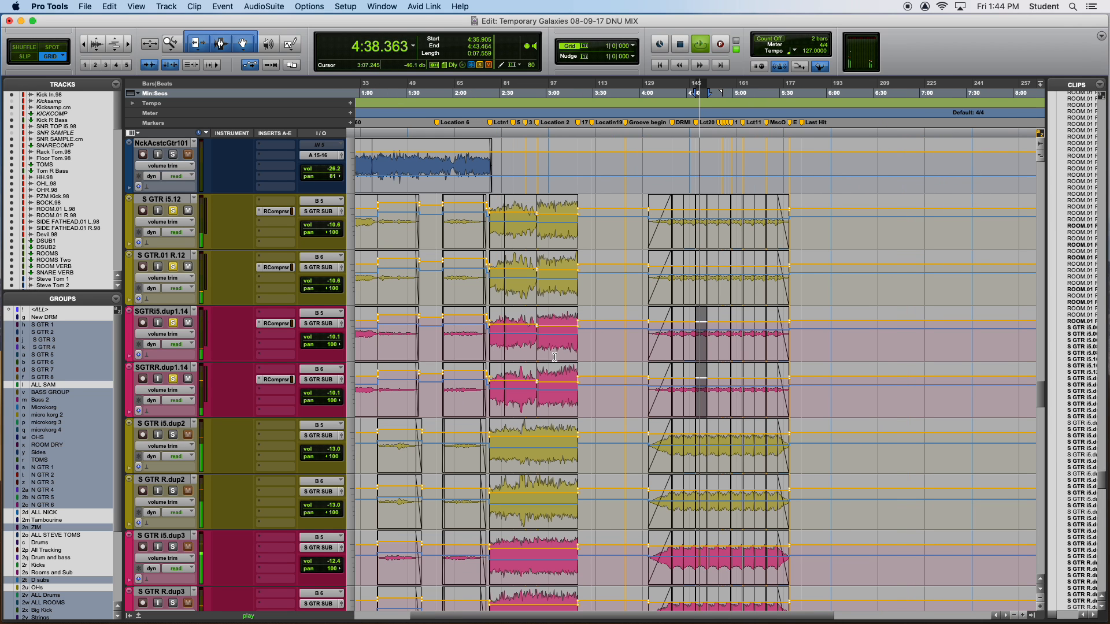
Play the S GTR dup2 clips from 2:23.487 with the dup2 and dup3 pairs soloed in place of the first two S GTR pairs
{"action": "scroll", "coordinate": [674, 427], "scroll_direction": "down", "scroll_amount": 1}
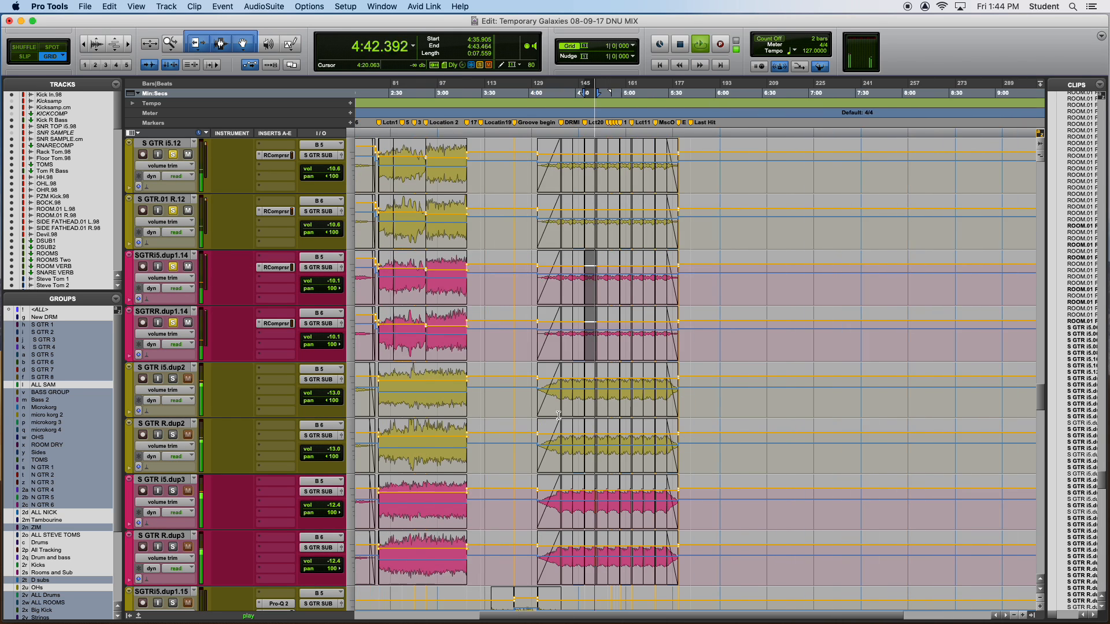
{"action": "scroll", "coordinate": [578, 422], "scroll_direction": "left", "scroll_amount": 5}
{"action": "double_click", "coordinate": [559, 415]}
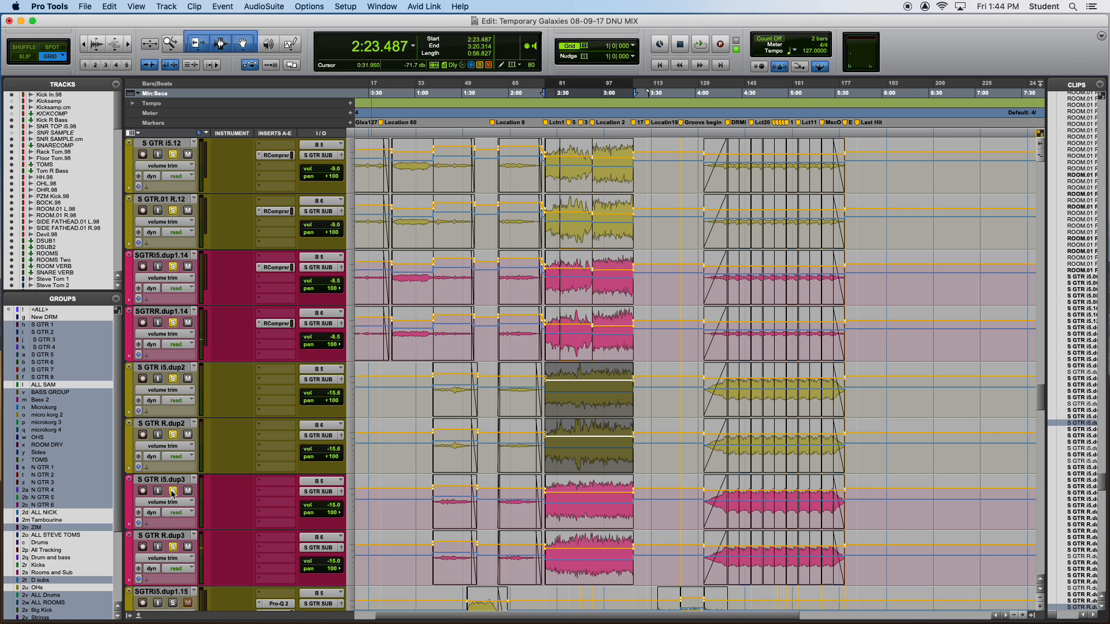
{"action": "key", "text": "space"}
{"action": "left_click", "coordinate": [172, 322]}
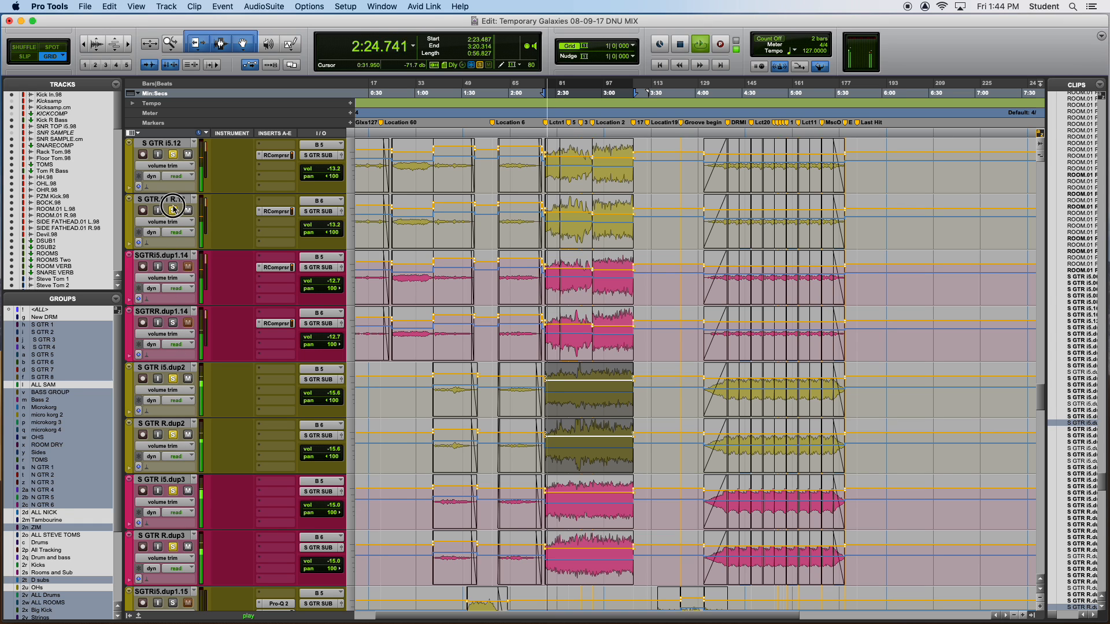
{"action": "scroll", "coordinate": [417, 466], "scroll_direction": "down", "scroll_amount": 5}
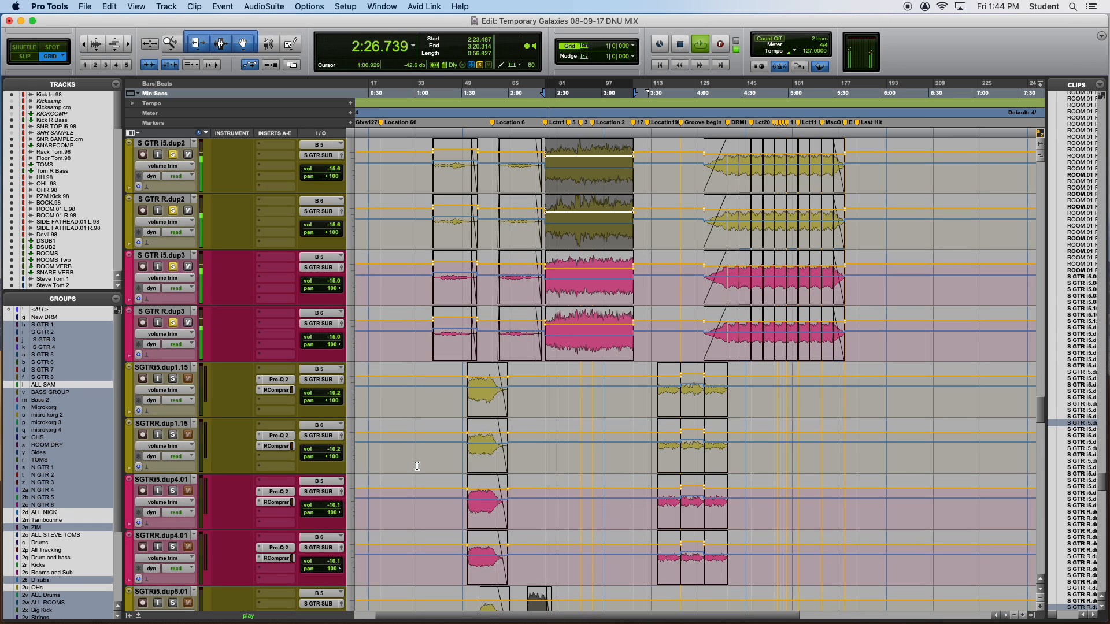
{"action": "scroll", "coordinate": [475, 448], "scroll_direction": "up", "scroll_amount": 2}
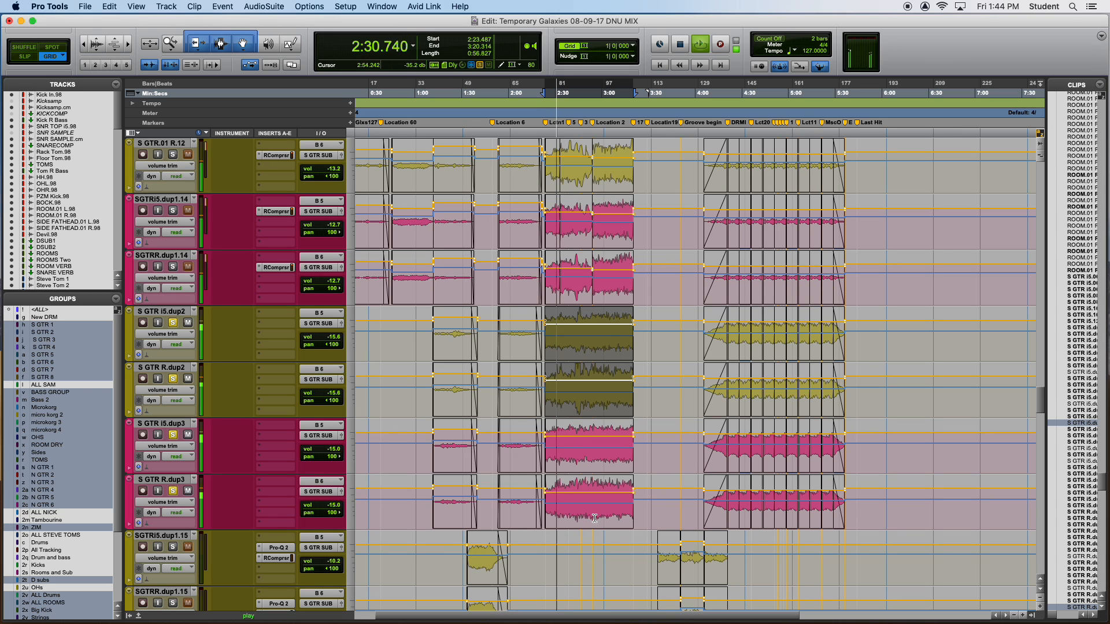
{"action": "scroll", "coordinate": [594, 519], "scroll_direction": "down", "scroll_amount": 2}
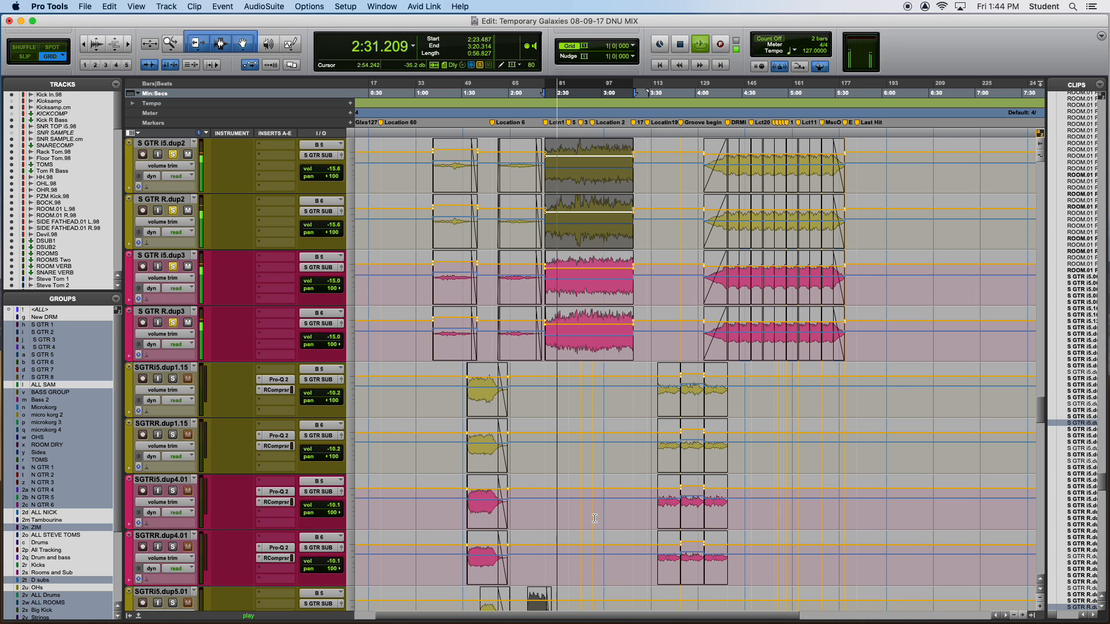
Solo the SGTR dup1.15 and dup4.01 pairs in place of dup2 and dup3, and play their clips from 3:35.784
{"action": "left_click", "coordinate": [172, 323]}
{"action": "left_click", "coordinate": [173, 379]}
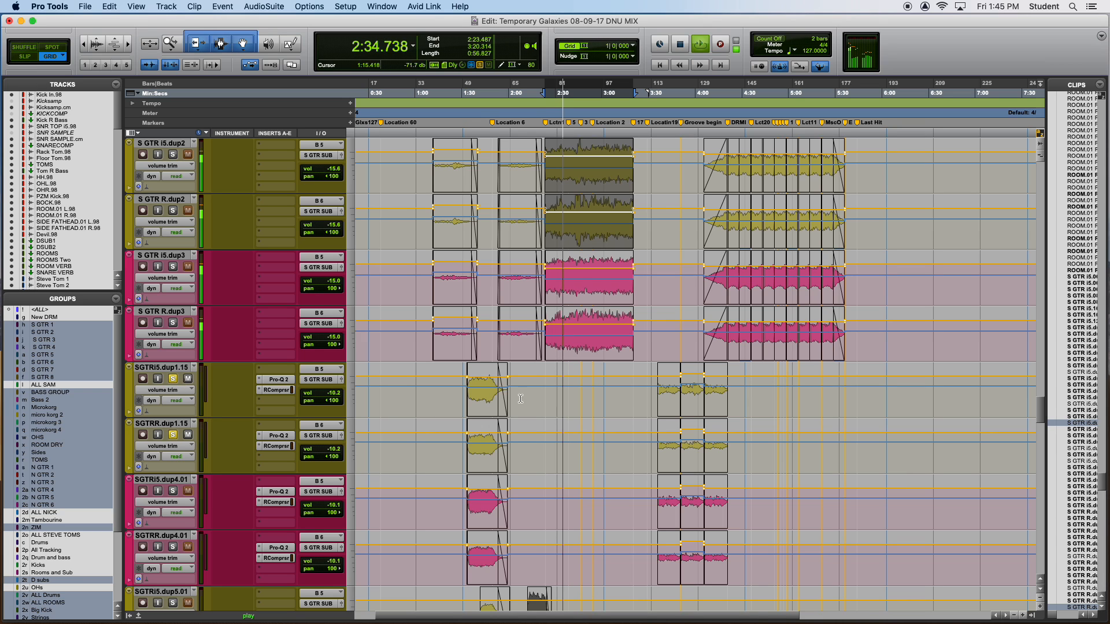
{"action": "double_click", "coordinate": [672, 407]}
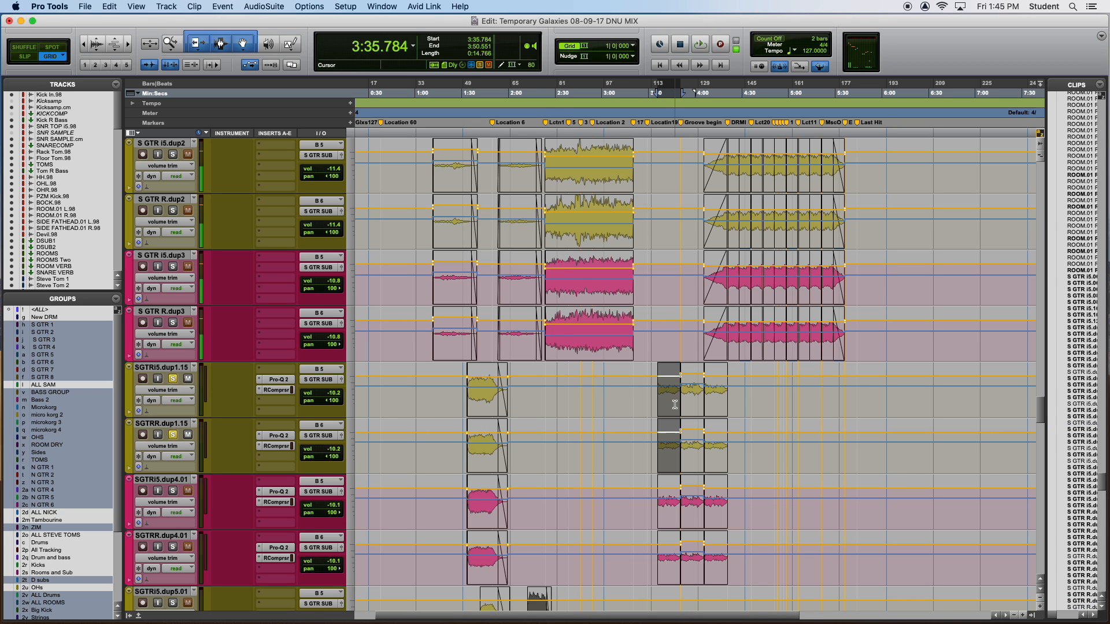
{"action": "left_click", "coordinate": [173, 491]}
{"action": "scroll", "coordinate": [655, 481], "scroll_direction": "down", "scroll_amount": 4}
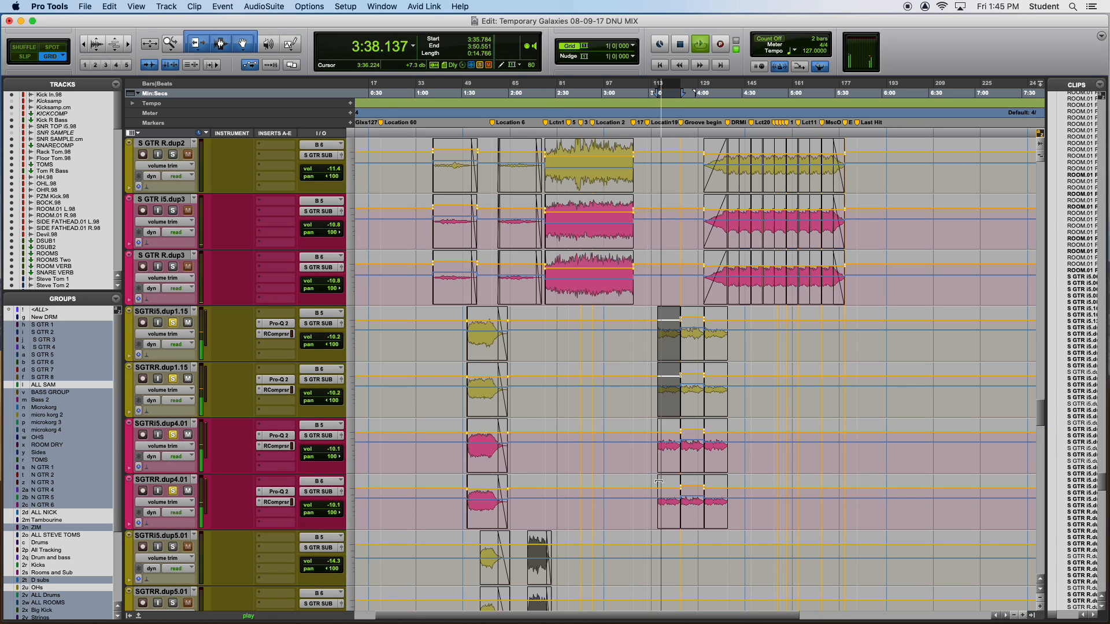
{"action": "scroll", "coordinate": [623, 441], "scroll_direction": "up", "scroll_amount": 3}
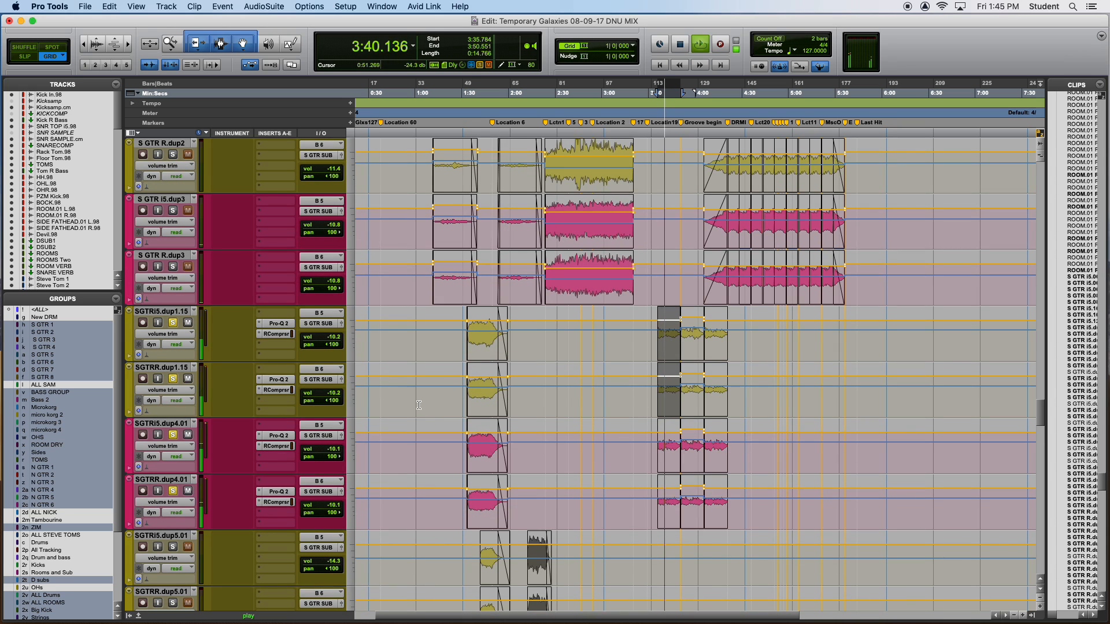
{"action": "scroll", "coordinate": [413, 404], "scroll_direction": "down", "scroll_amount": 3}
Solo the SGTR dup5.01 pair in place of dup1.15 and dup4.01, and play its first clip from 1:41.729
{"action": "key", "text": "space"}
{"action": "left_click", "coordinate": [173, 323]}
{"action": "left_click", "coordinate": [173, 379]}
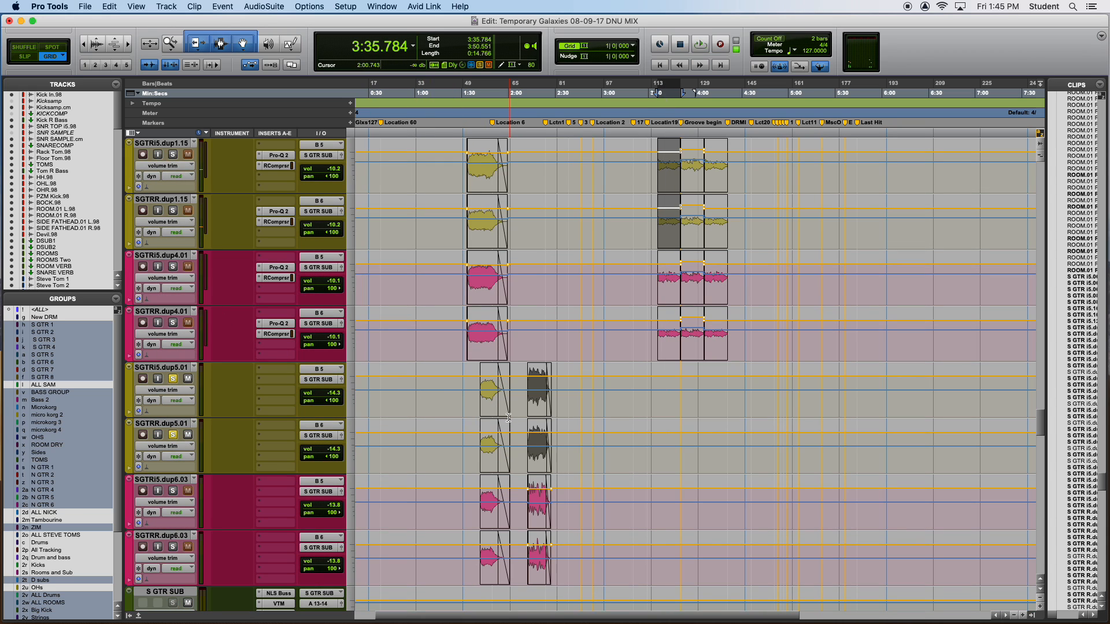
{"action": "double_click", "coordinate": [491, 406]}
{"action": "key", "text": "space"}
{"action": "key", "text": "t"}
{"action": "key", "text": "t"}
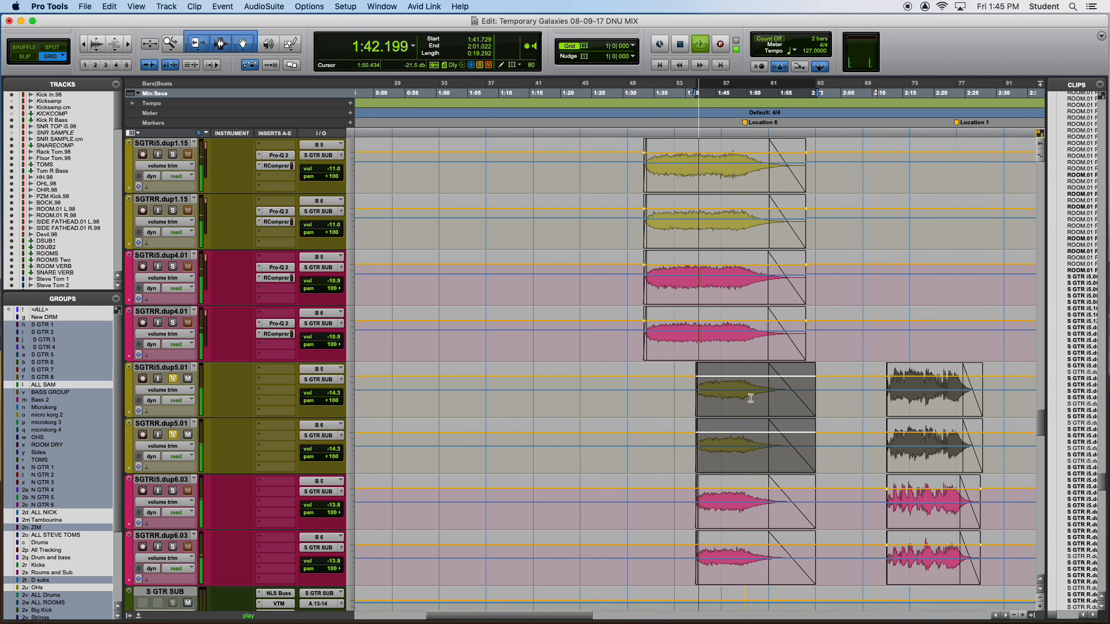
Select the second SGTR dup5.01 clips at 2:12.324, add the dup6.03 pair to the solo, and play them
{"action": "key", "text": "space"}
{"action": "left_click", "coordinate": [783, 458]}
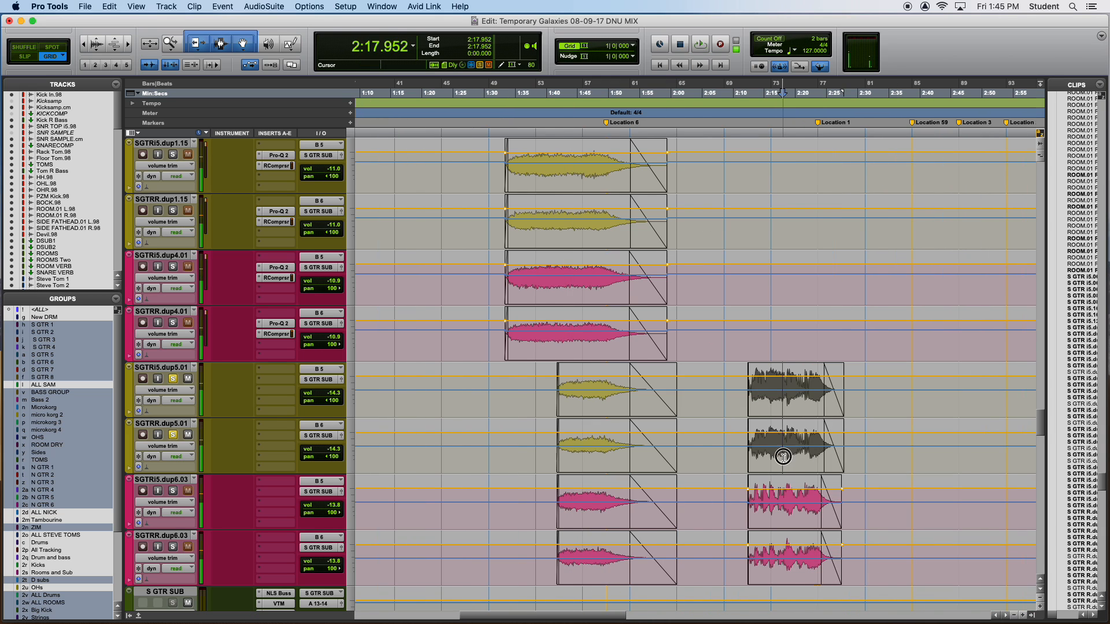
{"action": "double_click", "coordinate": [783, 458]}
{"action": "left_click", "coordinate": [172, 490]}
{"action": "key", "text": "space"}
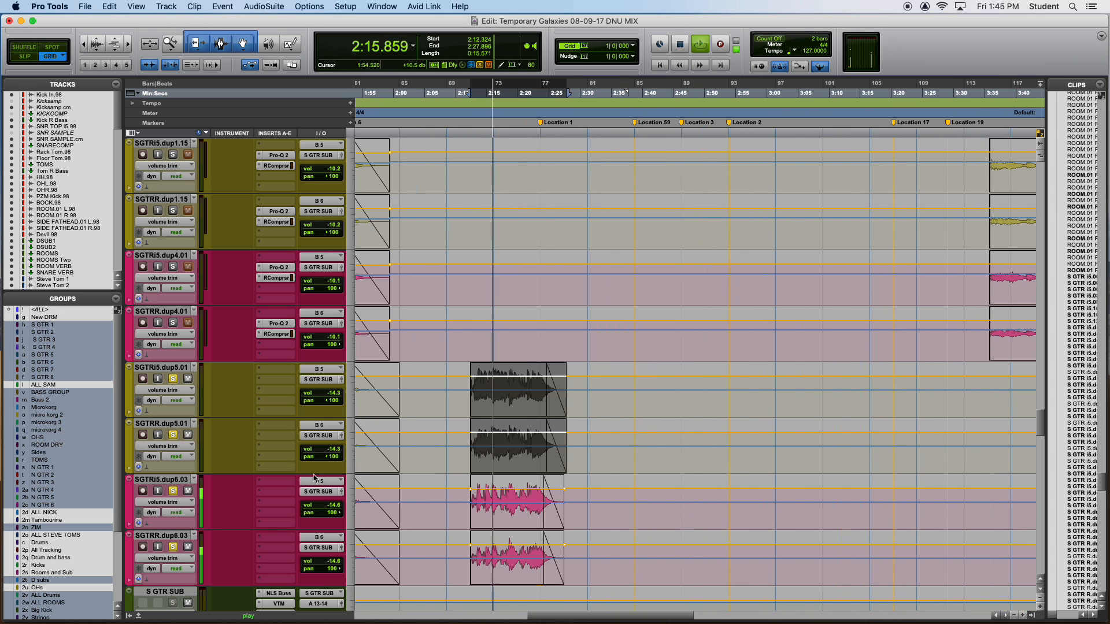
Clear the solos on the S GTR tracks, move the edit cursor past the dup6.03 clips, and show the whole song timeline
{"action": "left_click", "coordinate": [174, 490], "text": "alt"}
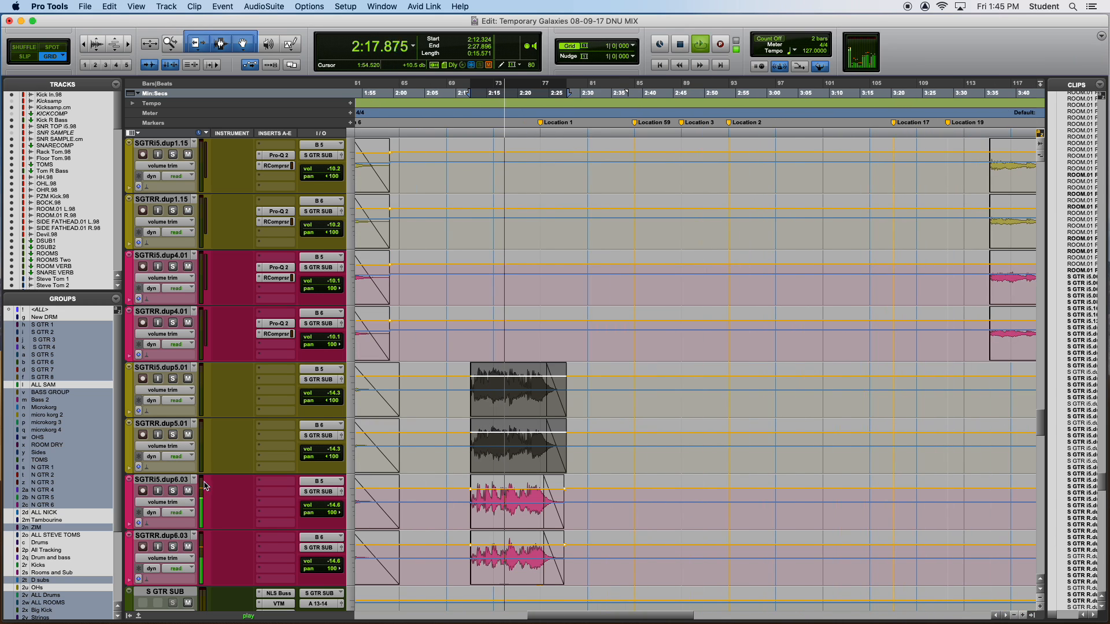
{"action": "left_click", "coordinate": [164, 502]}
{"action": "left_click", "coordinate": [226, 504]}
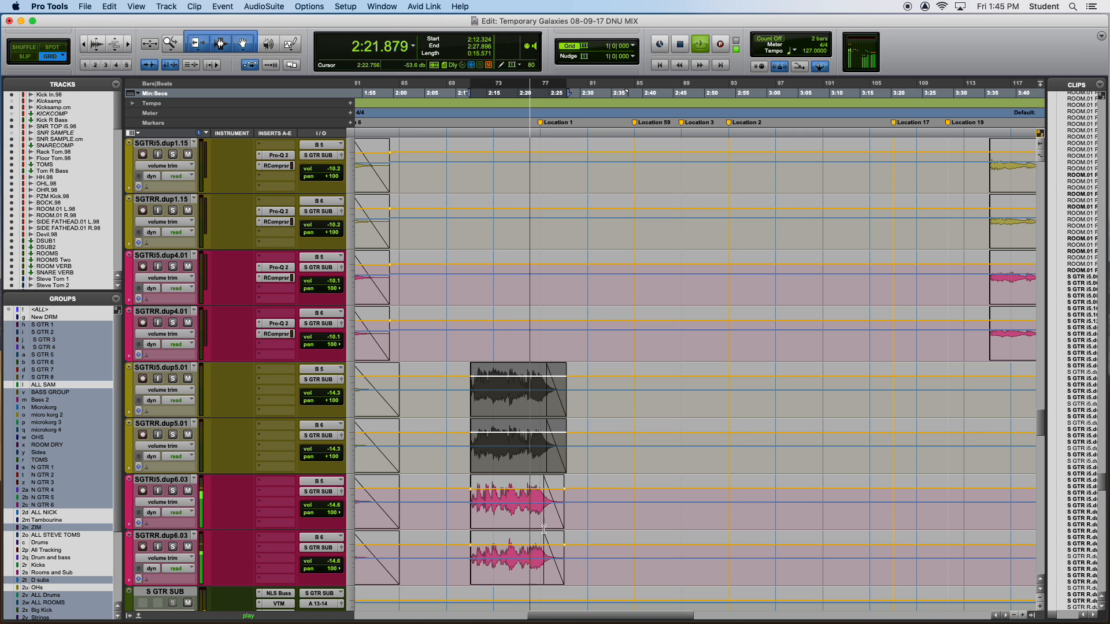
{"action": "left_click", "coordinate": [578, 499]}
{"action": "key", "text": "r"}
{"action": "key", "text": "r"}
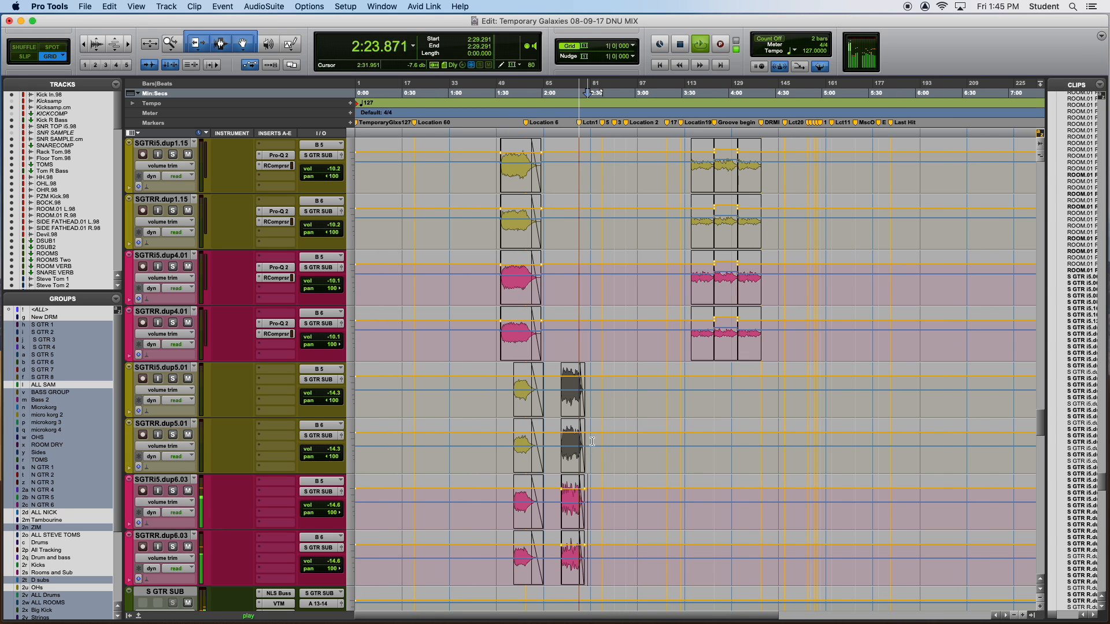
{"action": "key", "text": "t"}
{"action": "key", "text": "r"}
Stop playback, select the S GTR SUB track below the S guitars, and place the edit cursor at 1:47.716
{"action": "scroll", "coordinate": [654, 468], "scroll_direction": "up", "scroll_amount": 8}
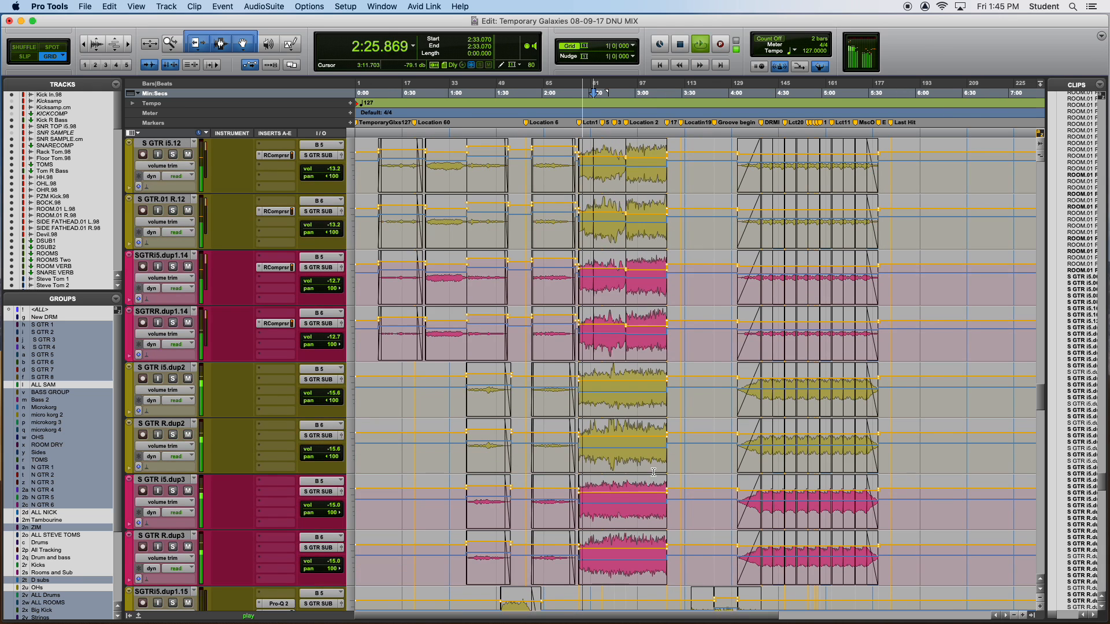
{"action": "scroll", "coordinate": [656, 468], "scroll_direction": "down", "scroll_amount": 16}
{"action": "key", "text": "space"}
{"action": "scroll", "coordinate": [655, 468], "scroll_direction": "up", "scroll_amount": 3}
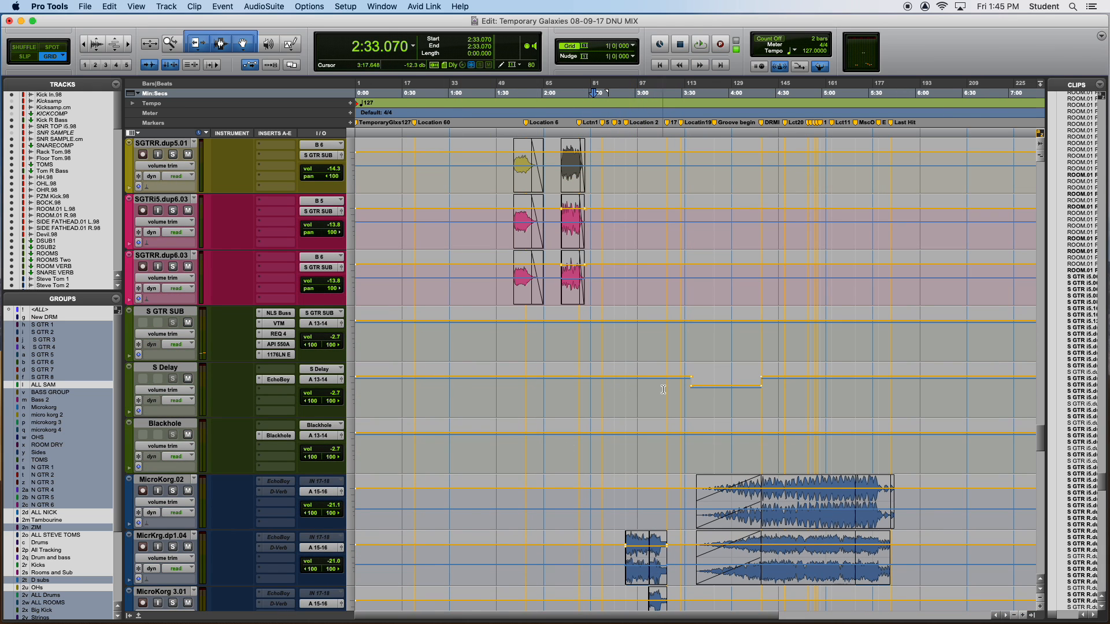
{"action": "left_click", "coordinate": [170, 312]}
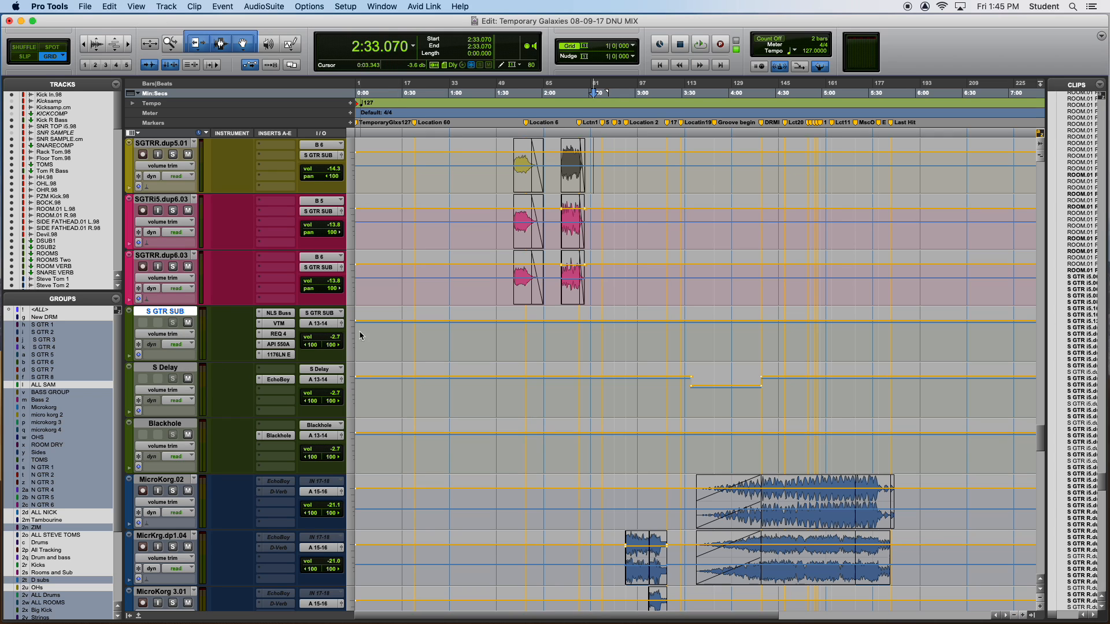
{"action": "left_click", "coordinate": [522, 336]}
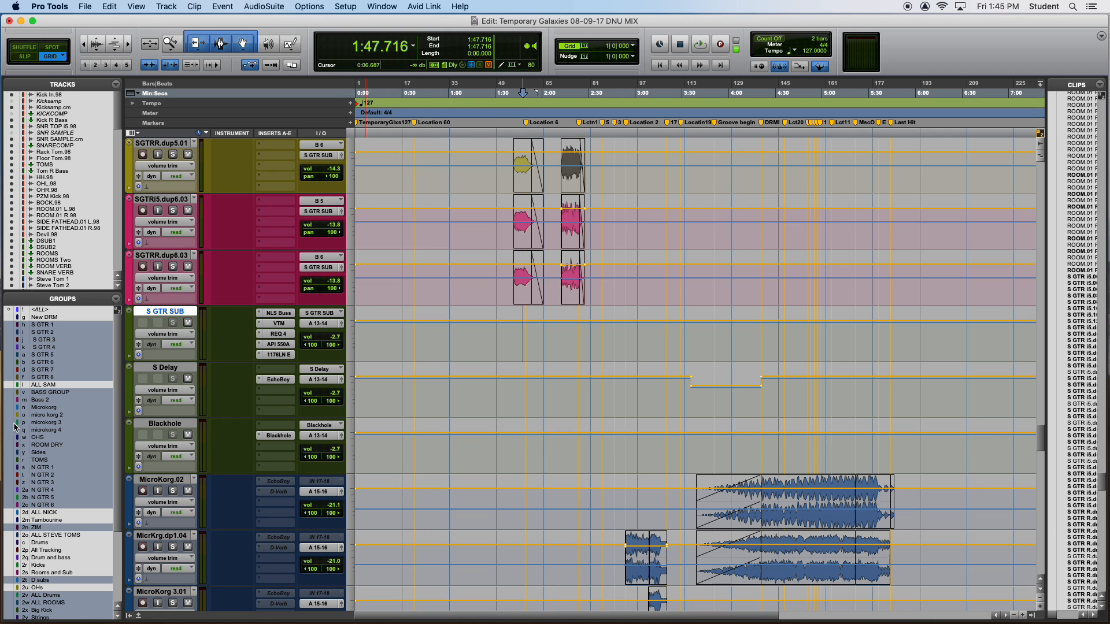
Solo all the S GTR tracks, play them, and show the S GTR SUB channel's inserts in the mixer
{"action": "left_click", "coordinate": [172, 266]}
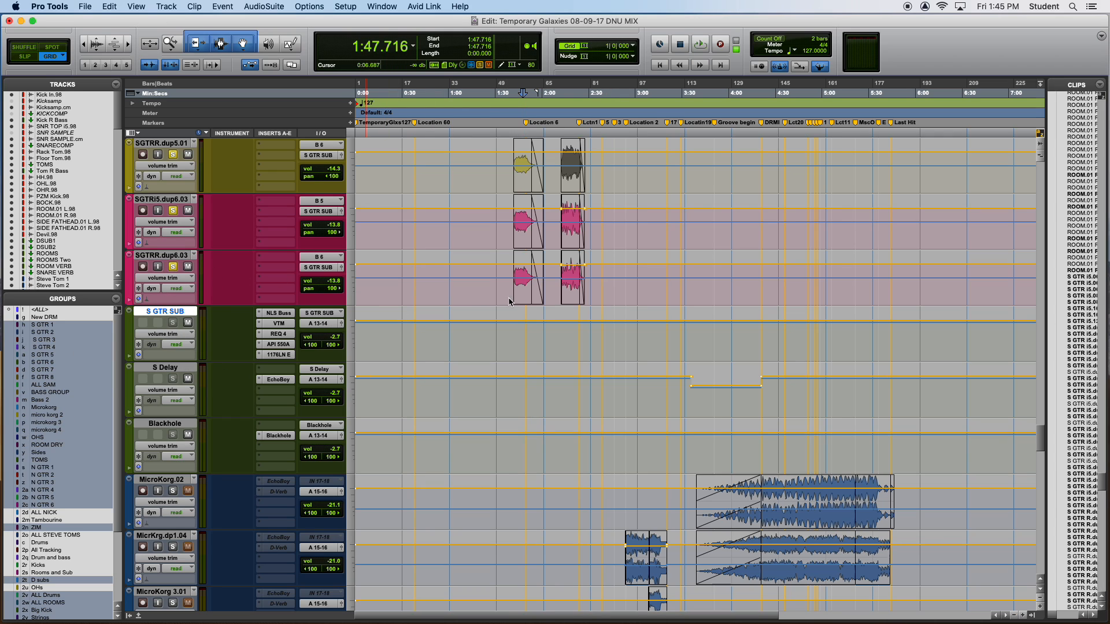
{"action": "key", "text": "space"}
{"action": "key", "text": "super+equal"}
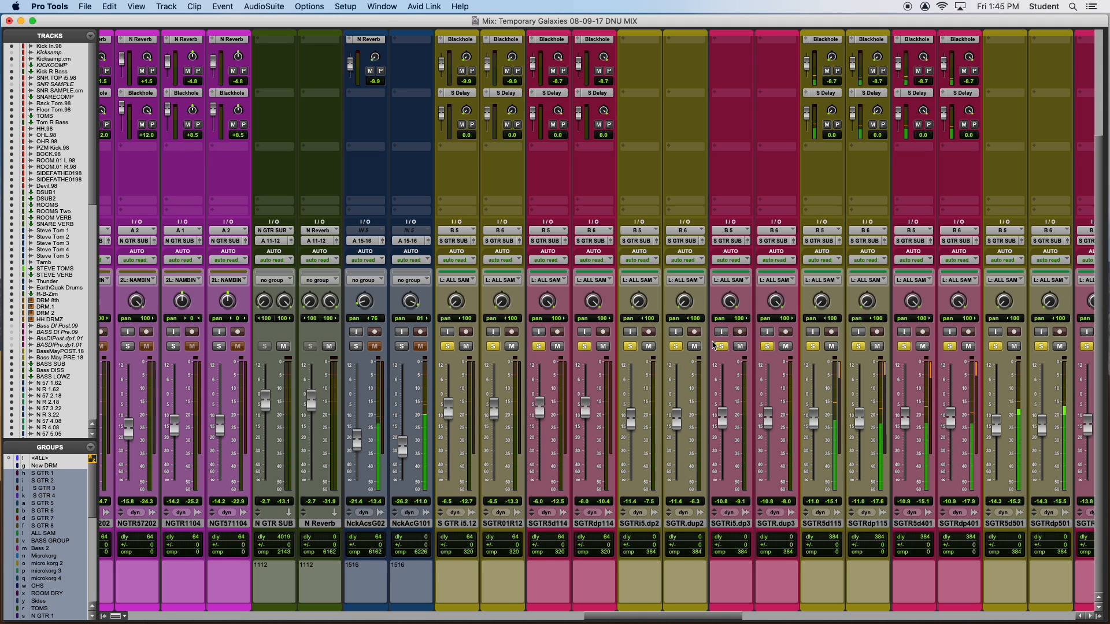
{"action": "scroll", "coordinate": [714, 345], "scroll_direction": "left", "scroll_amount": 3}
{"action": "scroll", "coordinate": [714, 342], "scroll_direction": "right", "scroll_amount": 10}
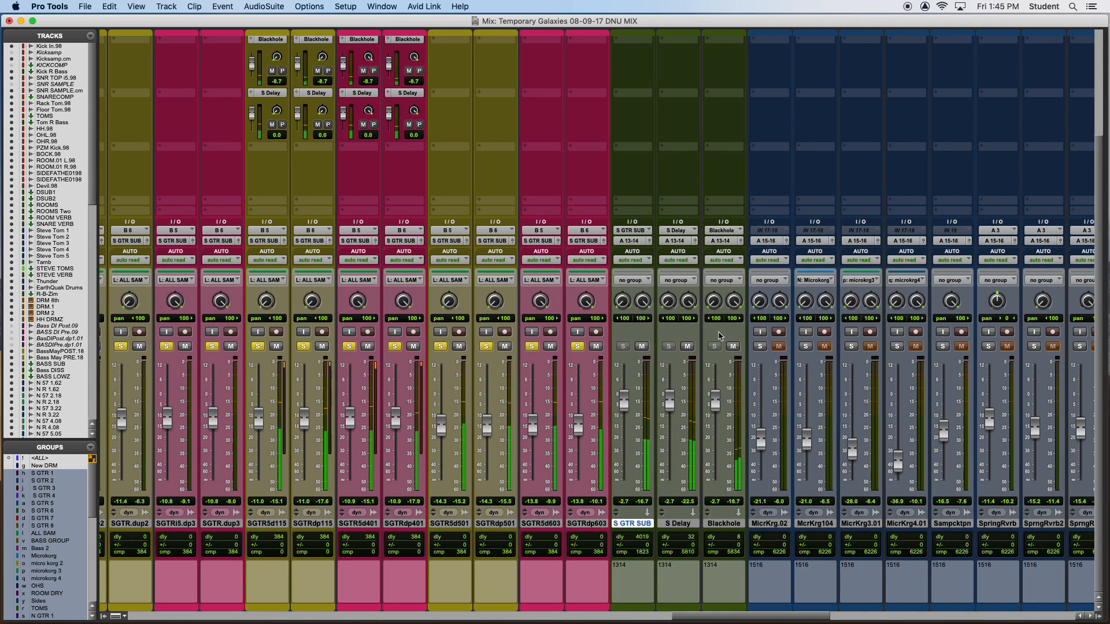
{"action": "scroll", "coordinate": [722, 335], "scroll_direction": "up", "scroll_amount": 5}
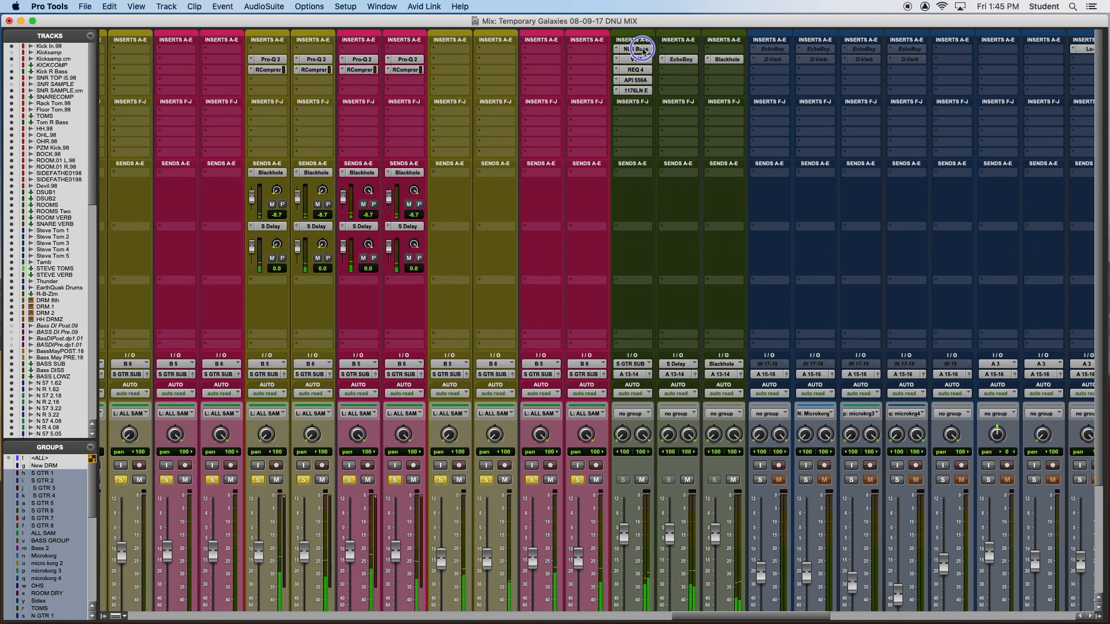
Examine the NLS Buss, Virtual Tape Machines and REQ 4 inserts on the S GTR SUB channel
{"action": "left_click", "coordinate": [642, 48], "text": "shift+super"}
{"action": "left_click", "coordinate": [642, 49], "text": "shift+super"}
{"action": "left_click", "coordinate": [642, 48], "text": "shift+super"}
{"action": "left_click", "coordinate": [642, 49], "text": "shift+super"}
{"action": "left_click", "coordinate": [642, 50]}
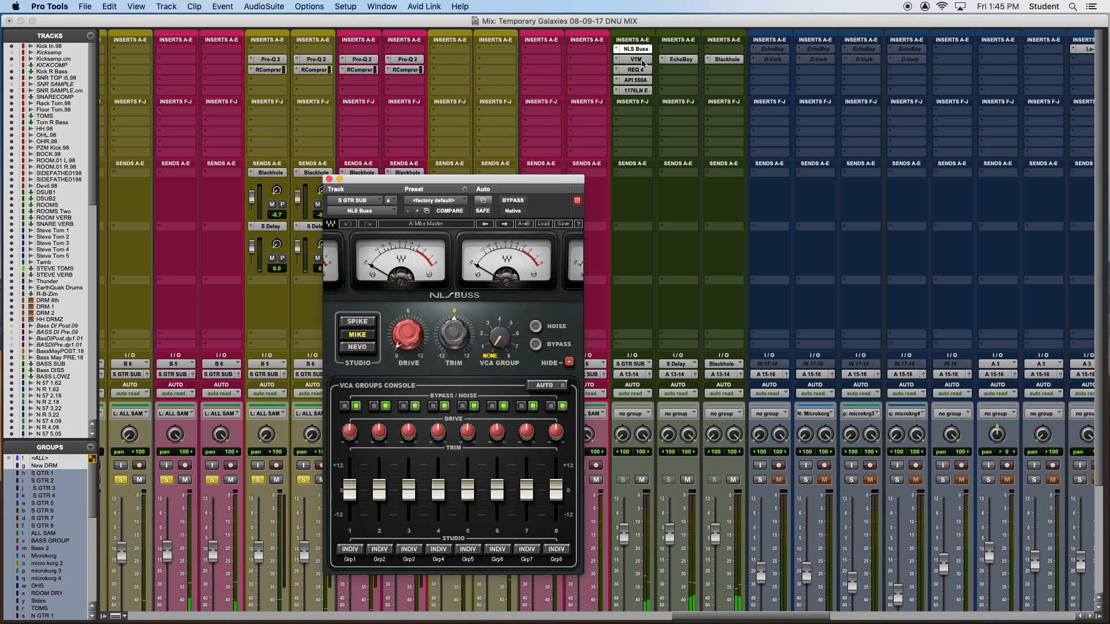
{"action": "left_click", "coordinate": [635, 60]}
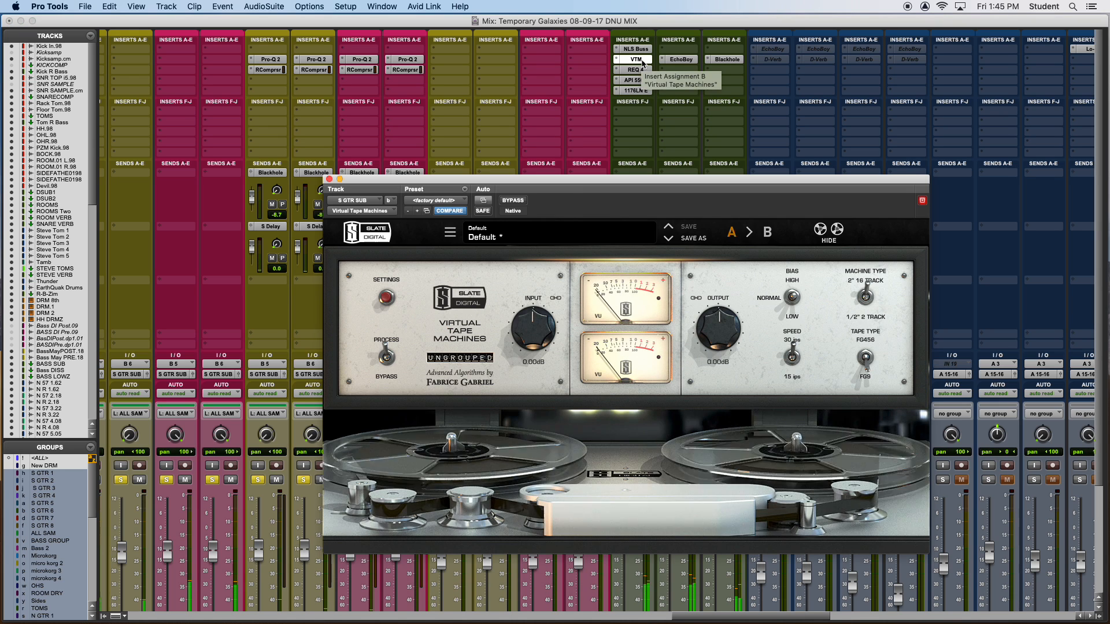
{"action": "left_click", "coordinate": [641, 70]}
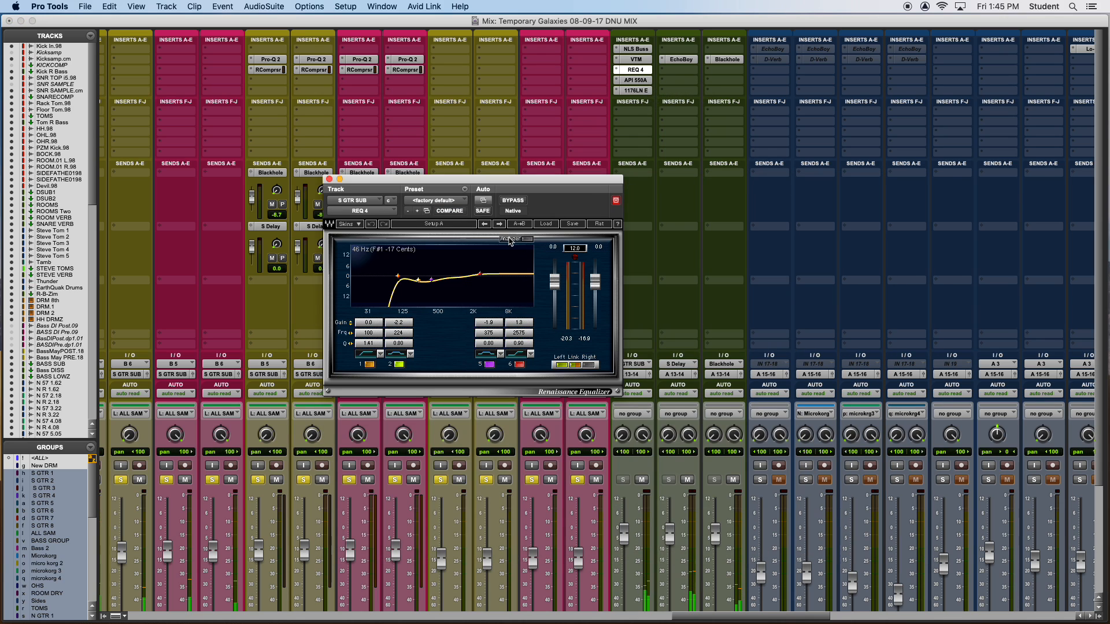
Examine the API 550A and 1176LN Rev E inserts on S GTR SUB, and close the plug-in window
{"action": "left_click", "coordinate": [637, 80]}
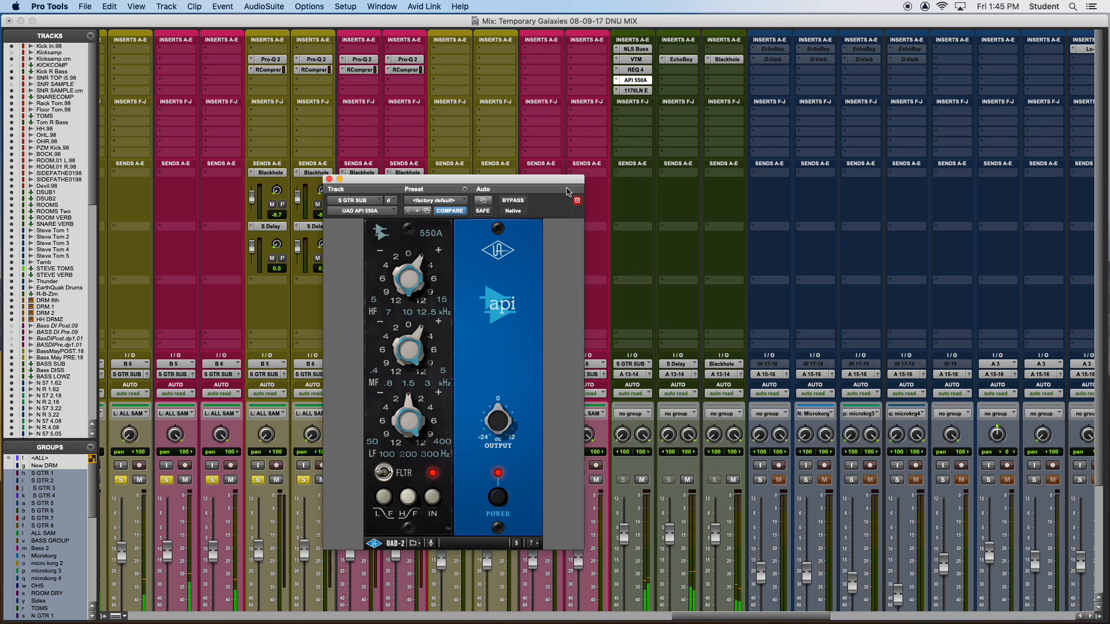
{"action": "left_click_drag", "start_coordinate": [555, 179], "coordinate": [520, 123]}
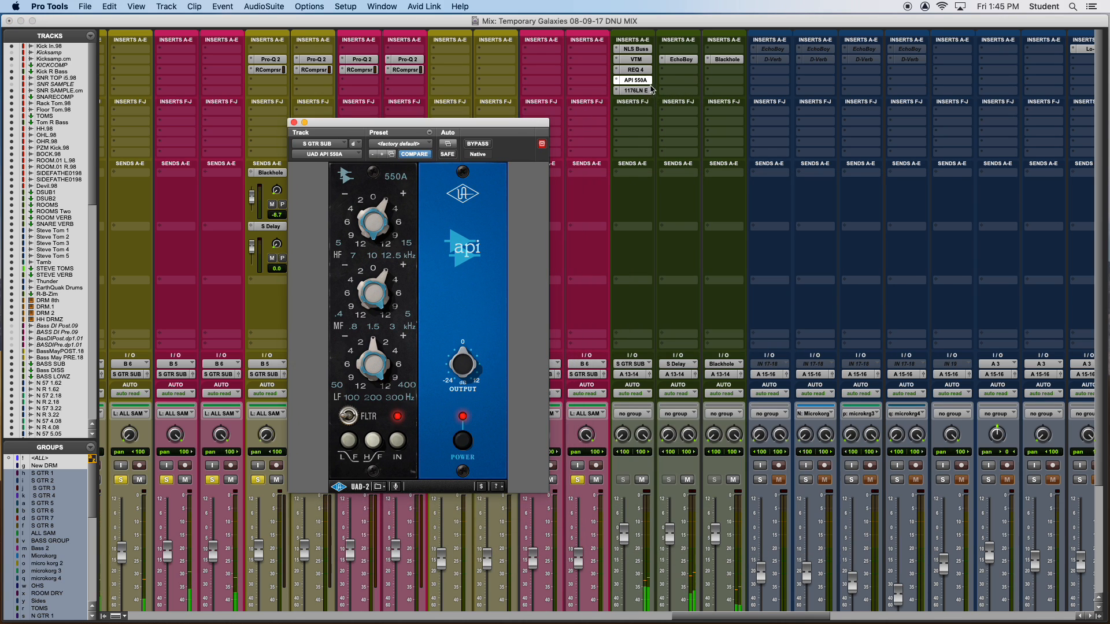
{"action": "left_click", "coordinate": [645, 92]}
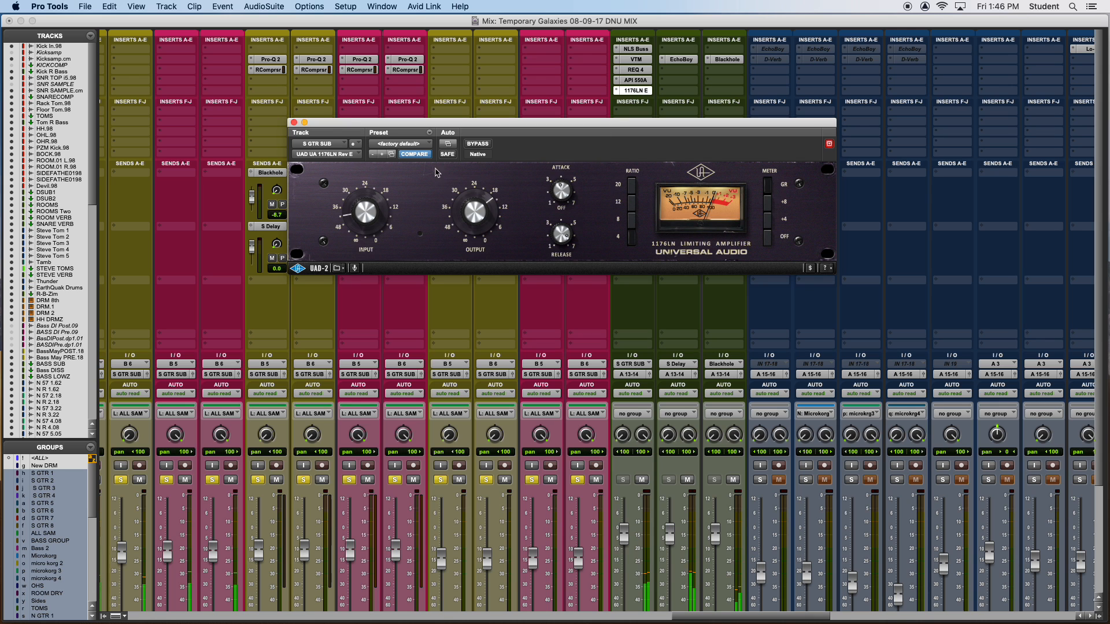
{"action": "left_click", "coordinate": [294, 123]}
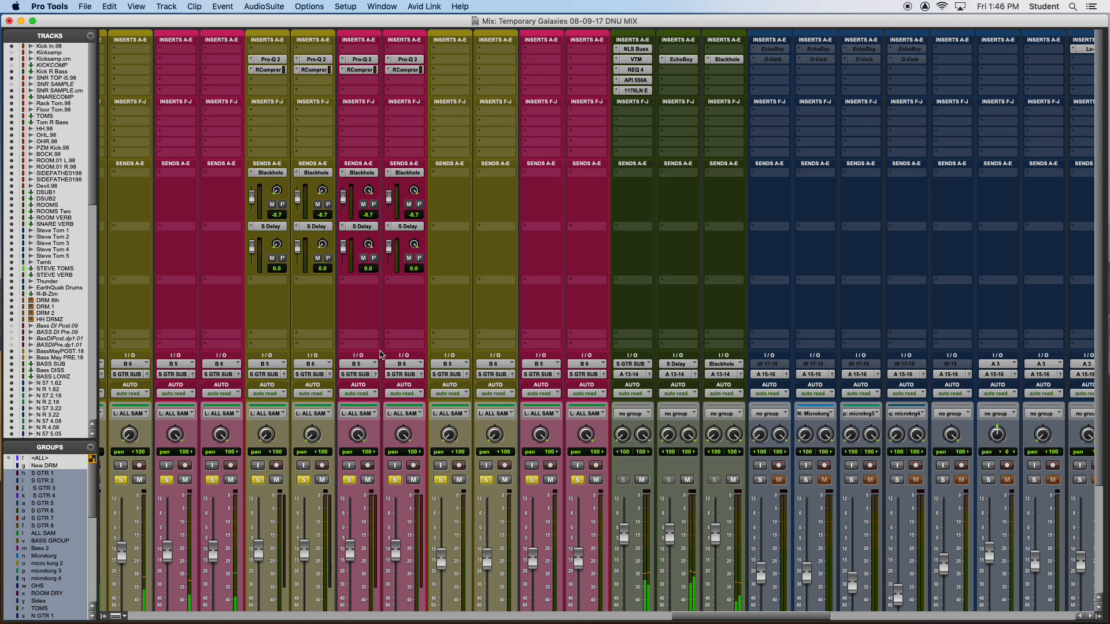
Examine the N GTR SUB inserts from the 1176AE back through API 550A, REQ 4 and VTM to NLS Buss, and close the plug-in
{"action": "scroll", "coordinate": [413, 413], "scroll_direction": "left", "scroll_amount": 15}
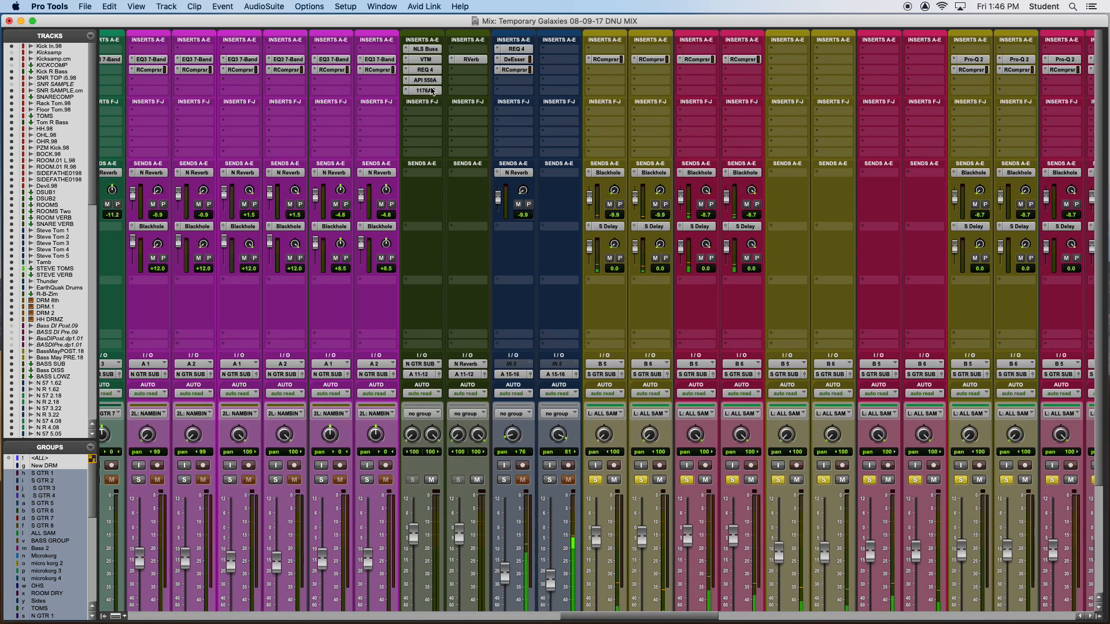
{"action": "left_click", "coordinate": [426, 91]}
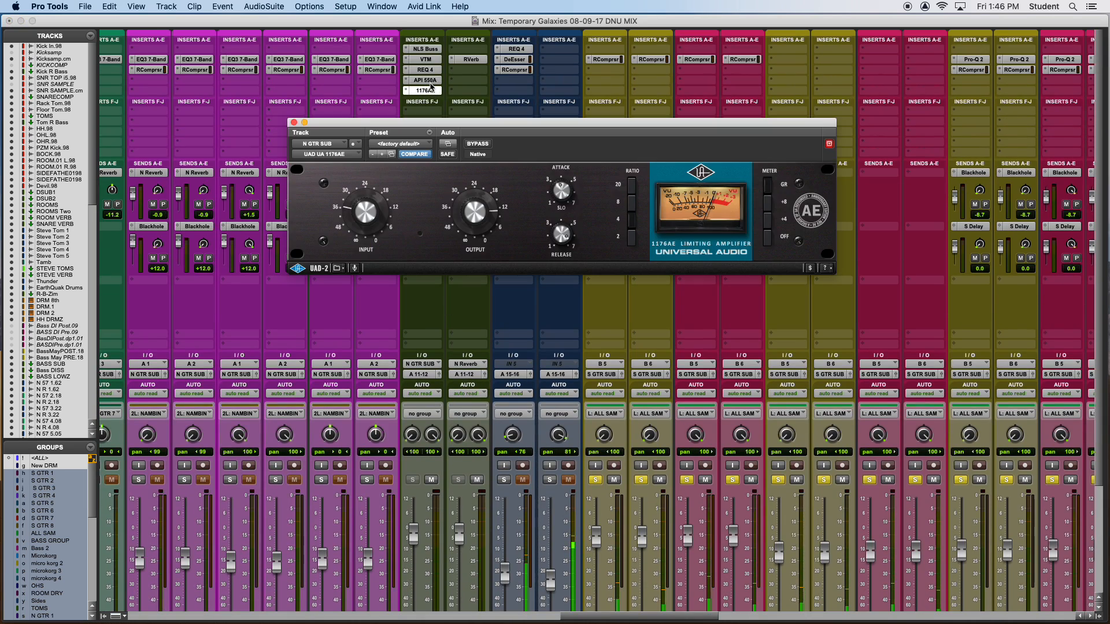
{"action": "left_click", "coordinate": [430, 80]}
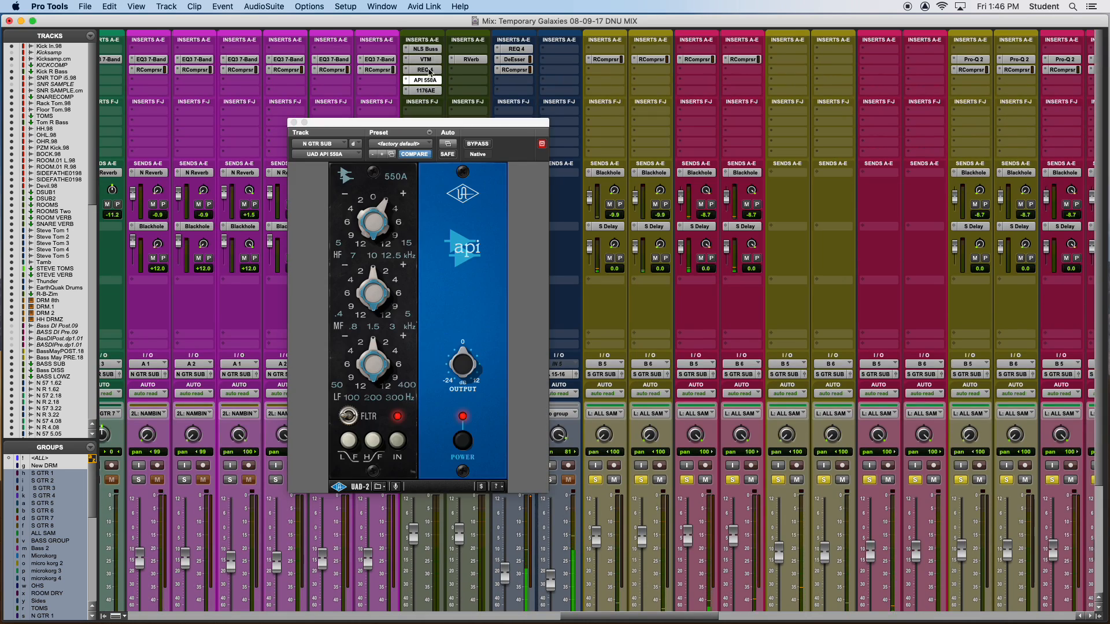
{"action": "left_click", "coordinate": [431, 70]}
{"action": "left_click", "coordinate": [431, 60]}
{"action": "left_click", "coordinate": [430, 49]}
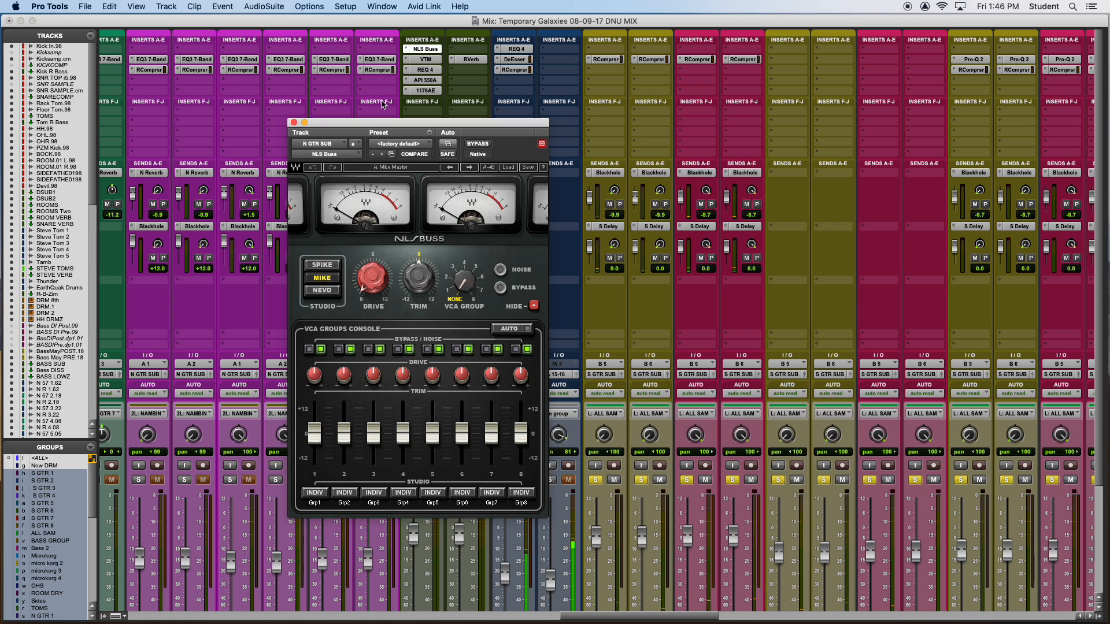
{"action": "left_click", "coordinate": [294, 123]}
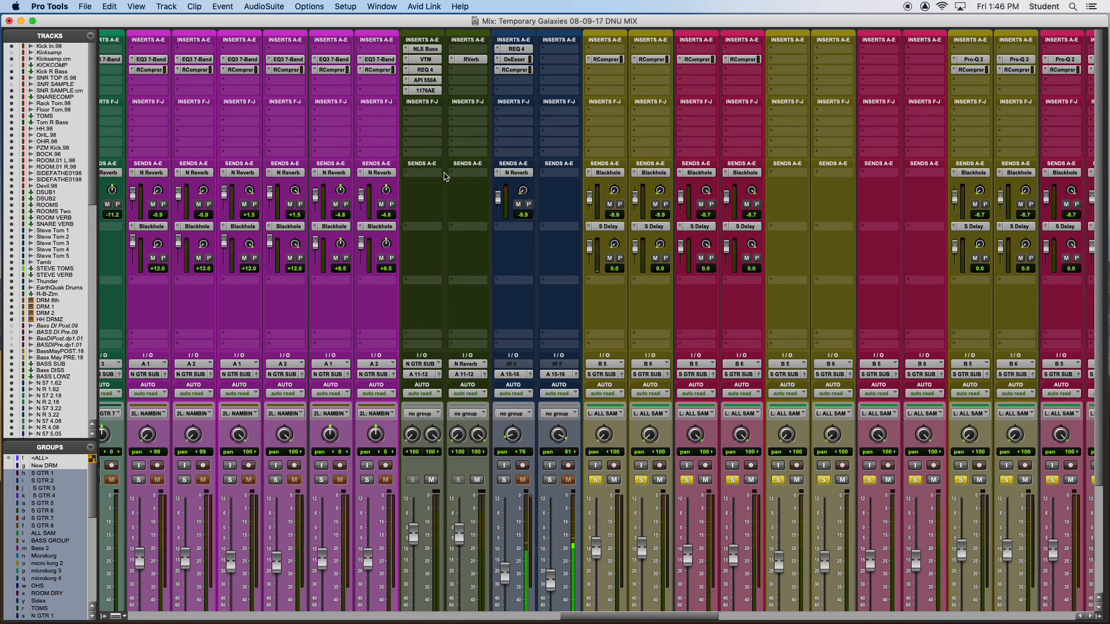
Play the soloed S guitars while viewing their Blackhole and S Delay sends, and clear the group's solos
{"action": "key", "text": "space"}
{"action": "scroll", "coordinate": [605, 172], "scroll_direction": "right", "scroll_amount": 5}
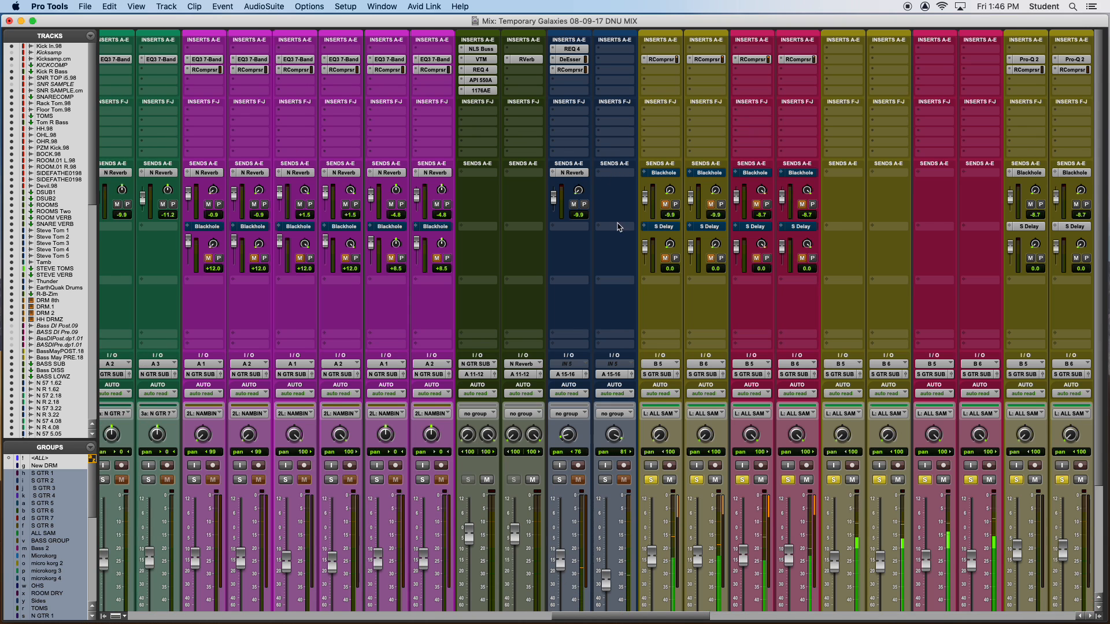
{"action": "scroll", "coordinate": [520, 283], "scroll_direction": "right", "scroll_amount": 5}
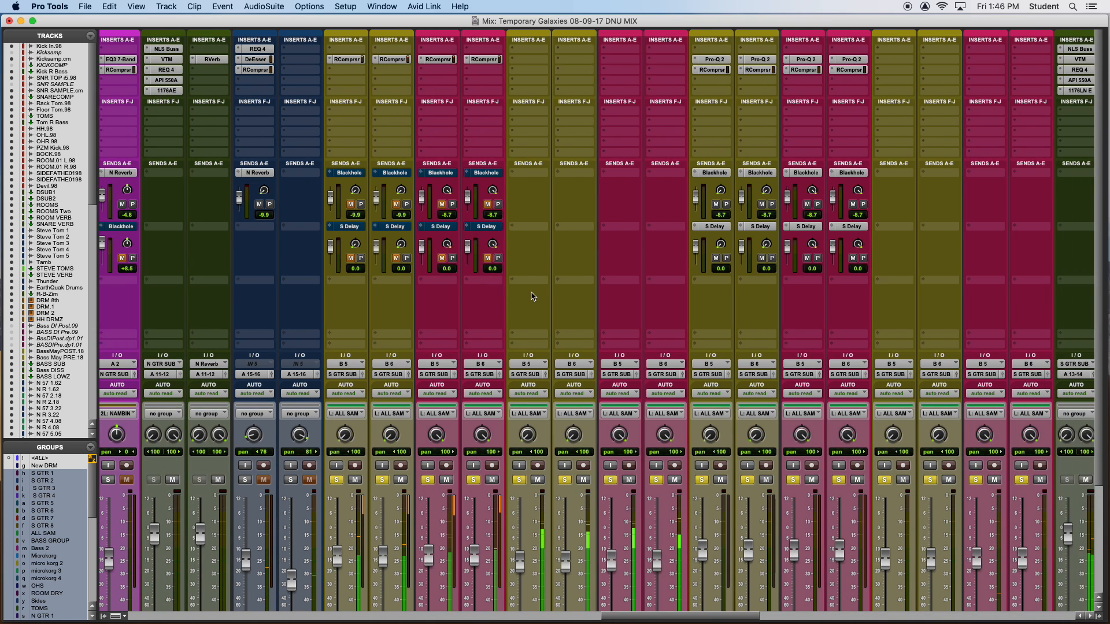
{"action": "scroll", "coordinate": [642, 410], "scroll_direction": "right", "scroll_amount": 2}
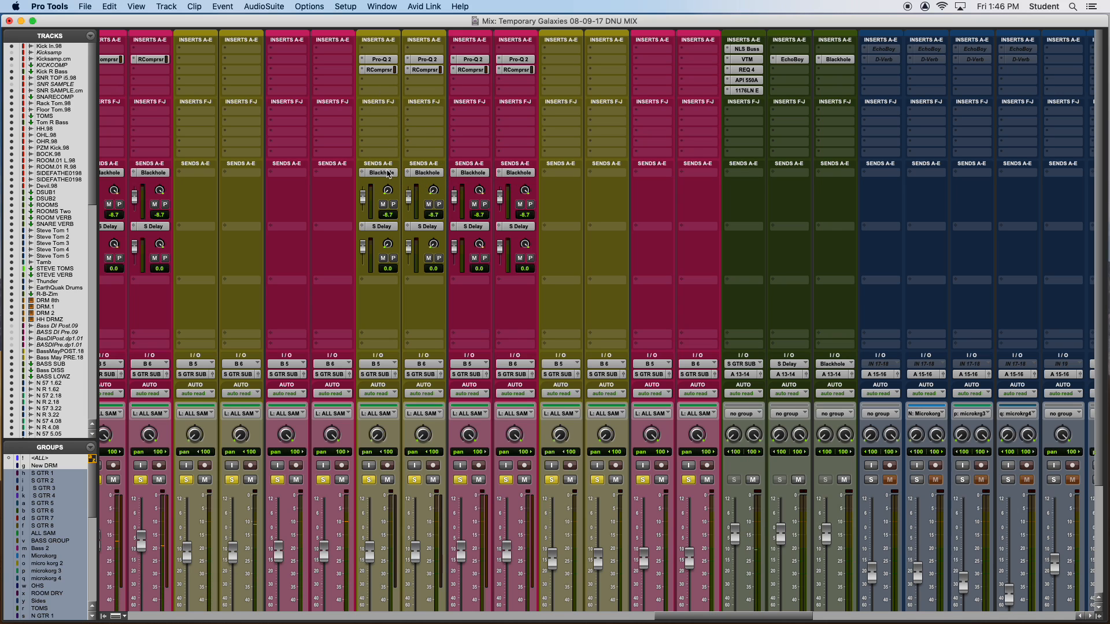
{"action": "left_click", "coordinate": [417, 482]}
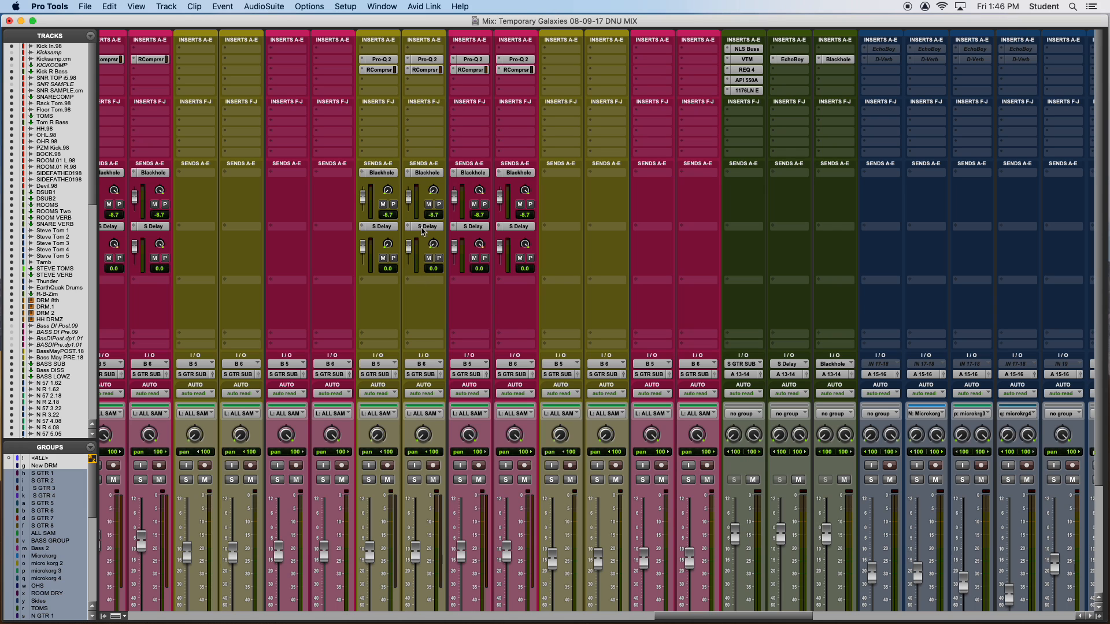
Examine the Pro-Q 2 and RCompressor inserts on S GTR i5.dup1.15, and close the plug-in window
{"action": "scroll", "coordinate": [422, 231], "scroll_direction": "left", "scroll_amount": 1}
{"action": "left_click", "coordinate": [420, 60]}
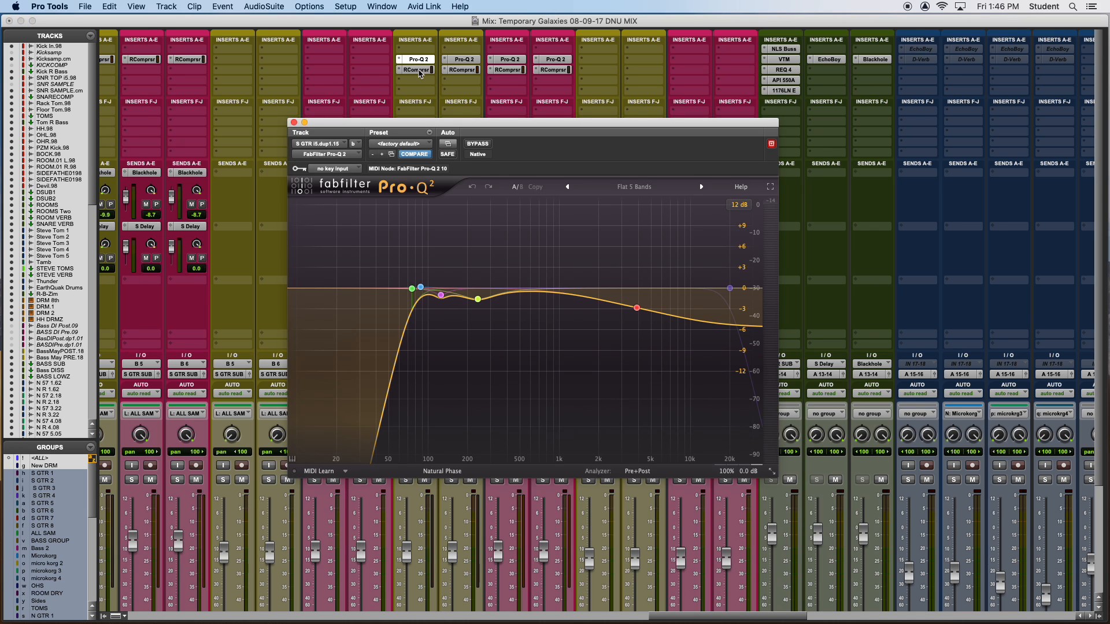
{"action": "left_click", "coordinate": [416, 69]}
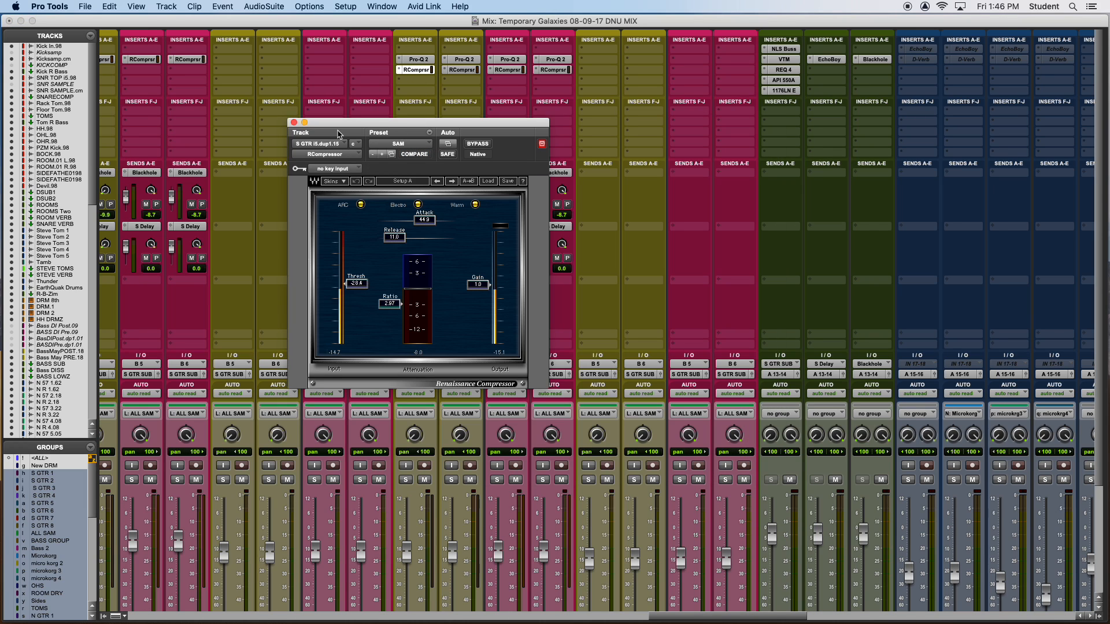
{"action": "left_click", "coordinate": [293, 123]}
Solo the MicroKorg.02 track and play it from 4:22.677 in the Edit window
{"action": "scroll", "coordinate": [306, 152], "scroll_direction": "left", "scroll_amount": 6}
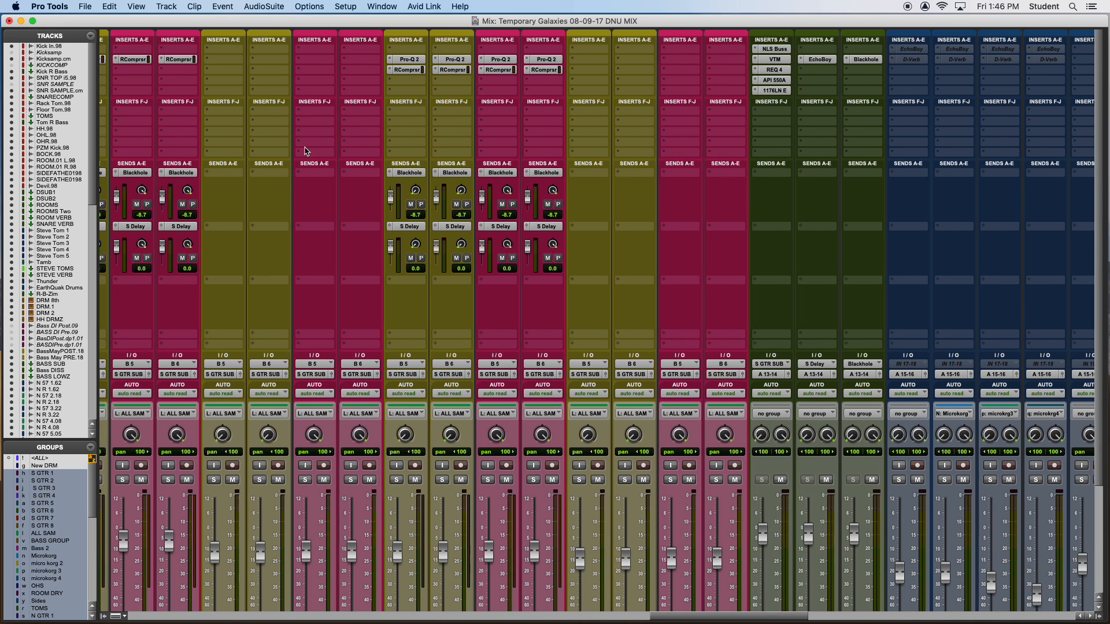
{"action": "scroll", "coordinate": [306, 151], "scroll_direction": "right", "scroll_amount": 15}
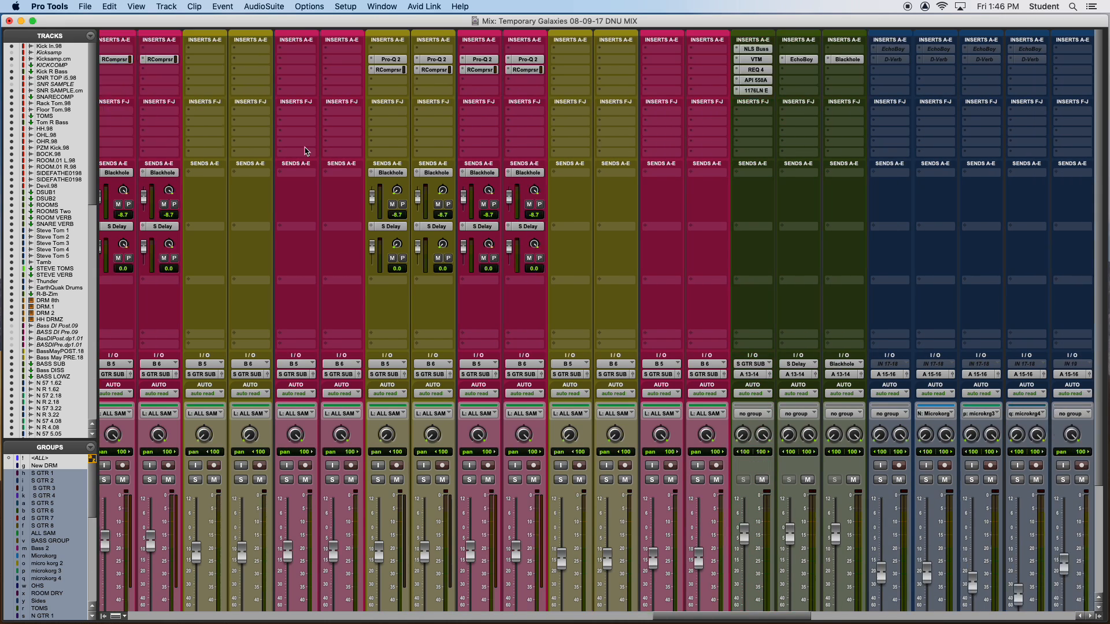
{"action": "scroll", "coordinate": [355, 230], "scroll_direction": "down", "scroll_amount": 3}
{"action": "scroll", "coordinate": [411, 275], "scroll_direction": "up", "scroll_amount": 3}
{"action": "scroll", "coordinate": [456, 394], "scroll_direction": "down", "scroll_amount": 4}
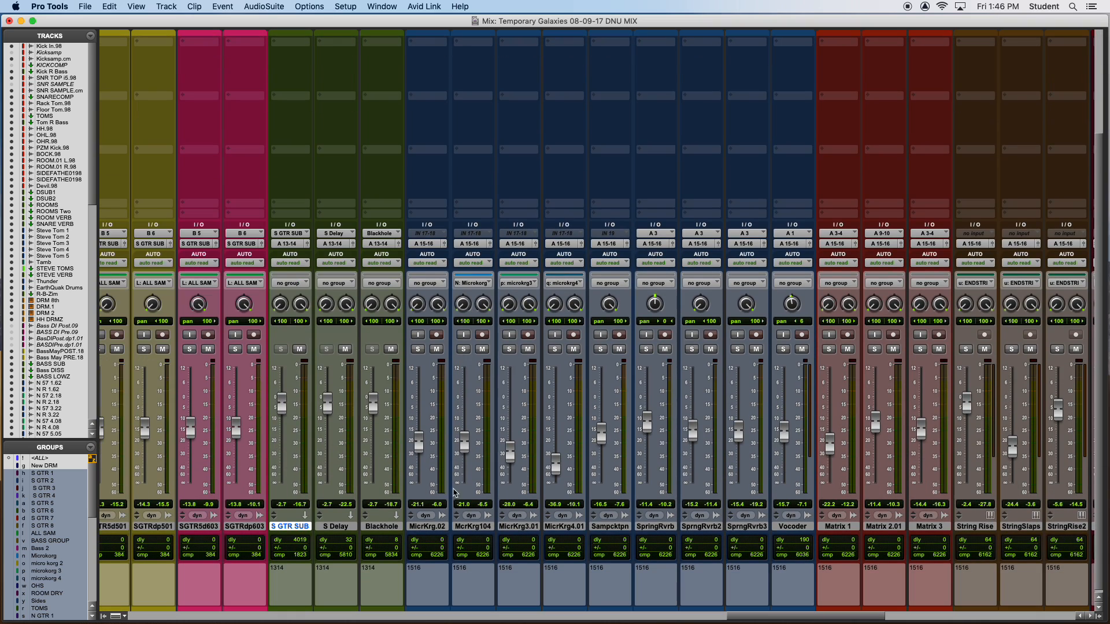
{"action": "left_click", "coordinate": [418, 350]}
{"action": "key", "text": "super+equal"}
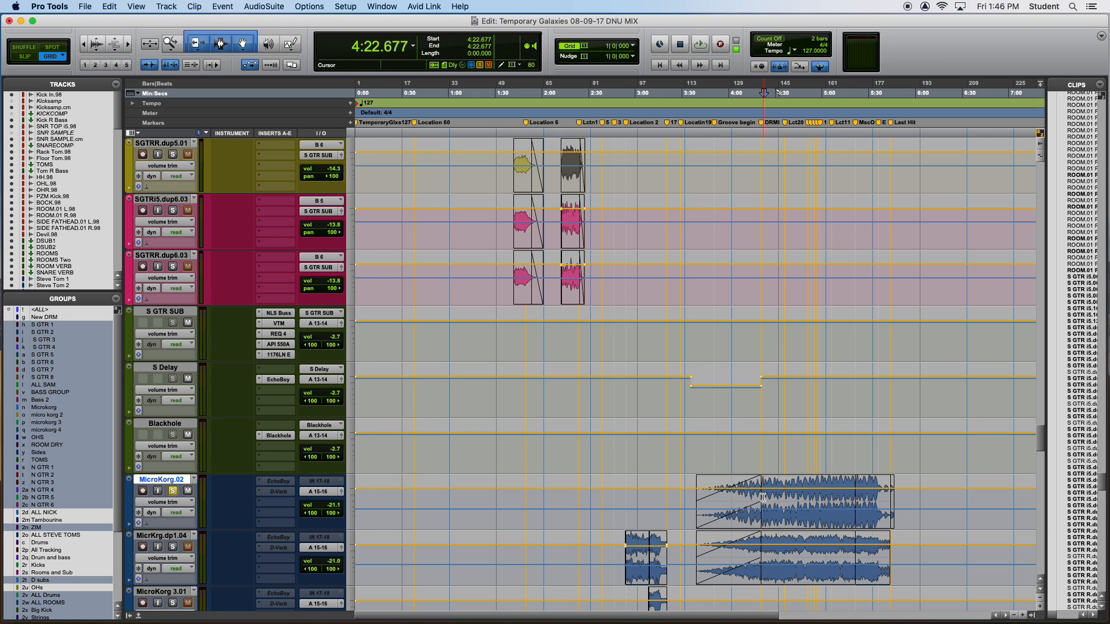
{"action": "key", "text": "space"}
{"action": "scroll", "coordinate": [777, 531], "scroll_direction": "up", "scroll_amount": 1}
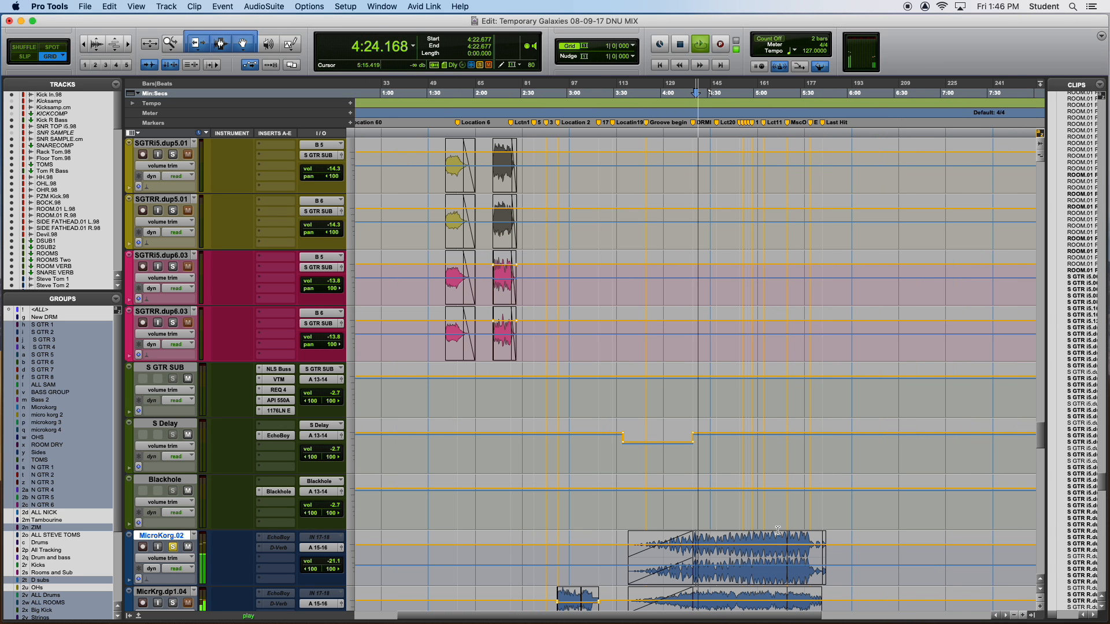
{"action": "scroll", "coordinate": [778, 530], "scroll_direction": "up", "scroll_amount": 8}
{"action": "scroll", "coordinate": [778, 531], "scroll_direction": "down", "scroll_amount": 14}
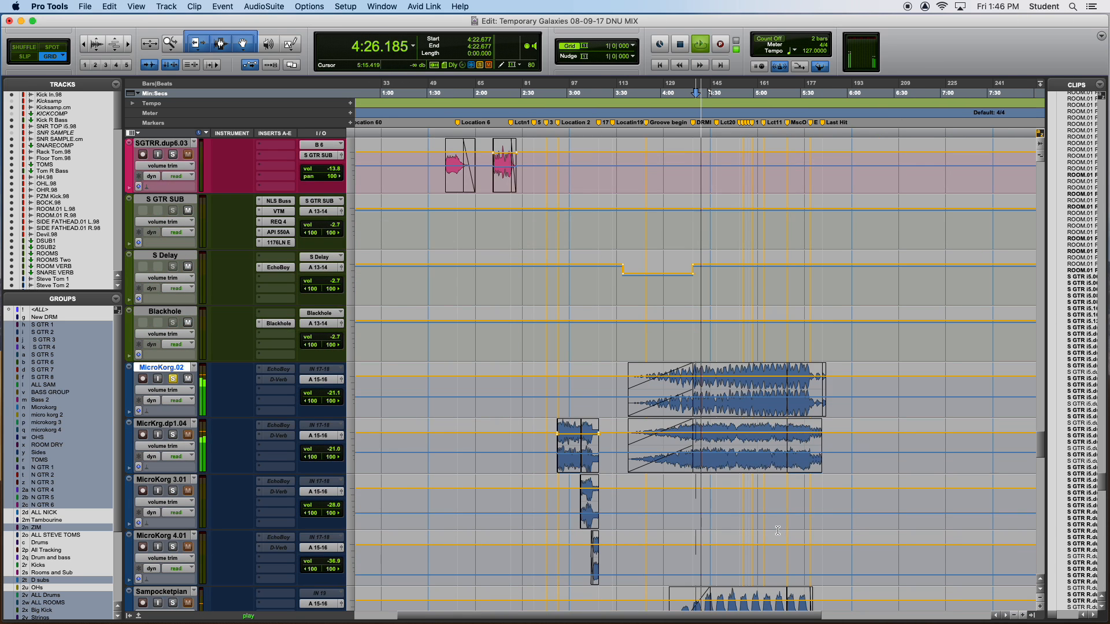
{"action": "scroll", "coordinate": [751, 509], "scroll_direction": "up", "scroll_amount": 3}
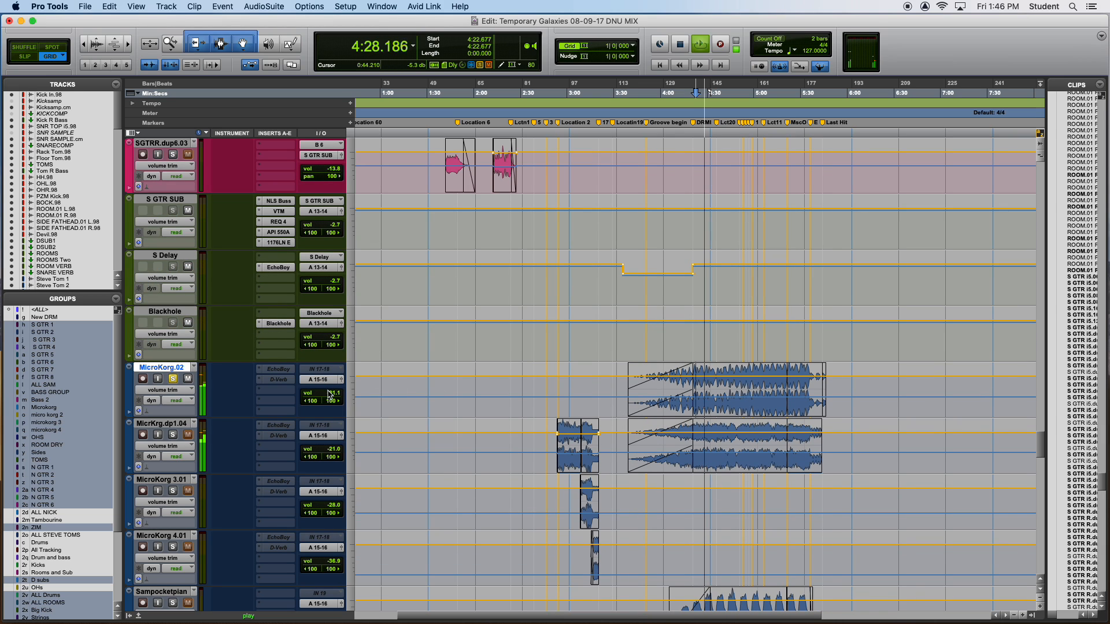
Solo MicrKrg.dp1.04 in place of MicroKorg.02, and play its first clip from 2:53.427
{"action": "left_click", "coordinate": [174, 378]}
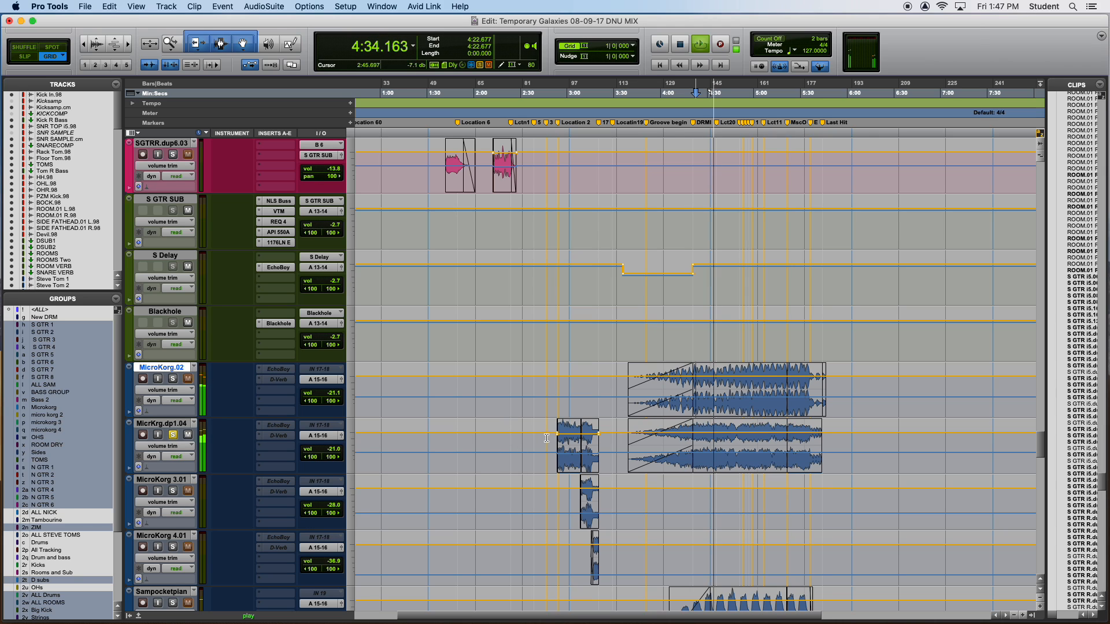
{"action": "double_click", "coordinate": [575, 444]}
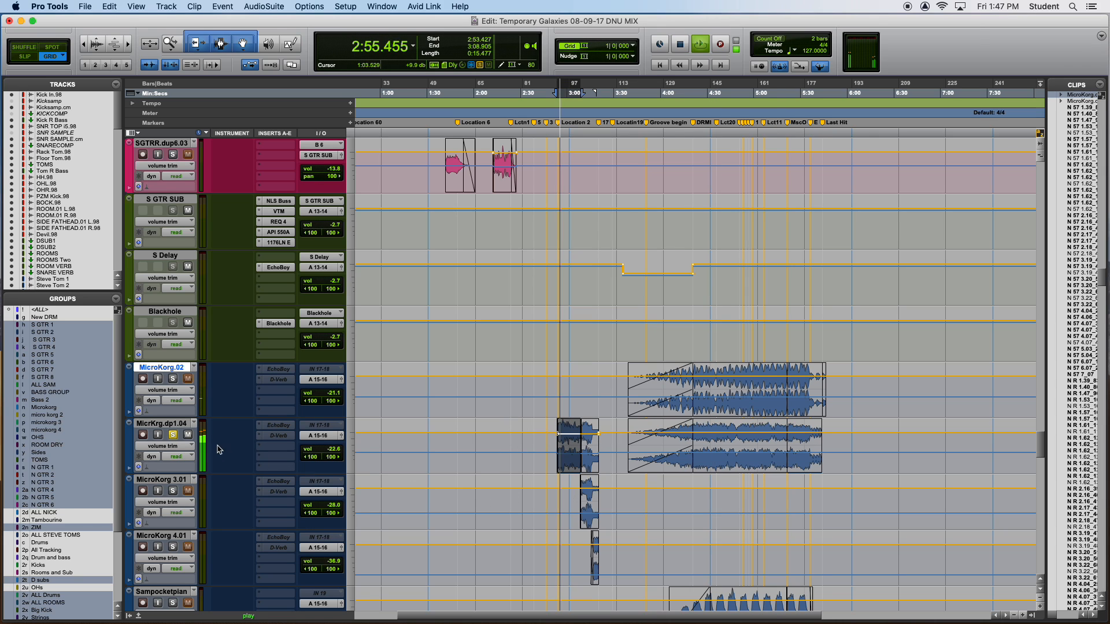
Show the MicroKorg 3.01 track as a waveform and add it to the solo
{"action": "left_click_drag", "start_coordinate": [171, 502], "coordinate": [174, 493]}
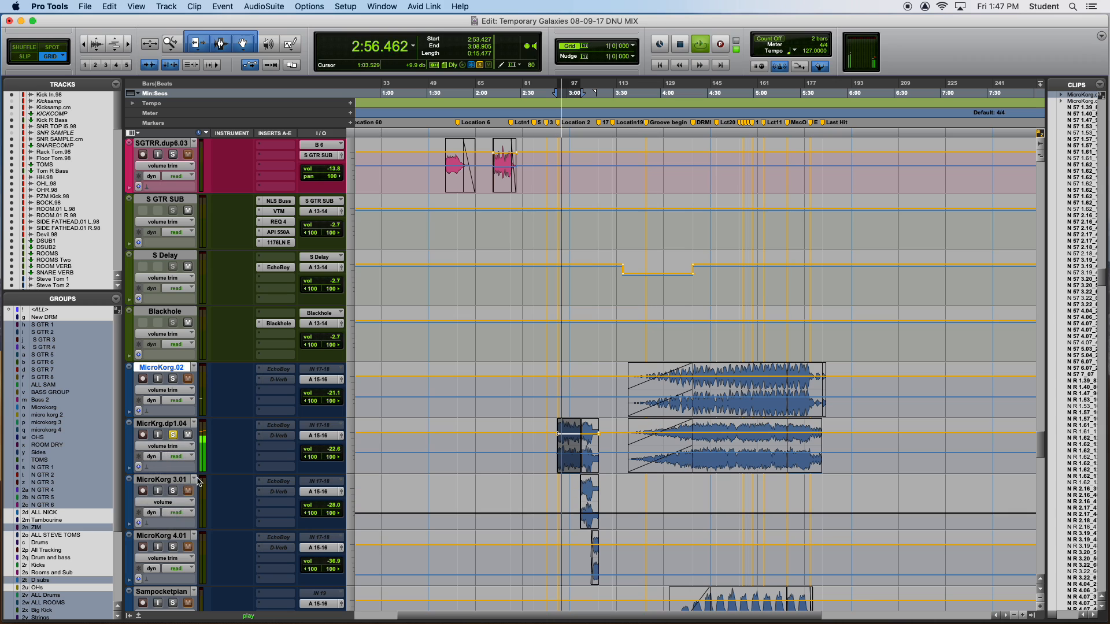
{"action": "left_click", "coordinate": [167, 503]}
{"action": "left_click", "coordinate": [191, 461]}
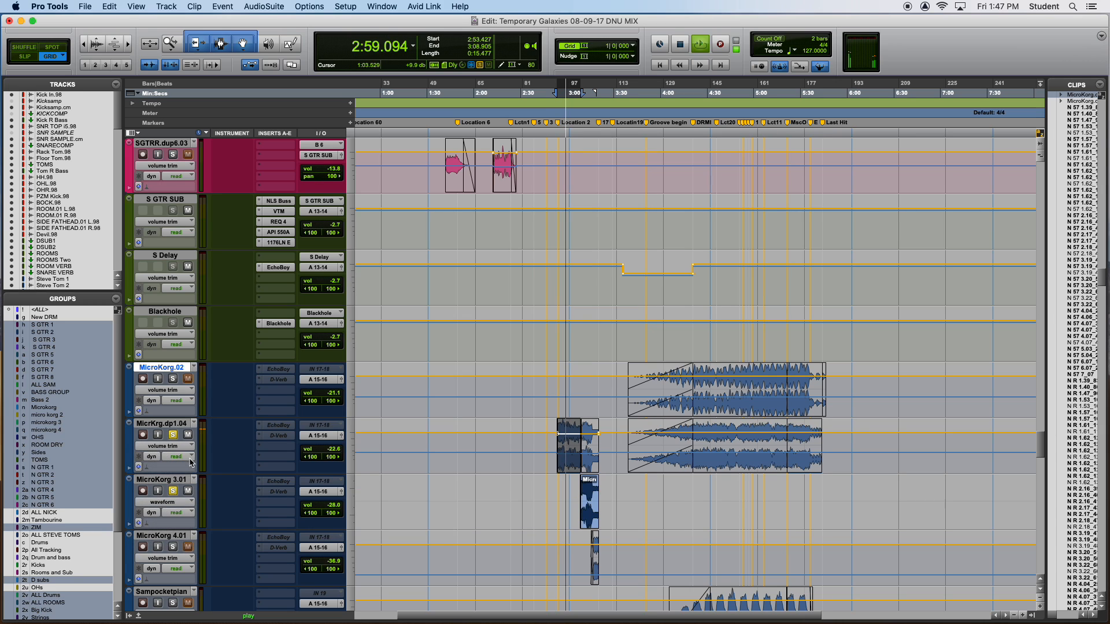
Switch all tracks to their default waveform or volume view, and zoom the timeline in around the MicroKorg clips
{"action": "left_click", "coordinate": [180, 447]}
{"action": "left_click", "coordinate": [180, 448]}
{"action": "left_click", "coordinate": [180, 447]}
{"action": "left_click", "coordinate": [163, 427], "text": "alt"}
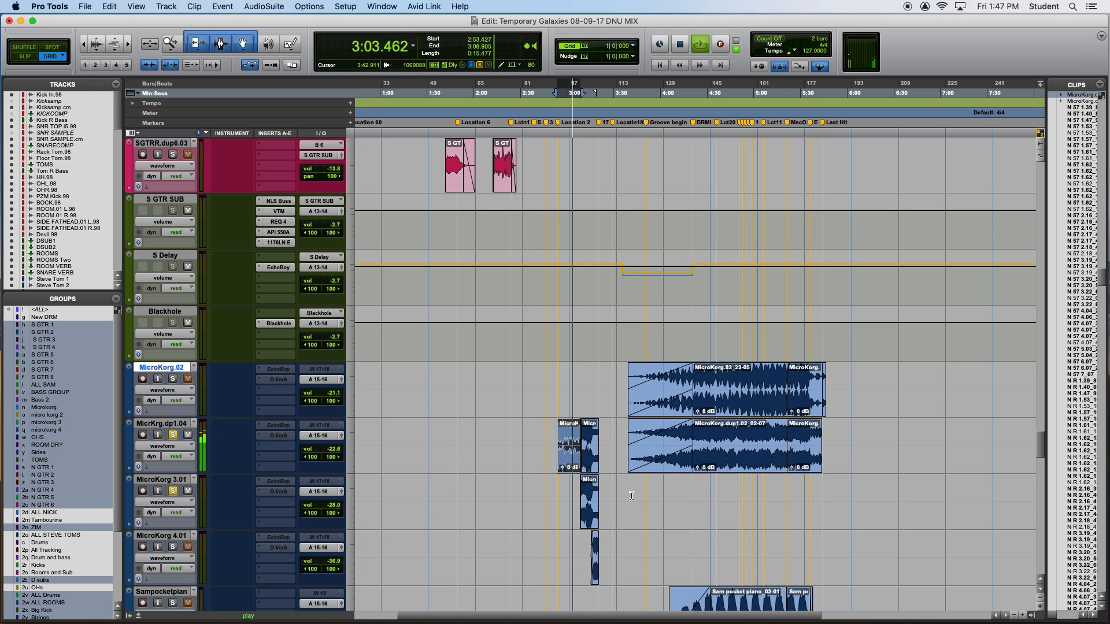
{"action": "key", "text": "t"}
{"action": "key", "text": "t"}
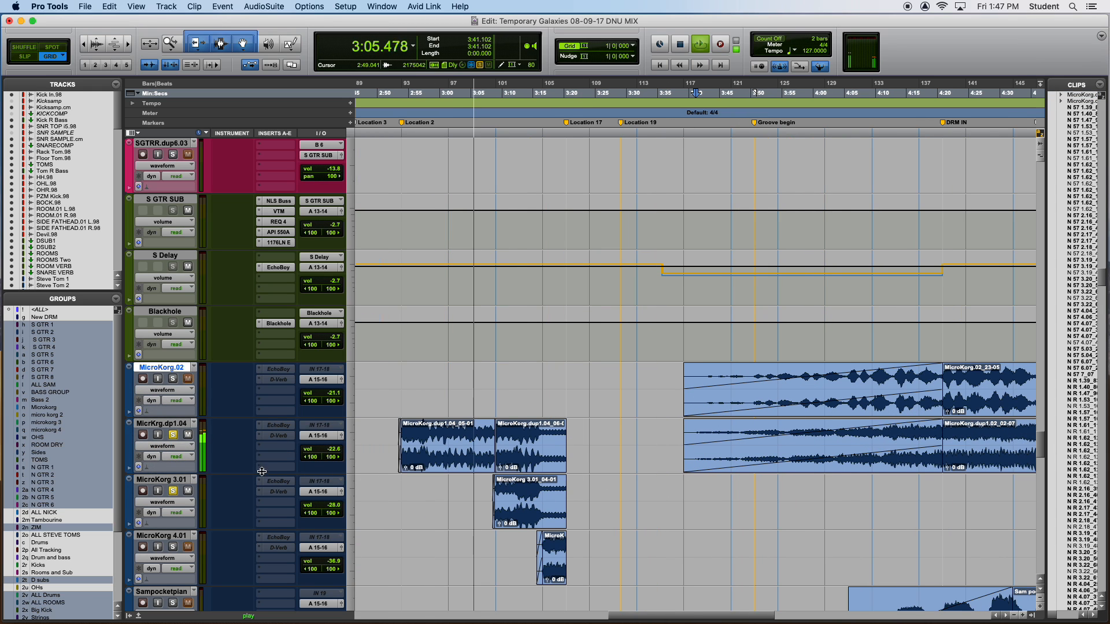
Play the MicroKorg 3.01 clip from its start at 3:08.503 with MicrKrg.dp1.04 and MicroKorg 3.01 soloed
{"action": "scroll", "coordinate": [422, 517], "scroll_direction": "up", "scroll_amount": 1}
{"action": "scroll", "coordinate": [439, 520], "scroll_direction": "down", "scroll_amount": 3}
{"action": "key", "text": "space"}
{"action": "left_click", "coordinate": [530, 405]}
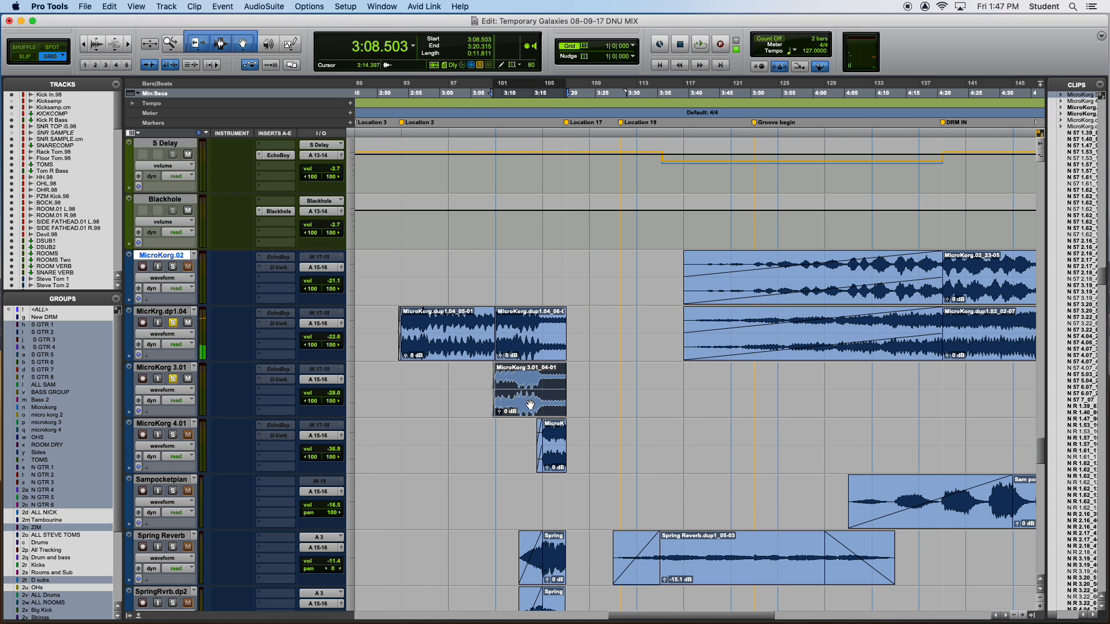
{"action": "key", "text": "space"}
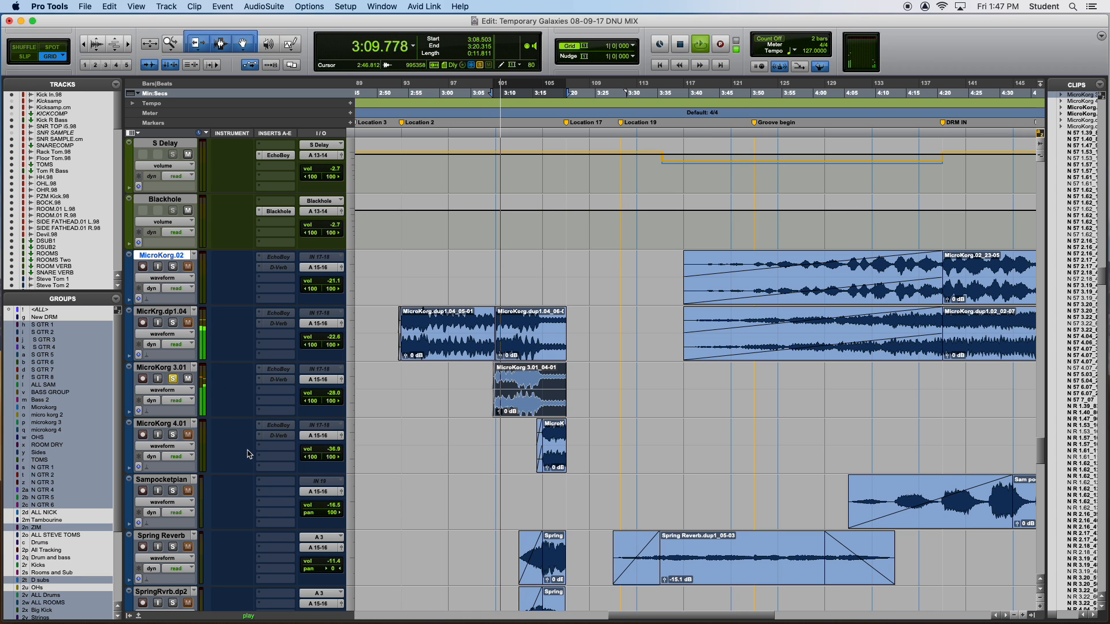
Solo MicroKorg 4.01 in place of the other MicroKorg tracks and play its clip from 3:15.590
{"action": "left_click", "coordinate": [172, 434]}
{"action": "key", "text": "space"}
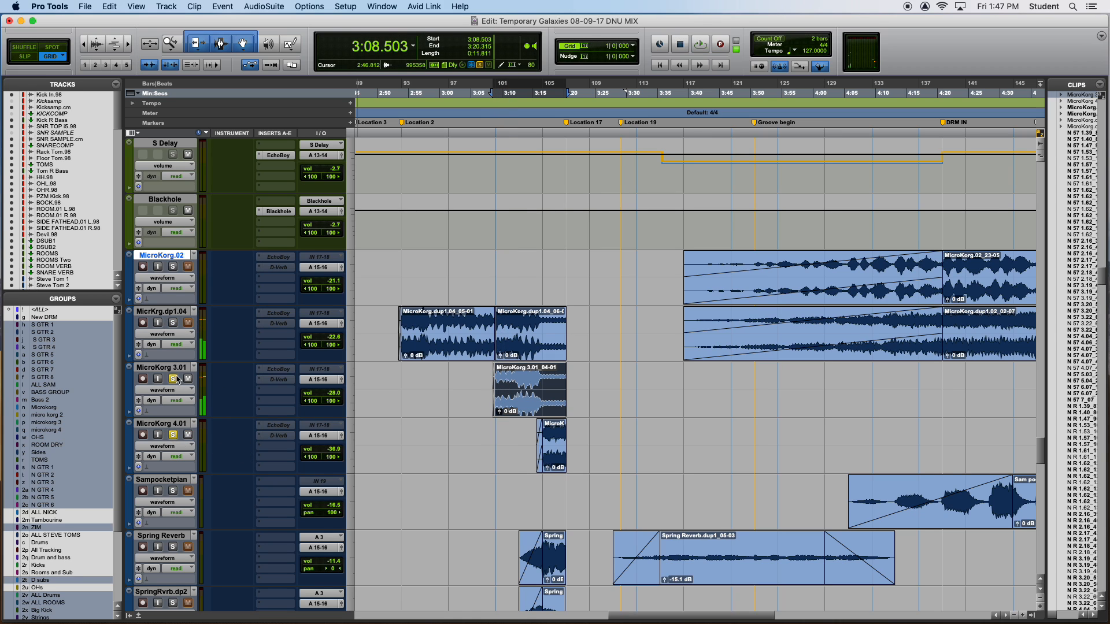
{"action": "left_click", "coordinate": [556, 462]}
{"action": "key", "text": "space"}
{"action": "key", "text": "r"}
{"action": "key", "text": "r"}
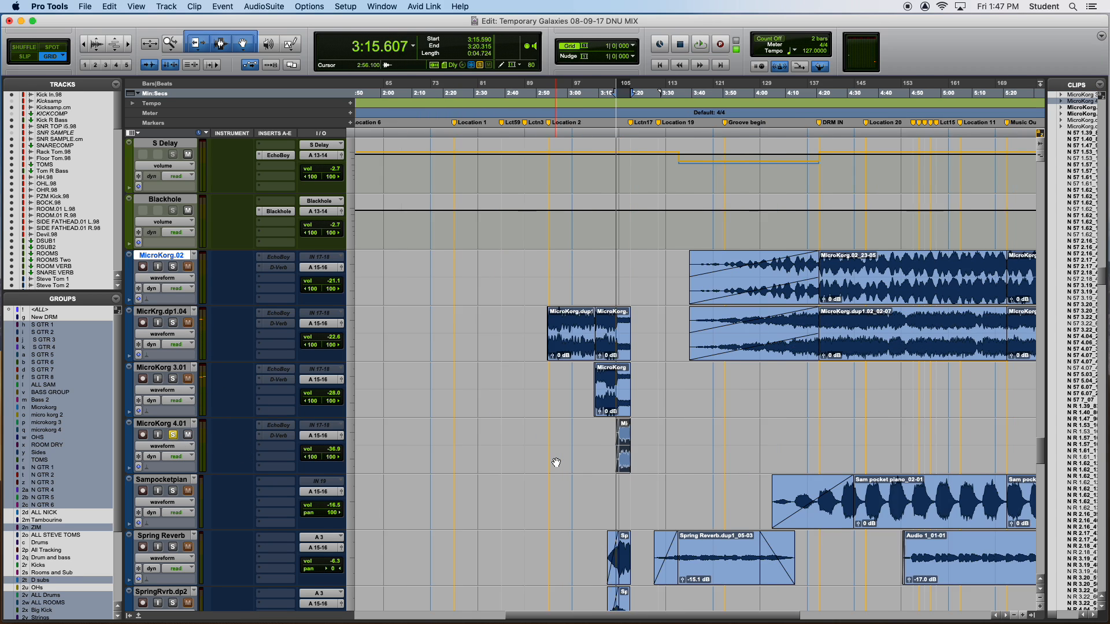
{"action": "left_click", "coordinate": [684, 446]}
{"action": "key", "text": "t"}
{"action": "key", "text": "t"}
{"action": "key", "text": "t"}
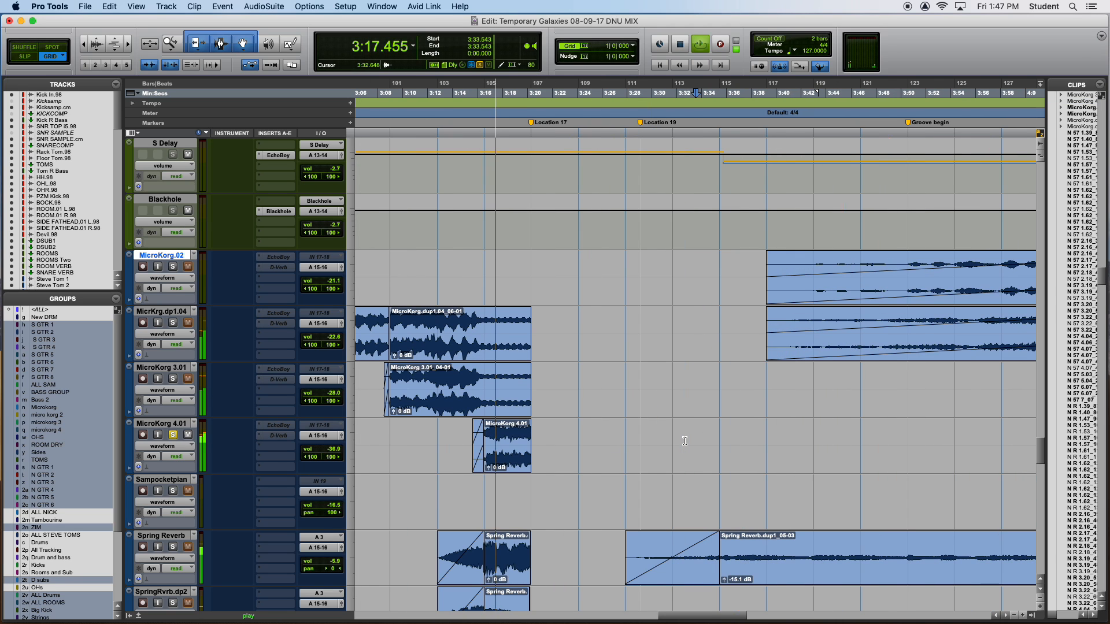
{"action": "key", "text": "r"}
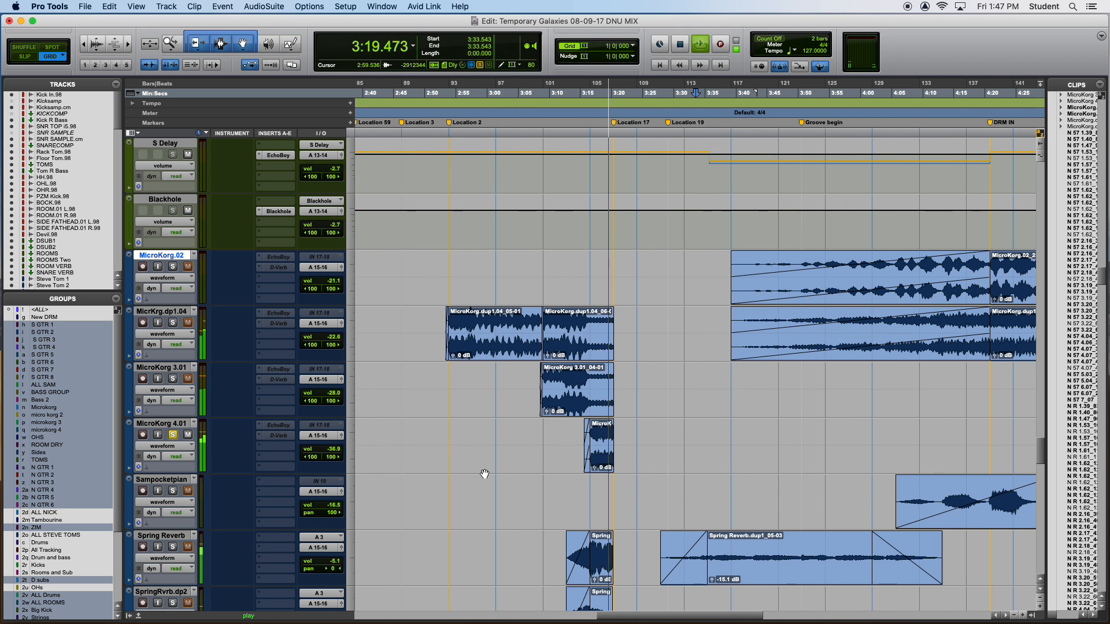
Solo Sampocketpian in place of MicroKorg 4.01 and play its clip from 4:05.669
{"action": "scroll", "coordinate": [485, 472], "scroll_direction": "up", "scroll_amount": 4}
{"action": "scroll", "coordinate": [484, 471], "scroll_direction": "down", "scroll_amount": 5}
{"action": "key", "text": "r"}
{"action": "key", "text": "space"}
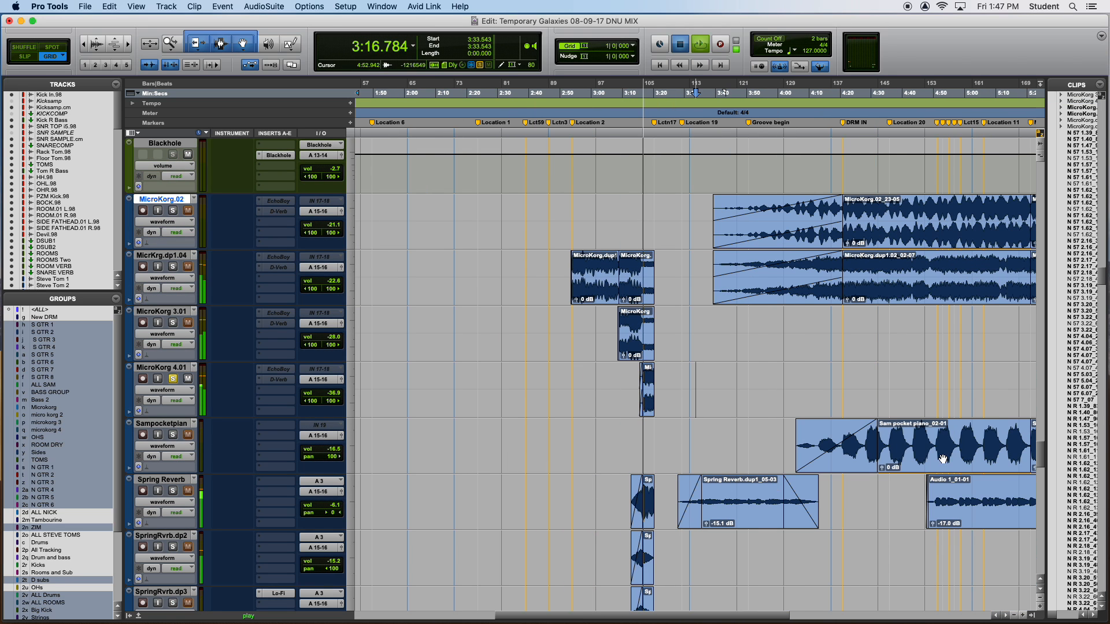
{"action": "left_click", "coordinate": [833, 460]}
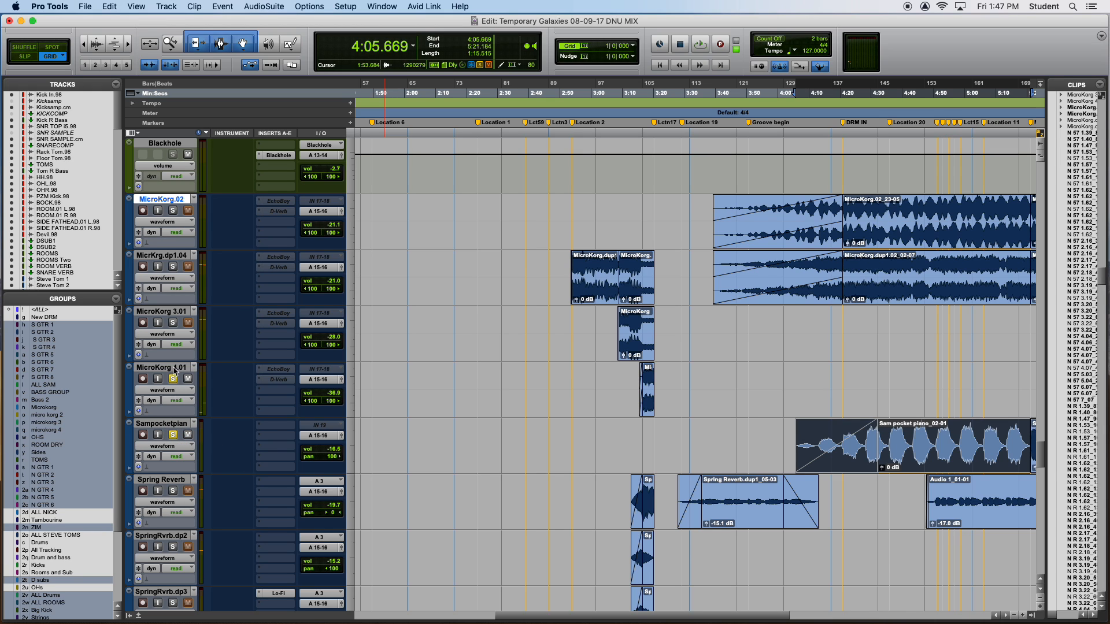
{"action": "key", "text": "space"}
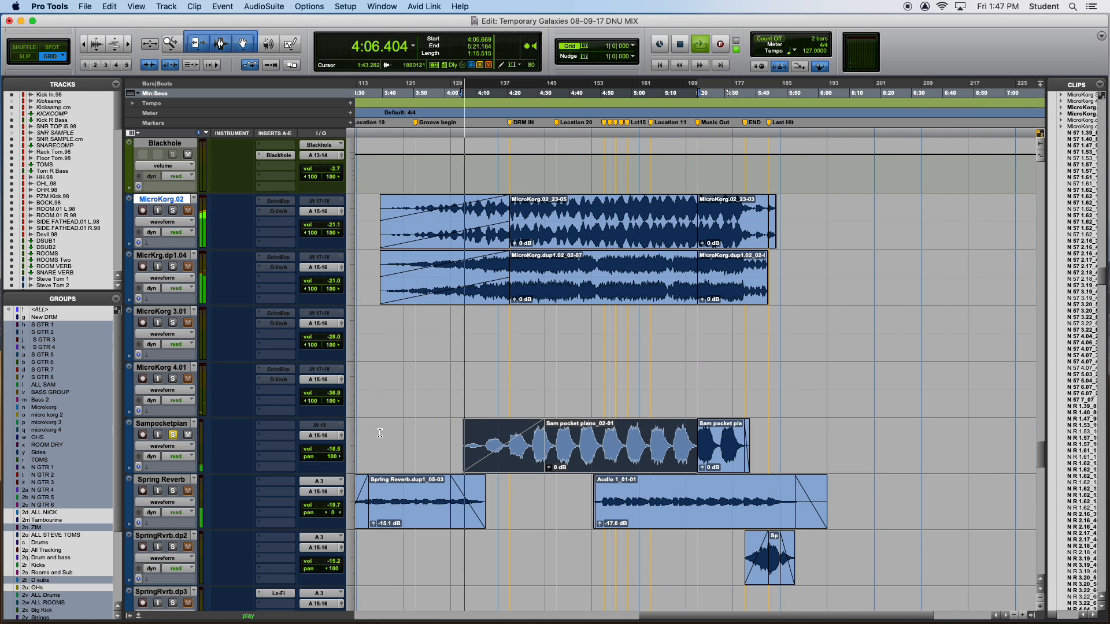
Play the soloed Sampocketpian track from 4:43.464
{"action": "key", "text": "space"}
{"action": "left_click", "coordinate": [583, 439]}
{"action": "key", "text": "space"}
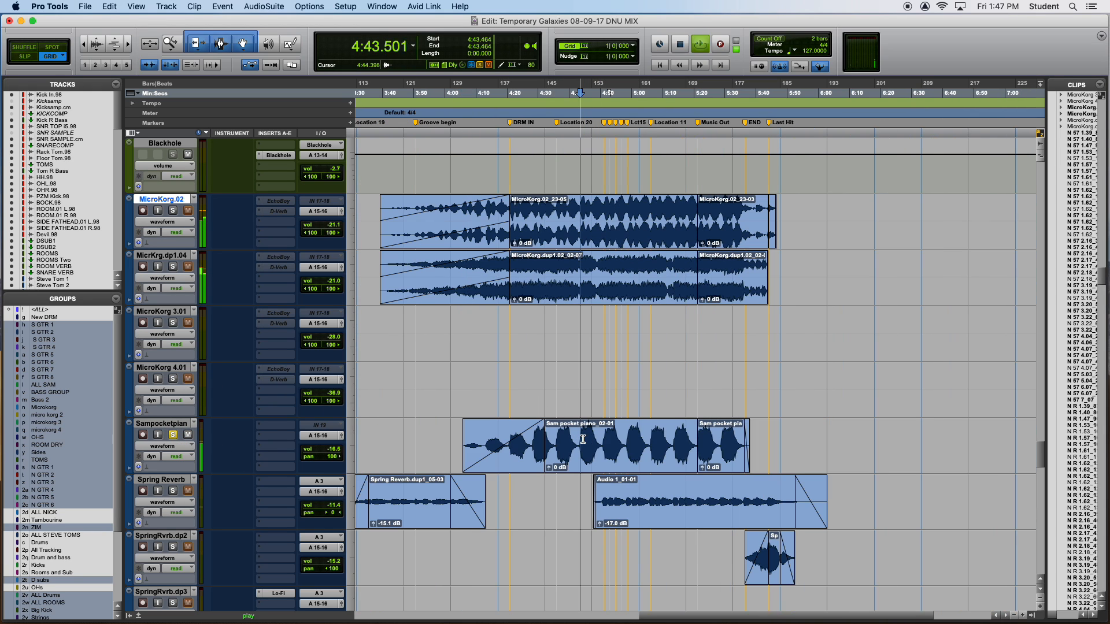
{"action": "key", "text": "t"}
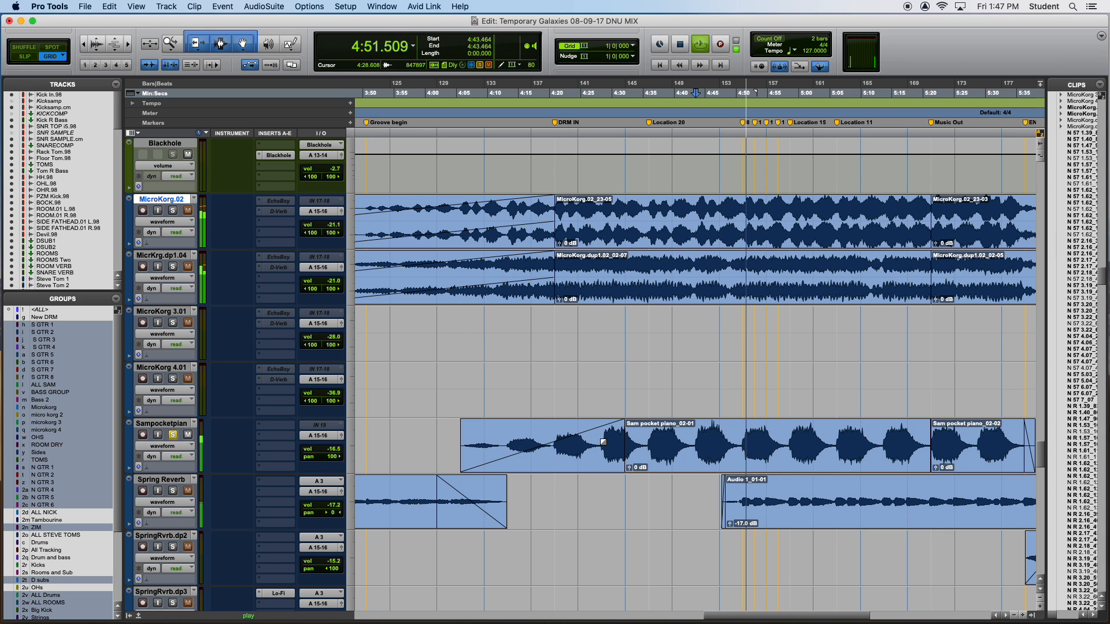
{"action": "key", "text": "r"}
{"action": "key", "text": "r"}
{"action": "scroll", "coordinate": [628, 485], "scroll_direction": "down", "scroll_amount": 4}
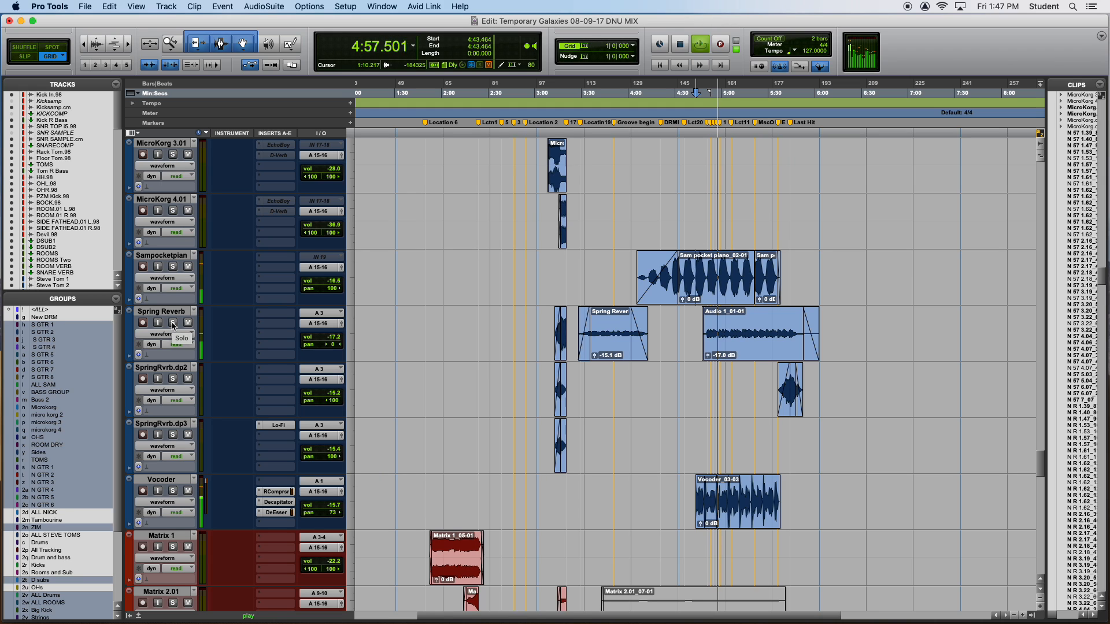
Solo Spring Reverb in place of Sampocketpian and play its first clip from 3:12.755
{"action": "left_click", "coordinate": [173, 267]}
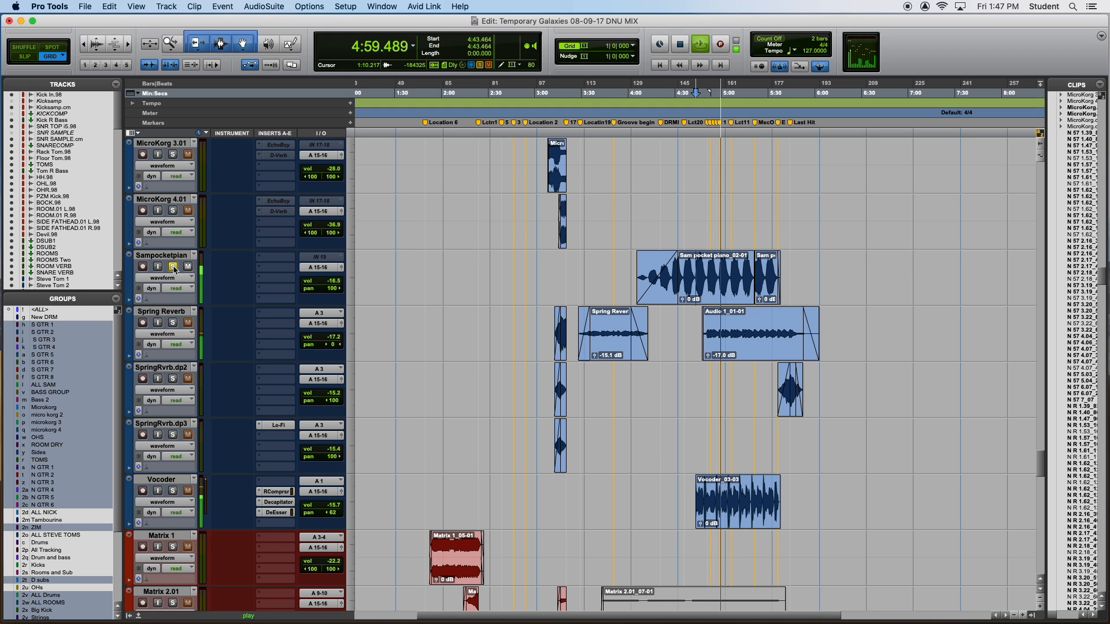
{"action": "key", "text": "space"}
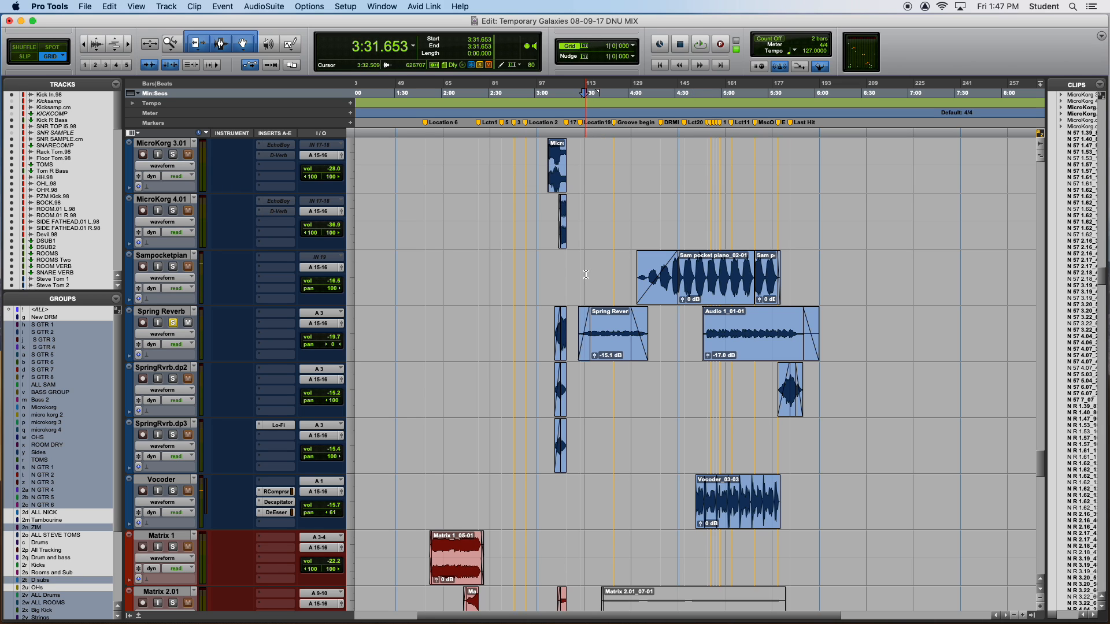
{"action": "key", "text": "t"}
{"action": "key", "text": "t"}
{"action": "key", "text": "t"}
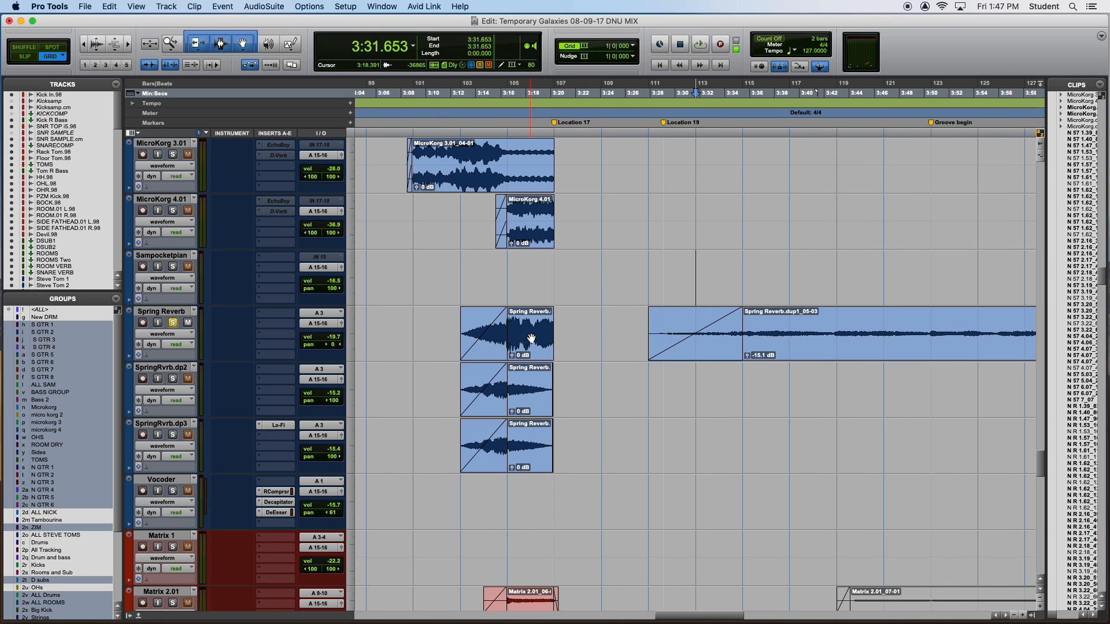
{"action": "left_click", "coordinate": [531, 339]}
{"action": "key", "text": "space"}
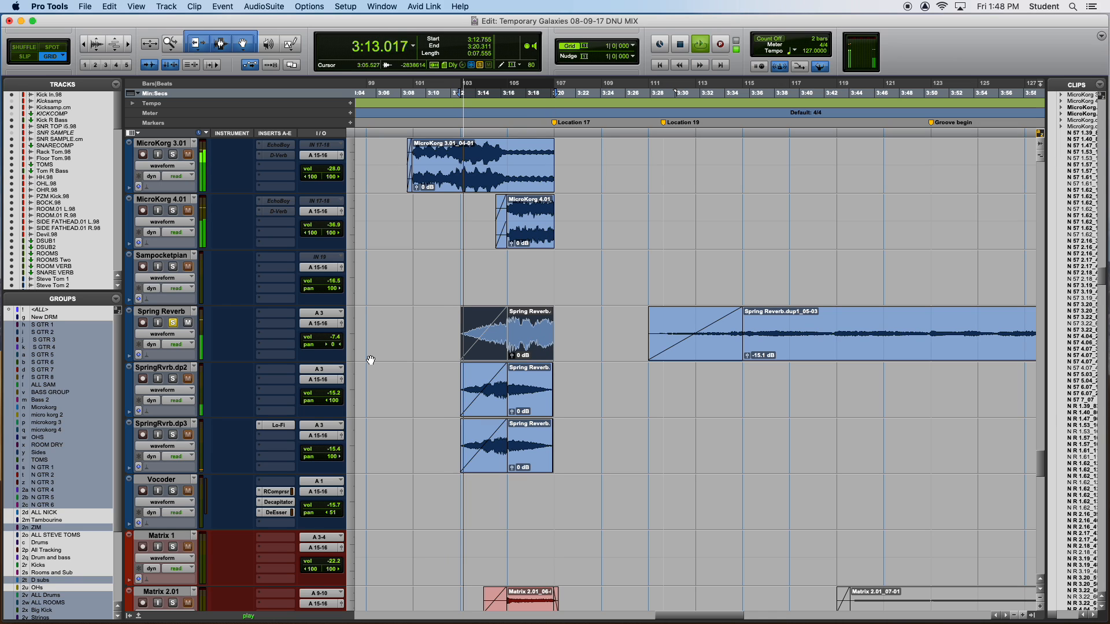
Audition the second Spring Reverb clip, playing from 3:27.874 and again from 3:39.212
{"action": "key", "text": "space"}
{"action": "left_click", "coordinate": [628, 317]}
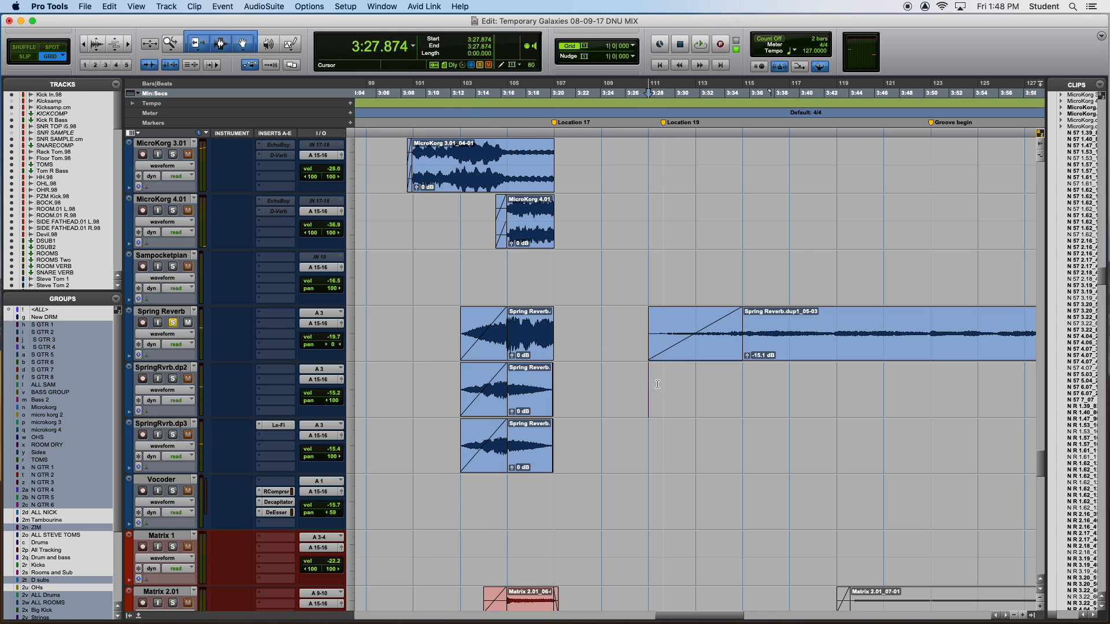
{"action": "key", "text": "space"}
{"action": "key", "text": "r"}
{"action": "key", "text": "space"}
{"action": "left_click", "coordinate": [747, 383]}
{"action": "key", "text": "space"}
{"action": "key", "text": "r"}
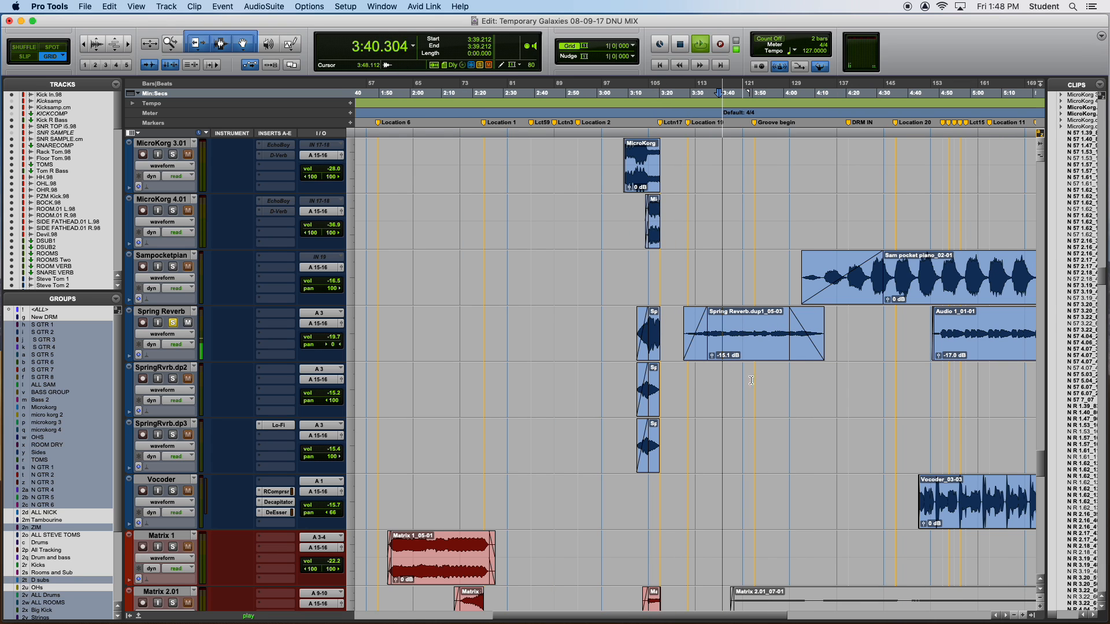
Play the Audio 1_01-01 clip on the Spring Reverb track from 4:58.582
{"action": "key", "text": "r"}
{"action": "key", "text": "space"}
{"action": "left_click", "coordinate": [819, 378]}
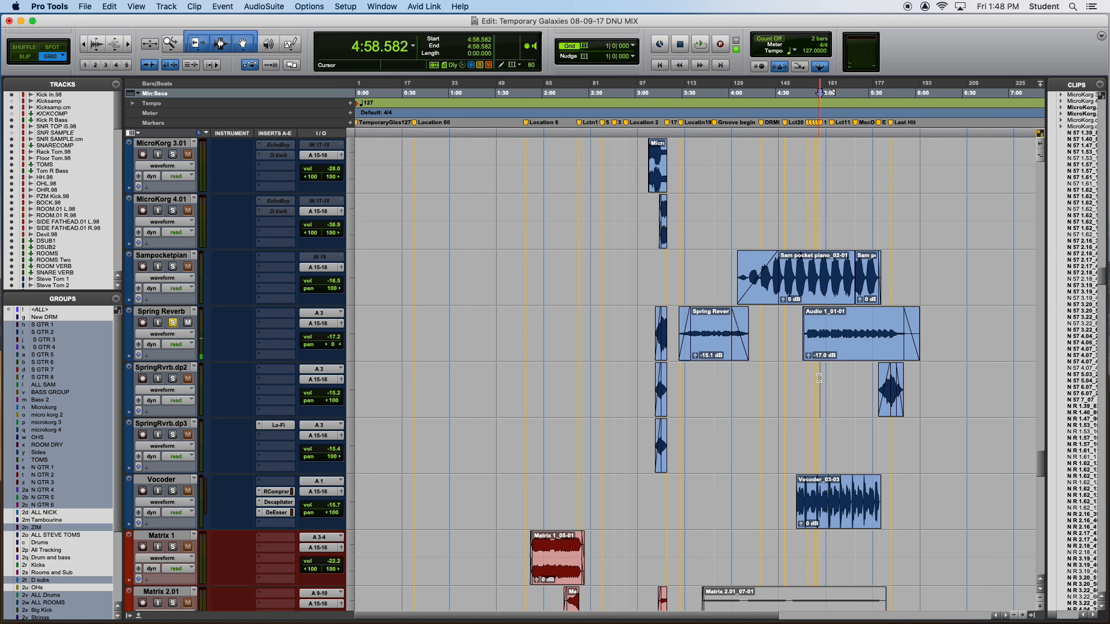
{"action": "key", "text": "space"}
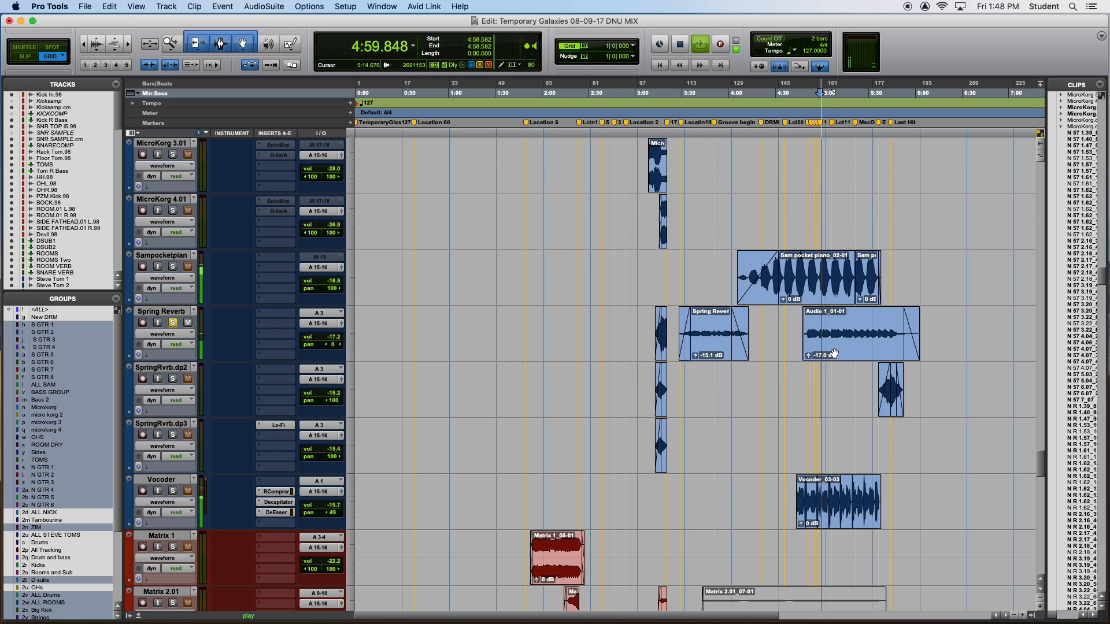
{"action": "left_click", "coordinate": [846, 327]}
{"action": "key", "text": "t"}
{"action": "key", "text": "t"}
{"action": "key", "text": "t"}
{"action": "key", "text": "r"}
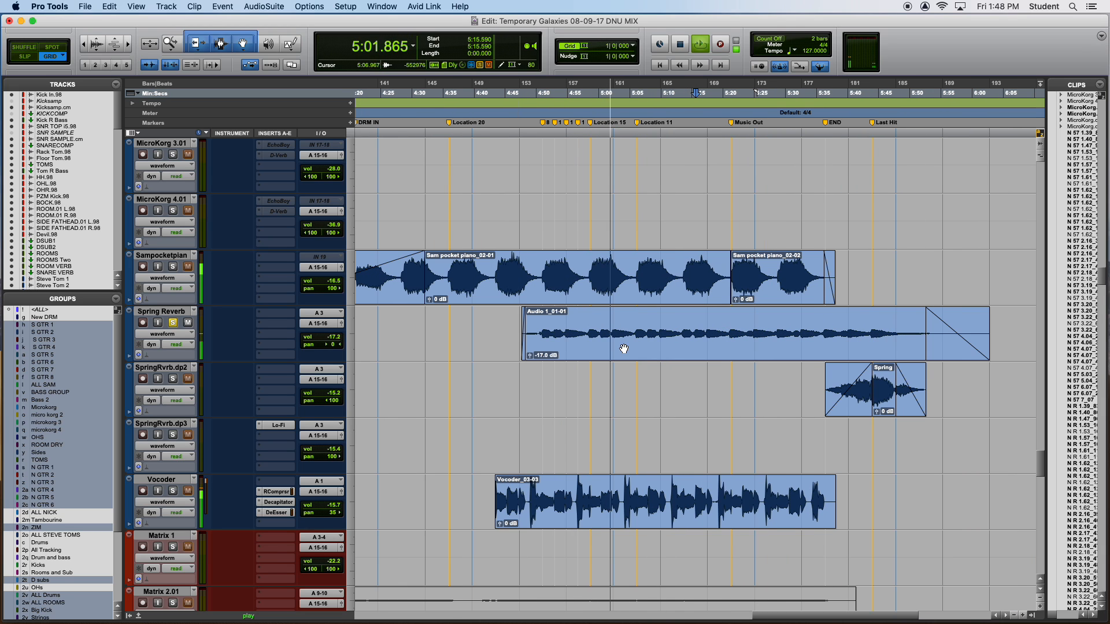
Solo SpringRvrb.dp2 in place of Spring Reverb and play its last clip from 5:36.377
{"action": "left_click", "coordinate": [173, 378]}
{"action": "key", "text": "space"}
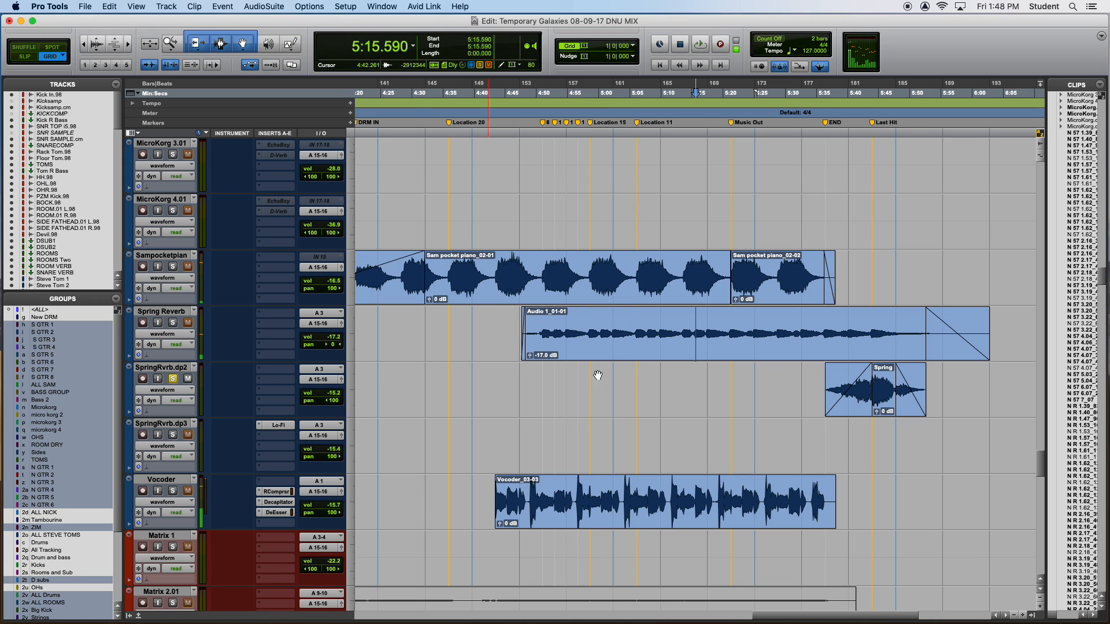
{"action": "key", "text": "space"}
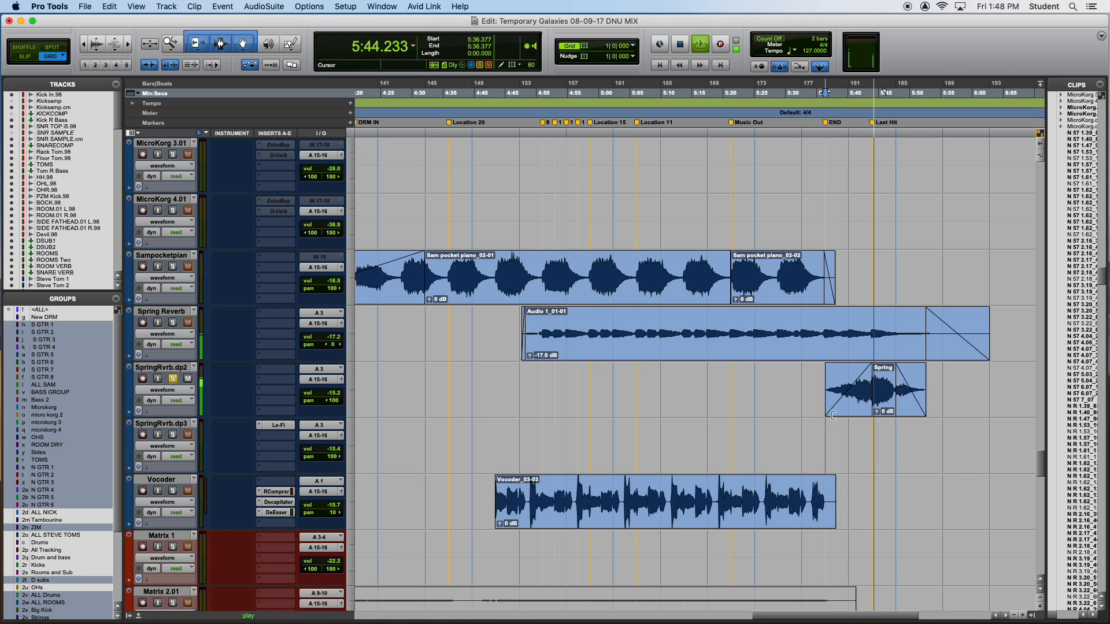
{"action": "left_click", "coordinate": [896, 382]}
{"action": "key", "text": "t"}
{"action": "key", "text": "t"}
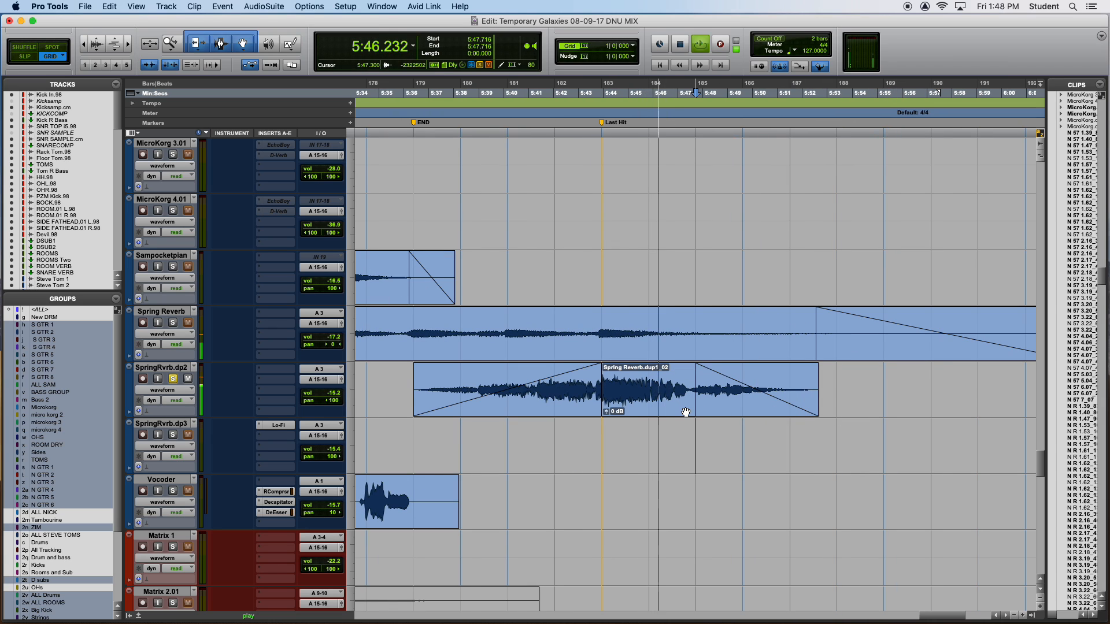
{"action": "key", "text": "r"}
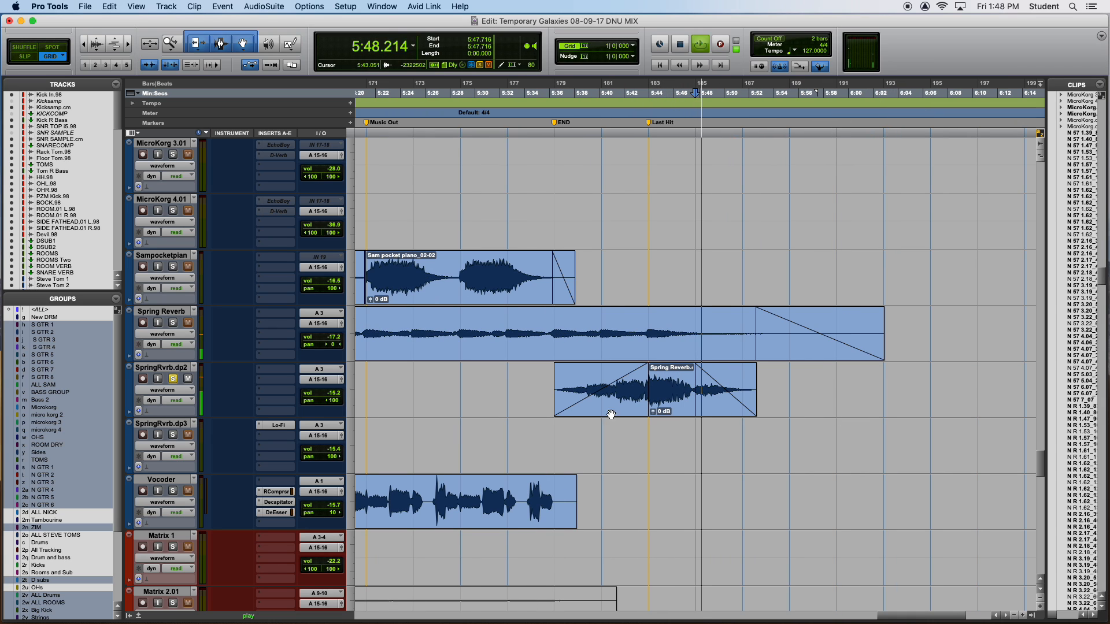
Solo SpringRvrb.dp3 in place of SpringRvrb.dp2 and play its clip from 3:12.755
{"action": "key", "text": "r"}
{"action": "key", "text": "r"}
{"action": "key", "text": "r"}
{"action": "key", "text": "space"}
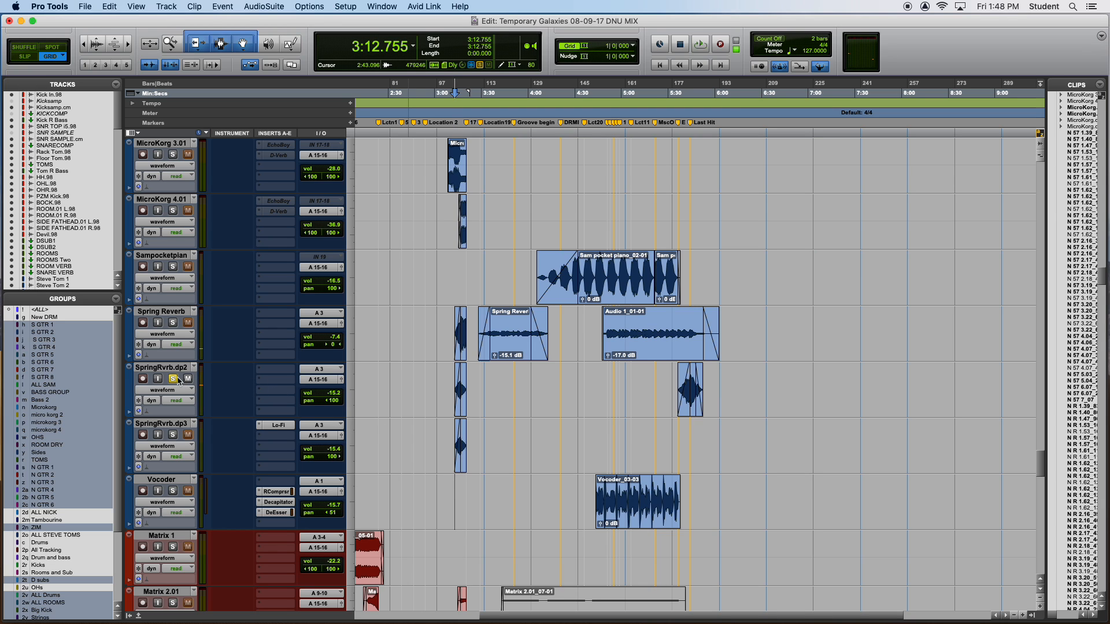
{"action": "key", "text": "t"}
{"action": "key", "text": "t"}
{"action": "key", "text": "t"}
{"action": "key", "text": "t"}
{"action": "key", "text": "space"}
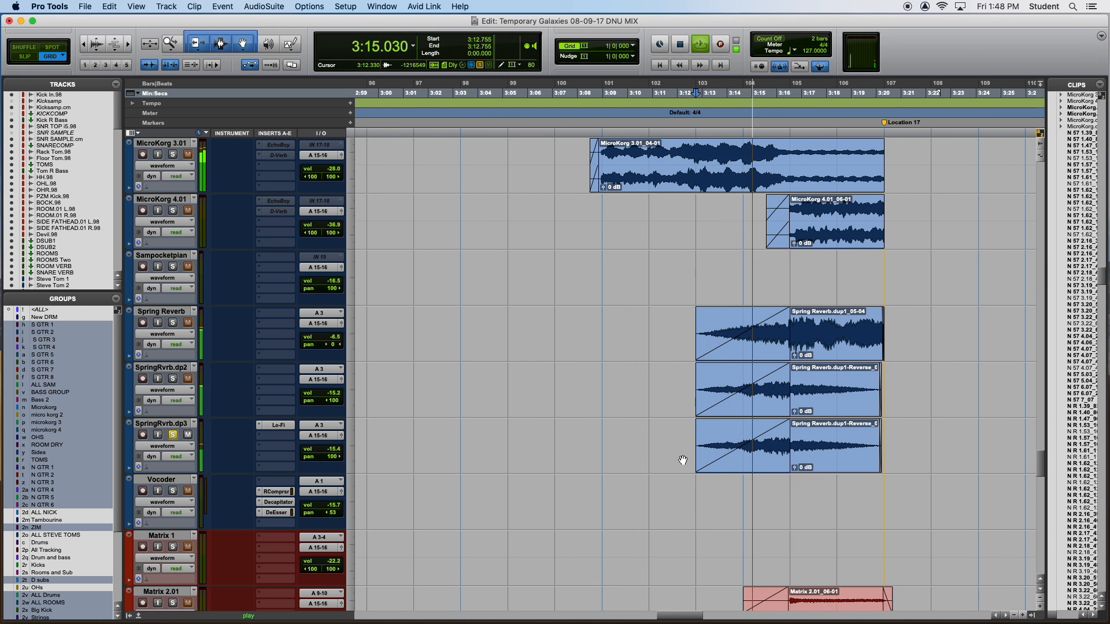
{"action": "key", "text": "r"}
{"action": "key", "text": "r"}
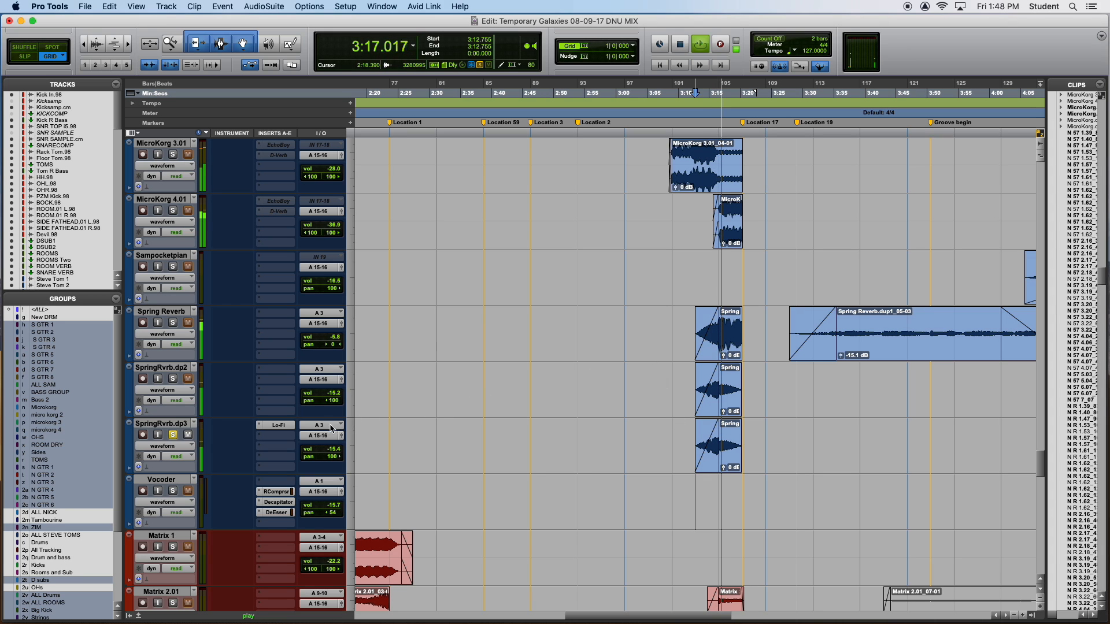
Clear the solo on SpringRvrb.dp3 and play the full mix from just before the spring reverb clips through the Location 17 marker
{"action": "key", "text": "space"}
{"action": "left_click", "coordinate": [173, 435]}
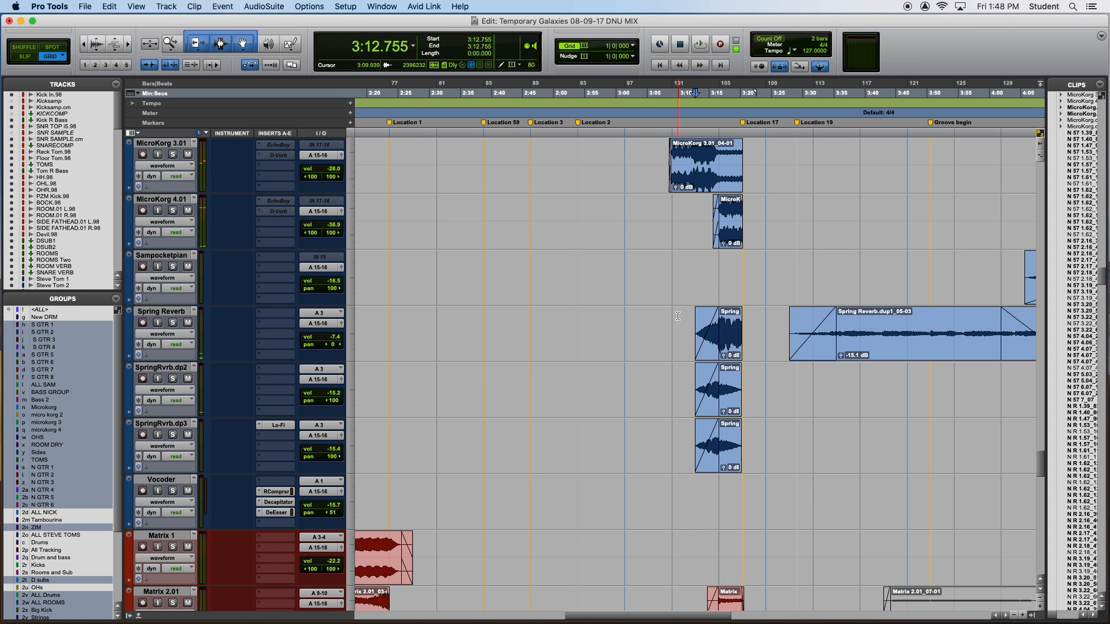
{"action": "key", "text": "space"}
{"action": "key", "text": "t"}
{"action": "key", "text": "t"}
{"action": "key", "text": "t"}
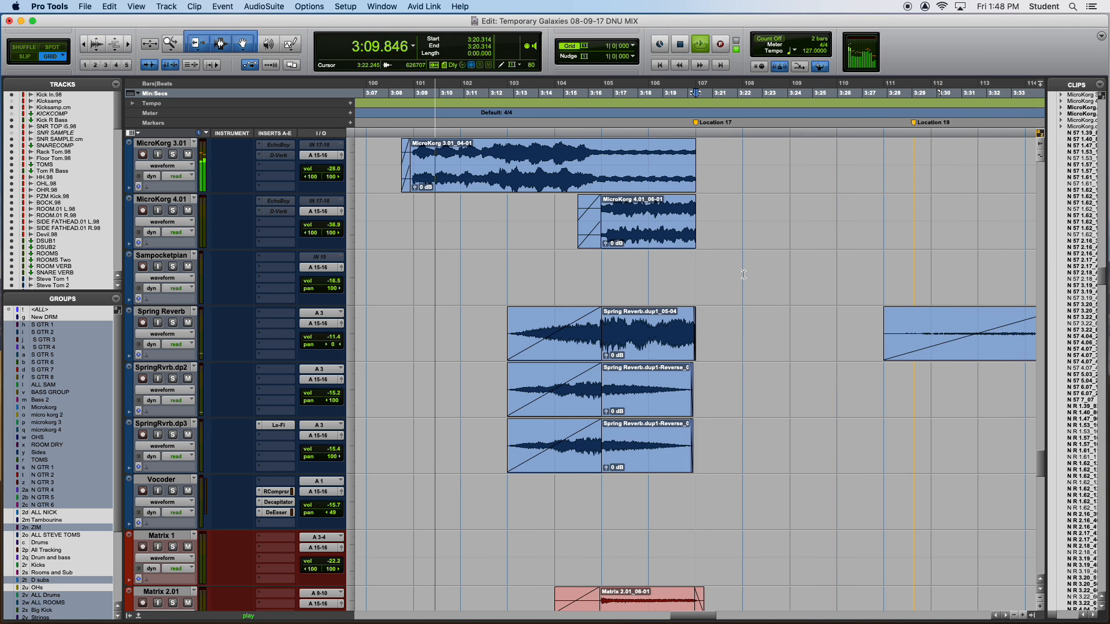
{"action": "key", "text": "r"}
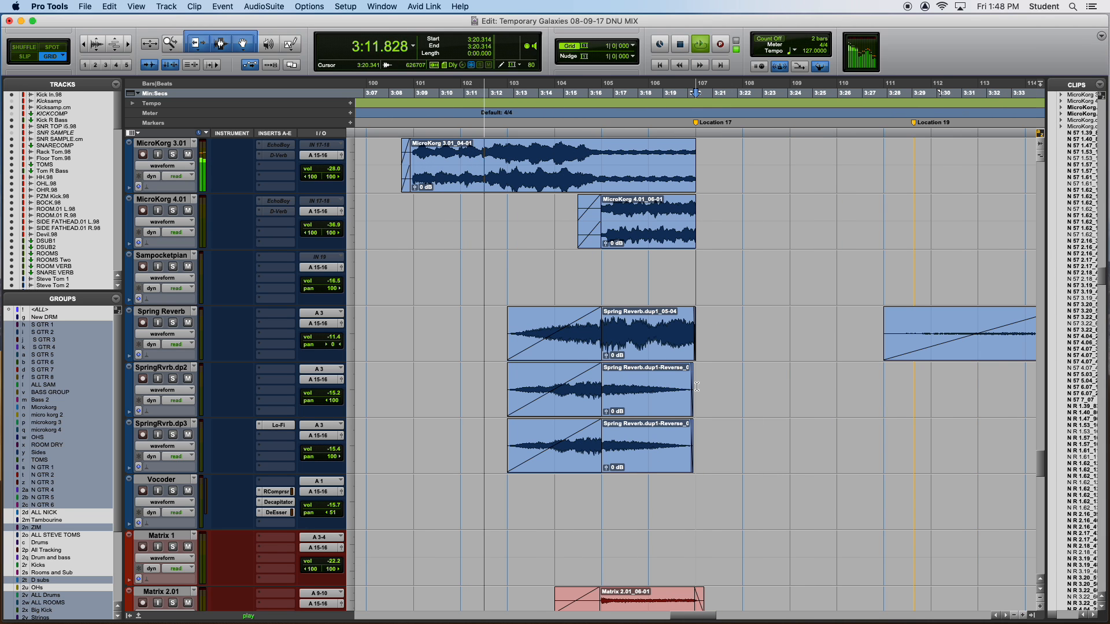
{"action": "key", "text": "r"}
{"action": "key", "text": "r"}
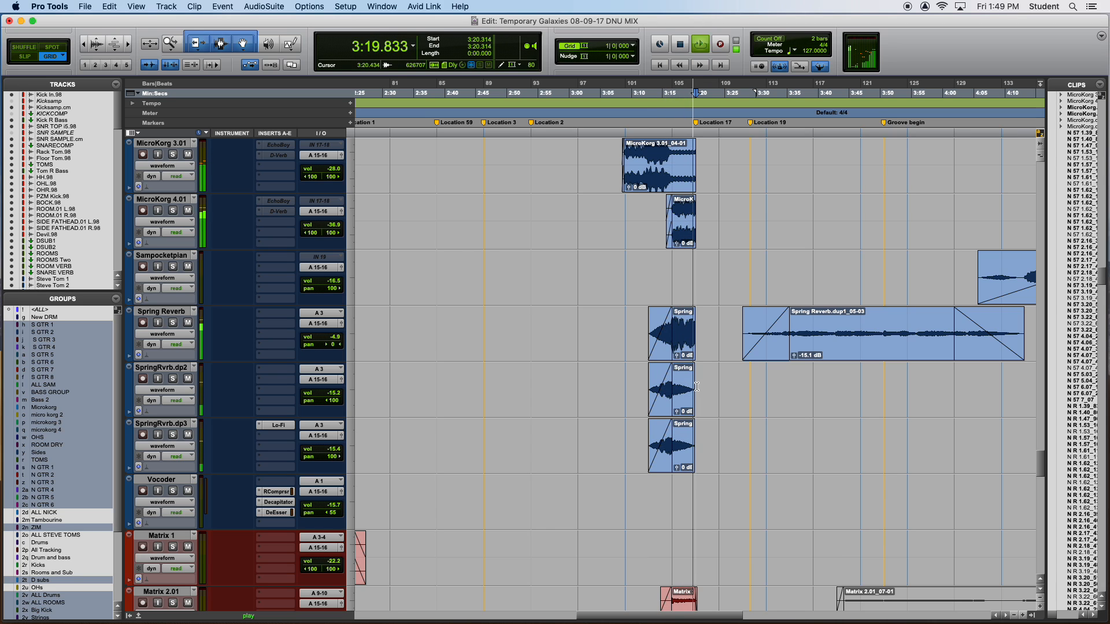
{"action": "key", "text": "r"}
{"action": "key", "text": "r"}
{"action": "scroll", "coordinate": [722, 473], "scroll_direction": "up", "scroll_amount": 4}
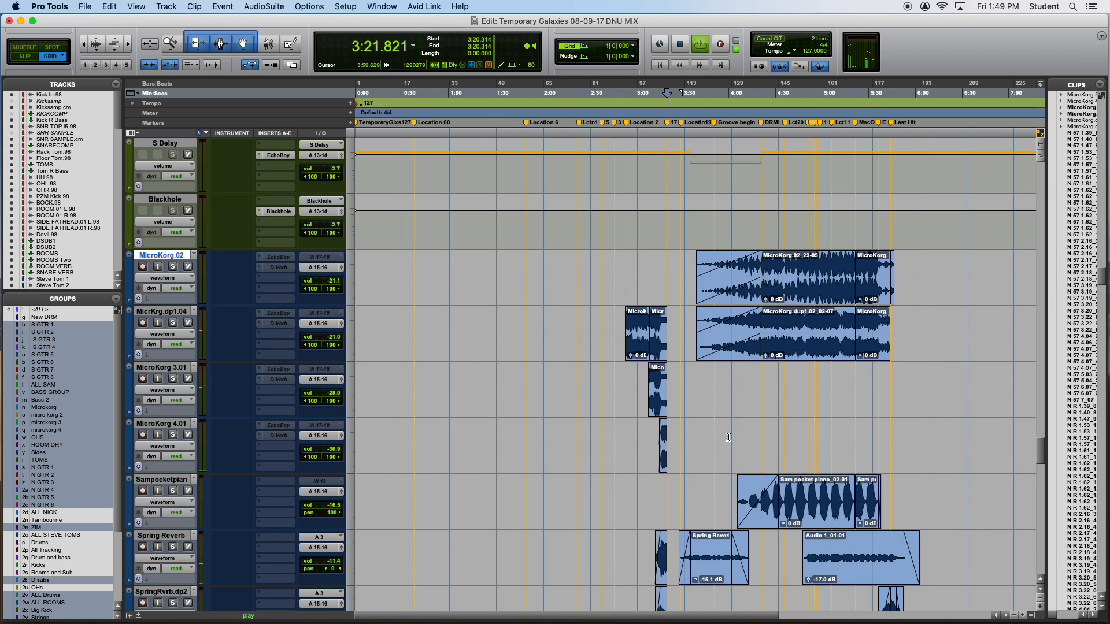
Stop the mix, solo the Vocoder track and play its Vocoder_03-03 clip from 4:43.341
{"action": "scroll", "coordinate": [722, 472], "scroll_direction": "down", "scroll_amount": 5}
{"action": "key", "text": "space"}
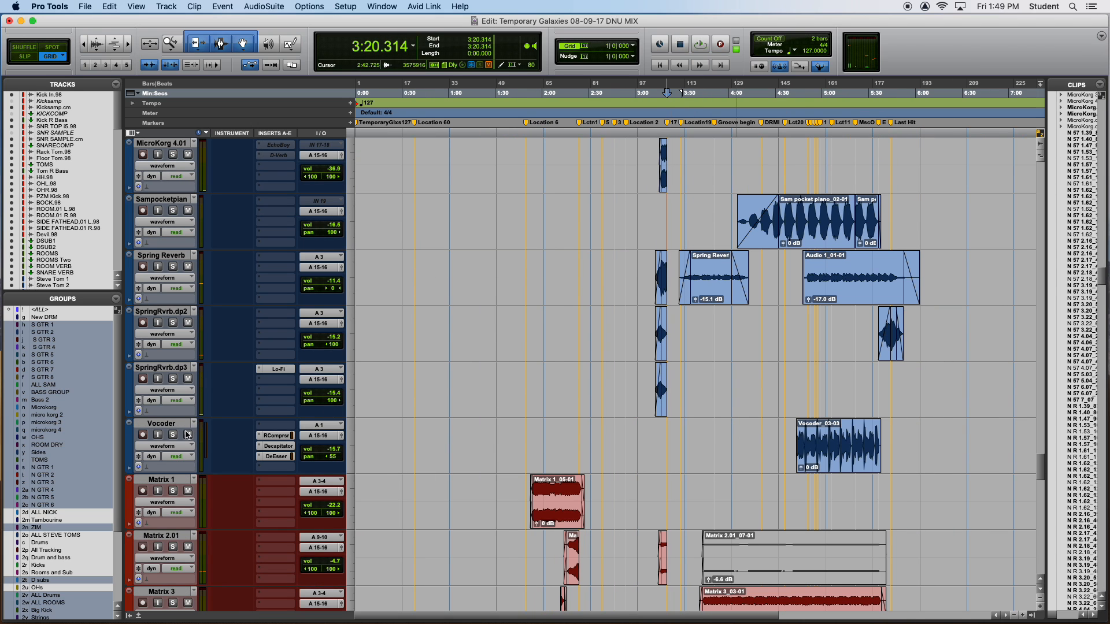
{"action": "left_click", "coordinate": [824, 390]}
{"action": "key", "text": "t"}
{"action": "key", "text": "t"}
{"action": "key", "text": "t"}
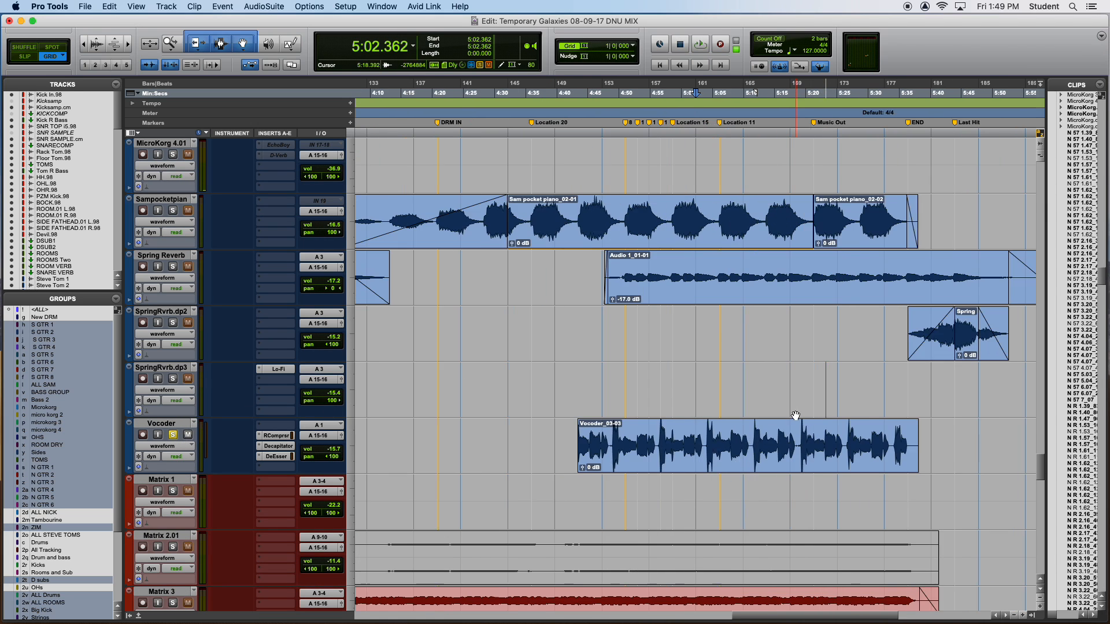
{"action": "left_click", "coordinate": [676, 457]}
{"action": "key", "text": "space"}
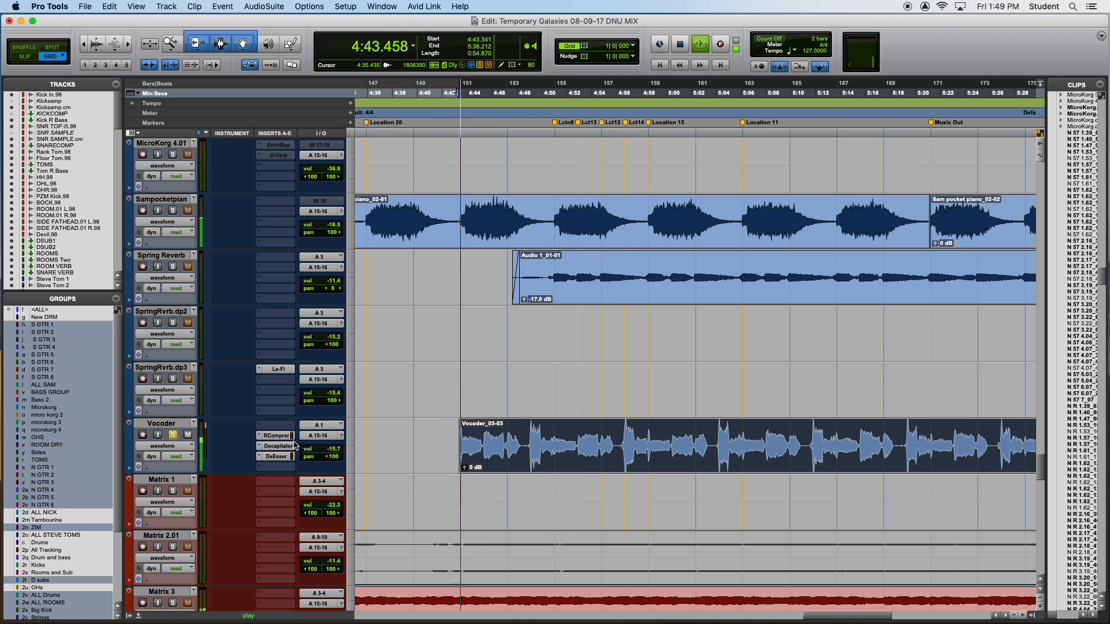
Show the Vocoder's RCompressor settings from the mixer and compare the playing track with all its inserts bypassed and enabled
{"action": "key", "text": "super+equal"}
{"action": "scroll", "coordinate": [907, 260], "scroll_direction": "up", "scroll_amount": 5}
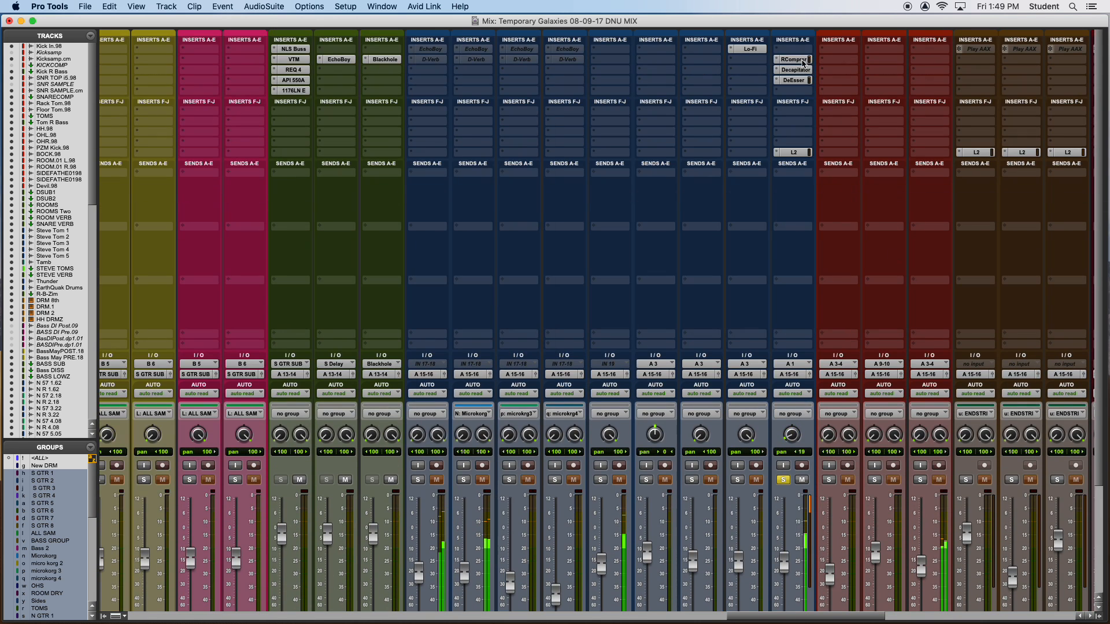
{"action": "left_click", "coordinate": [802, 62]}
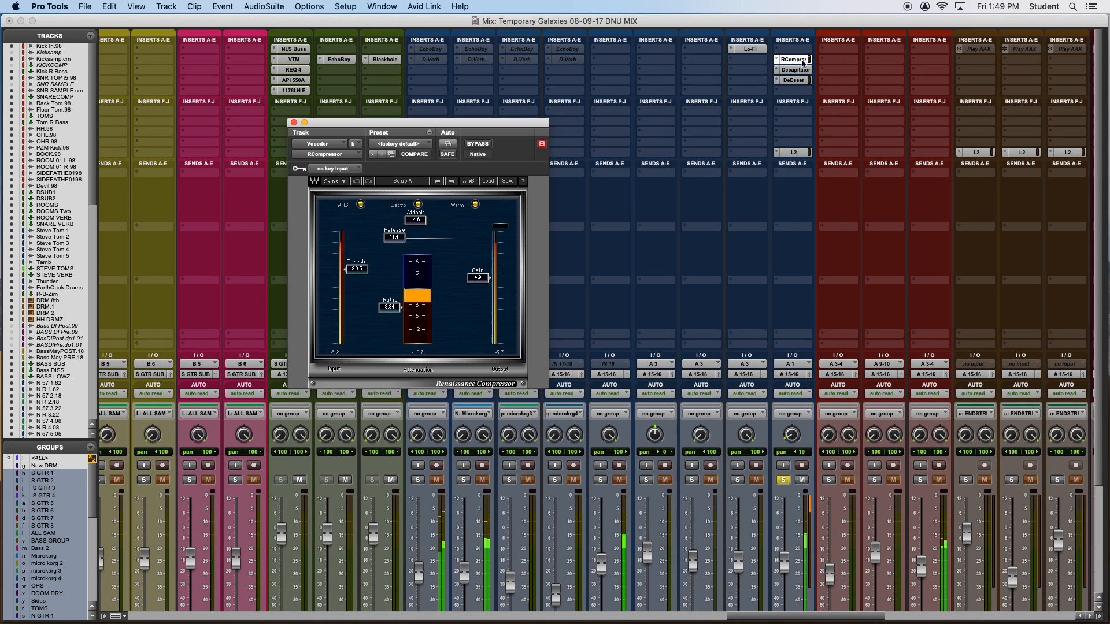
{"action": "left_click", "coordinate": [799, 60], "text": "shift+super"}
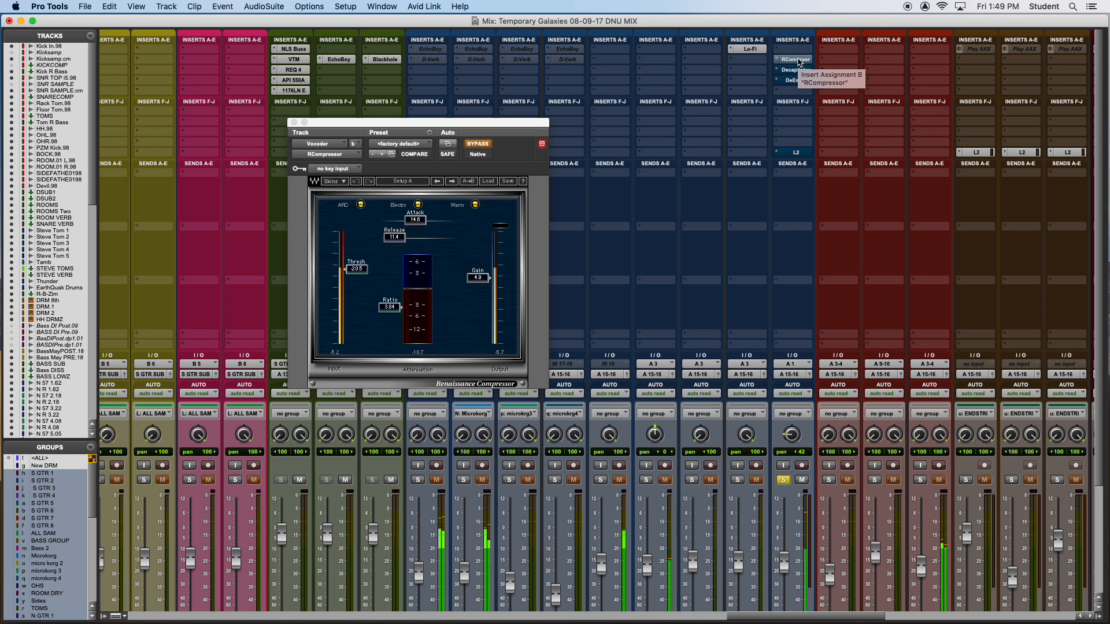
{"action": "left_click", "coordinate": [799, 60], "text": "shift+super"}
Examine the Decapitator, DeEsser and L2 settings on the Vocoder track, then close the plug-in window
{"action": "left_click", "coordinate": [796, 69]}
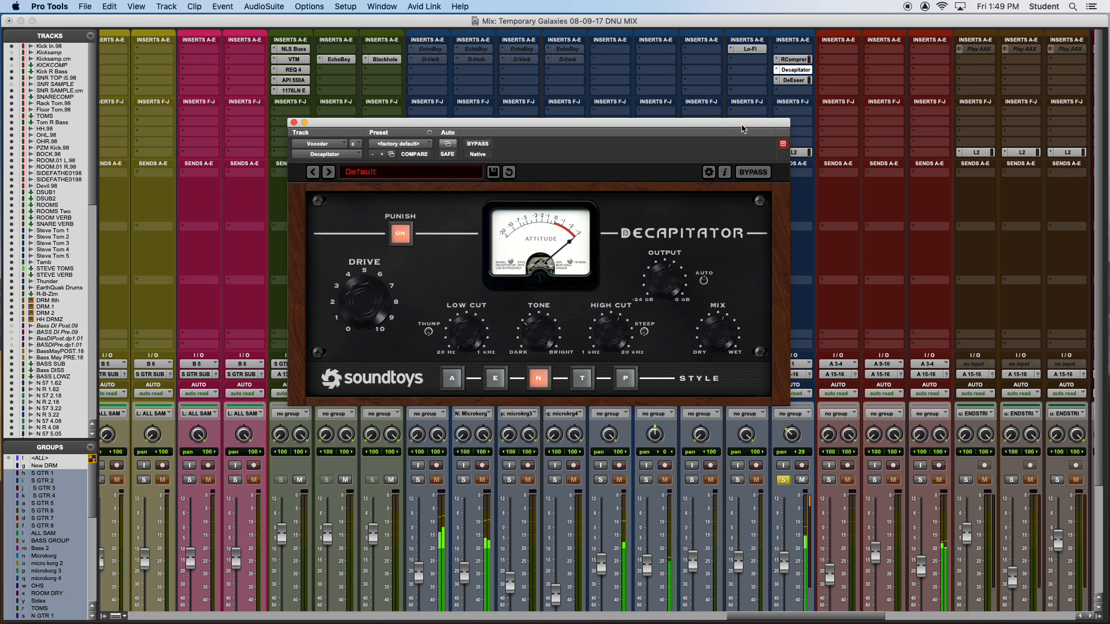
{"action": "left_click_drag", "start_coordinate": [744, 127], "coordinate": [682, 115]}
{"action": "left_click", "coordinate": [795, 80]}
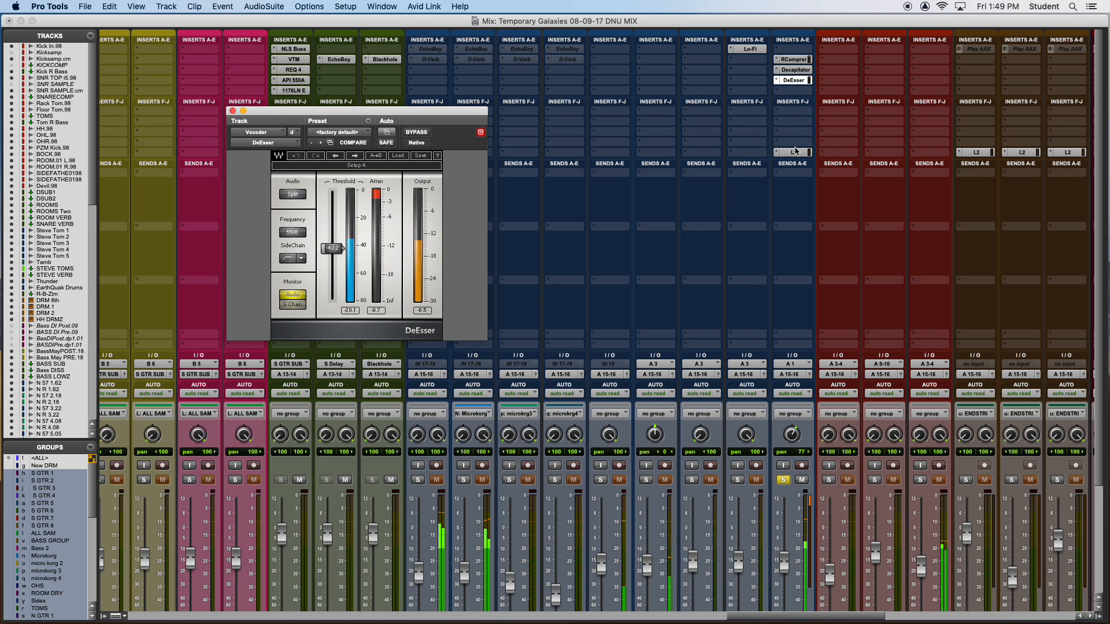
{"action": "left_click", "coordinate": [795, 152]}
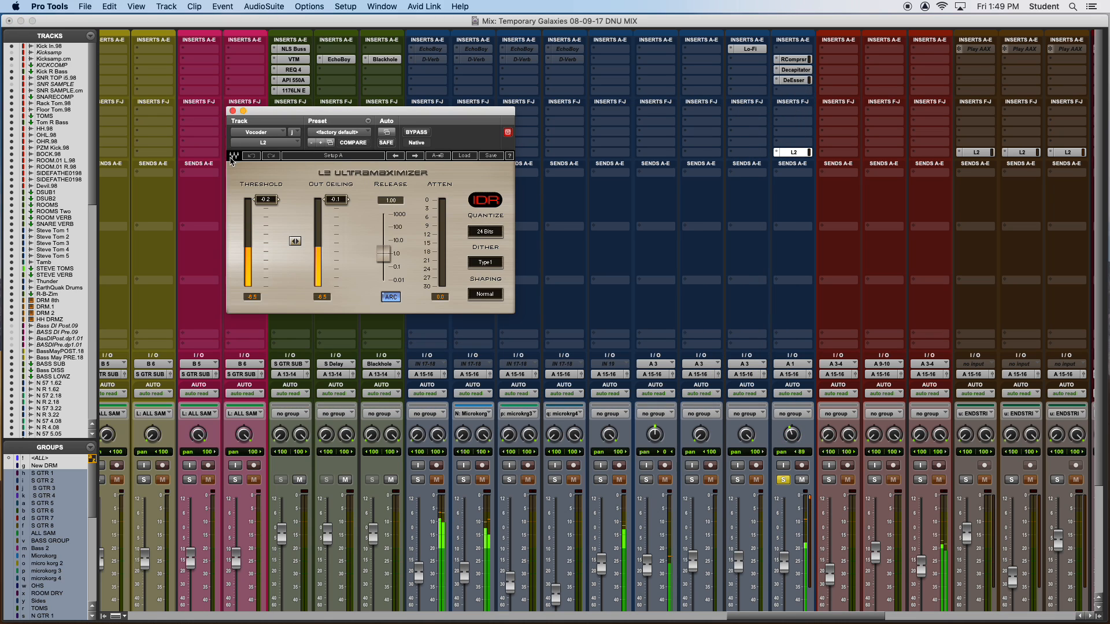
{"action": "left_click", "coordinate": [232, 110]}
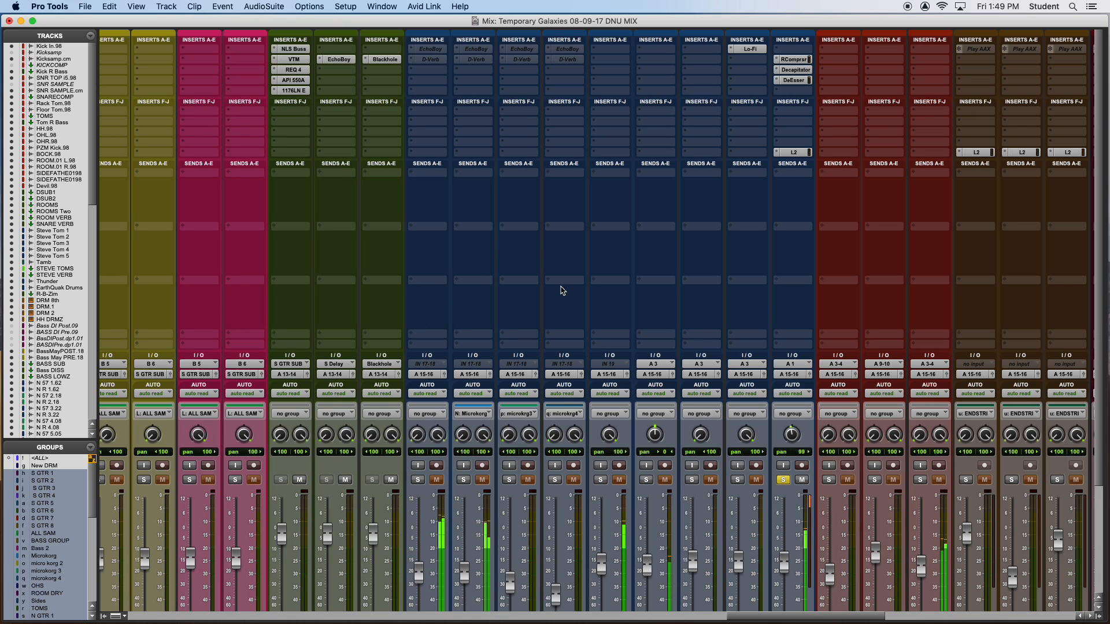
Compare the Vocoder in the full mix and soloed during playback, leaving its solo off
{"action": "scroll", "coordinate": [563, 291], "scroll_direction": "down", "scroll_amount": 5}
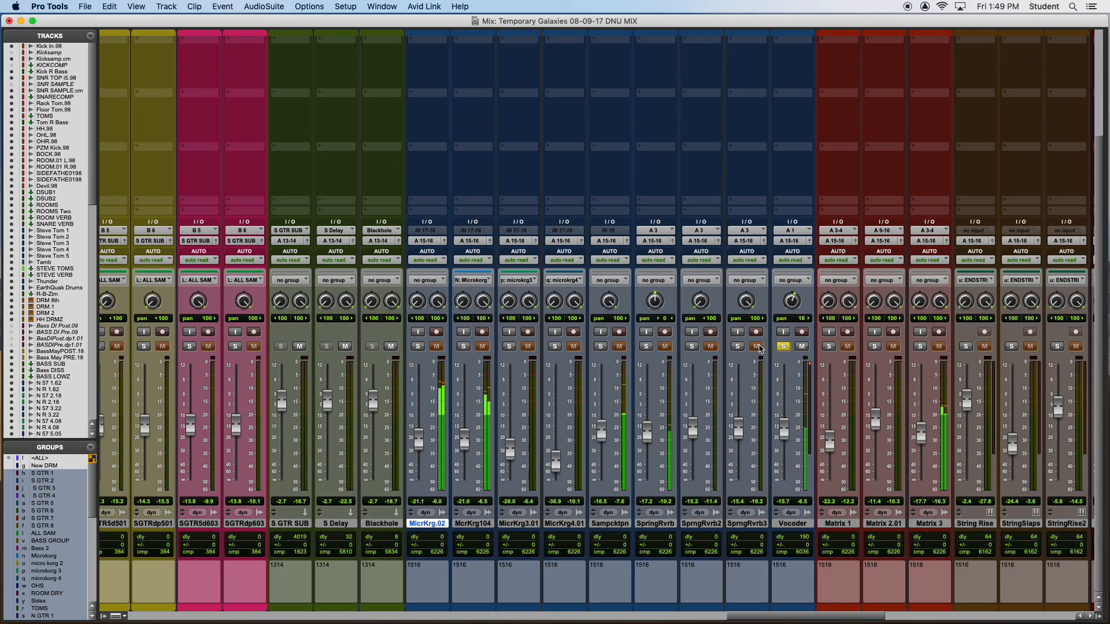
{"action": "left_click", "coordinate": [784, 346]}
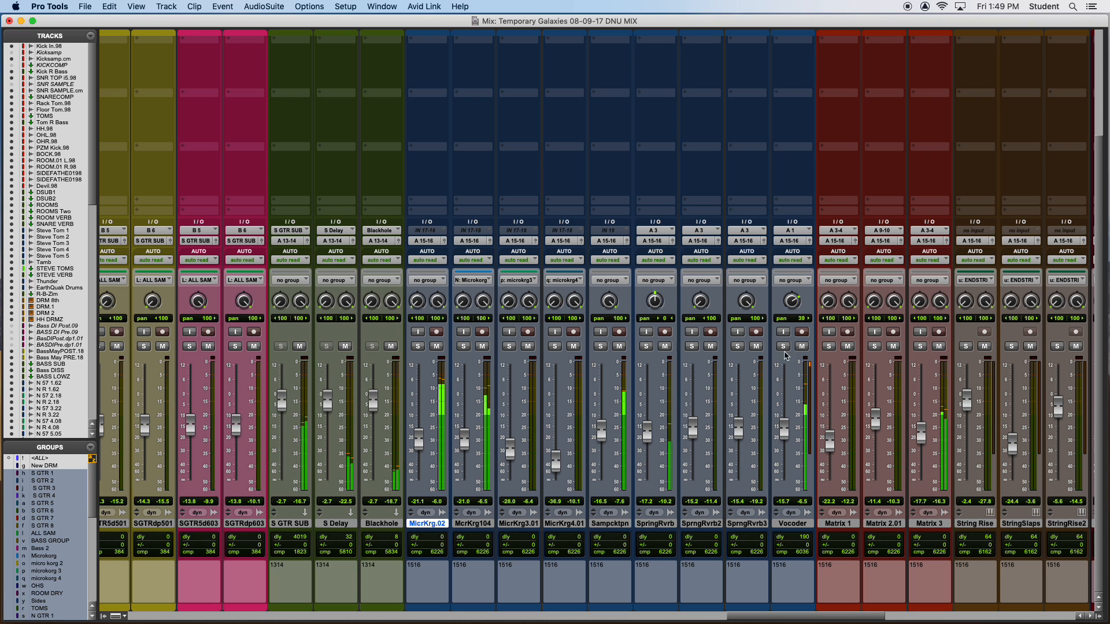
{"action": "scroll", "coordinate": [786, 408], "scroll_direction": "right", "scroll_amount": 3}
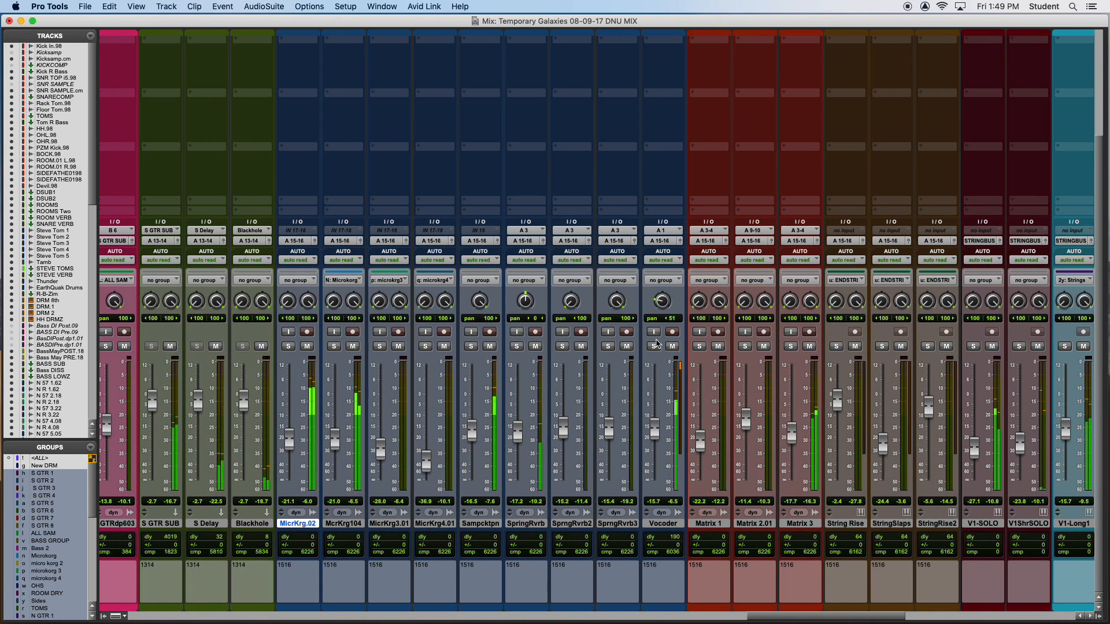
{"action": "left_click", "coordinate": [654, 346]}
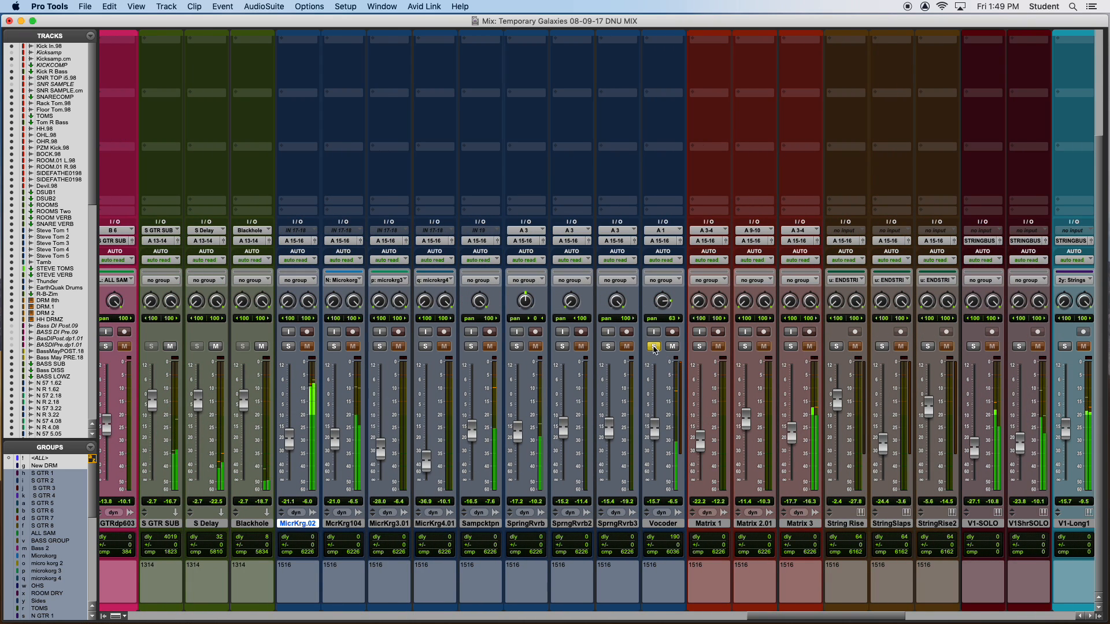
{"action": "left_click", "coordinate": [654, 347]}
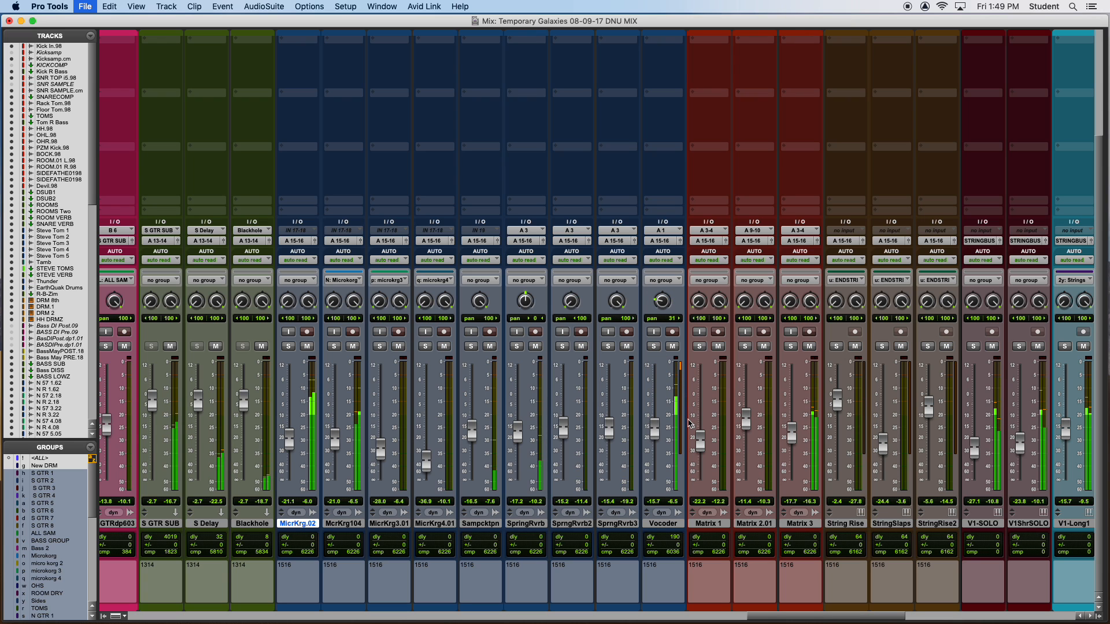
Return to the Edit window, stop the mix, solo Matrix 1 and play its Matrix 1_05-01 clip from 1:52.665
{"action": "key", "text": "super+equal"}
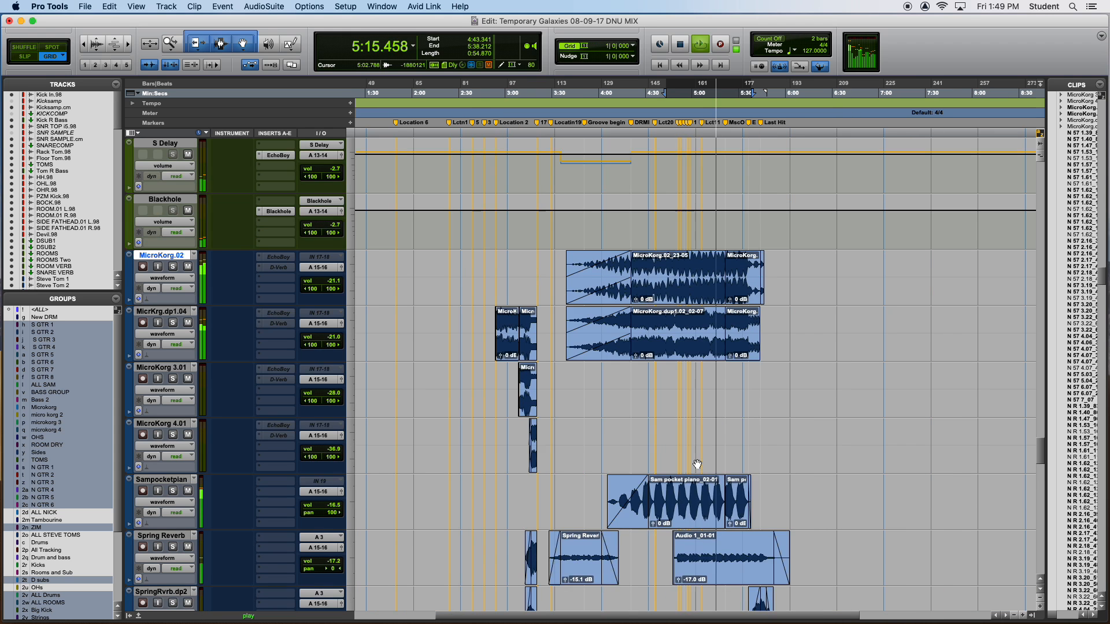
{"action": "scroll", "coordinate": [566, 484], "scroll_direction": "down", "scroll_amount": 3}
{"action": "key", "text": "space"}
{"action": "left_click", "coordinate": [427, 394]}
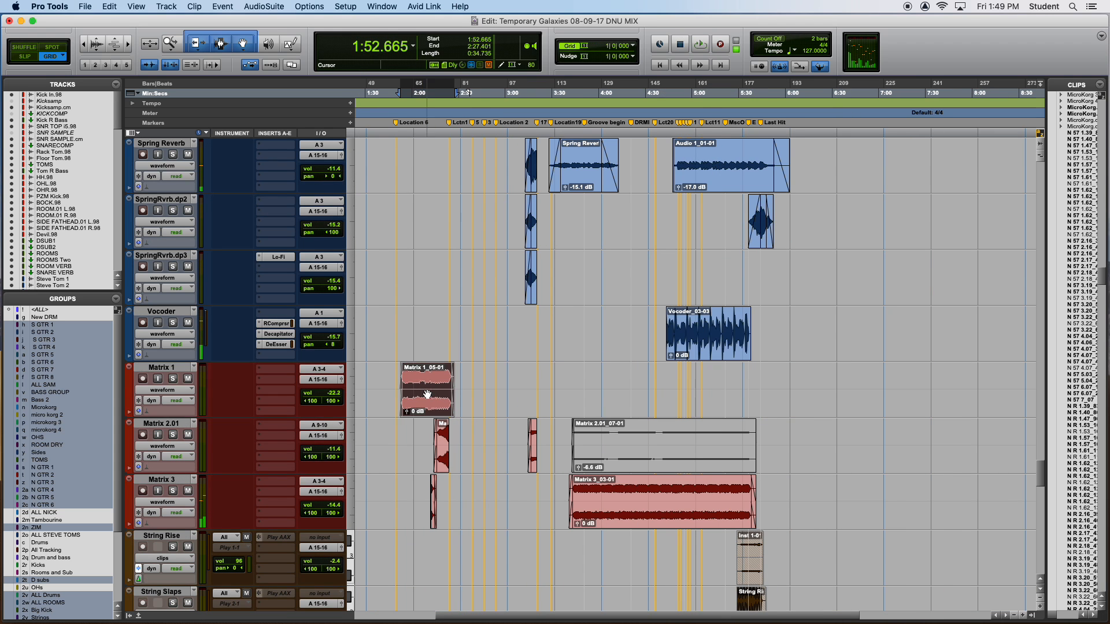
{"action": "key", "text": "space"}
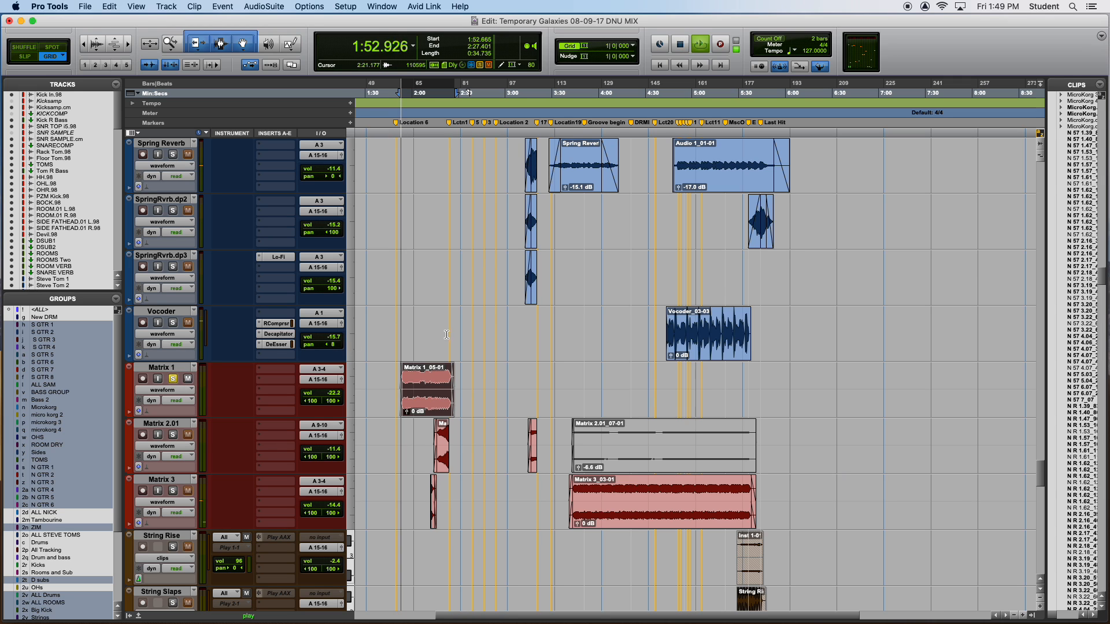
Examine the clip arrangement on Matrix 1, Matrix 2.01 and Matrix 3 while the soloed Matrix 1 clip plays
{"action": "left_click", "coordinate": [445, 334]}
{"action": "scroll", "coordinate": [453, 333], "scroll_direction": "down", "scroll_amount": 3}
{"action": "key", "text": "super+bracketright"}
{"action": "key", "text": "super+bracketright"}
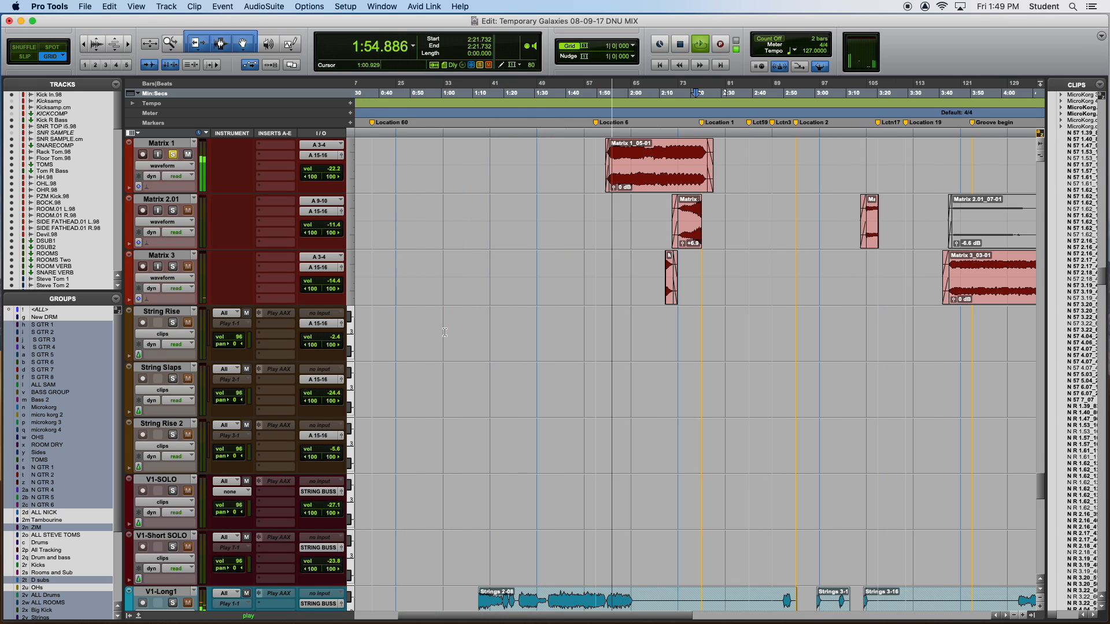
{"action": "scroll", "coordinate": [467, 331], "scroll_direction": "up", "scroll_amount": 3}
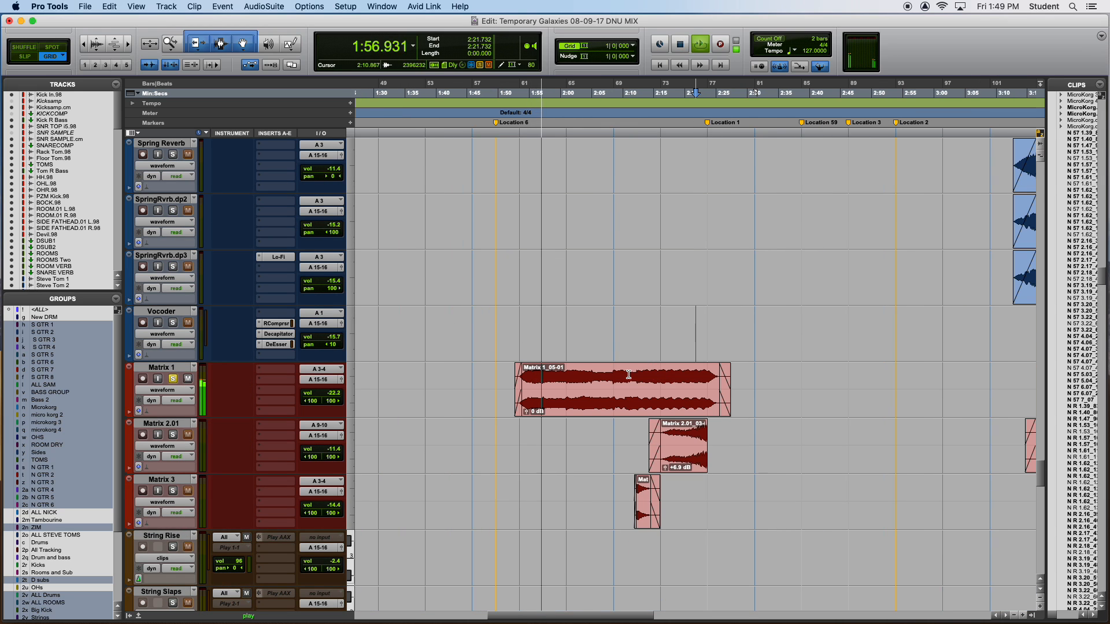
{"action": "key", "text": "super+bracketleft"}
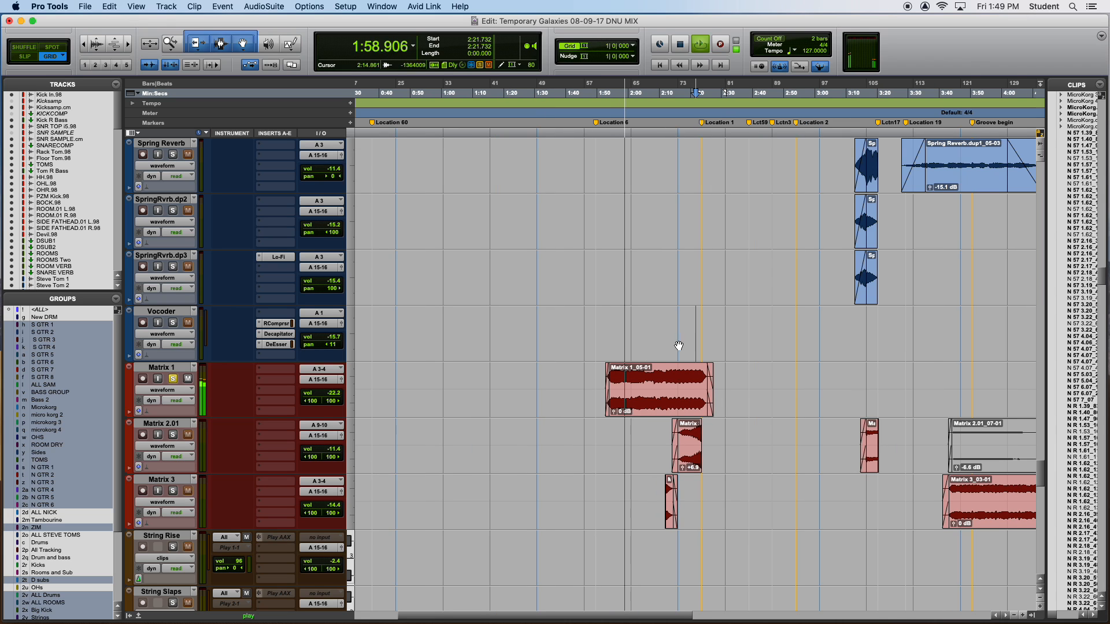
{"action": "key", "text": "super+bracketright"}
{"action": "key", "text": "super+bracketright"}
{"action": "key", "text": "super+bracketleft"}
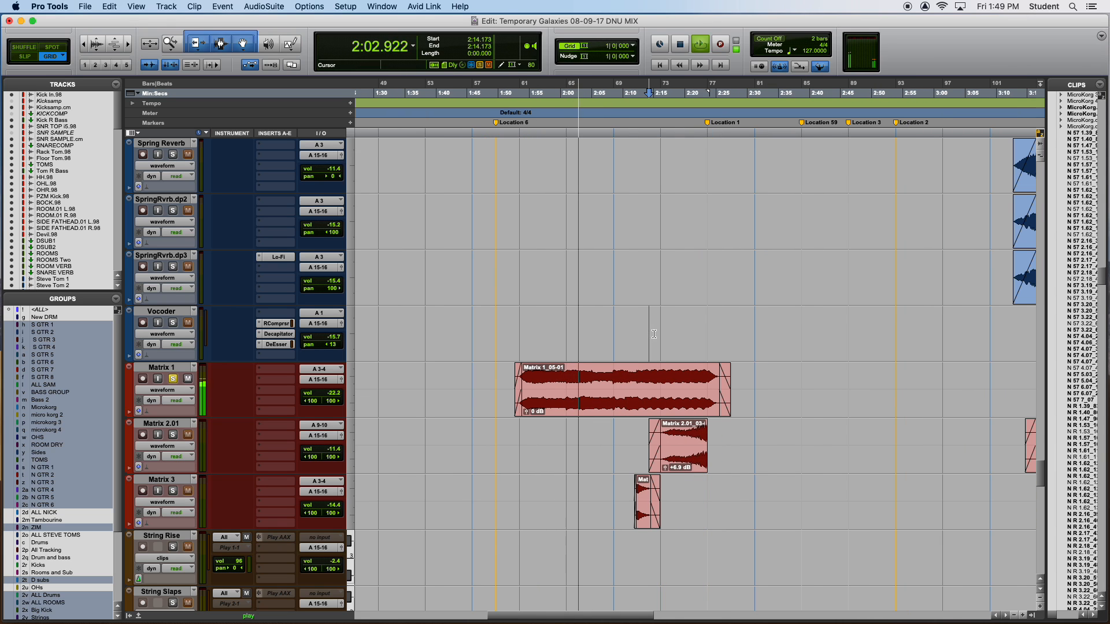
{"action": "key", "text": "super+bracketright"}
{"action": "key", "text": "super+bracketleft"}
{"action": "key", "text": "super+bracketleft"}
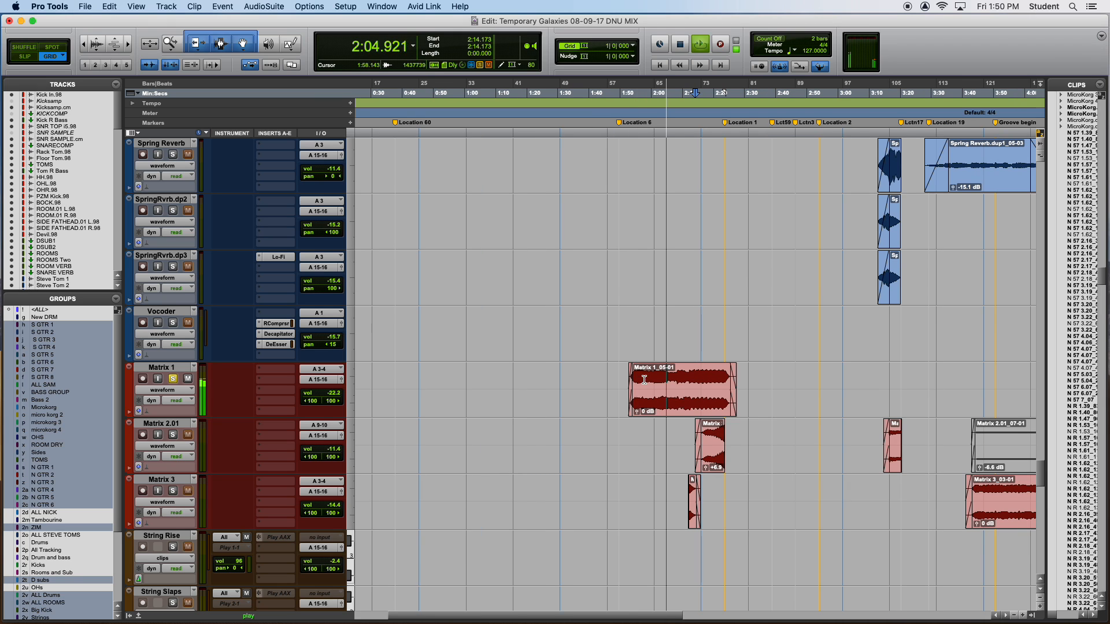
{"action": "key", "text": "super+bracketright"}
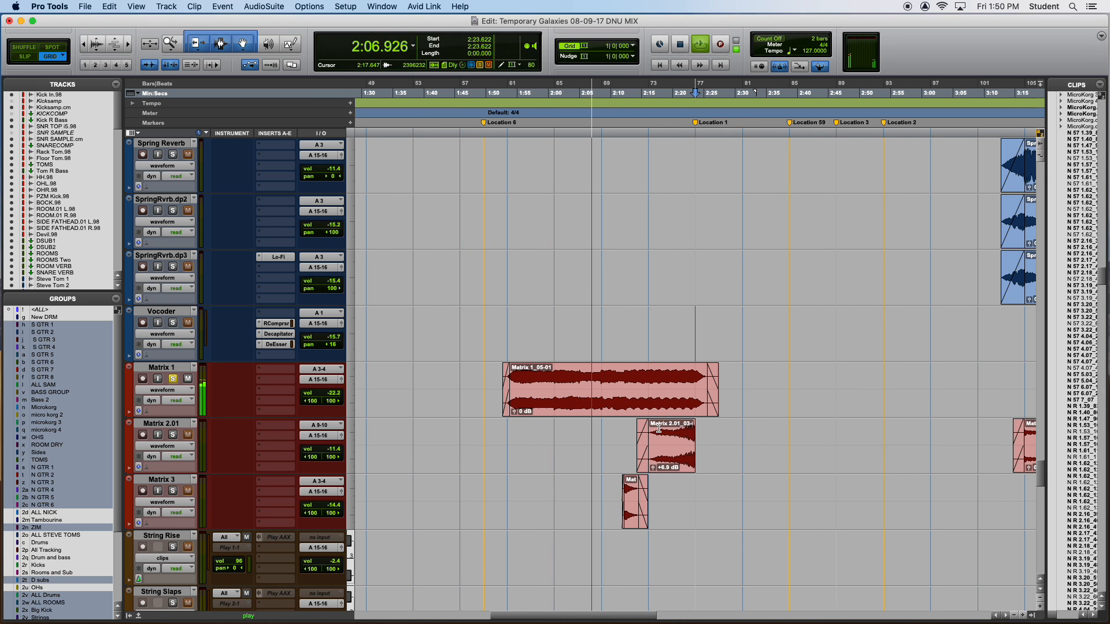
{"action": "scroll", "coordinate": [658, 436], "scroll_direction": "right", "scroll_amount": 5}
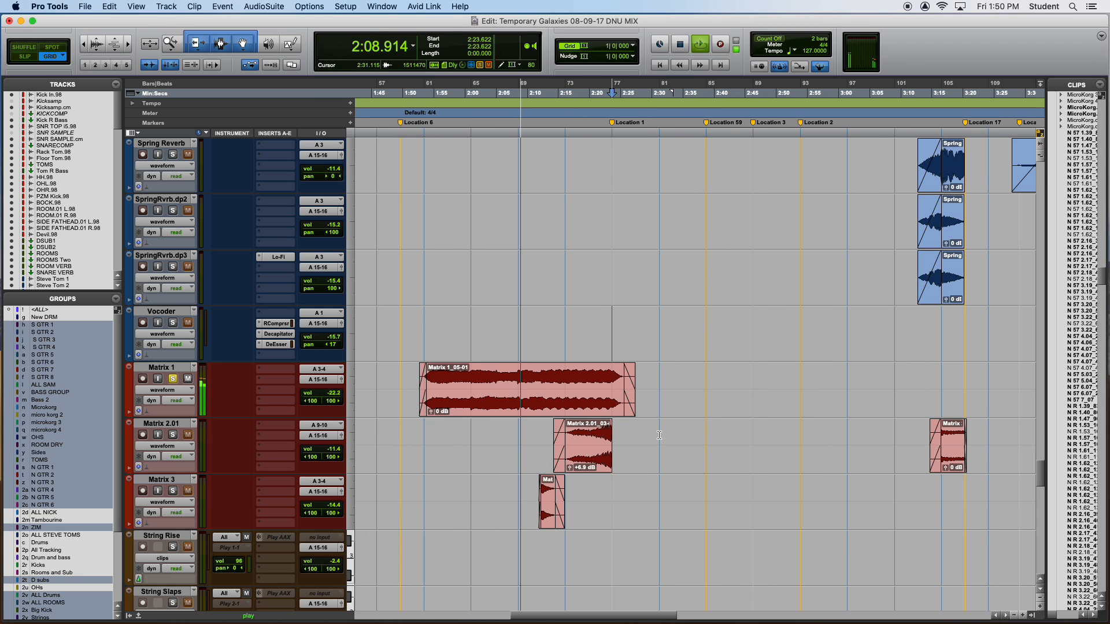
{"action": "key", "text": "super+bracketleft"}
{"action": "scroll", "coordinate": [670, 433], "scroll_direction": "up", "scroll_amount": 3}
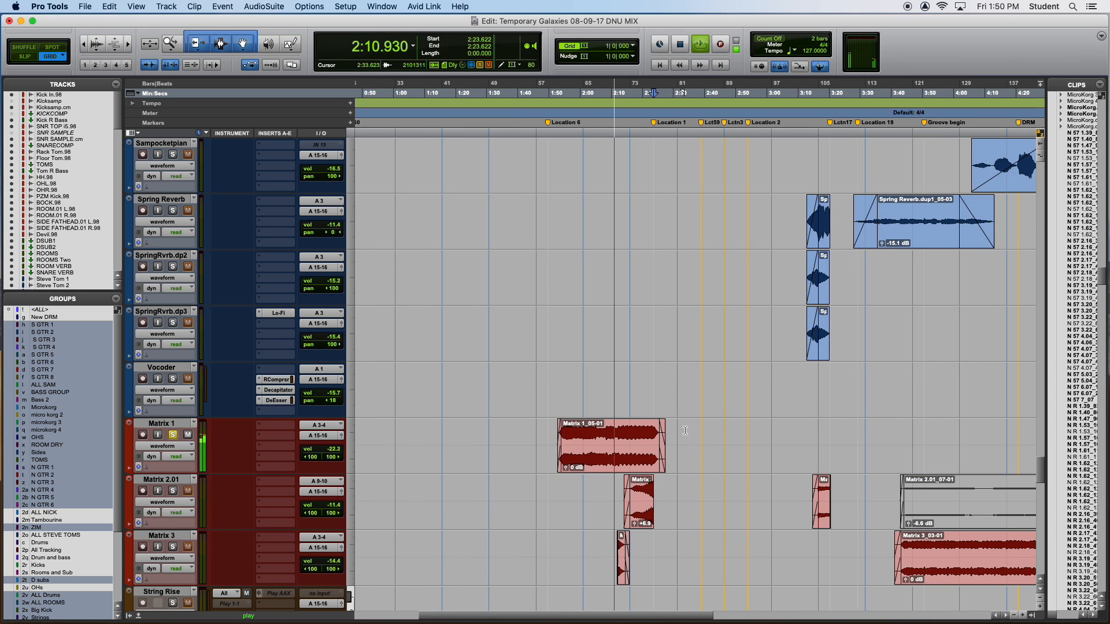
{"action": "scroll", "coordinate": [684, 445], "scroll_direction": "down", "scroll_amount": 3}
{"action": "key", "text": "super+bracketleft"}
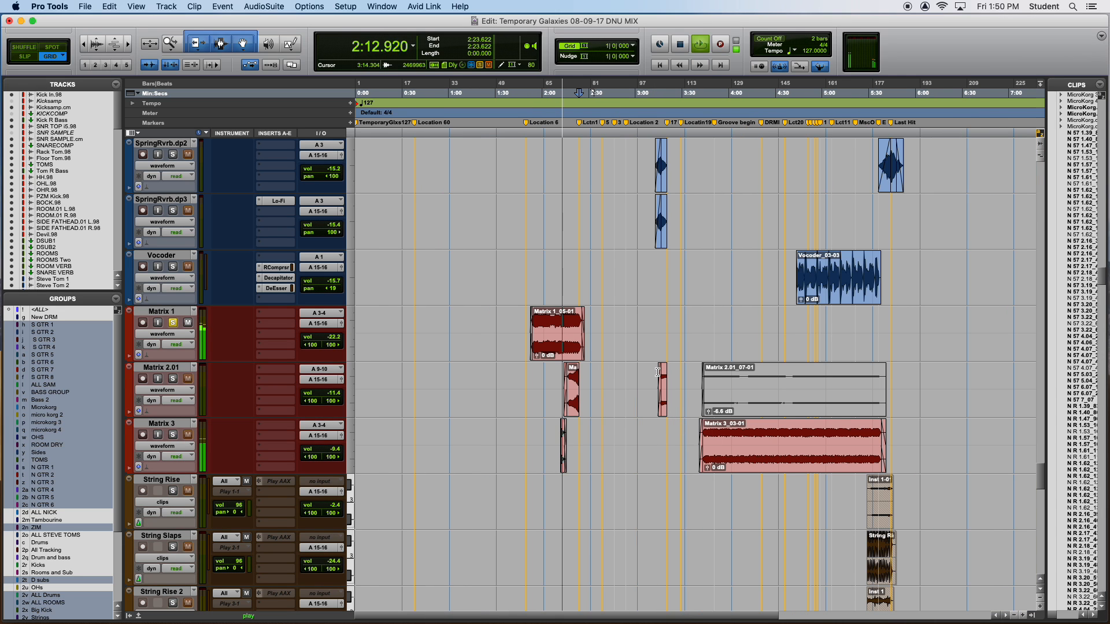
Solo Matrix 2.01 in place of Matrix 1, listen to its Matrix 2.01_03-01 clip and stop playback
{"action": "key", "text": "super+bracketright"}
{"action": "left_click", "coordinate": [172, 378]}
{"action": "left_click", "coordinate": [172, 323]}
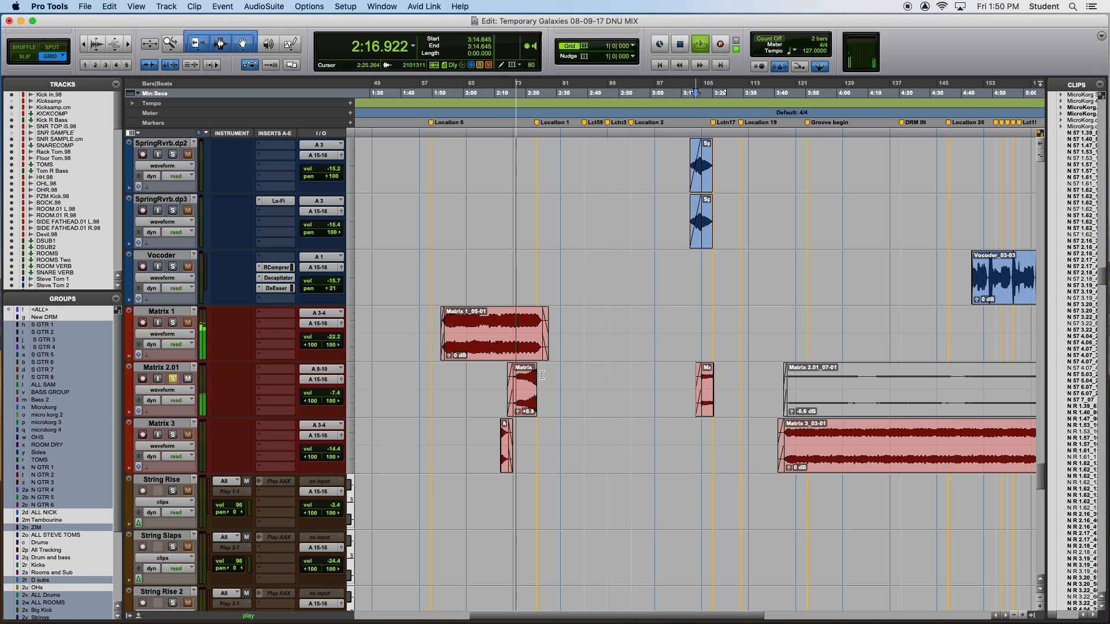
{"action": "key", "text": "super+bracketright"}
{"action": "key", "text": "super+bracketright"}
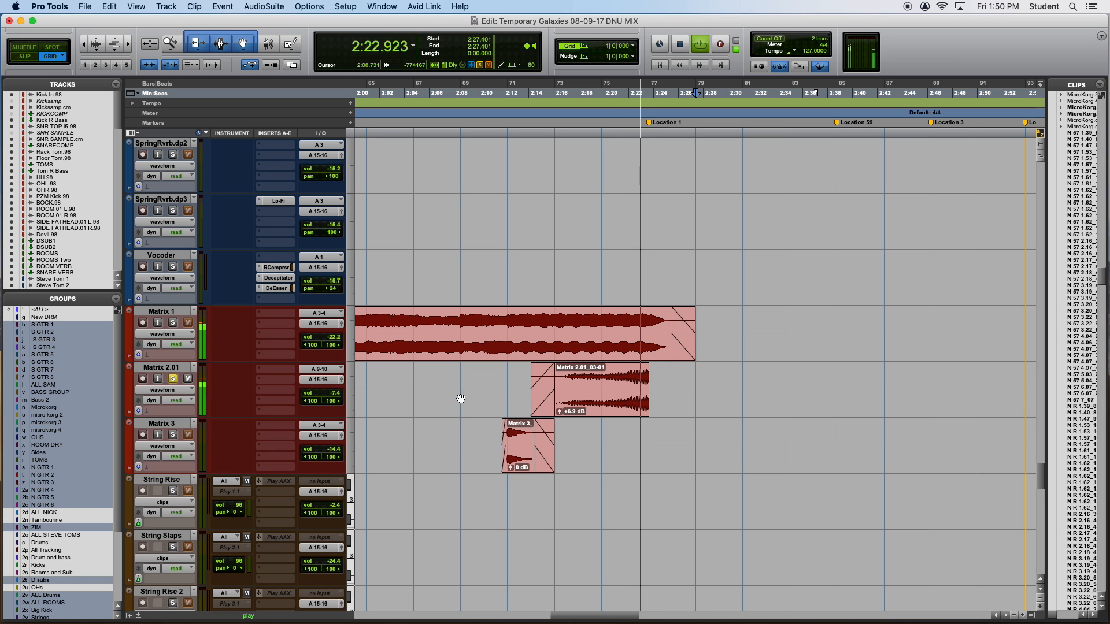
{"action": "key", "text": "space"}
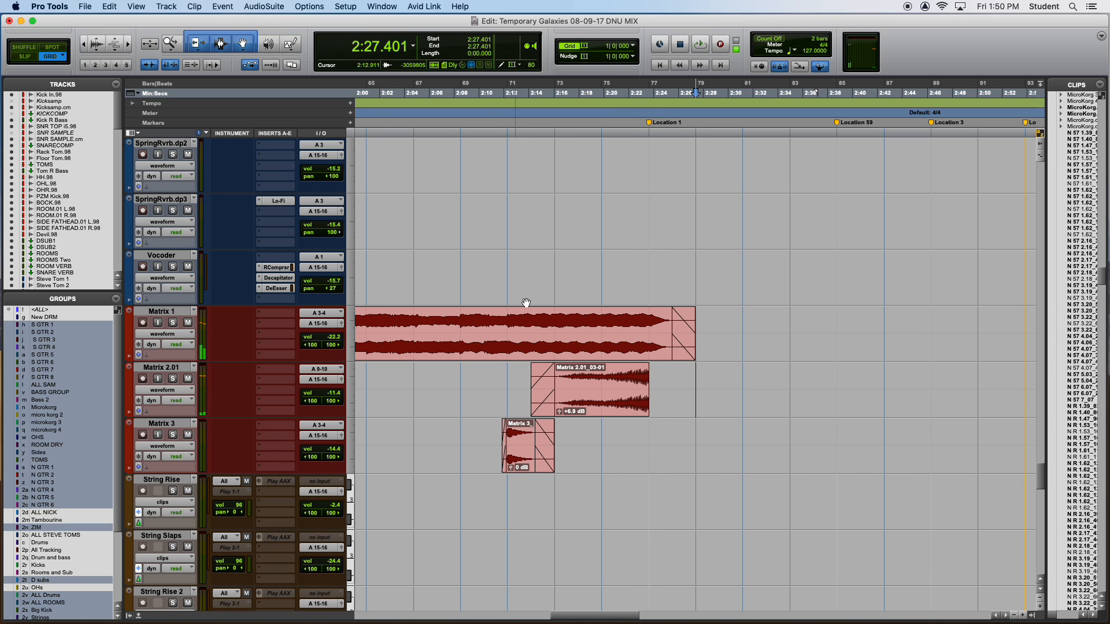
With the Matrix 2.01 solo cleared, play the full mix from 2:16.063 past the Matrix 2.01_03-01 clip and stop
{"action": "left_click", "coordinate": [555, 269]}
{"action": "key", "text": "space"}
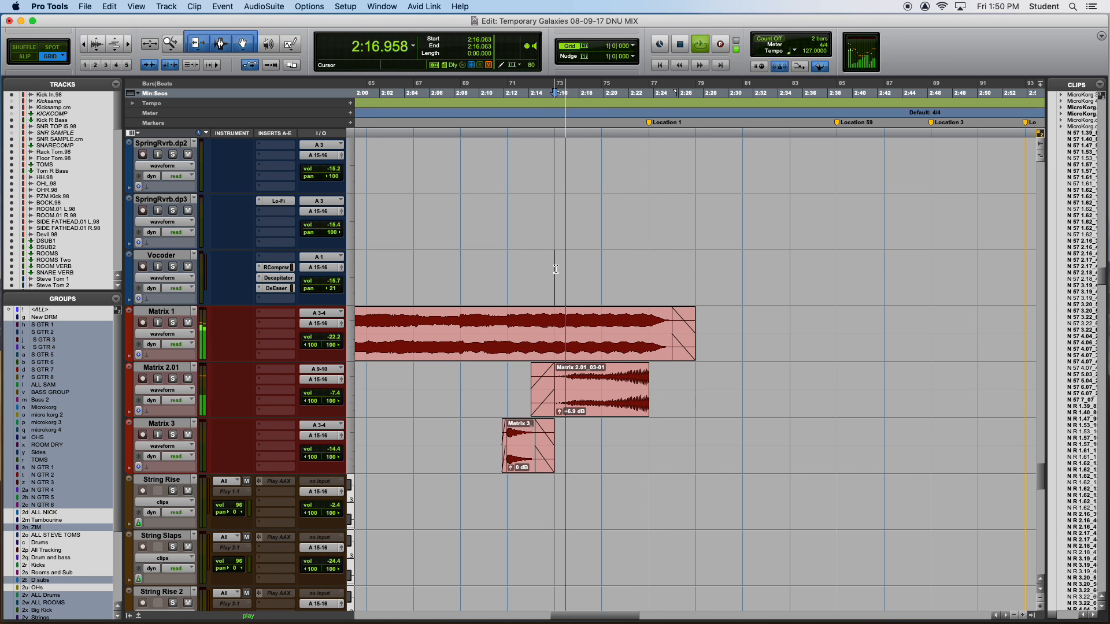
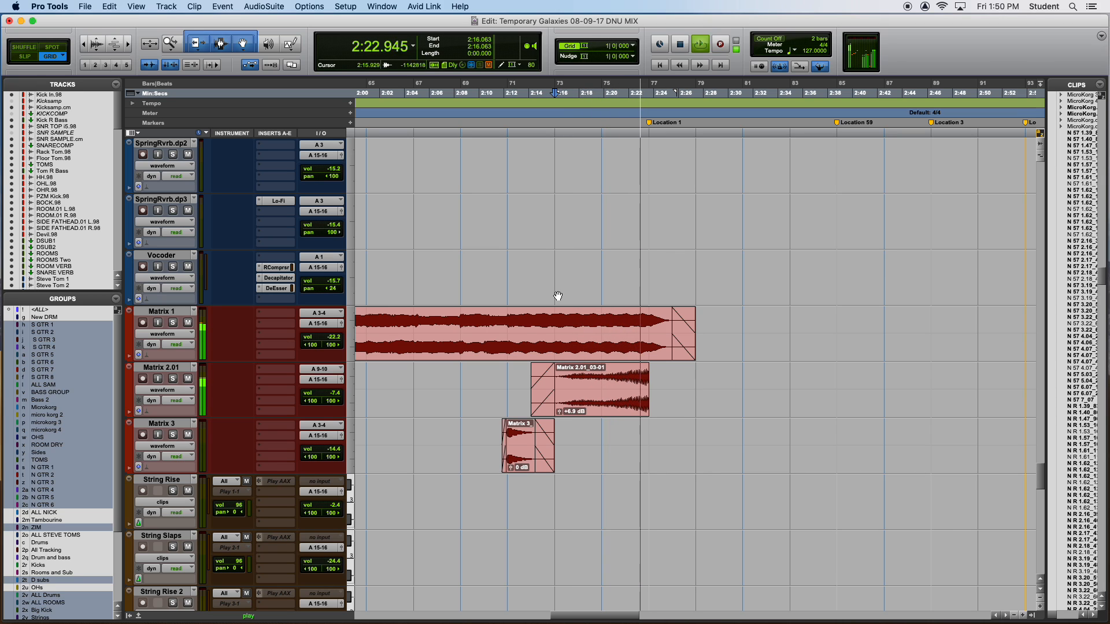
{"action": "key", "text": "space"}
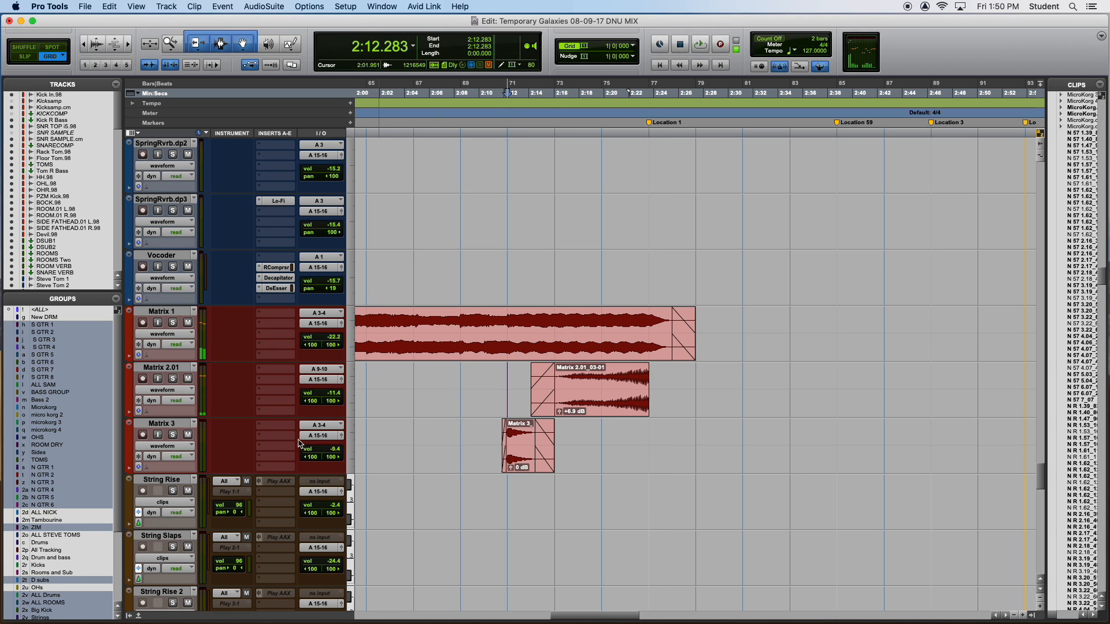
Solo Matrix 3 and play its first clip from 2:12.283, then restart playback from 2:08.503
{"action": "key", "text": "space"}
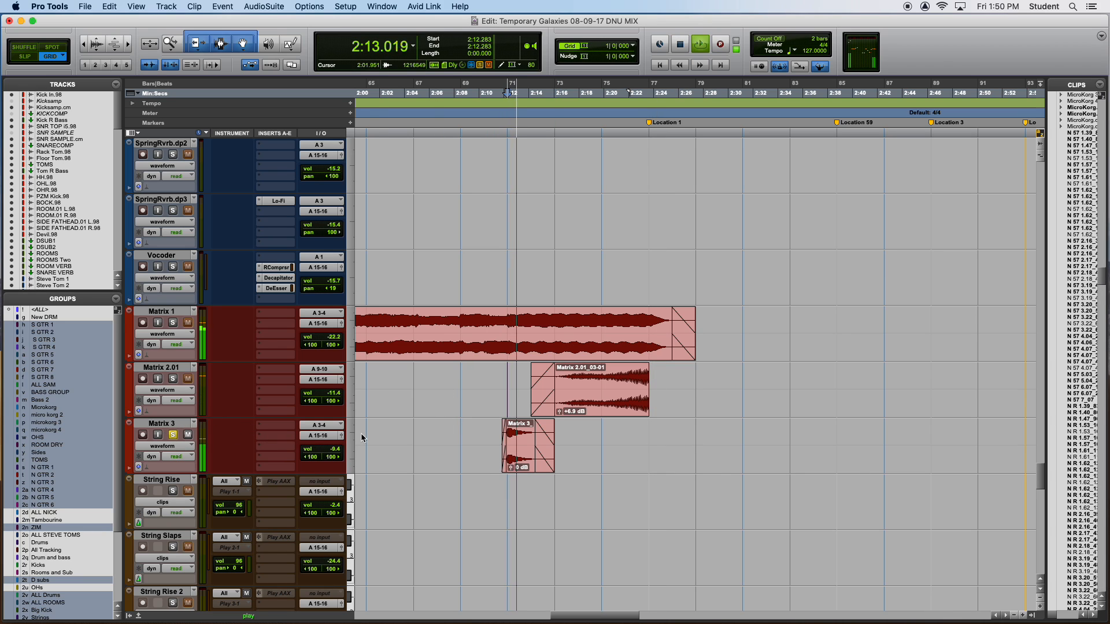
{"action": "left_click", "coordinate": [471, 432]}
{"action": "key", "text": "space"}
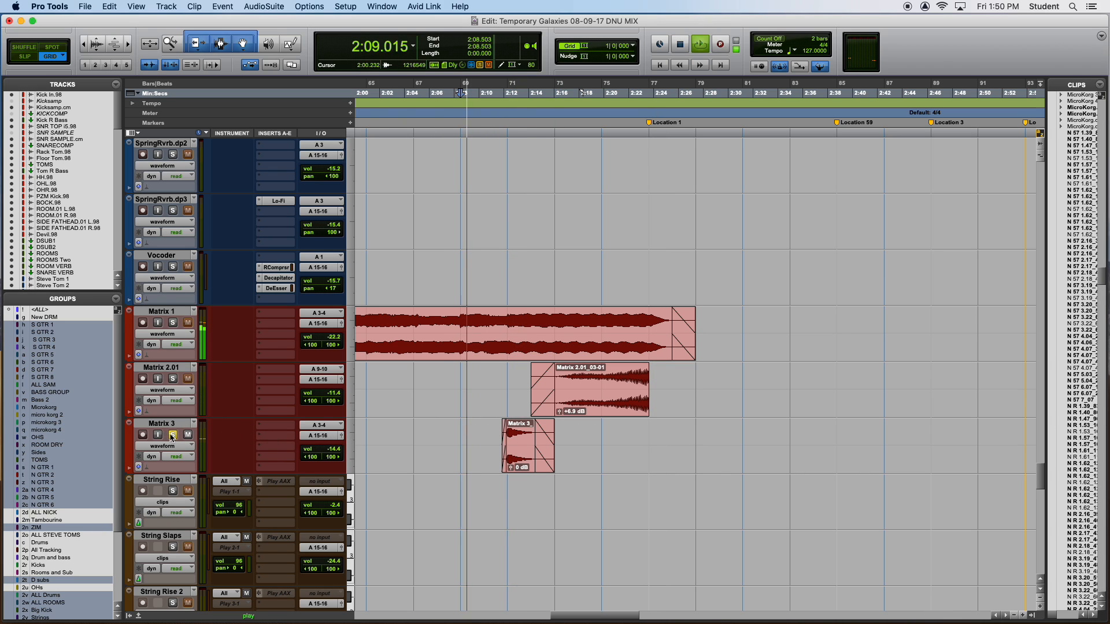
With the Matrix 3 solo cleared, listen to the full mix around the first Matrix 3 clip and stop playback
{"action": "left_click", "coordinate": [568, 428]}
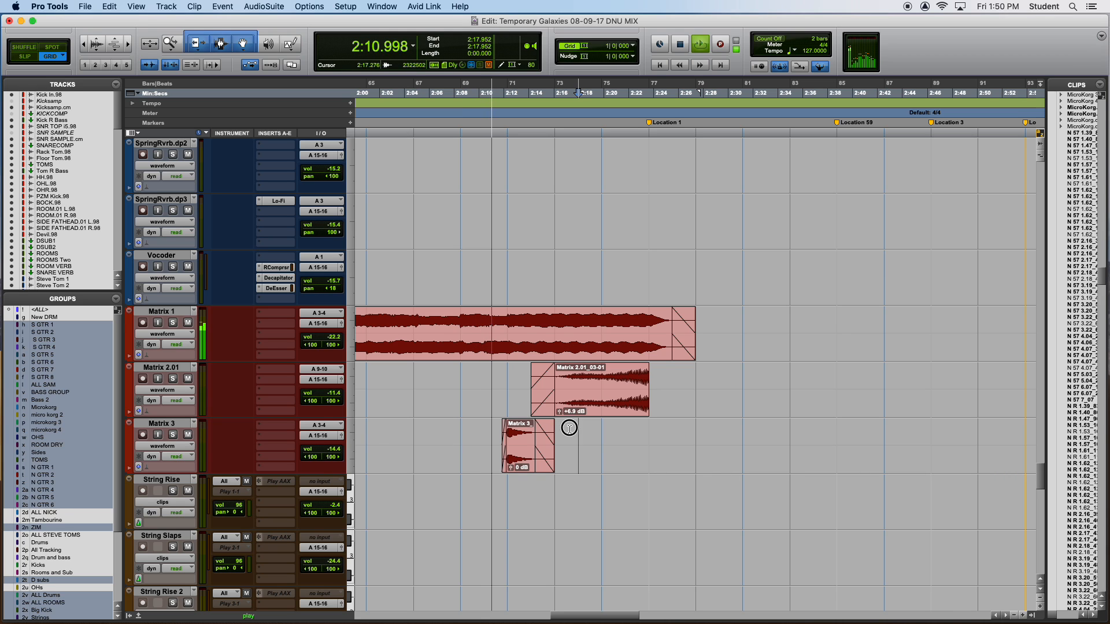
{"action": "key", "text": "t"}
{"action": "key", "text": "t"}
{"action": "key", "text": "r"}
{"action": "key", "text": "r"}
{"action": "key", "text": "r"}
{"action": "key", "text": "r"}
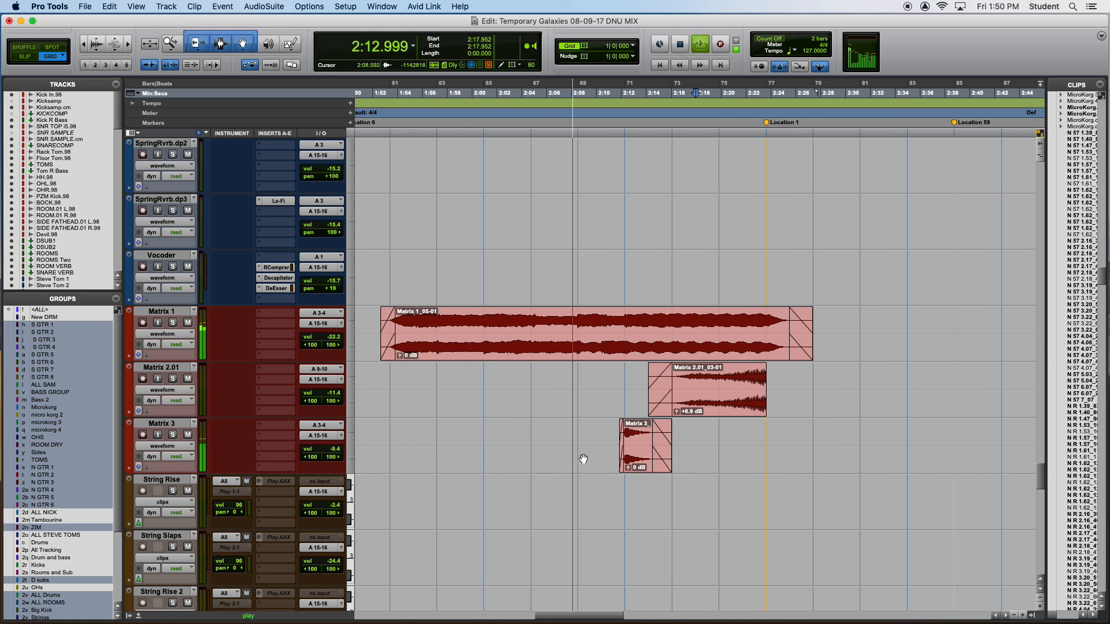
{"action": "key", "text": "space"}
Solo Matrix 2.01, play its clip from 3:16.535 and clear the solo
{"action": "left_click", "coordinate": [884, 435]}
{"action": "key", "text": "t"}
{"action": "key", "text": "t"}
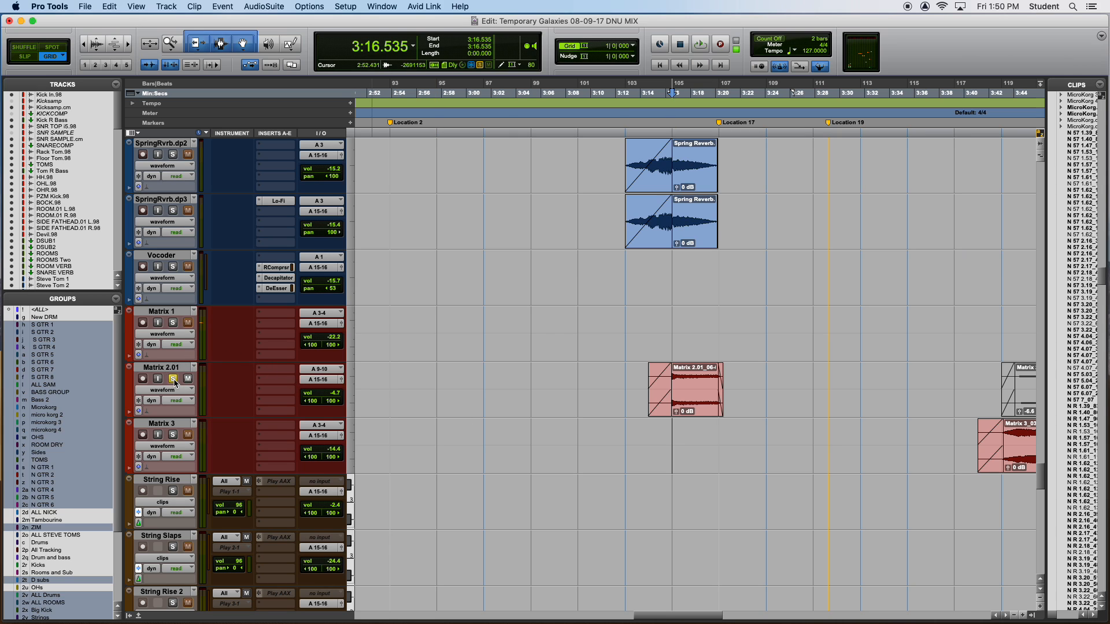
{"action": "key", "text": "space"}
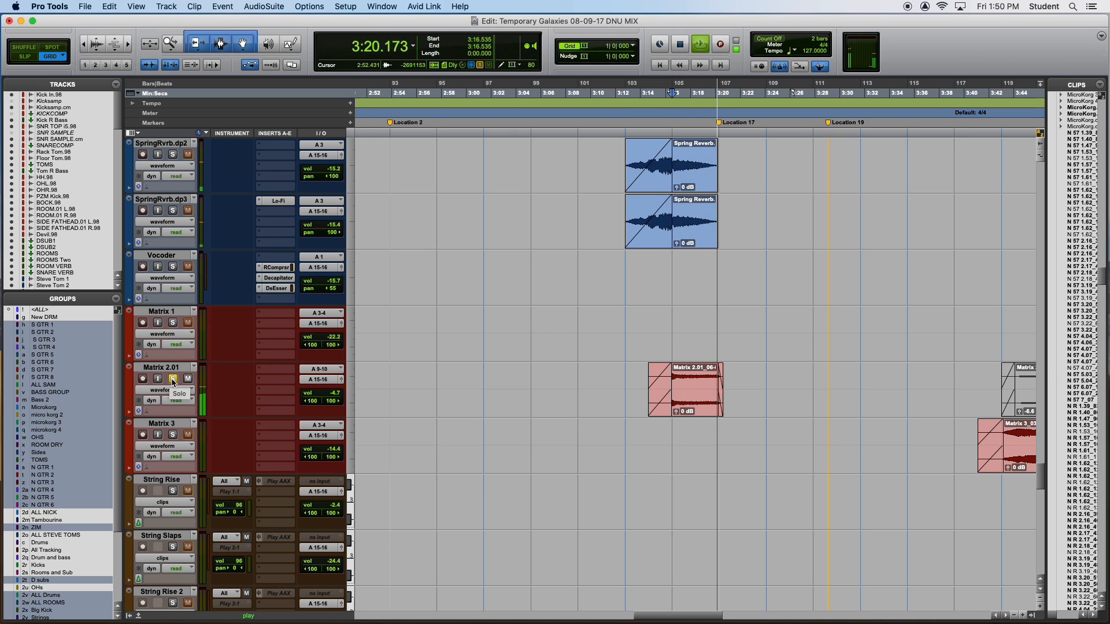
{"action": "left_click", "coordinate": [172, 379]}
Continue playback from 3:44.881 and solo Matrix 3 to hear its Matrix 3_03-01 clip
{"action": "key", "text": "r"}
{"action": "key", "text": "r"}
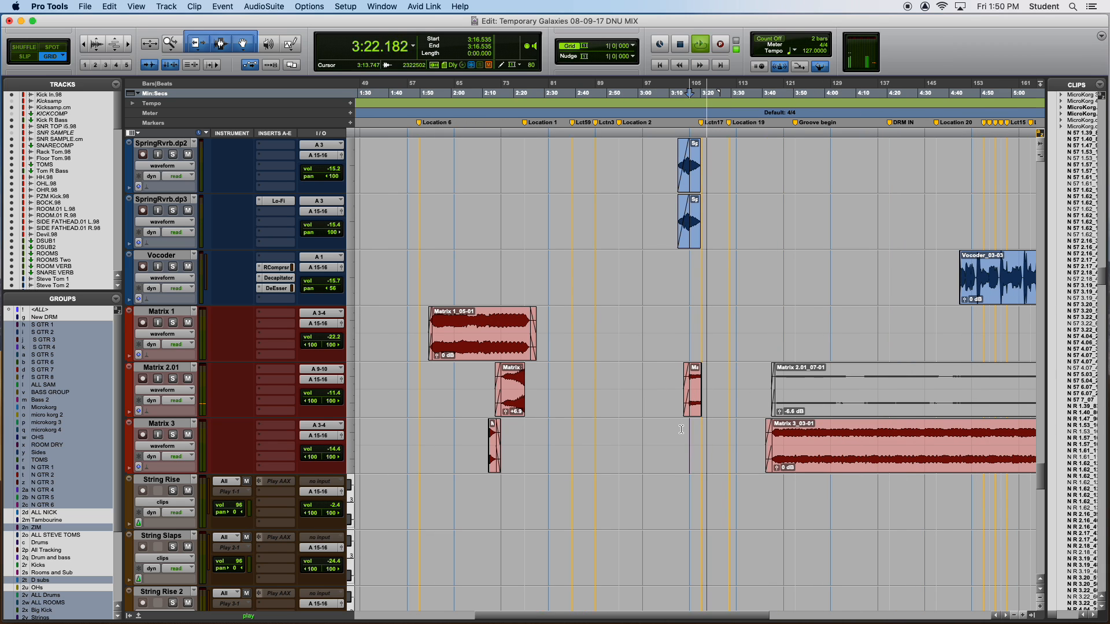
{"action": "left_click", "coordinate": [777, 489]}
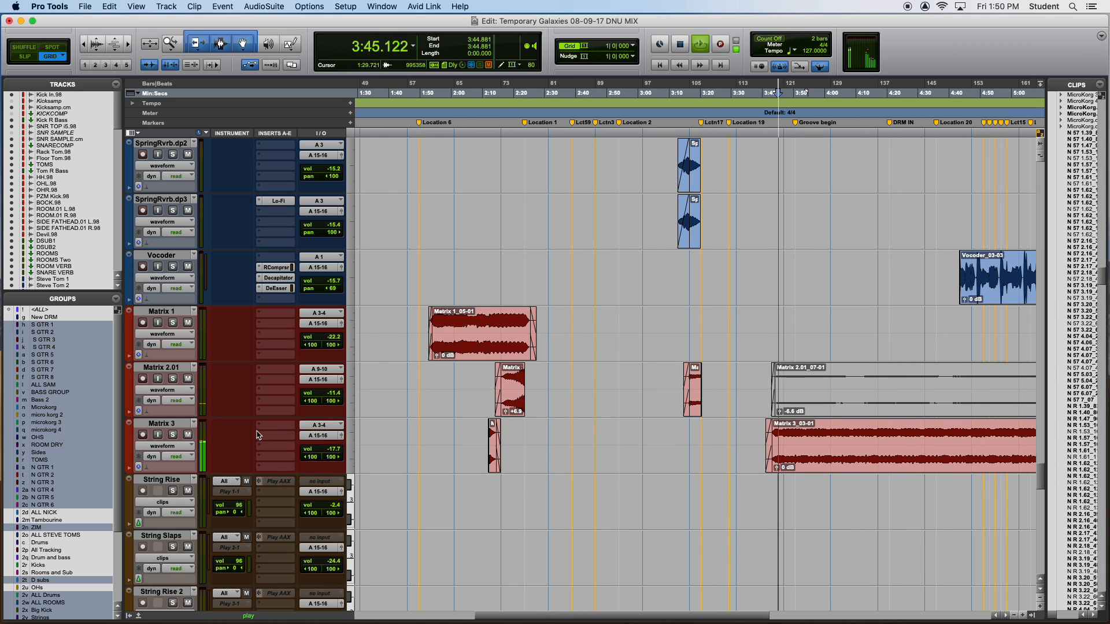
{"action": "left_click", "coordinate": [172, 434]}
{"action": "key", "text": "t"}
{"action": "key", "text": "t"}
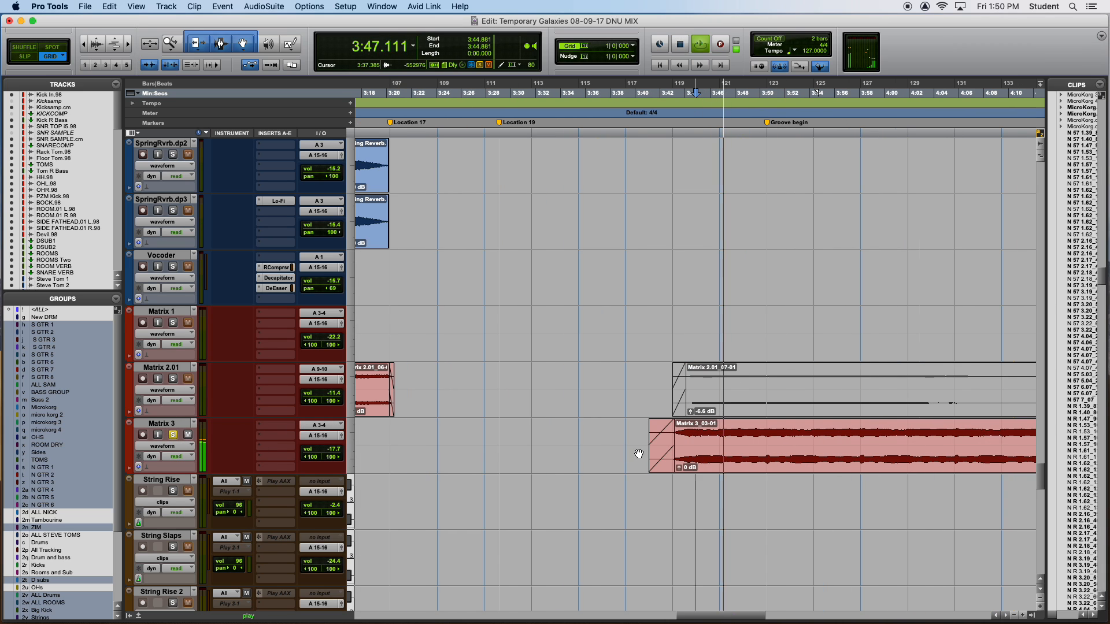
Survey the spring reverb, vocoder, Matrix and string clips across the song during playback, clear the Matrix 3 solo and stop
{"action": "key", "text": "r"}
{"action": "key", "text": "r"}
{"action": "key", "text": "r"}
{"action": "scroll", "coordinate": [789, 500], "scroll_direction": "left", "scroll_amount": 1}
{"action": "scroll", "coordinate": [734, 513], "scroll_direction": "right", "scroll_amount": 1}
{"action": "scroll", "coordinate": [734, 514], "scroll_direction": "left", "scroll_amount": 1}
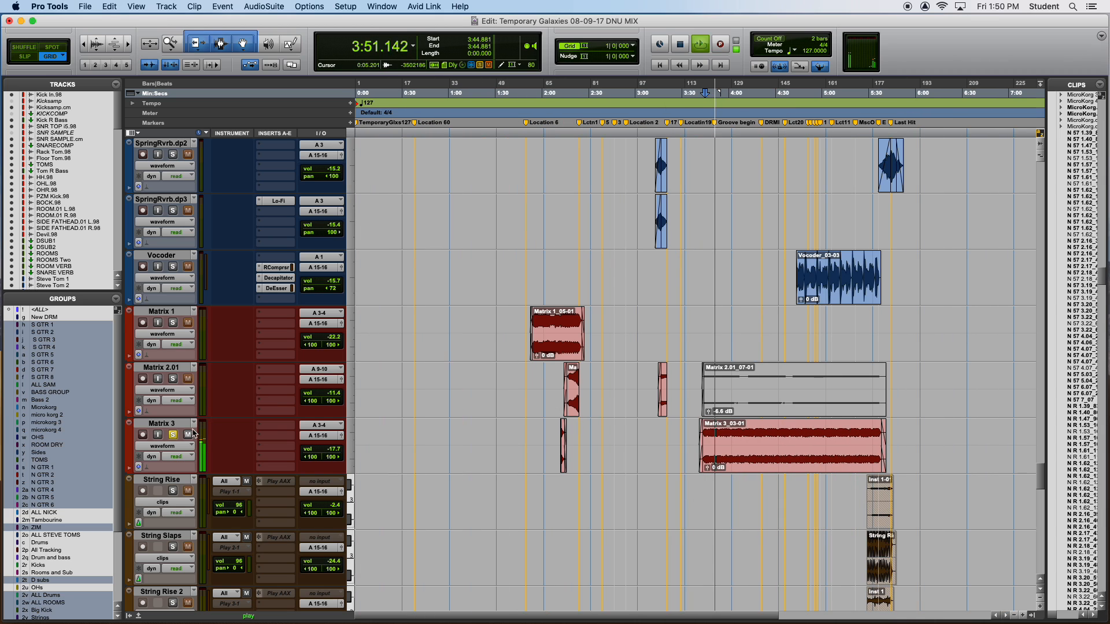
{"action": "scroll", "coordinate": [300, 436], "scroll_direction": "up", "scroll_amount": 3}
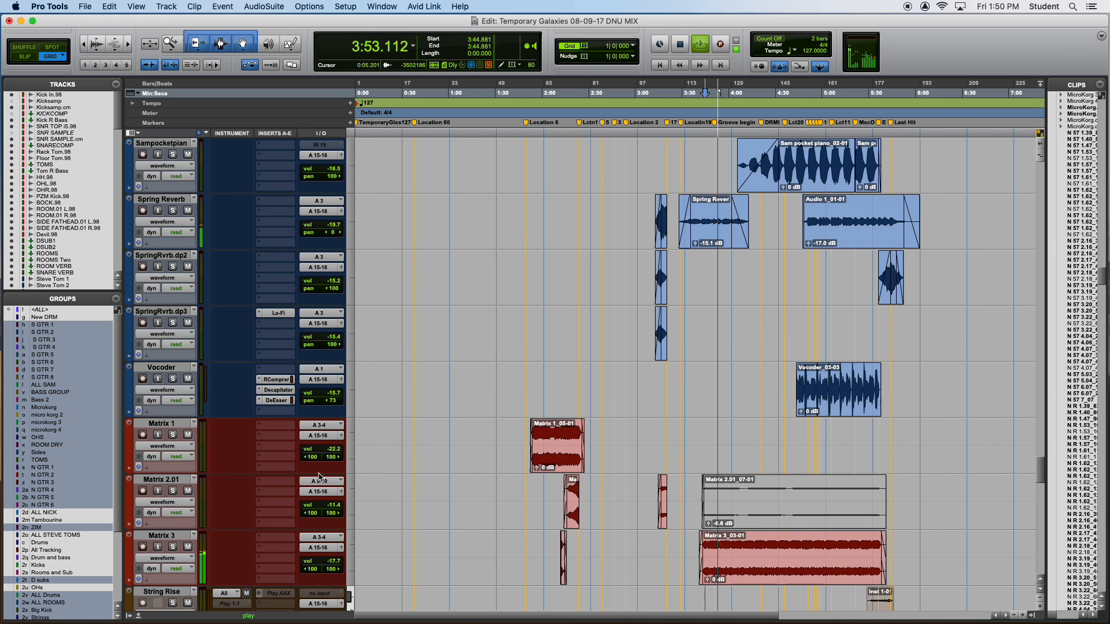
{"action": "scroll", "coordinate": [601, 460], "scroll_direction": "down", "scroll_amount": 5}
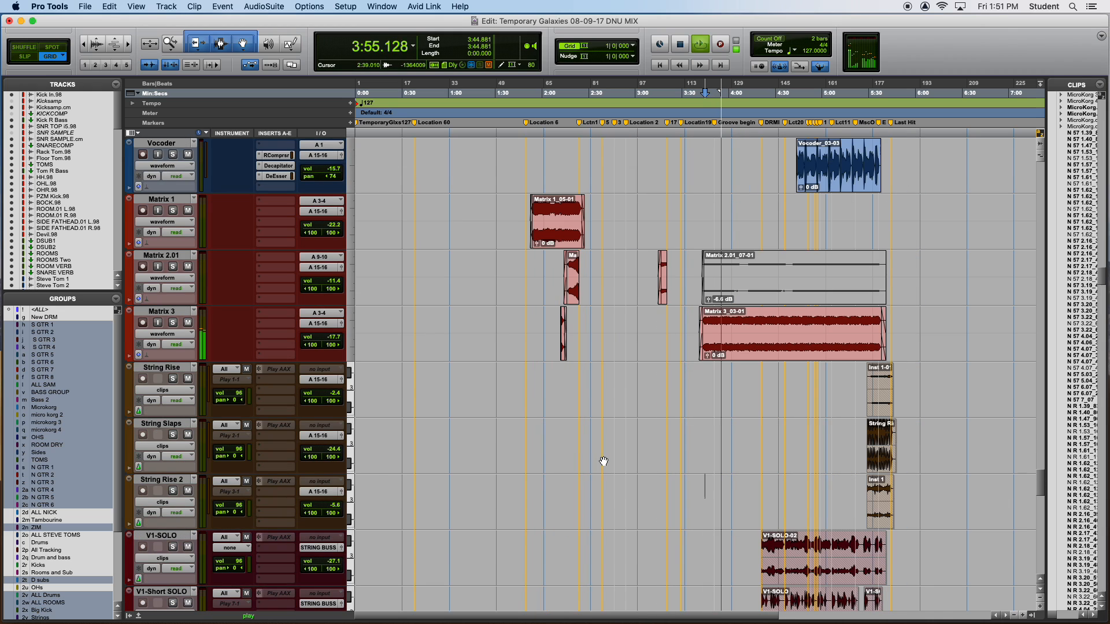
{"action": "key", "text": "space"}
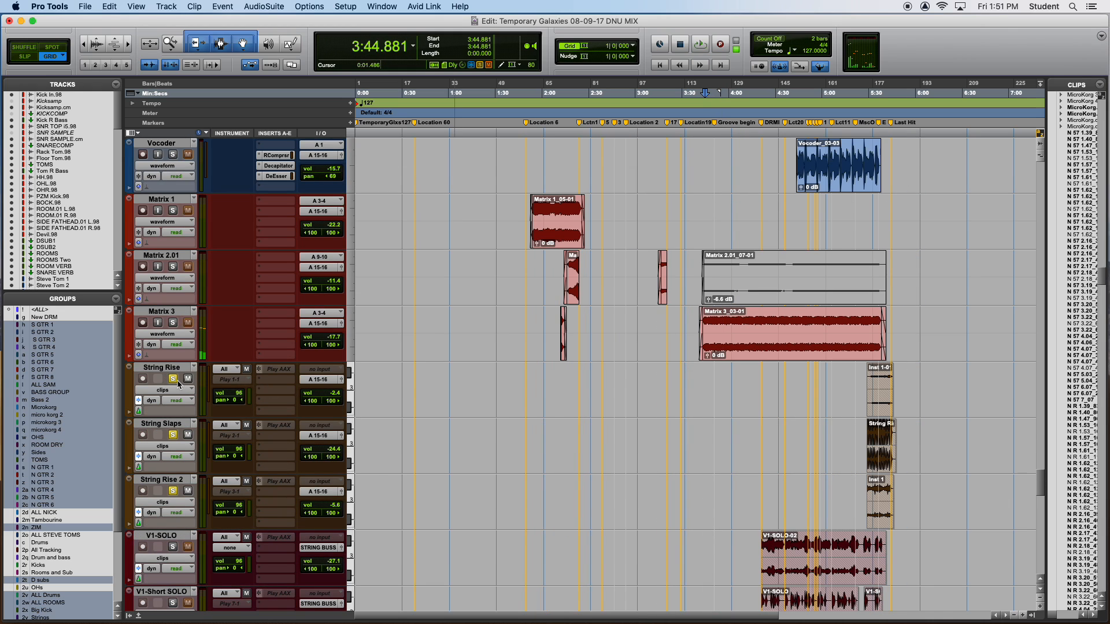
Solo String Rise, String Slaps and String Rise 2, and play their clips from 5:28.818
{"action": "key", "text": "r"}
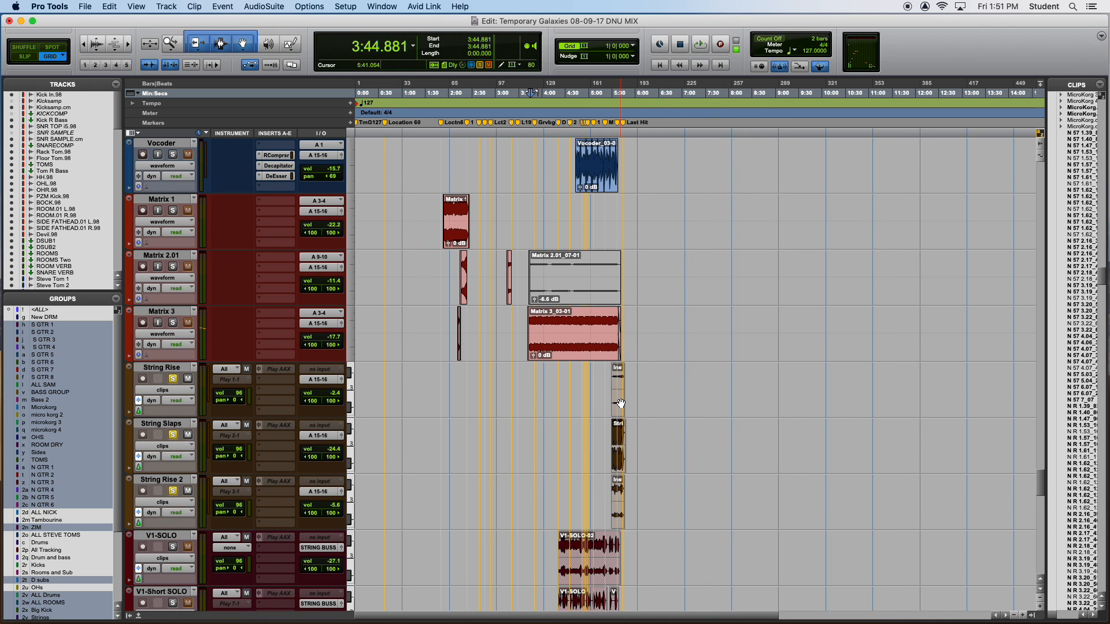
{"action": "key", "text": "t"}
{"action": "key", "text": "t"}
{"action": "key", "text": "t"}
{"action": "key", "text": "t"}
{"action": "key", "text": "space"}
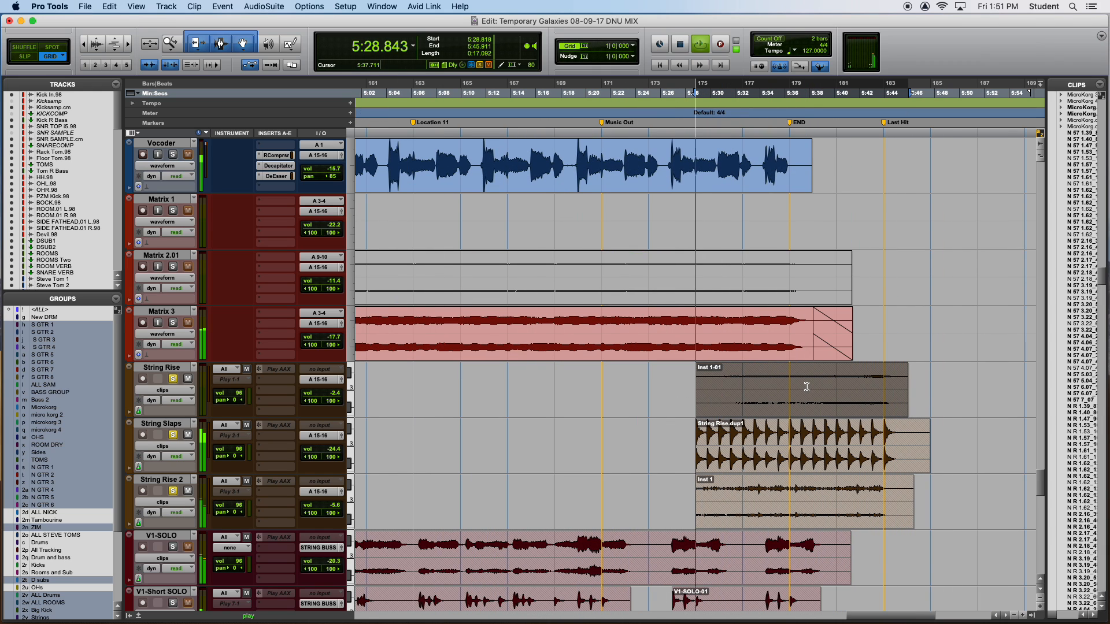
Bring up the mixer and solo the Strings group through V1-Long1 alongside the three soloed string effect tracks
{"action": "key", "text": "super+equal"}
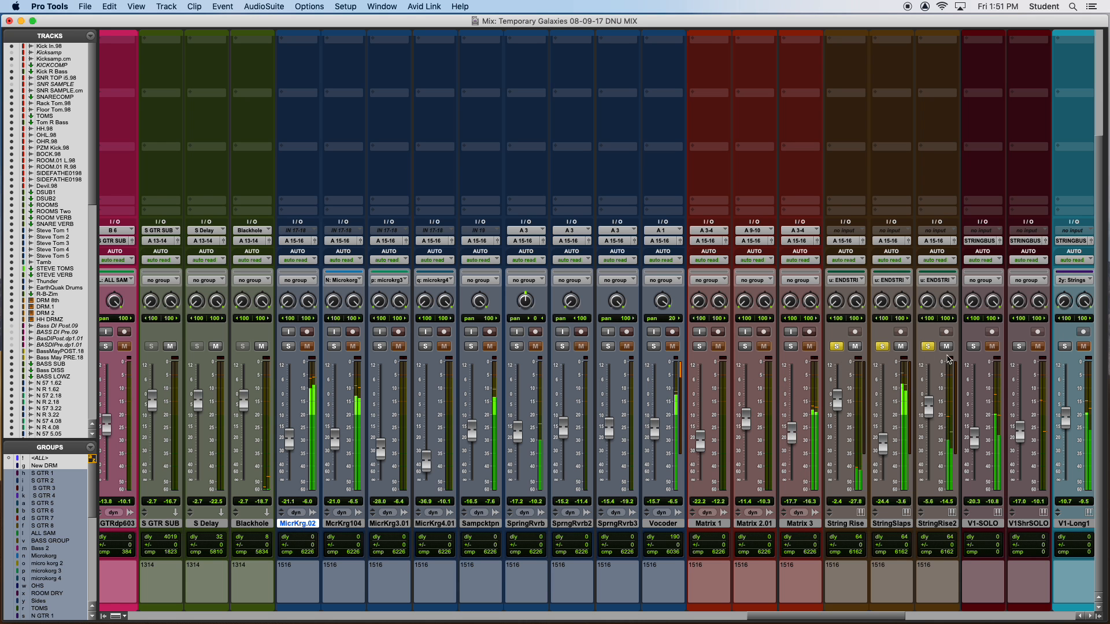
{"action": "scroll", "coordinate": [827, 356], "scroll_direction": "left", "scroll_amount": 4}
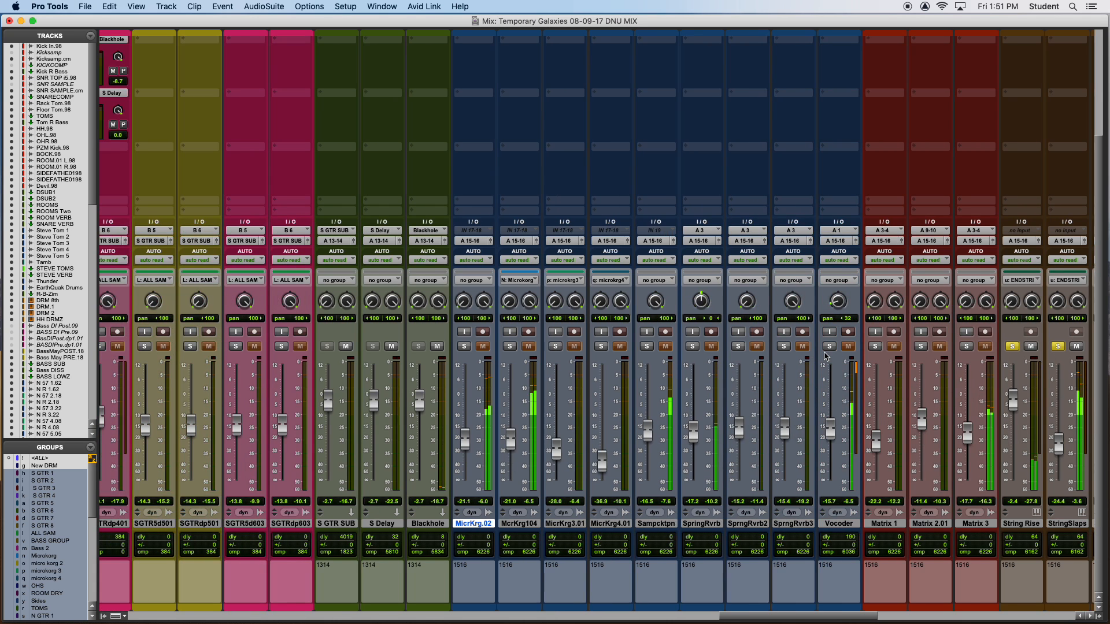
{"action": "scroll", "coordinate": [824, 350], "scroll_direction": "right", "scroll_amount": 10}
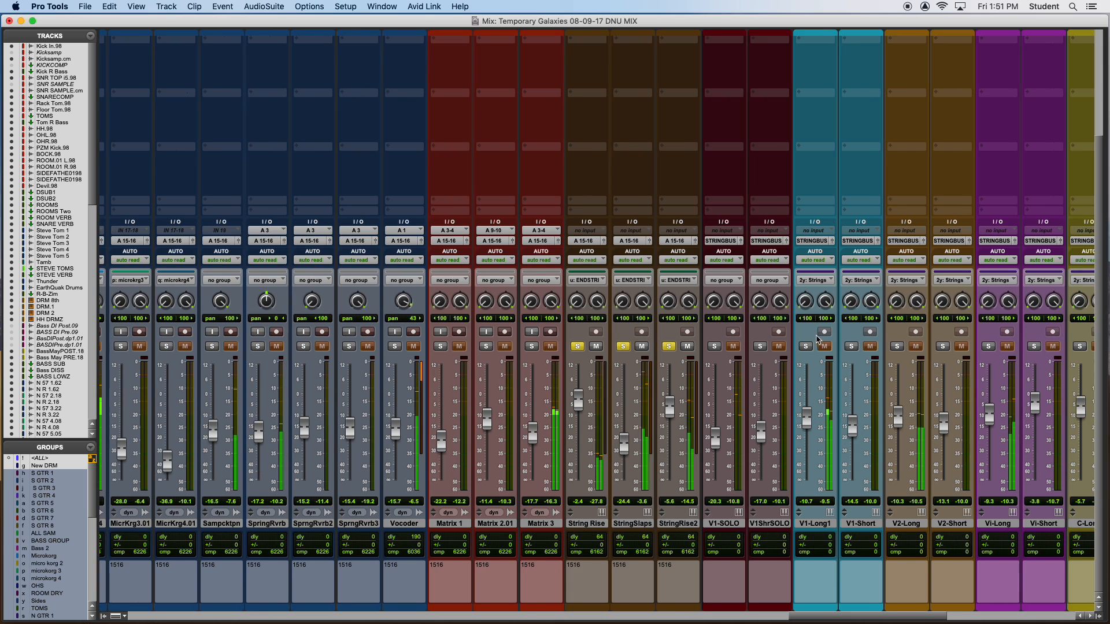
{"action": "left_click", "coordinate": [806, 346]}
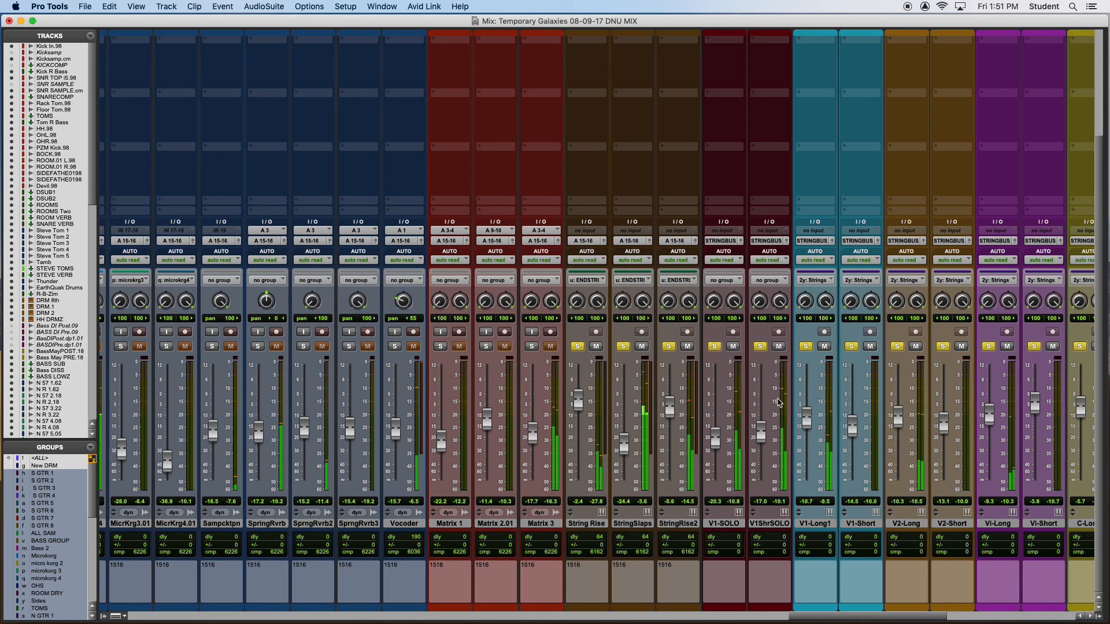
Examine the inserts, sends and routing of the soloed string tracks and the string buss and reverb channels, then clear all solos
{"action": "scroll", "coordinate": [778, 403], "scroll_direction": "right", "scroll_amount": 6}
{"action": "scroll", "coordinate": [778, 403], "scroll_direction": "up", "scroll_amount": 5}
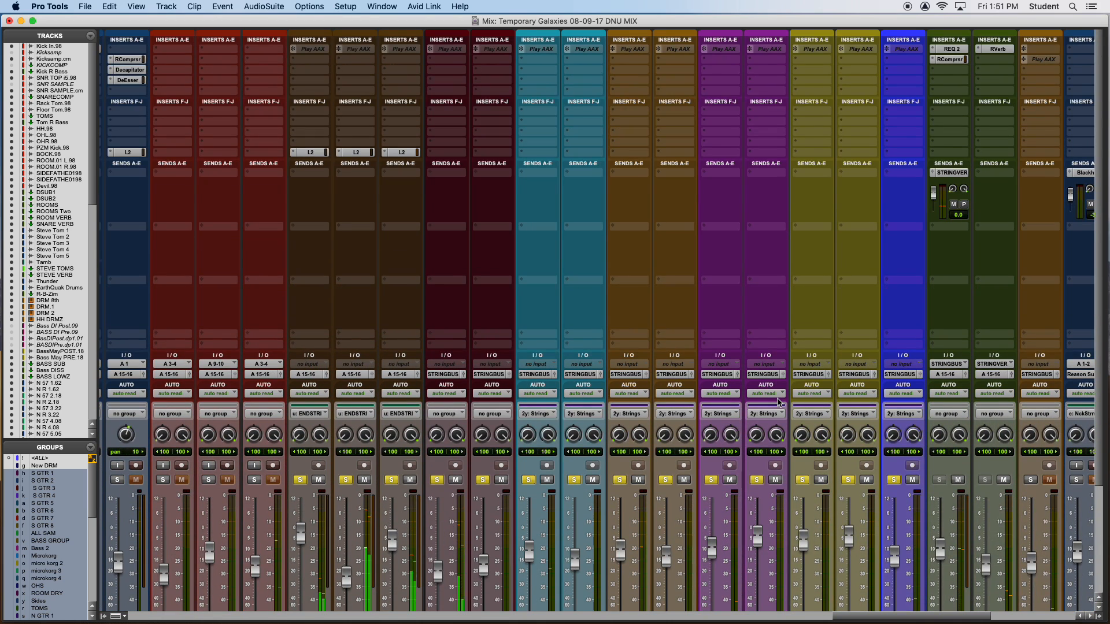
{"action": "scroll", "coordinate": [778, 403], "scroll_direction": "down", "scroll_amount": 5}
{"action": "scroll", "coordinate": [778, 403], "scroll_direction": "right", "scroll_amount": 3}
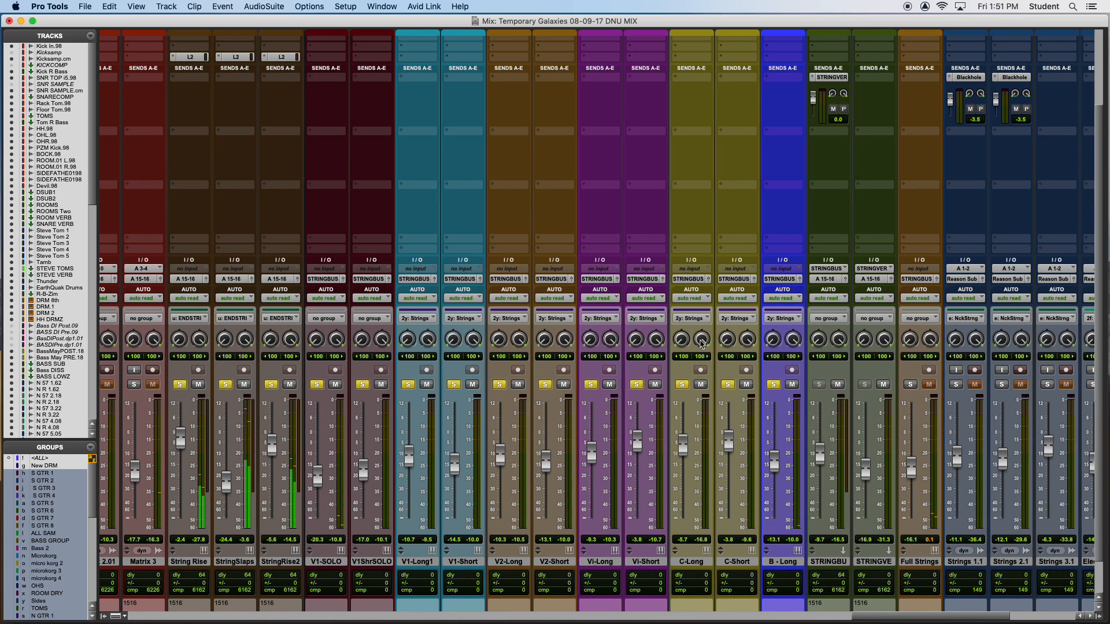
{"action": "scroll", "coordinate": [700, 345], "scroll_direction": "left", "scroll_amount": 4}
{"action": "scroll", "coordinate": [700, 345], "scroll_direction": "right", "scroll_amount": 5}
{"action": "scroll", "coordinate": [700, 345], "scroll_direction": "up", "scroll_amount": 5}
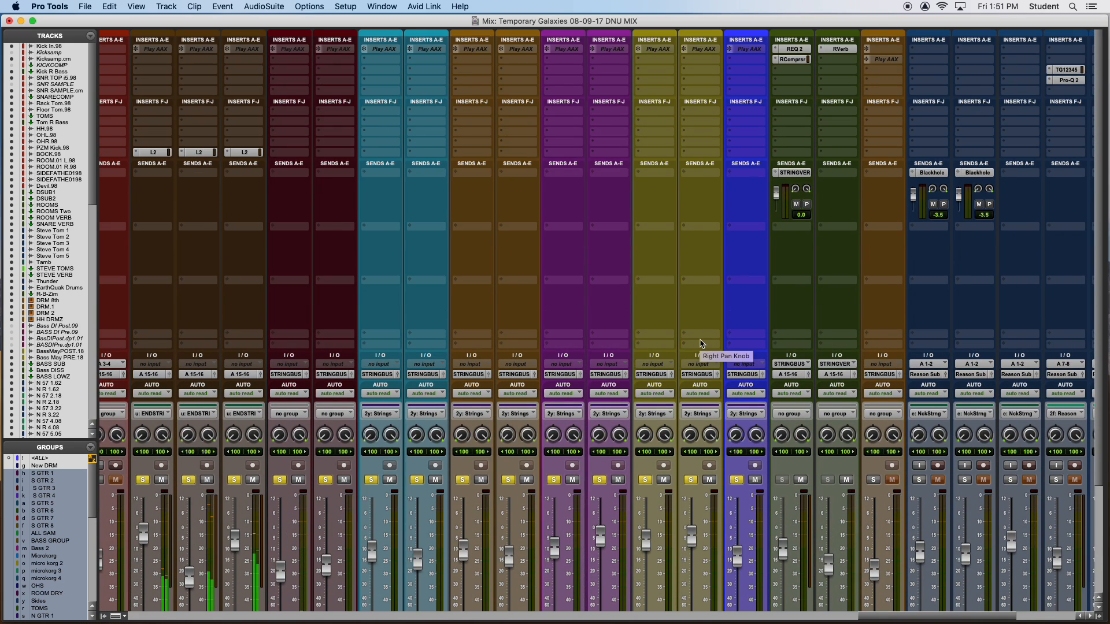
{"action": "scroll", "coordinate": [700, 343], "scroll_direction": "down", "scroll_amount": 5}
{"action": "left_click", "coordinate": [735, 347], "text": "alt"}
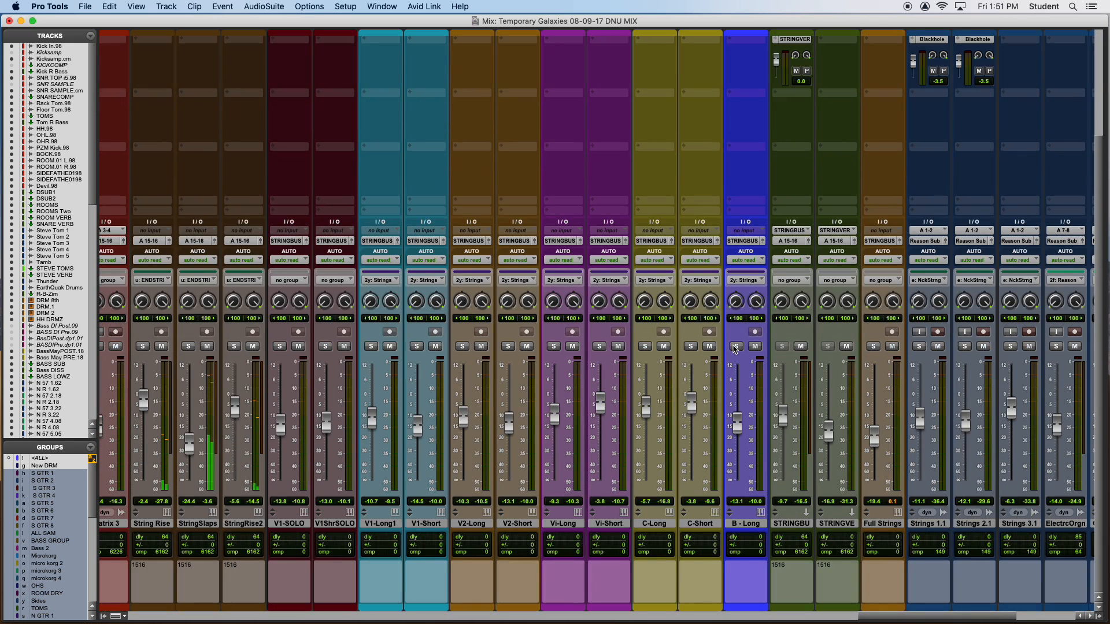
Return to the arrangement, play the full mix from 4:56.692 and examine the clips on the string tracks
{"action": "key", "text": "super+equal"}
{"action": "key", "text": "r"}
{"action": "key", "text": "r"}
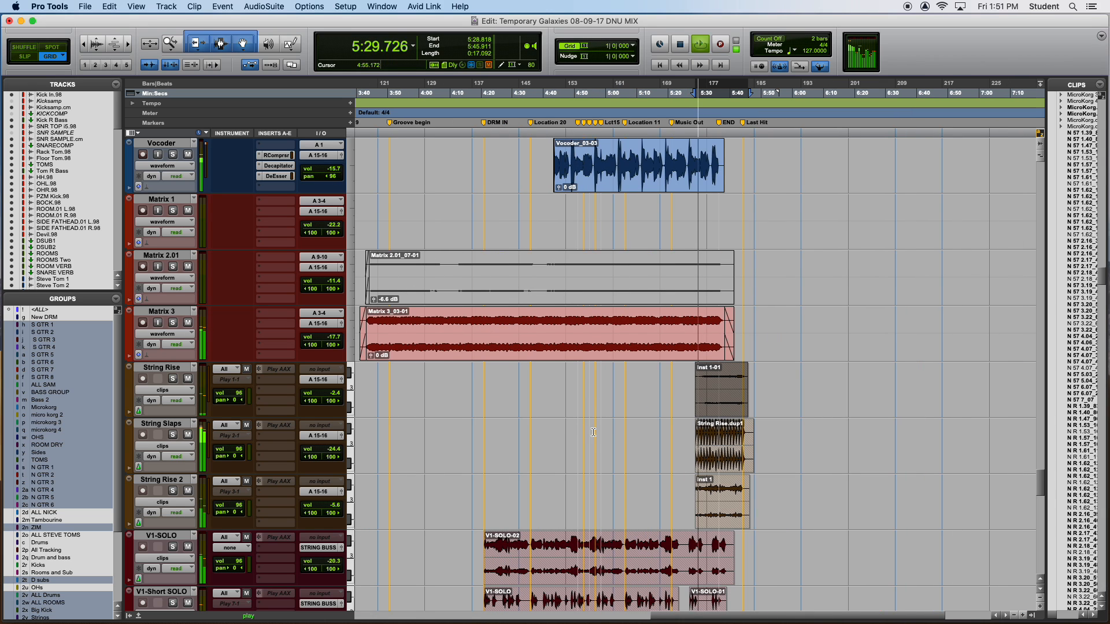
{"action": "left_click", "coordinate": [598, 433]}
{"action": "scroll", "coordinate": [598, 433], "scroll_direction": "down", "scroll_amount": 10}
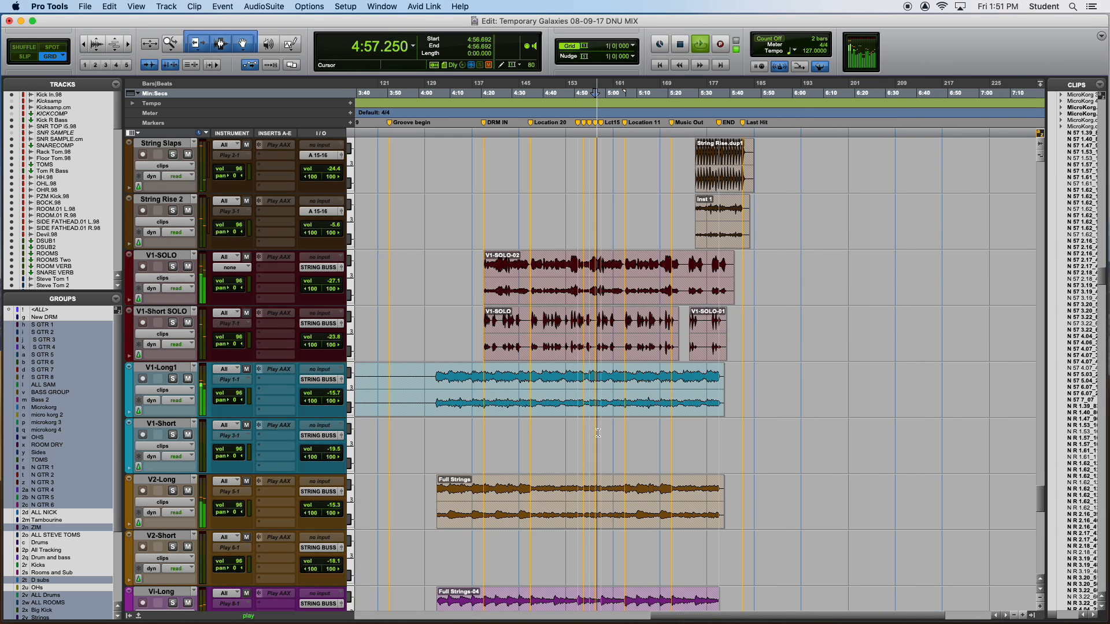
{"action": "scroll", "coordinate": [598, 433], "scroll_direction": "down", "scroll_amount": 4}
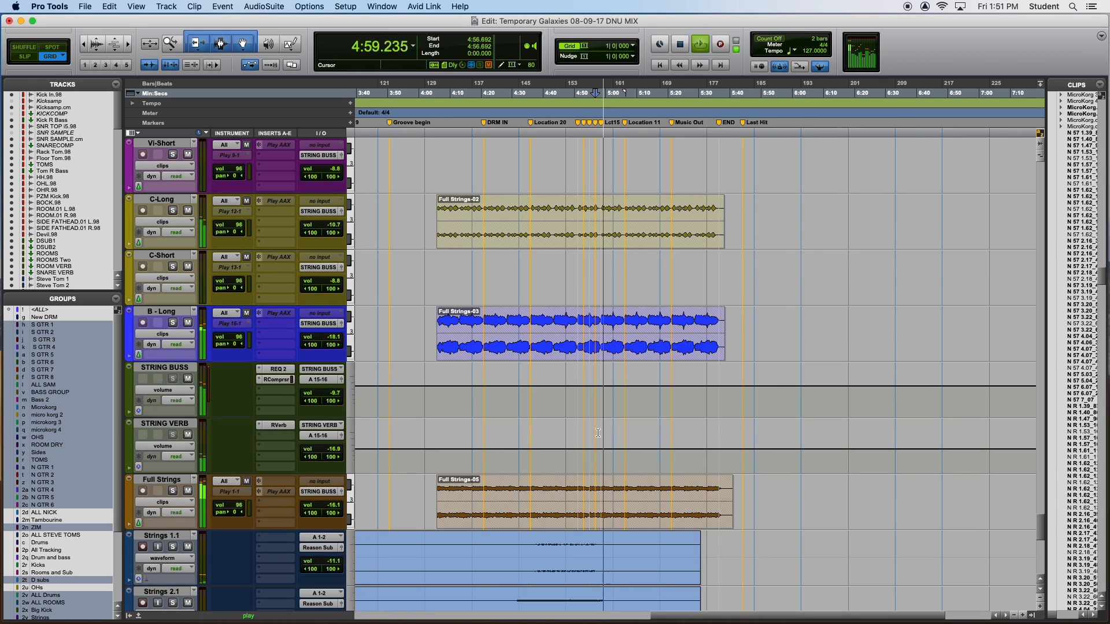
{"action": "scroll", "coordinate": [598, 433], "scroll_direction": "up", "scroll_amount": 2}
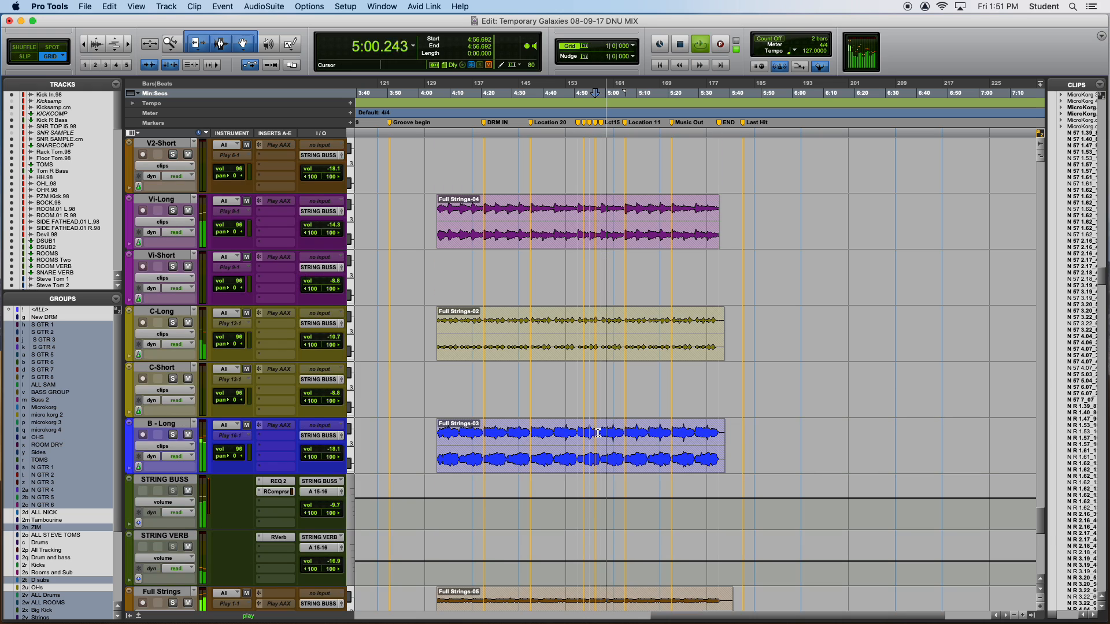
Open the Renaissance Compressor on STRING BUSS, examine the neighbouring mixer channels and move the plug-in window aside
{"action": "left_click", "coordinate": [276, 492]}
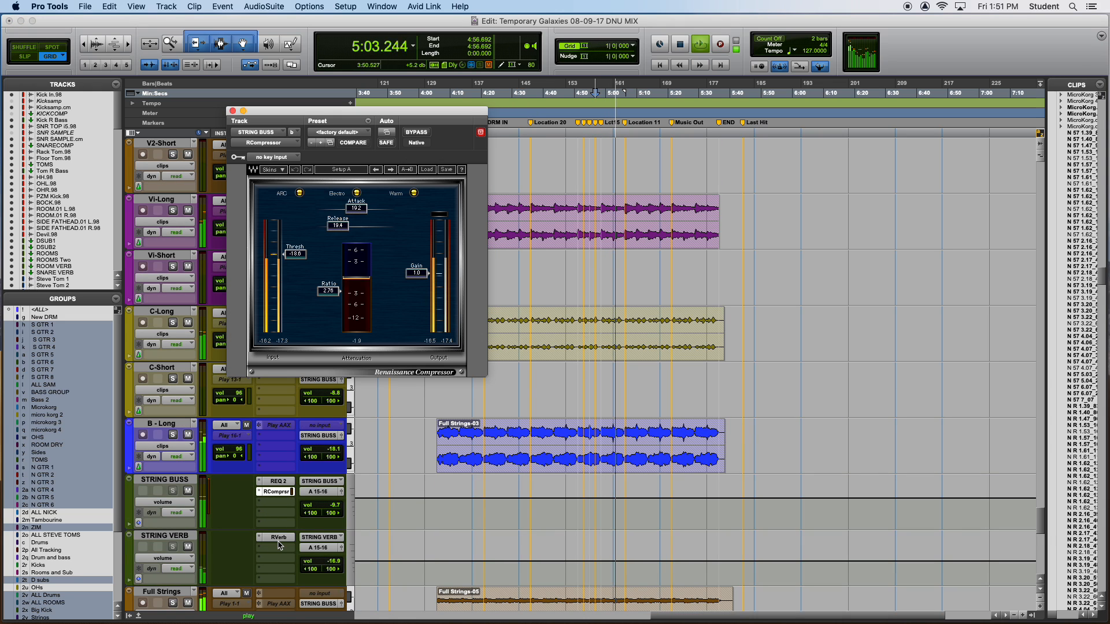
{"action": "key", "text": "super+equal"}
{"action": "scroll", "coordinate": [490, 484], "scroll_direction": "right", "scroll_amount": 8}
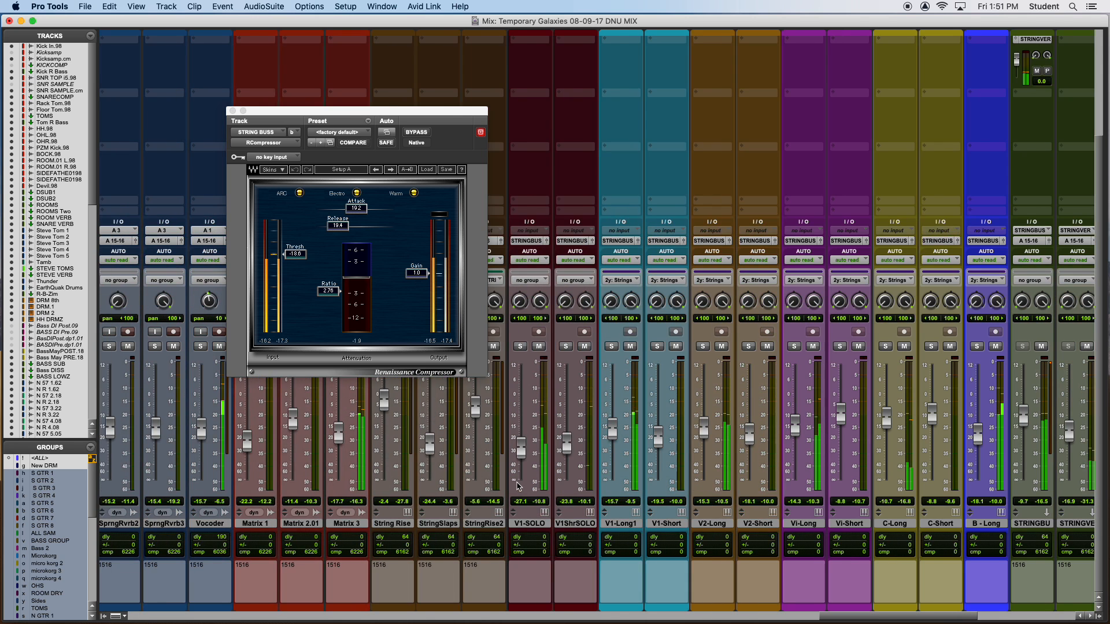
{"action": "scroll", "coordinate": [608, 459], "scroll_direction": "up", "scroll_amount": 5}
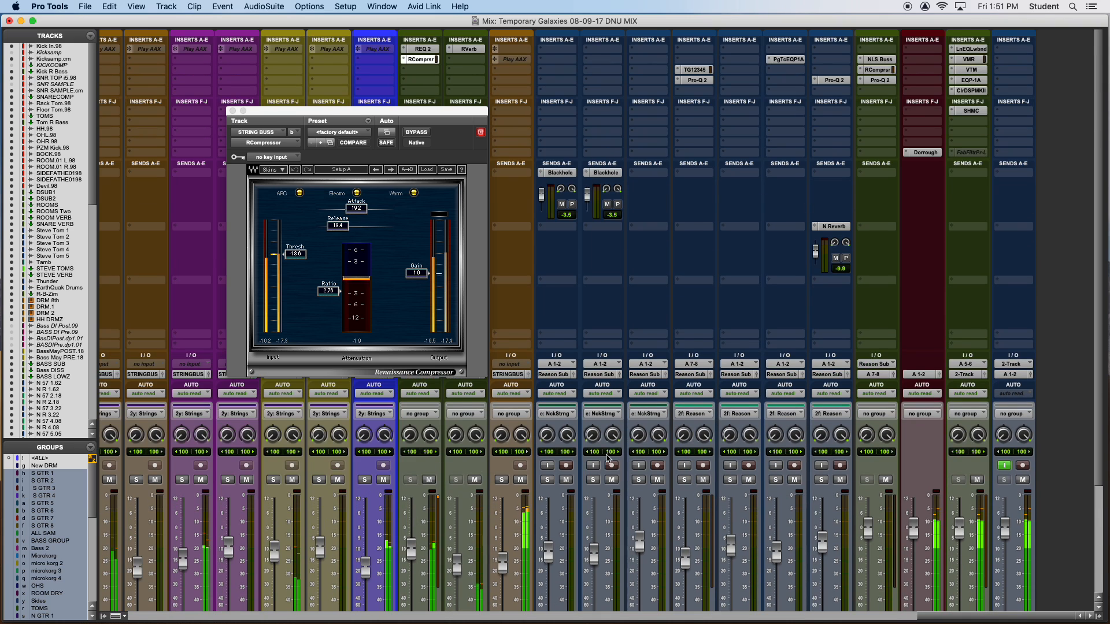
{"action": "scroll", "coordinate": [608, 458], "scroll_direction": "down", "scroll_amount": 5}
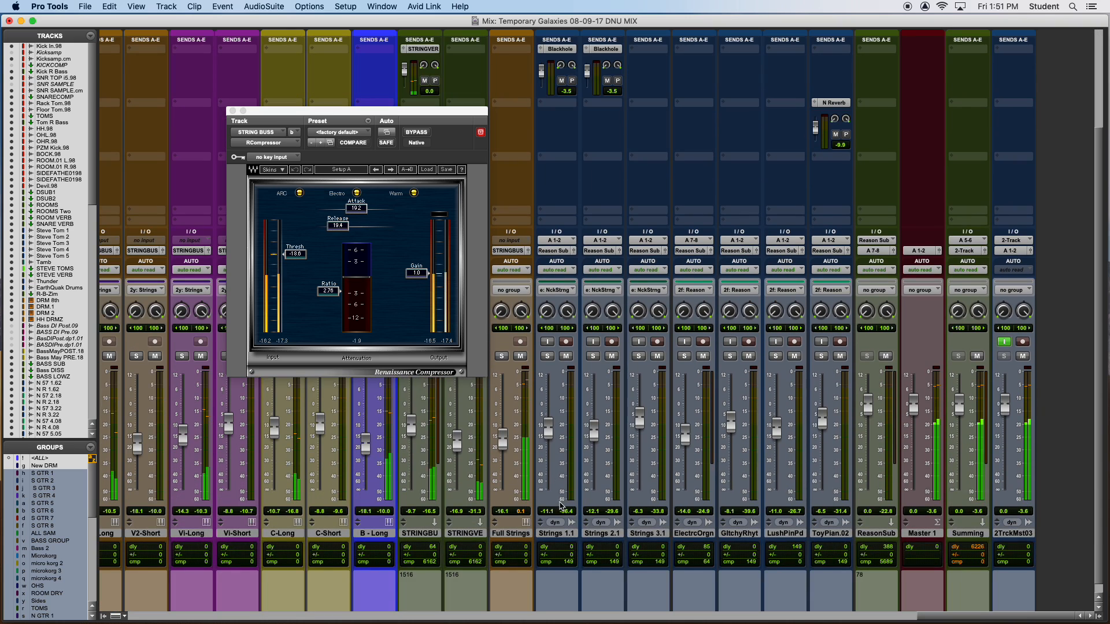
{"action": "scroll", "coordinate": [535, 291], "scroll_direction": "up", "scroll_amount": 5}
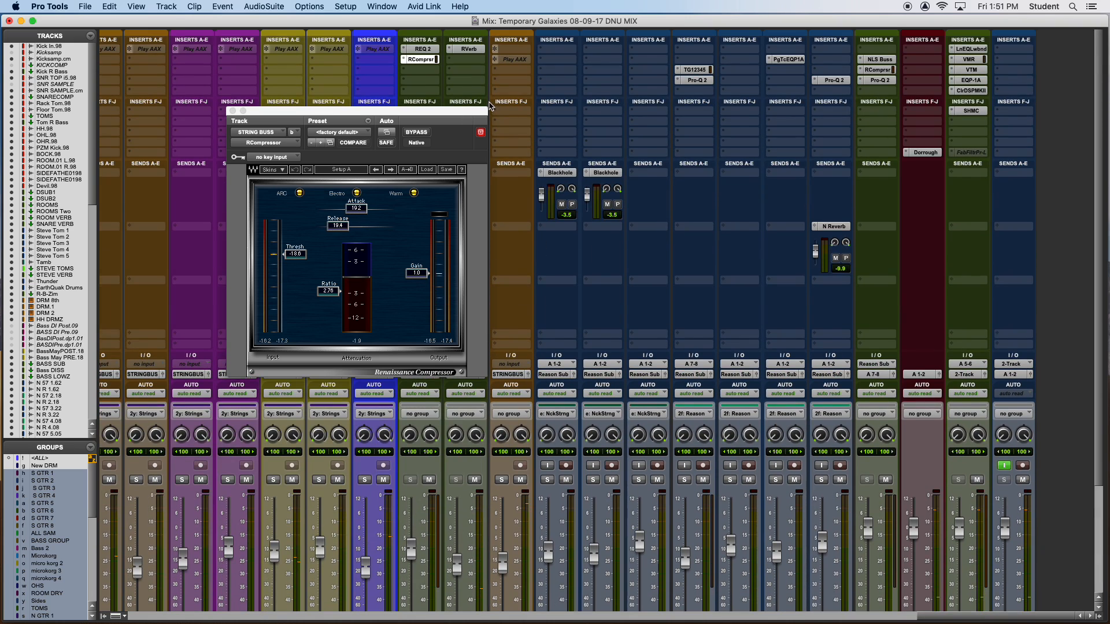
{"action": "left_click_drag", "start_coordinate": [480, 110], "coordinate": [430, 54]}
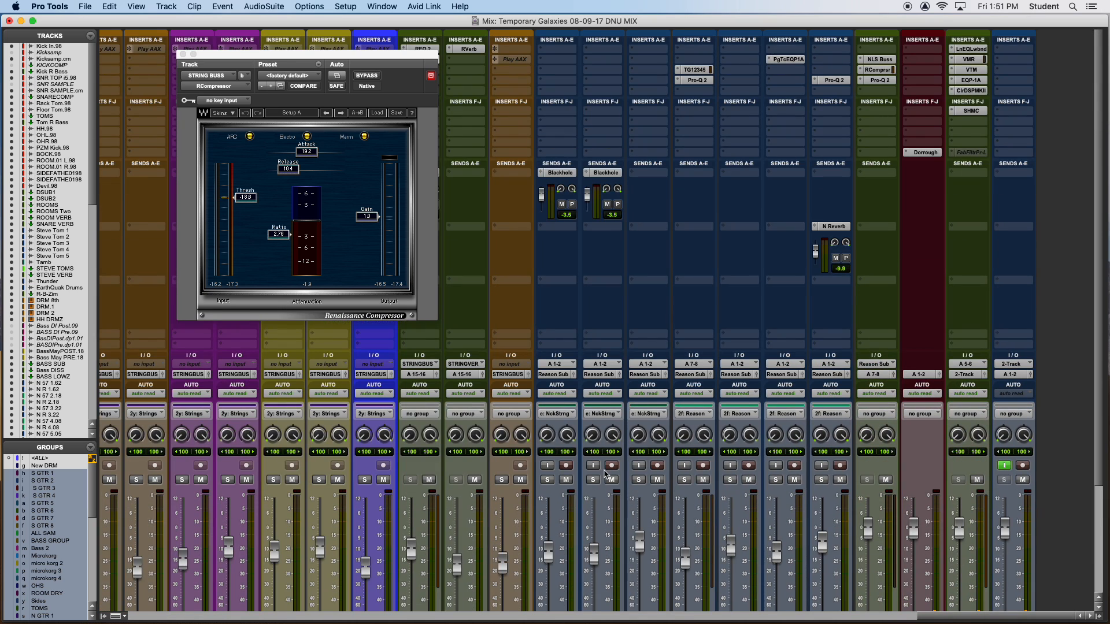
Select the Strings 1.1 channel and examine the clips from Full Strings through Toy Piano.02 in the arrangement
{"action": "scroll", "coordinate": [604, 474], "scroll_direction": "down", "scroll_amount": 5}
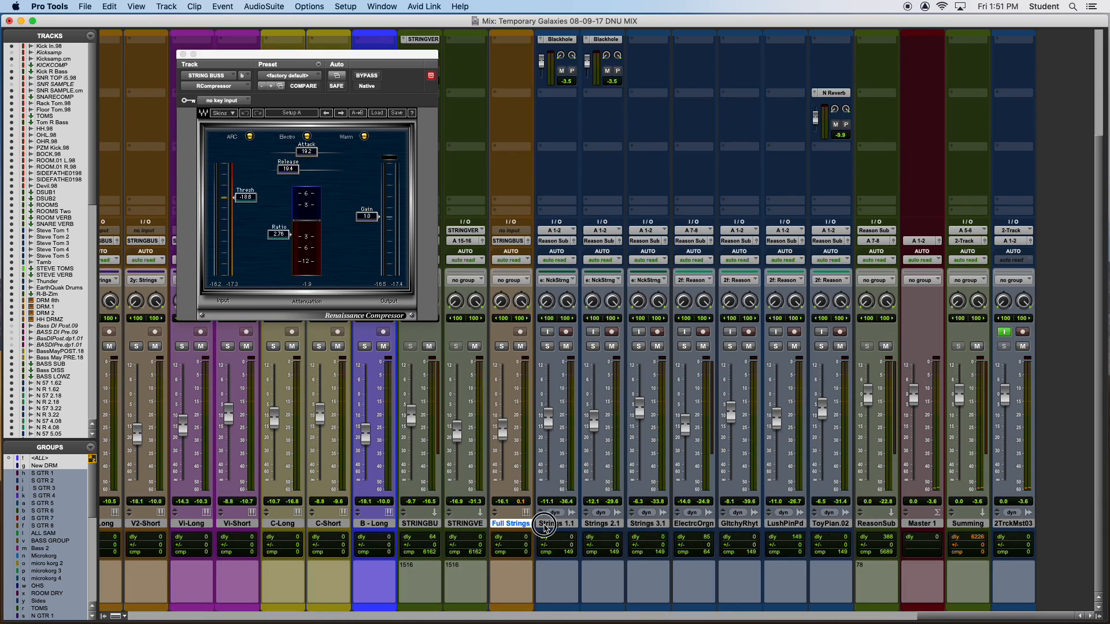
{"action": "key", "text": "super+equal"}
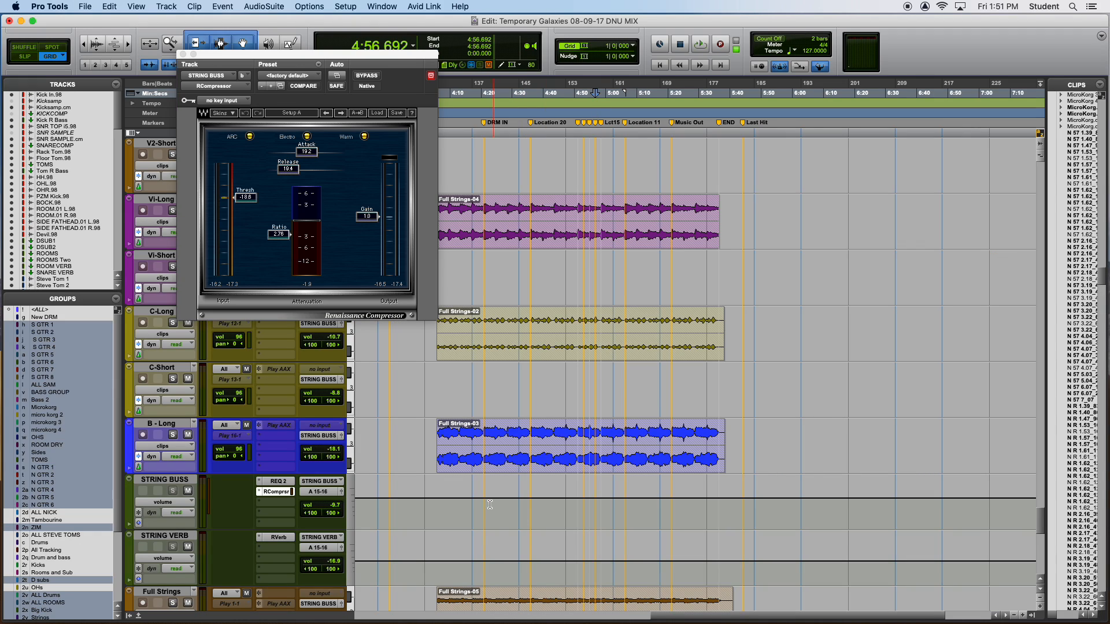
{"action": "scroll", "coordinate": [491, 507], "scroll_direction": "up", "scroll_amount": 5}
{"action": "scroll", "coordinate": [490, 513], "scroll_direction": "down", "scroll_amount": 14}
{"action": "key", "text": "r"}
{"action": "key", "text": "r"}
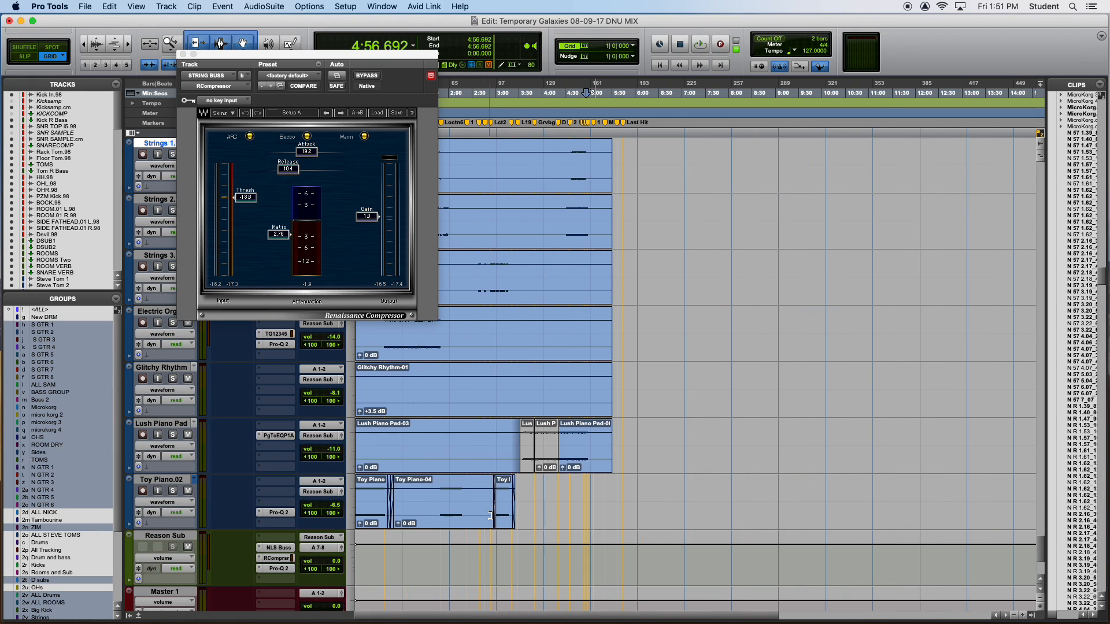
{"action": "scroll", "coordinate": [490, 514], "scroll_direction": "up", "scroll_amount": 5}
{"action": "scroll", "coordinate": [492, 515], "scroll_direction": "right", "scroll_amount": 6}
{"action": "scroll", "coordinate": [493, 515], "scroll_direction": "left", "scroll_amount": 6}
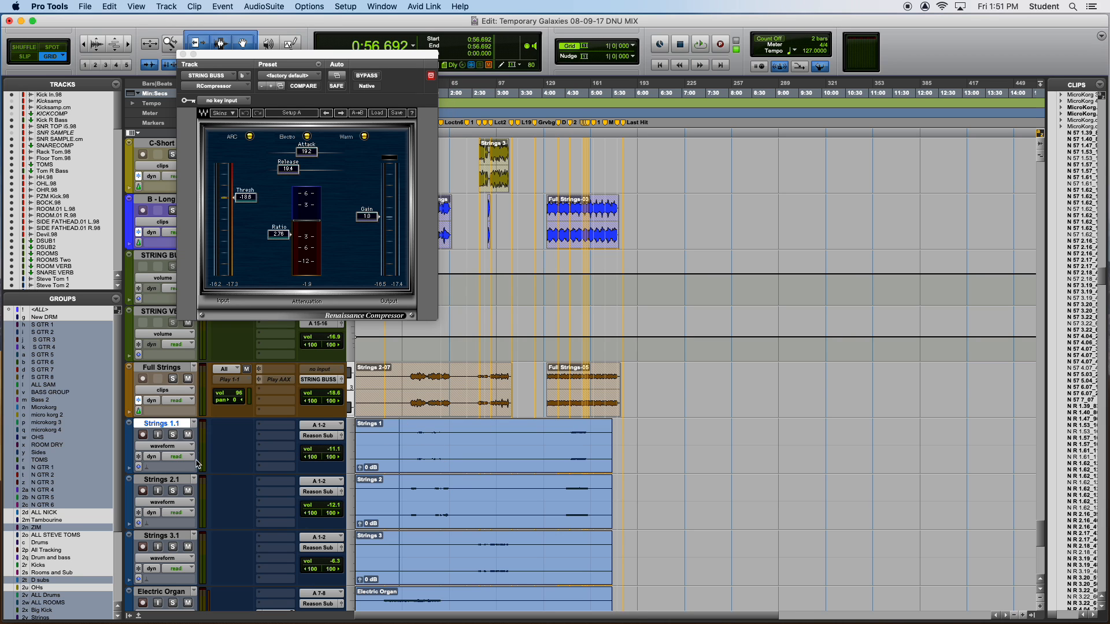
Solo the tracks from Strings 1.1 through Toy Piano.02 and play them from 0:34.015
{"action": "scroll", "coordinate": [383, 482], "scroll_direction": "up", "scroll_amount": 5}
{"action": "scroll", "coordinate": [391, 476], "scroll_direction": "down", "scroll_amount": 9}
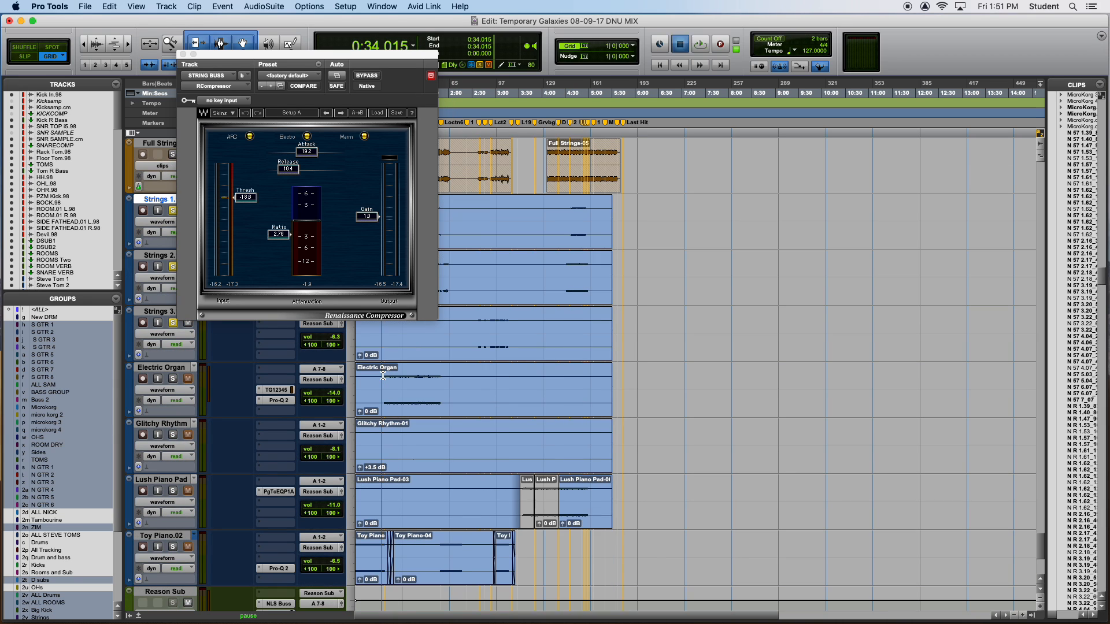
{"action": "key", "text": "t"}
{"action": "key", "text": "t"}
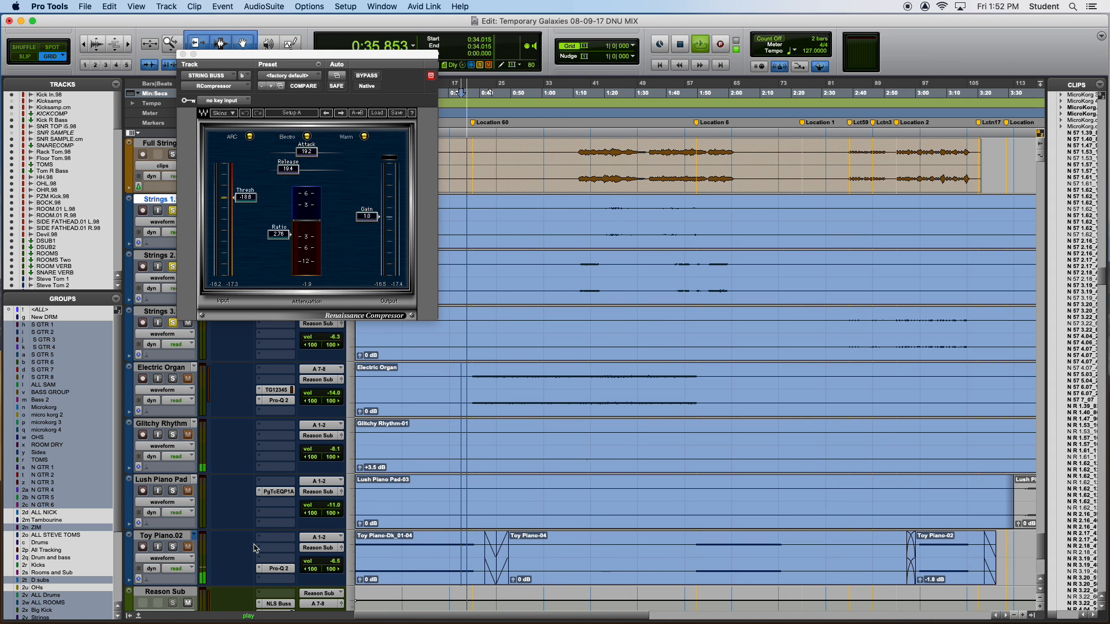
{"action": "scroll", "coordinate": [194, 467], "scroll_direction": "up", "scroll_amount": 3}
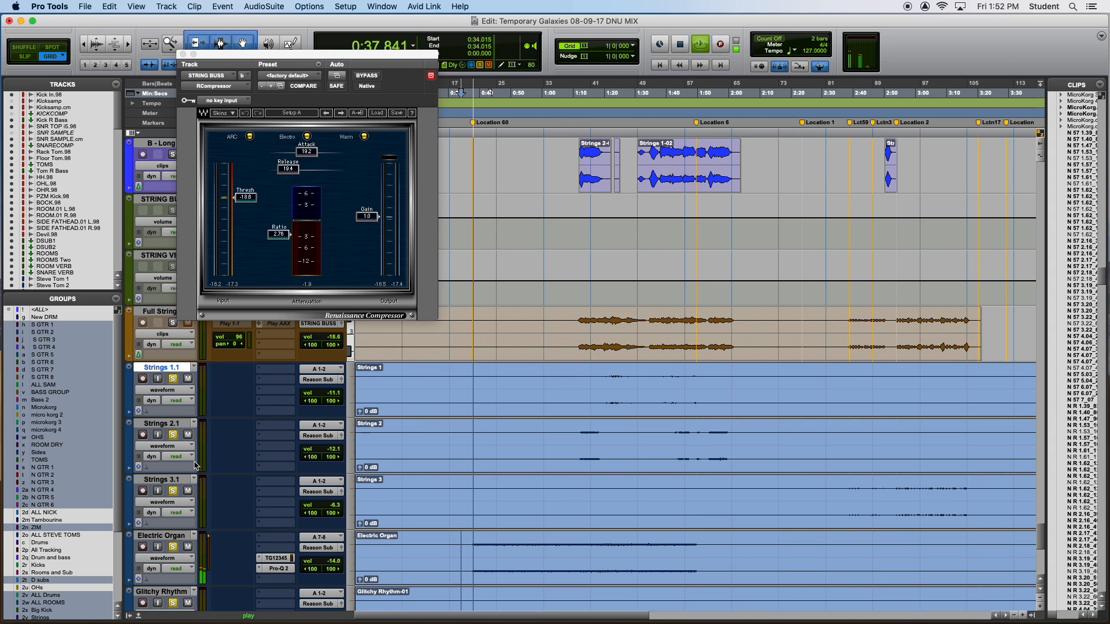
{"action": "scroll", "coordinate": [606, 475], "scroll_direction": "down", "scroll_amount": 5}
{"action": "scroll", "coordinate": [660, 416], "scroll_direction": "up", "scroll_amount": 5}
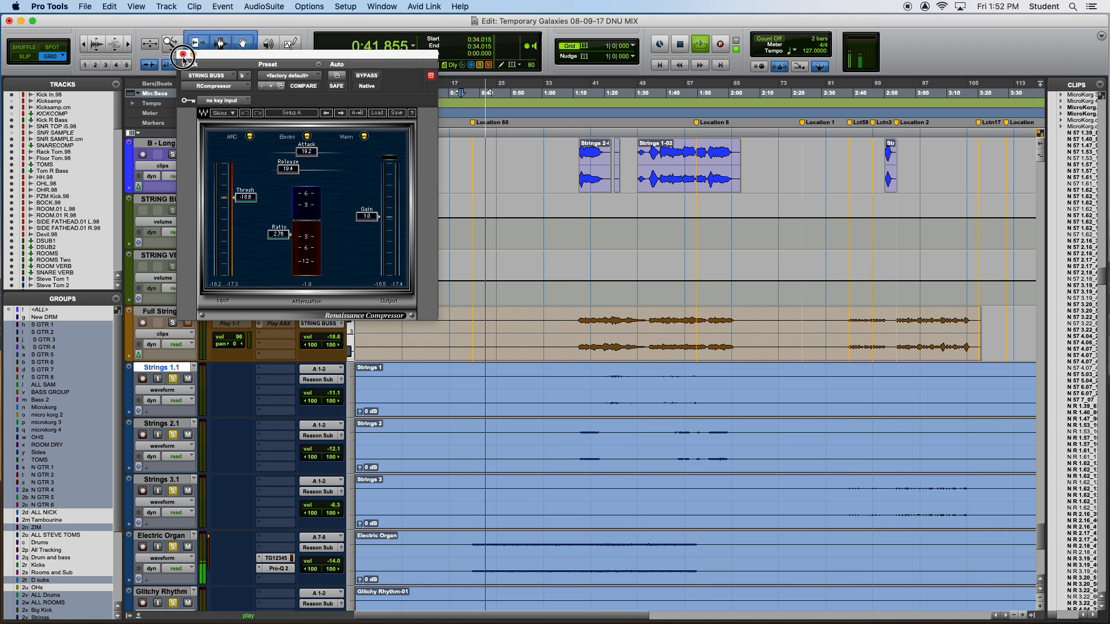
Close the Renaissance Compressor window and examine the clips across the soloed Reason tracks and the neighbouring string tracks
{"action": "left_click", "coordinate": [182, 53]}
{"action": "key", "text": "super+bracketleft"}
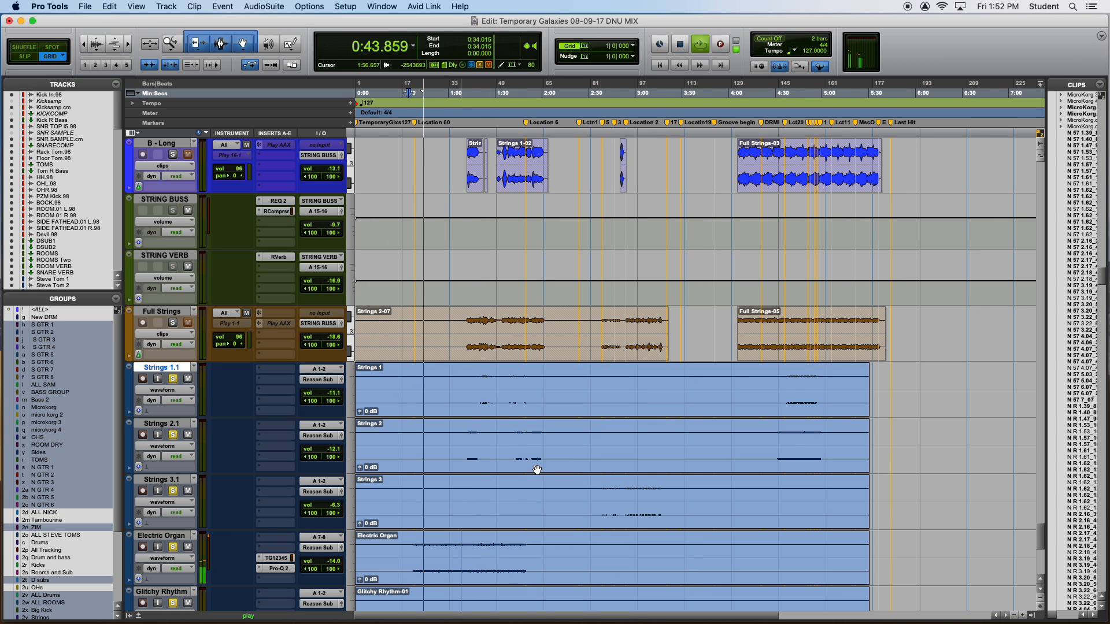
{"action": "scroll", "coordinate": [537, 469], "scroll_direction": "down", "scroll_amount": 5}
{"action": "scroll", "coordinate": [537, 456], "scroll_direction": "up", "scroll_amount": 4}
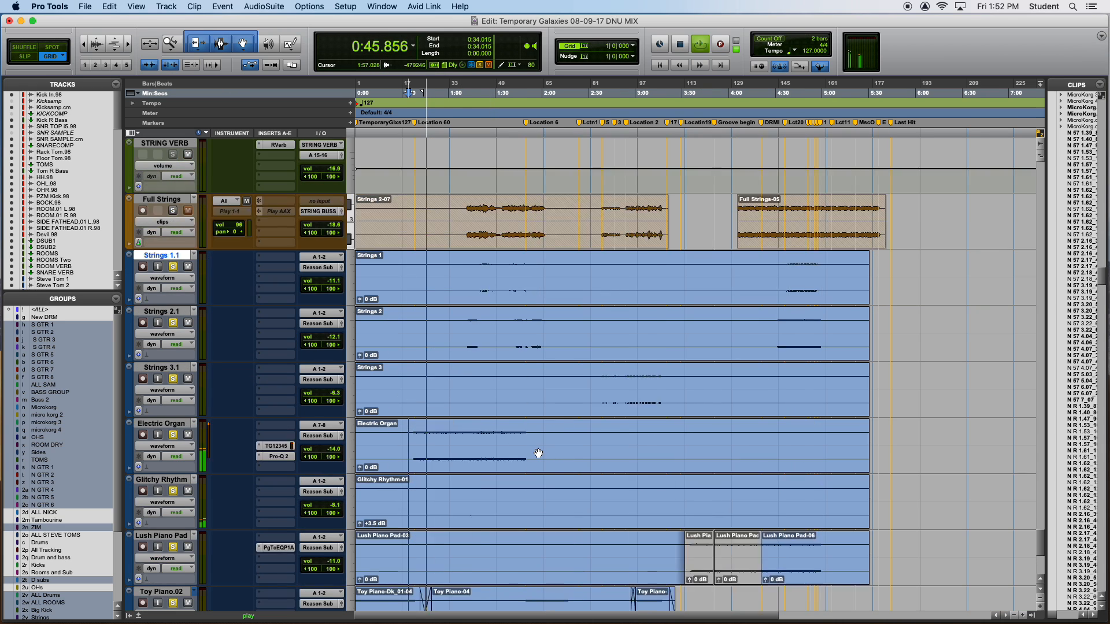
{"action": "key", "text": "super+bracketleft"}
{"action": "scroll", "coordinate": [601, 501], "scroll_direction": "down", "scroll_amount": 5}
{"action": "scroll", "coordinate": [603, 503], "scroll_direction": "up", "scroll_amount": 1}
{"action": "scroll", "coordinate": [602, 502], "scroll_direction": "up", "scroll_amount": 5}
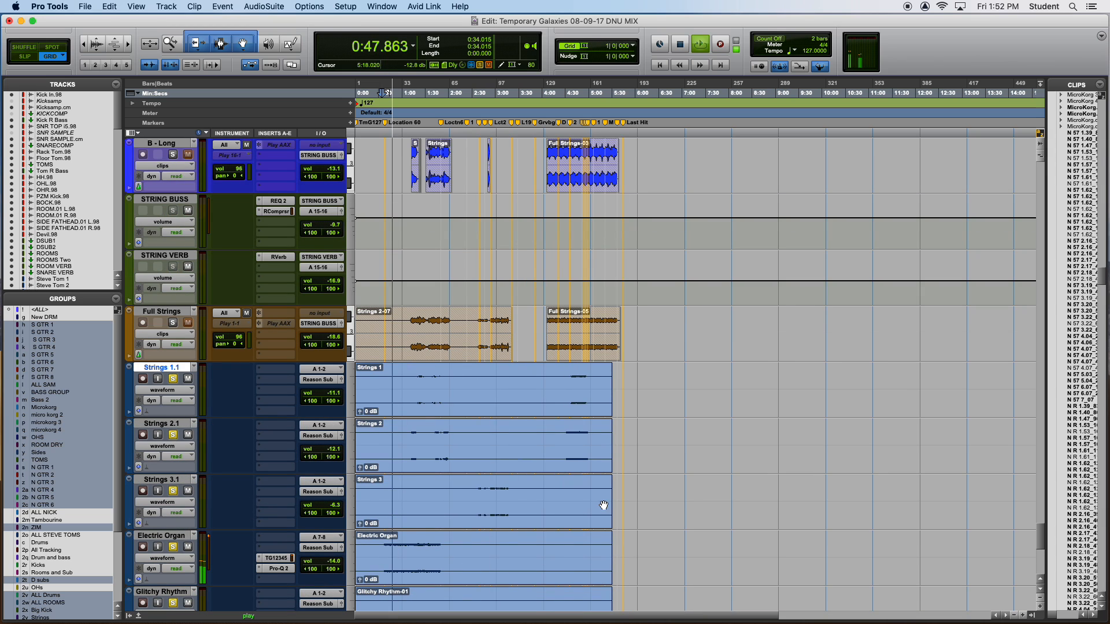
{"action": "scroll", "coordinate": [582, 488], "scroll_direction": "down", "scroll_amount": 6}
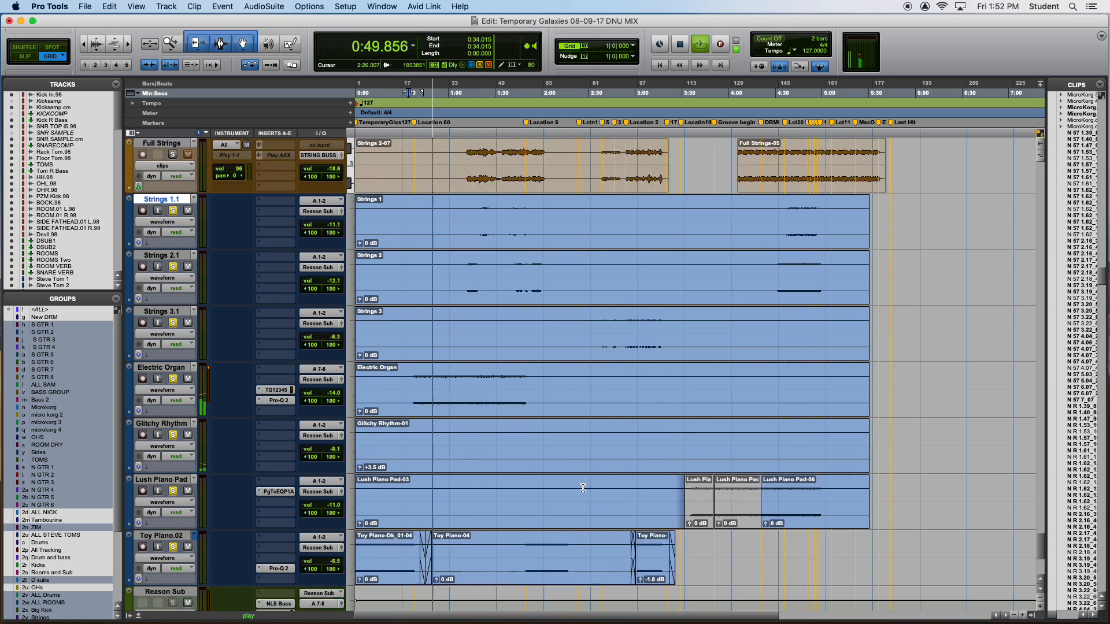
In the mixer, examine the TG12345 and Pro-Q 2 on Electric Organ, PgTcEQP1A on Lush Piano Pad and Pro-Q 2 on Toy Piano.02
{"action": "key", "text": "super+equal"}
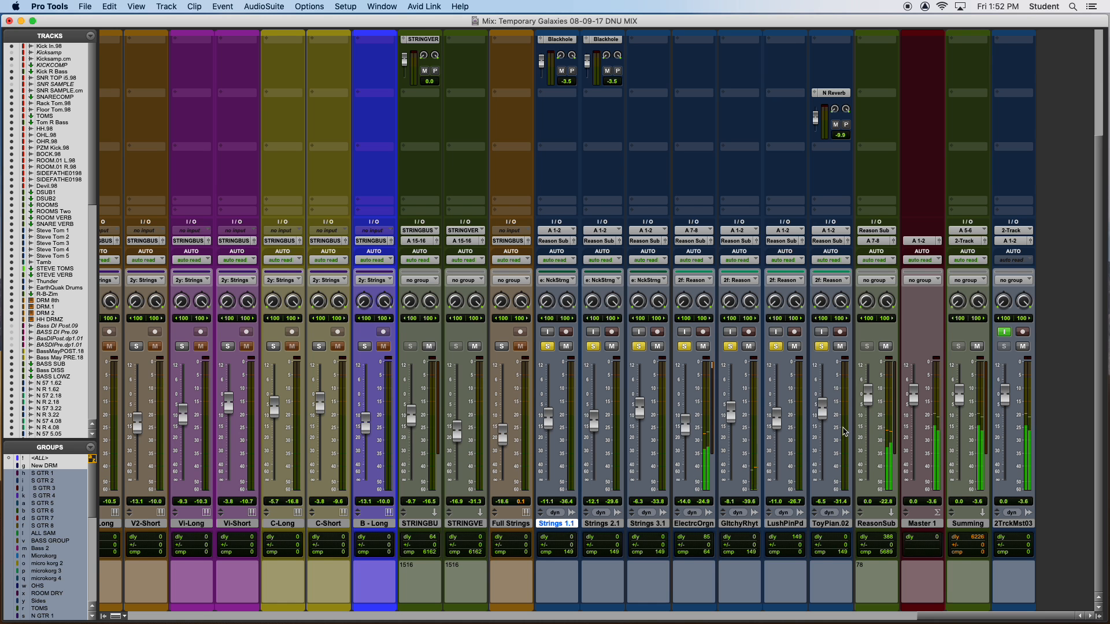
{"action": "scroll", "coordinate": [844, 430], "scroll_direction": "up", "scroll_amount": 4}
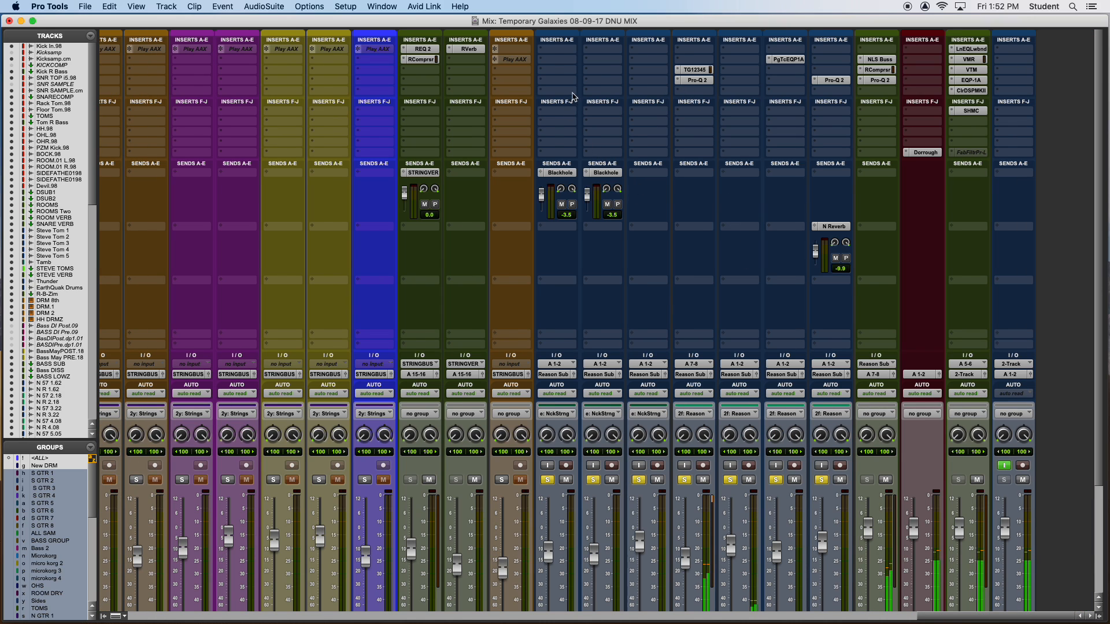
{"action": "left_click", "coordinate": [695, 71]}
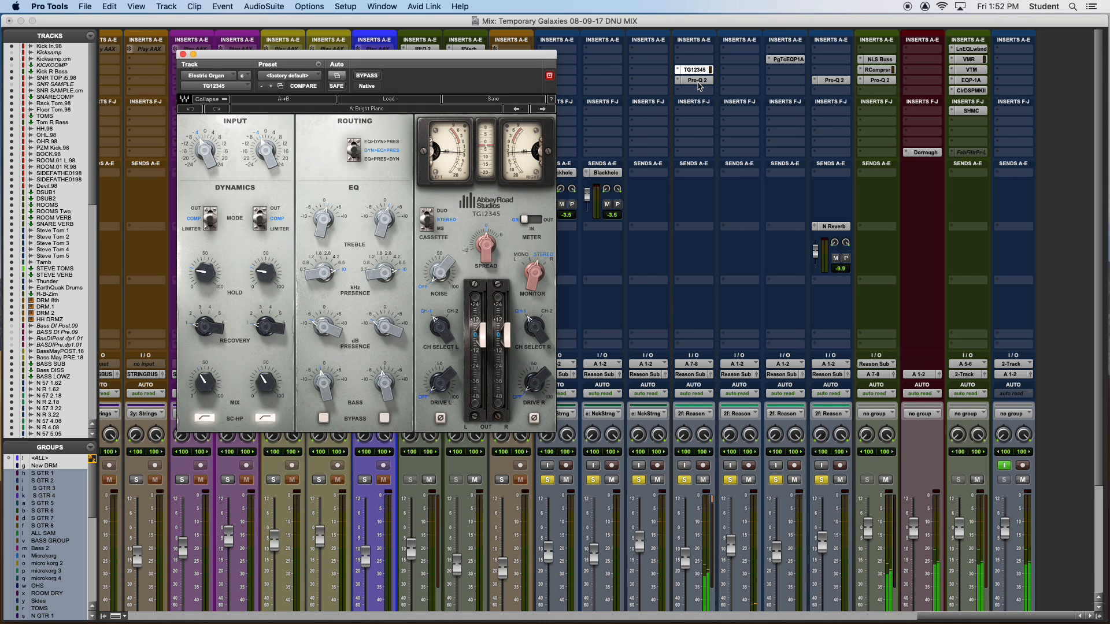
{"action": "left_click", "coordinate": [698, 81]}
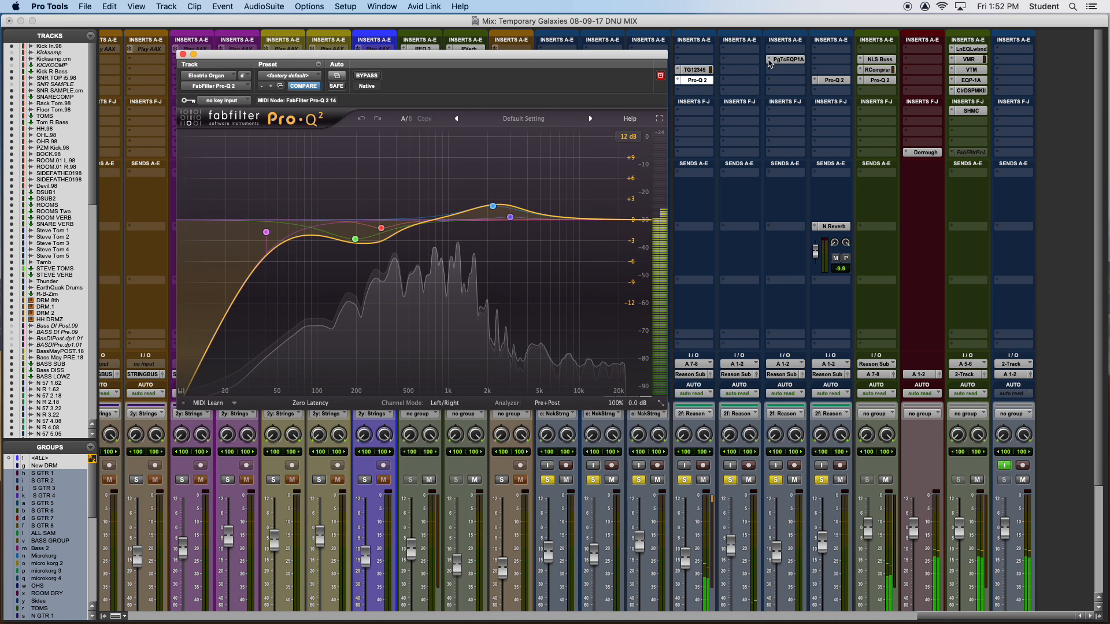
{"action": "left_click", "coordinate": [796, 60]}
{"action": "left_click", "coordinate": [834, 81]}
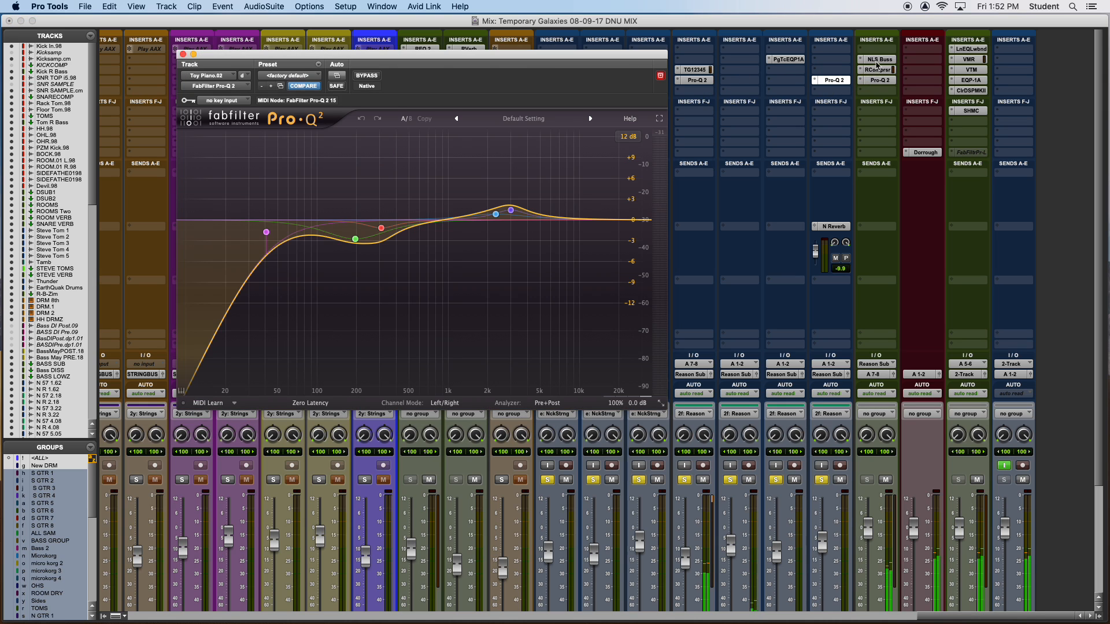
Examine the NLS Buss, RCompressor and Pro-Q 2 inserts on Reason Sub and clear all solos
{"action": "left_click", "coordinate": [879, 59]}
{"action": "left_click", "coordinate": [878, 70]}
{"action": "left_click", "coordinate": [879, 80]}
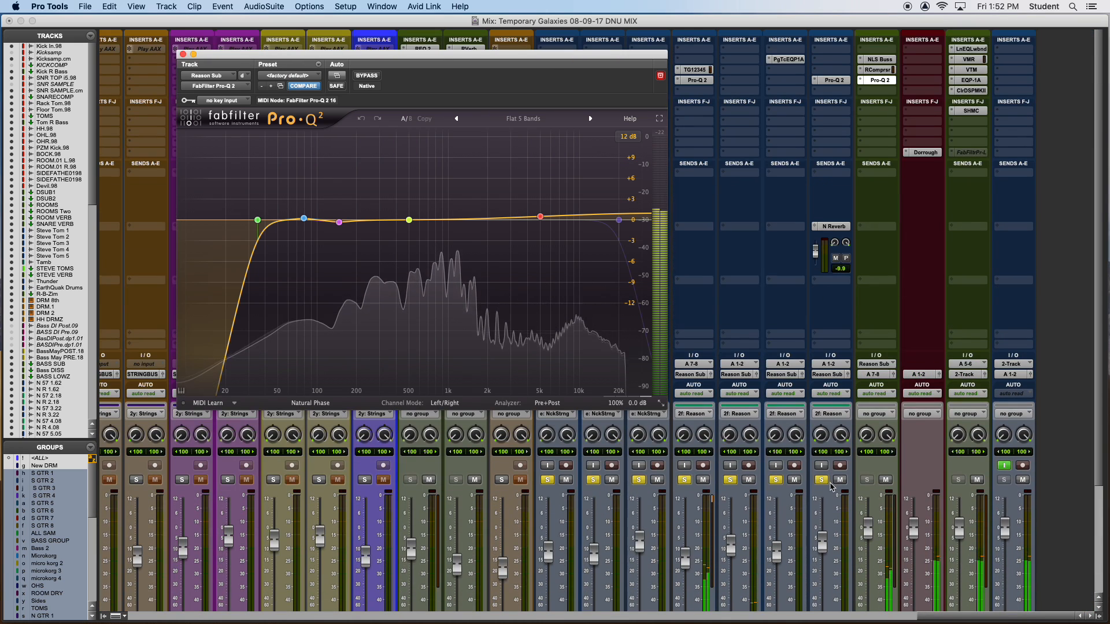
{"action": "left_click", "coordinate": [822, 480], "text": "alt"}
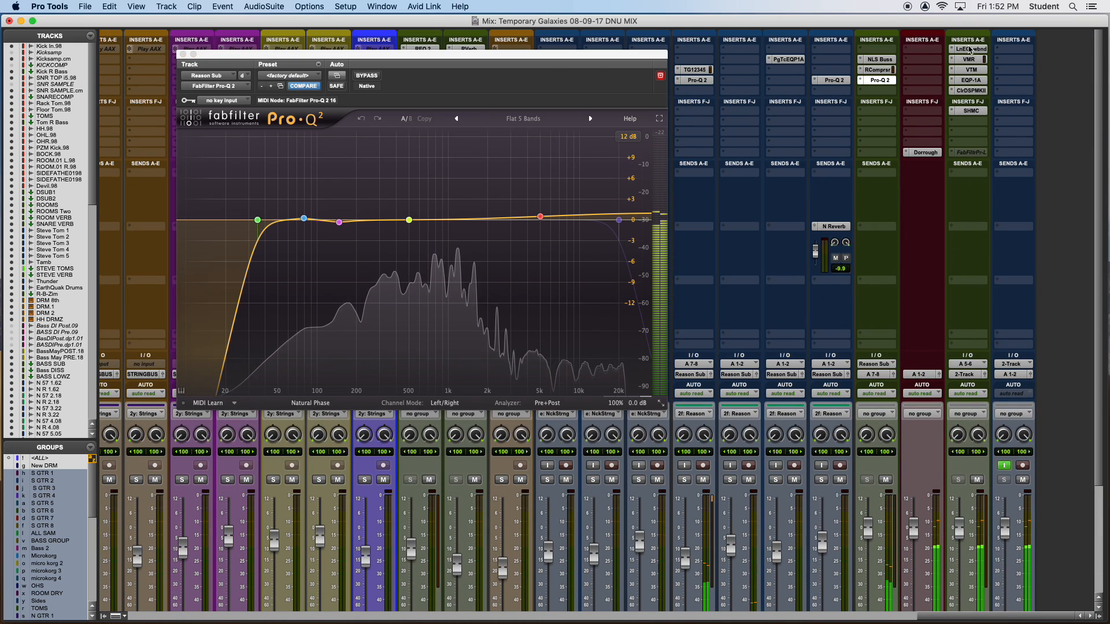
Open the LinEQ Lowband and the Virtual Mix Rack on the Summing channel, moving each plug-in window clear of the inserts
{"action": "left_click", "coordinate": [970, 49]}
{"action": "left_click_drag", "start_coordinate": [428, 54], "coordinate": [711, 138]}
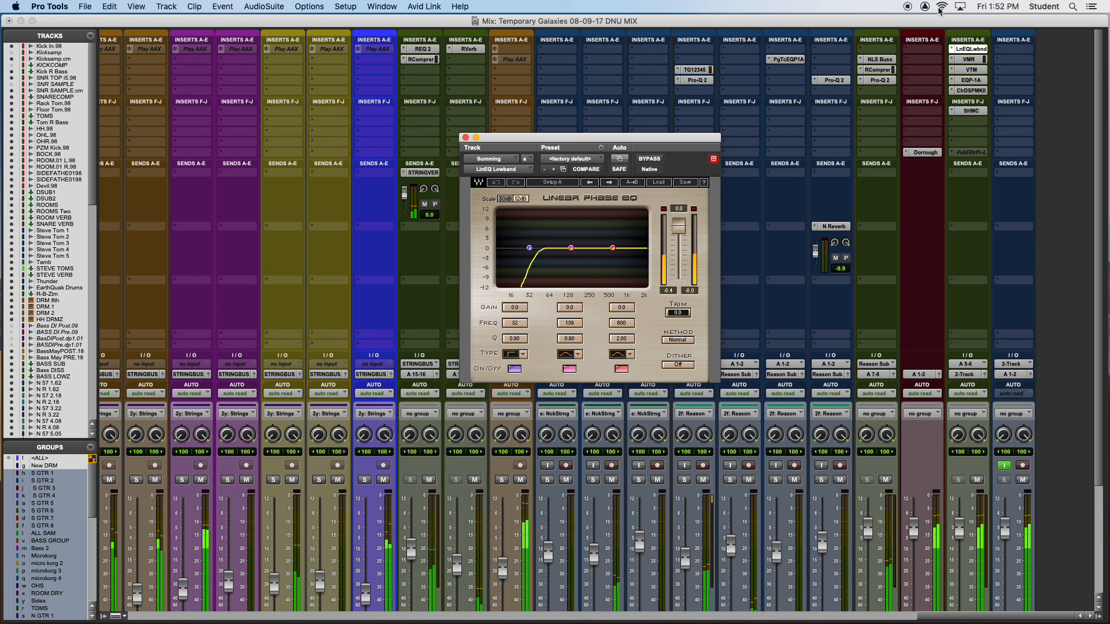
{"action": "left_click", "coordinate": [970, 59]}
{"action": "left_click_drag", "start_coordinate": [928, 142], "coordinate": [775, 86]}
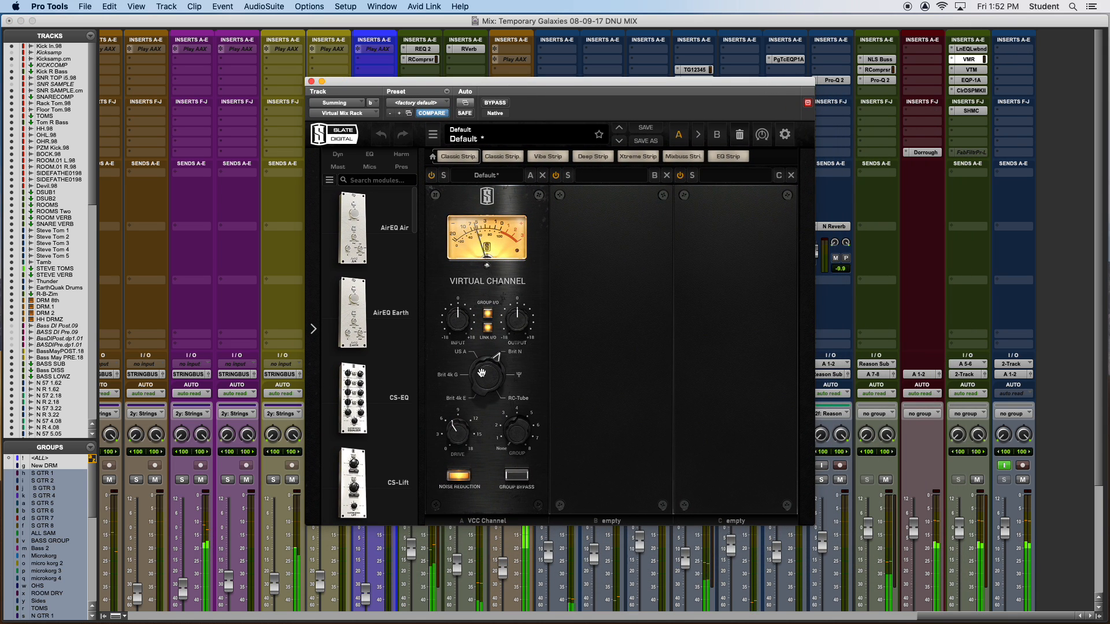
Toggle bypass on all Summing inserts together to compare the mix with and without them, leaving them active
{"action": "left_click", "coordinate": [971, 52], "text": "shift+super"}
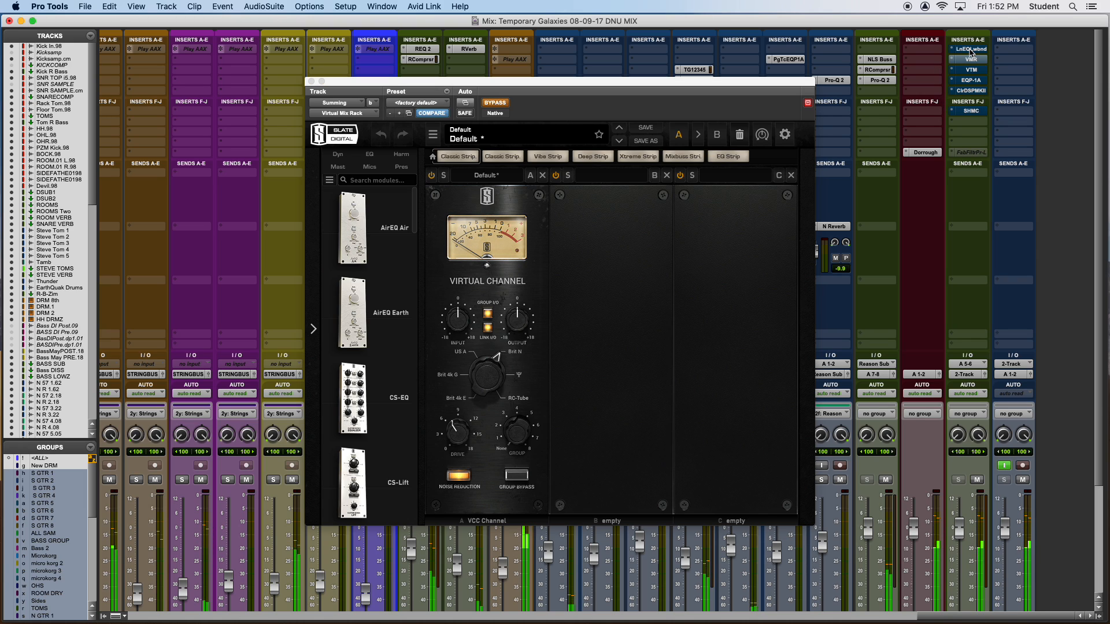
{"action": "left_click", "coordinate": [971, 52], "text": "shift+super"}
{"action": "left_click", "coordinate": [971, 53], "text": "shift+super"}
{"action": "left_click", "coordinate": [971, 53], "text": "shift+super"}
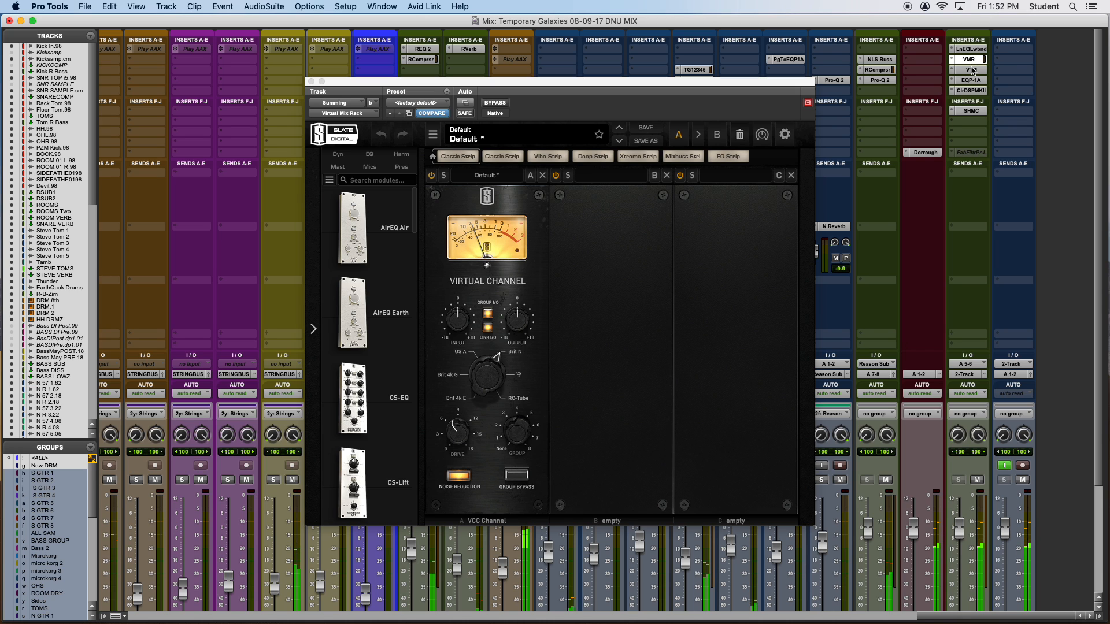
Open the VTM and Pultec EQP-1A on Summing, and compare the Pultec bypassed and active
{"action": "left_click", "coordinate": [971, 70]}
{"action": "left_click", "coordinate": [974, 80]}
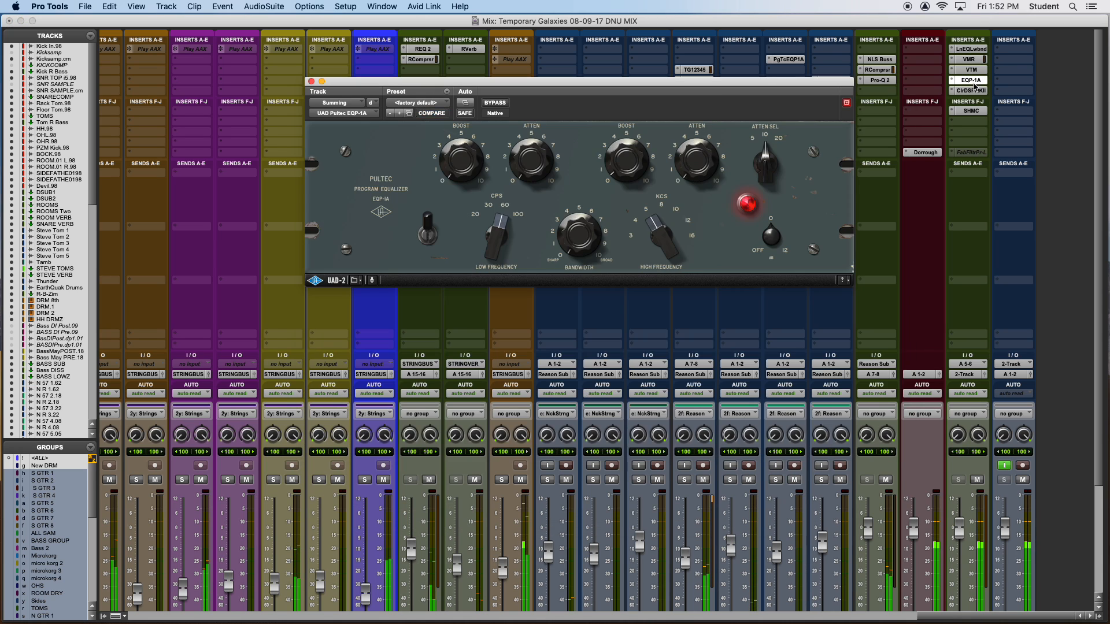
{"action": "left_click_drag", "start_coordinate": [715, 83], "coordinate": [678, 102]}
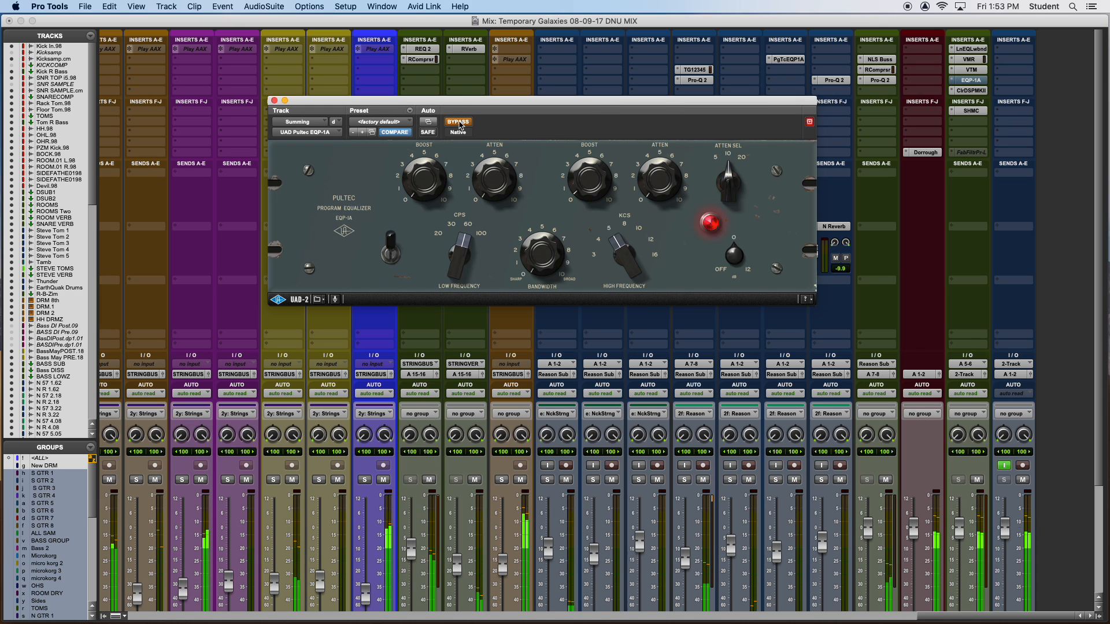
{"action": "left_click", "coordinate": [458, 122]}
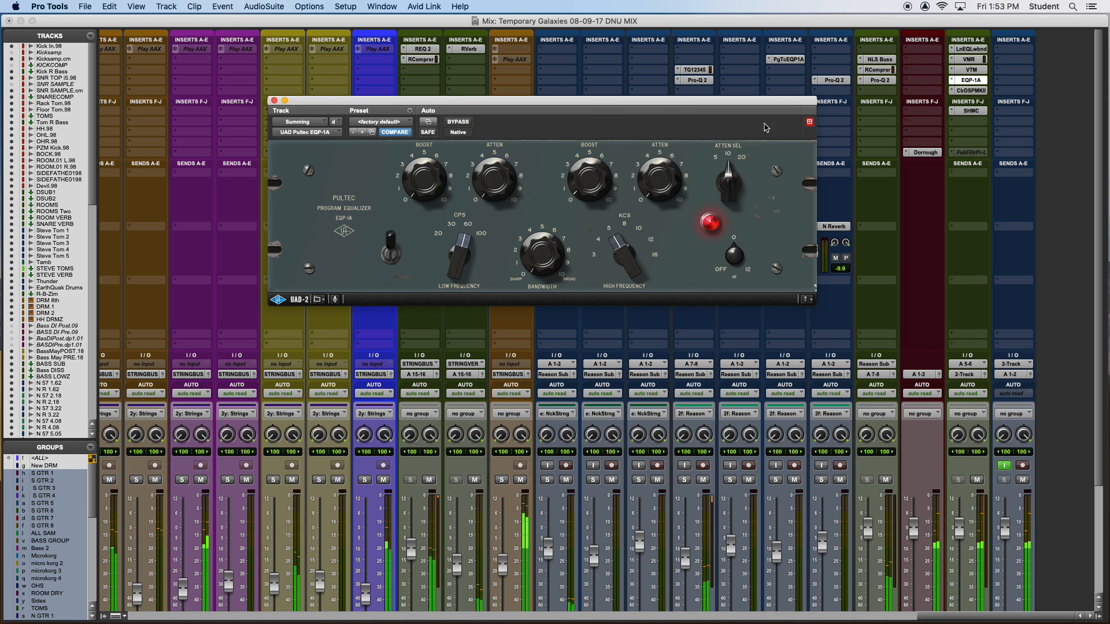
Open the Clariphonic DSP MKII on Summing, move its window aside and compare its sound bypassed and active
{"action": "left_click", "coordinate": [979, 90]}
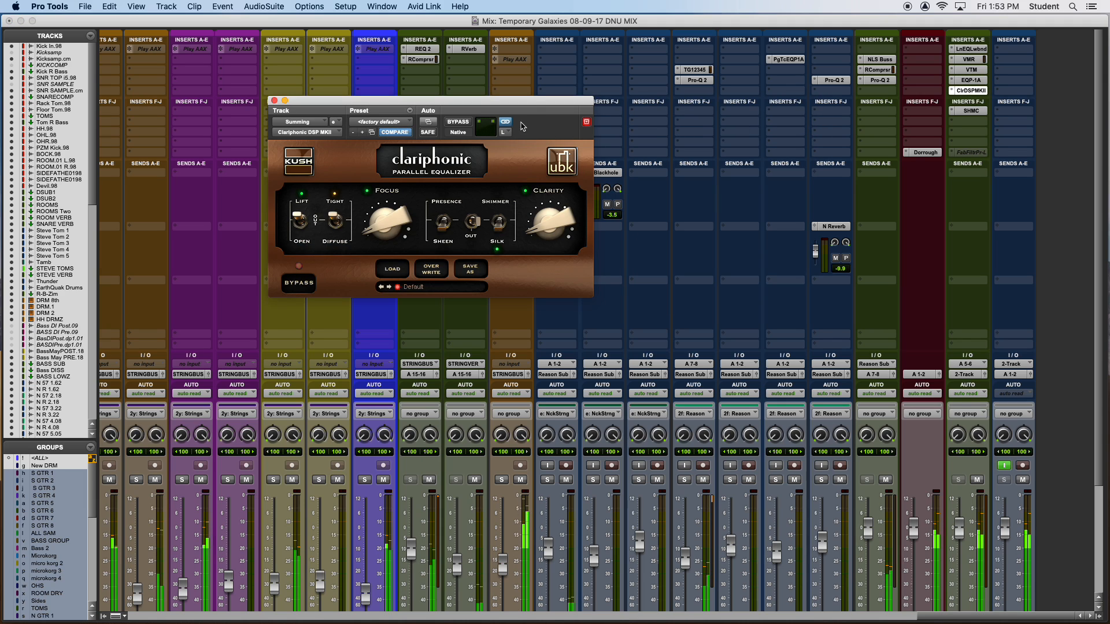
{"action": "left_click_drag", "start_coordinate": [532, 104], "coordinate": [606, 127]}
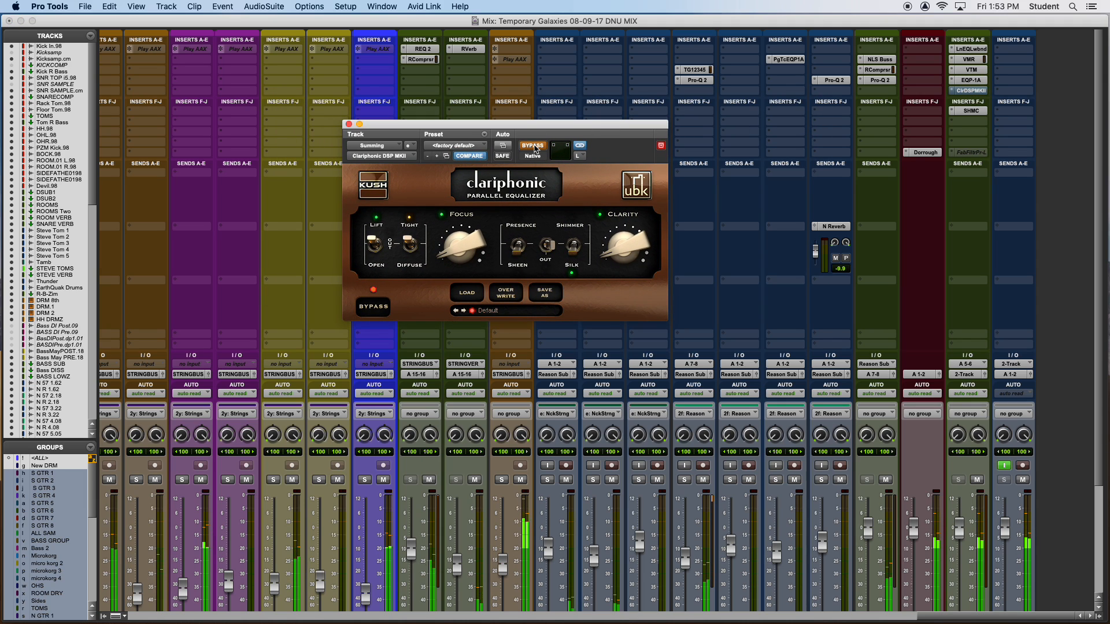
{"action": "left_click", "coordinate": [534, 147]}
{"action": "left_click", "coordinate": [534, 147]}
{"action": "left_click", "coordinate": [371, 308]}
Open the Shadow Hills Mastering Compressor on Summing and restart playback from 4:20.787 in the arrangement
{"action": "left_click", "coordinate": [970, 111]}
{"action": "left_click_drag", "start_coordinate": [785, 128], "coordinate": [664, 98]}
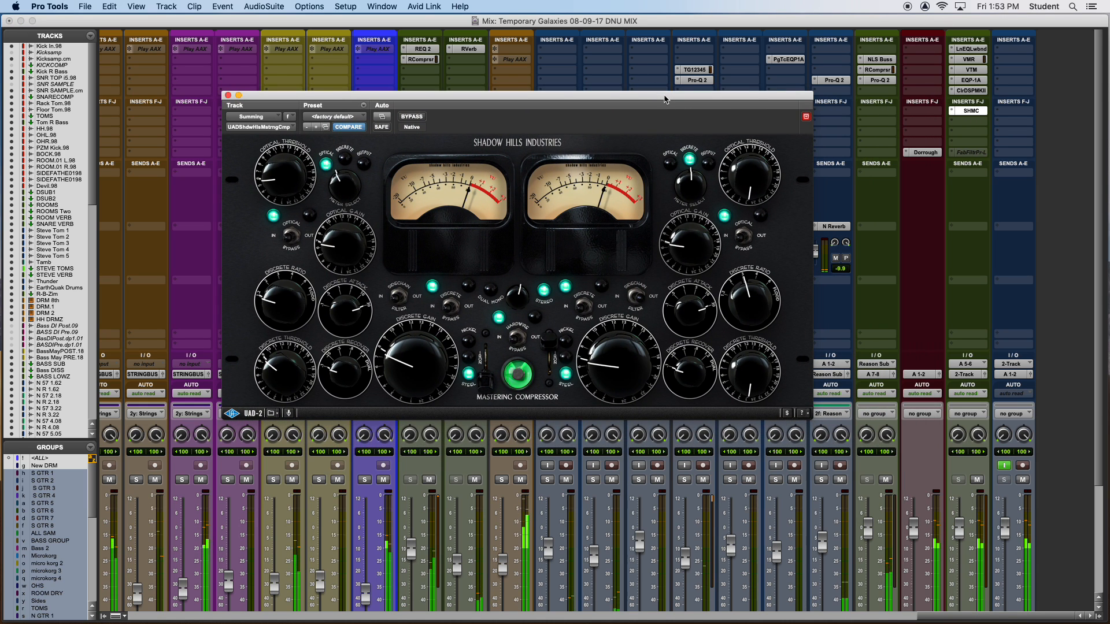
{"action": "key", "text": "super+equal"}
{"action": "key", "text": "space"}
{"action": "left_click", "coordinate": [761, 496]}
{"action": "key", "text": "space"}
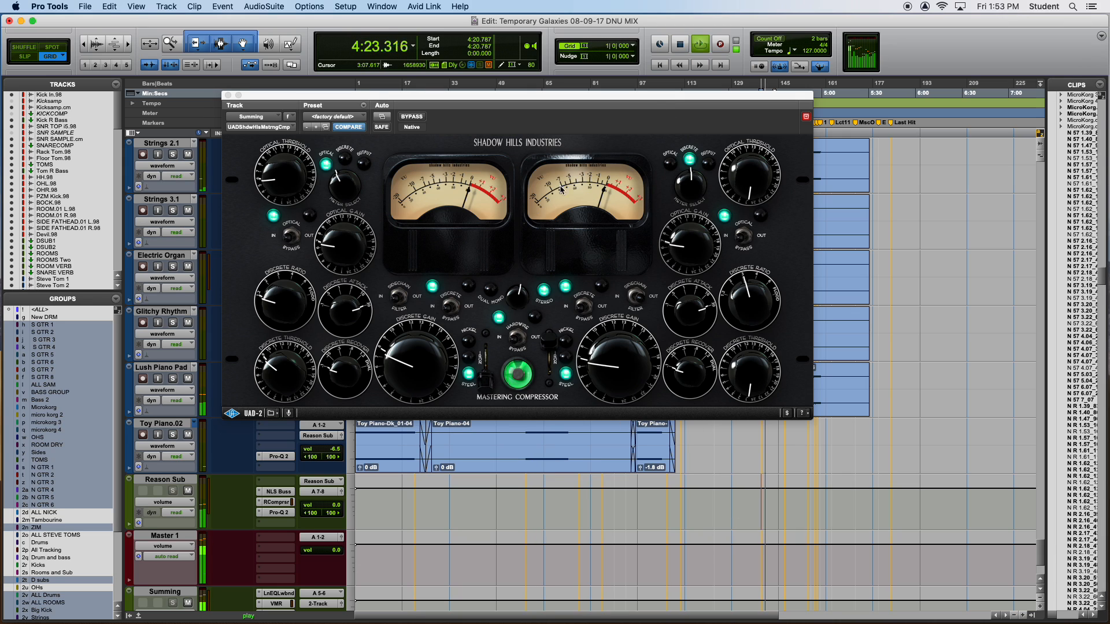
Back in the mixer, compare the Shadow Hills Mastering Compressor bypassed and active, then close its window
{"action": "key", "text": "super+equal"}
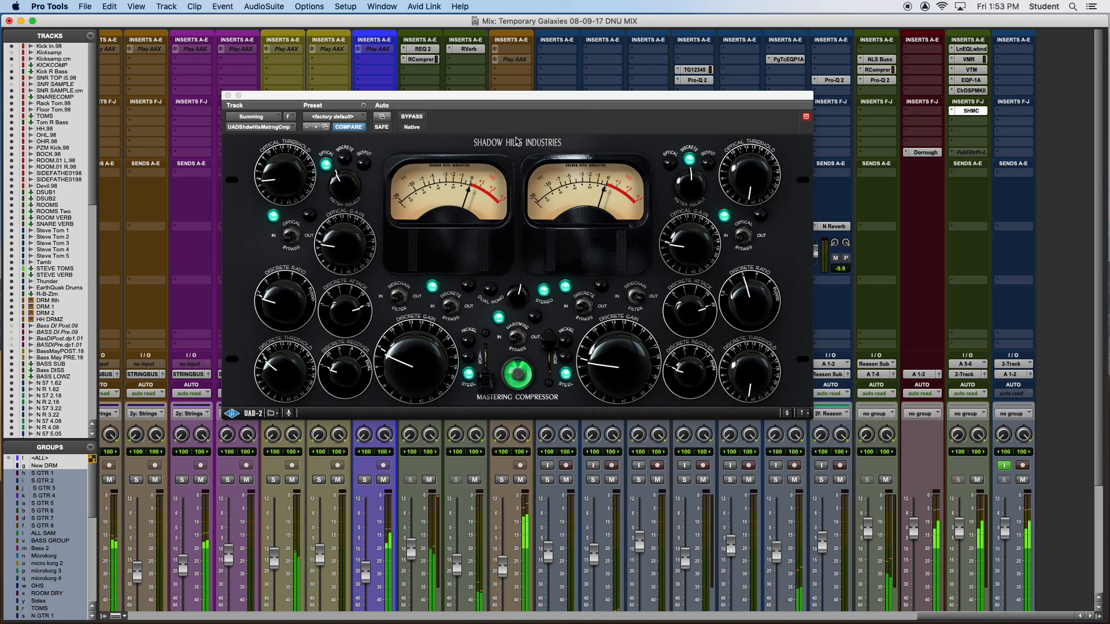
{"action": "left_click", "coordinate": [424, 117]}
{"action": "left_click", "coordinate": [422, 118]}
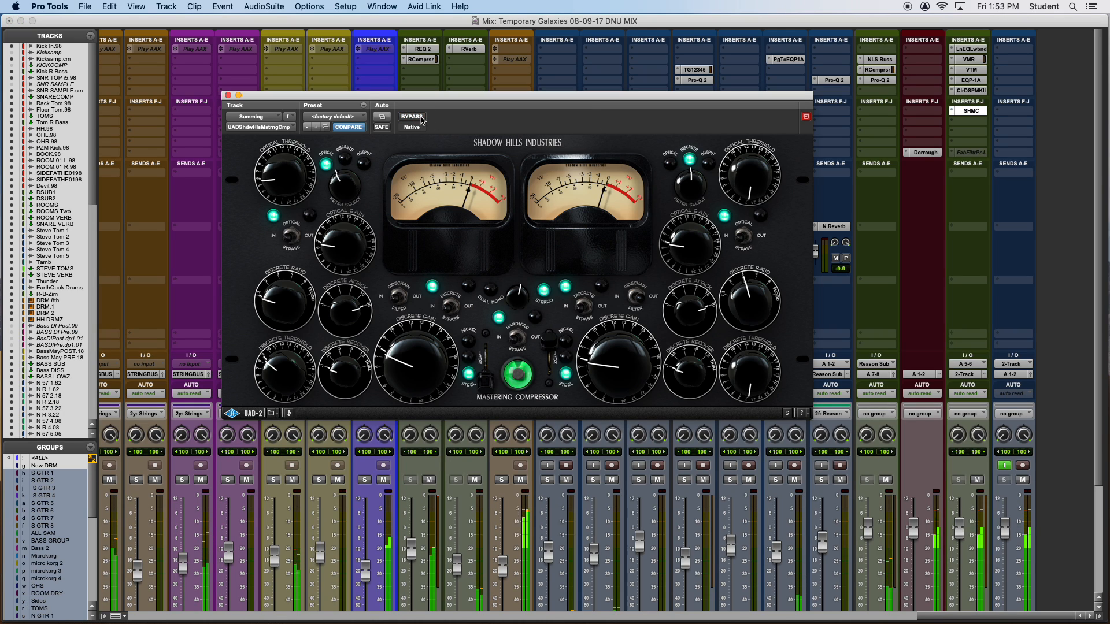
{"action": "left_click", "coordinate": [228, 95]}
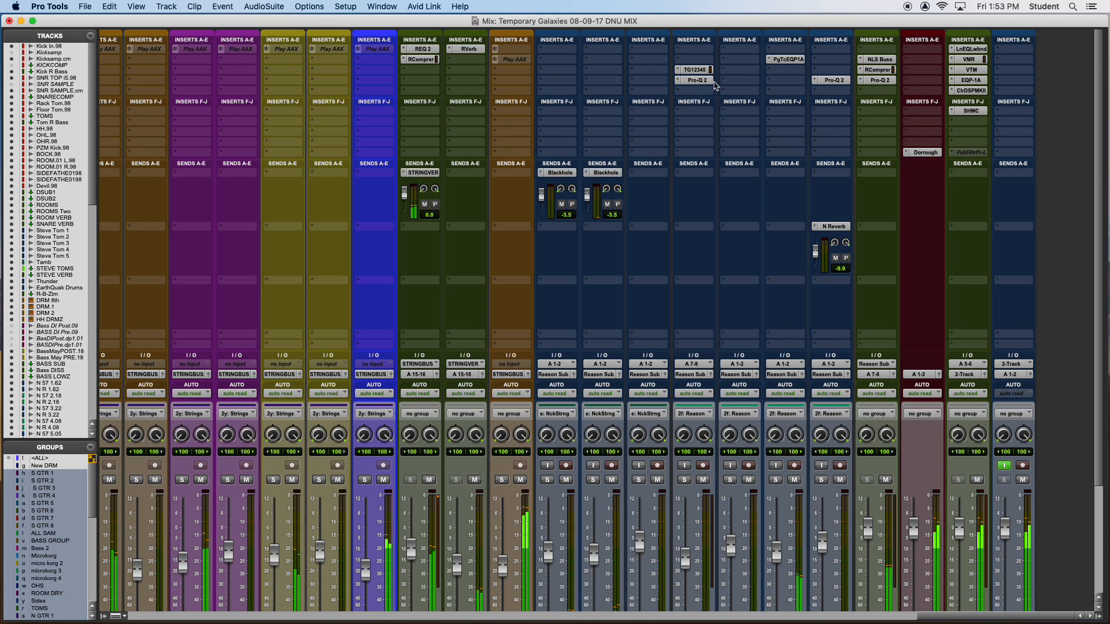
Open the Dorrough loudness meter on Master 1, return to the arrangement and close the meter
{"action": "left_click", "coordinate": [925, 153]}
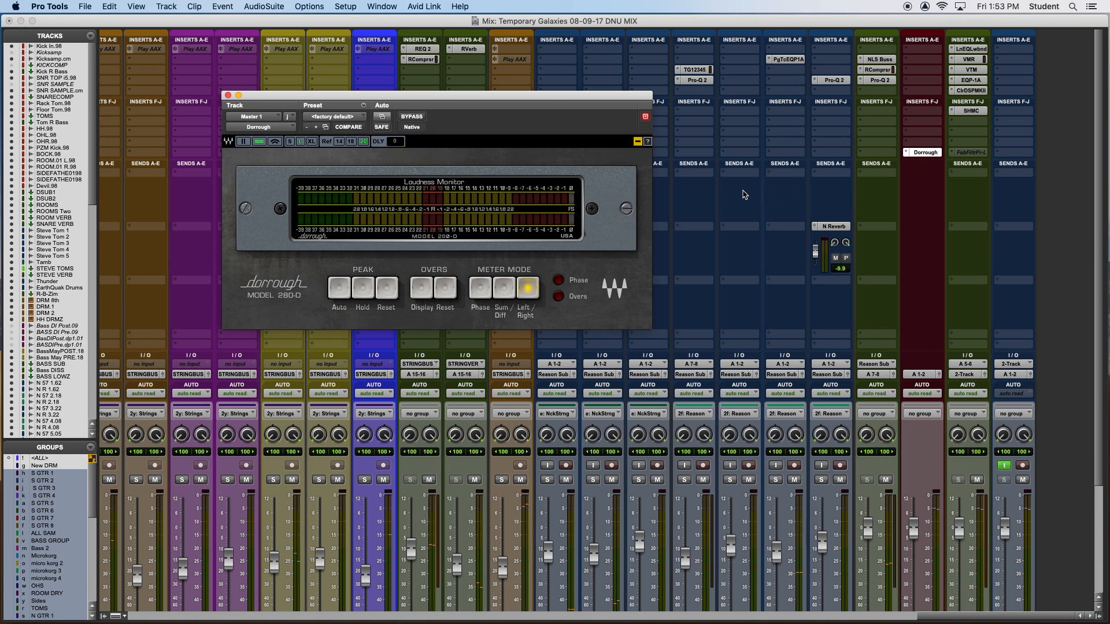
{"action": "key", "text": "super+equal"}
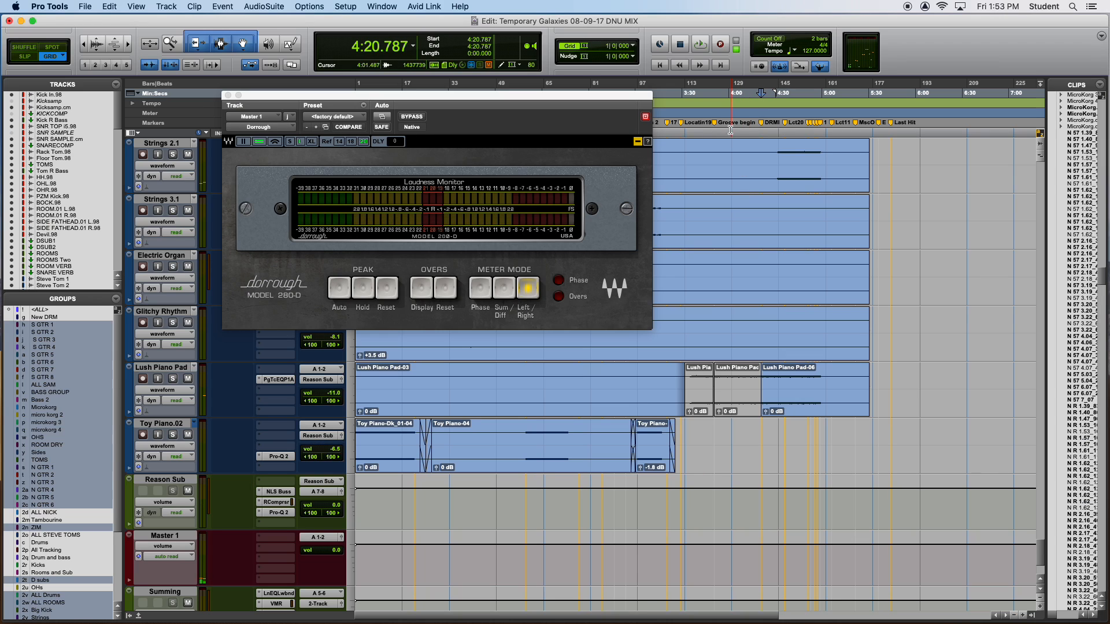
{"action": "left_click", "coordinate": [227, 96]}
Play the full mix from 1:11.811, at the start of the first V1-Long1 string clip
{"action": "key", "text": "r"}
{"action": "scroll", "coordinate": [513, 198], "scroll_direction": "up", "scroll_amount": 15}
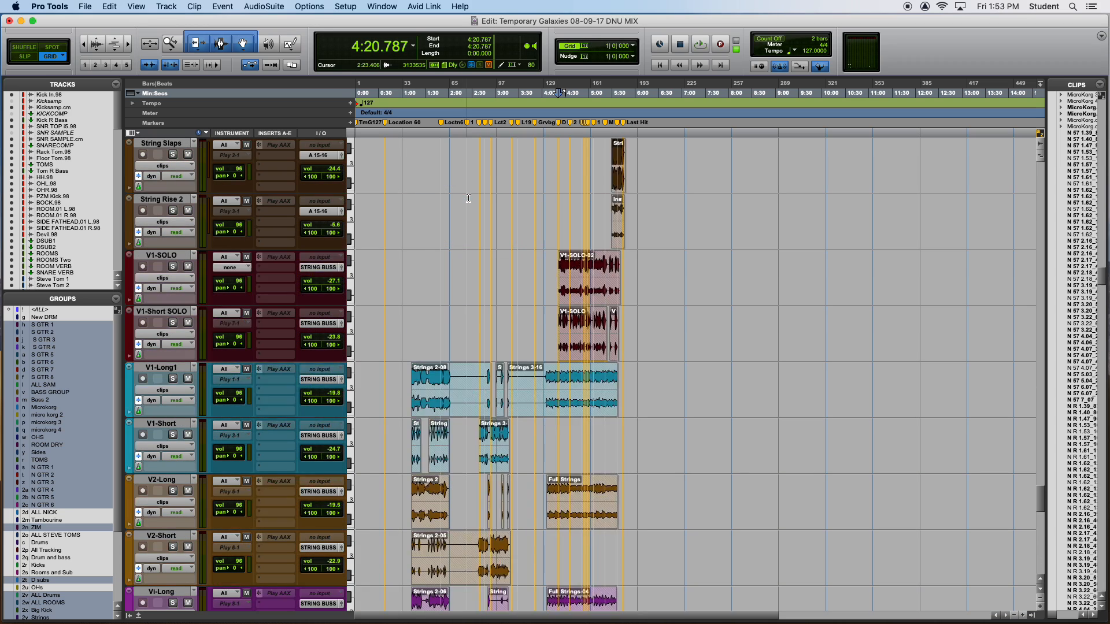
{"action": "scroll", "coordinate": [468, 198], "scroll_direction": "up", "scroll_amount": 2}
{"action": "left_click", "coordinate": [411, 267]}
{"action": "key", "text": "t"}
{"action": "key", "text": "t"}
{"action": "key", "text": "t"}
{"action": "key", "text": "t"}
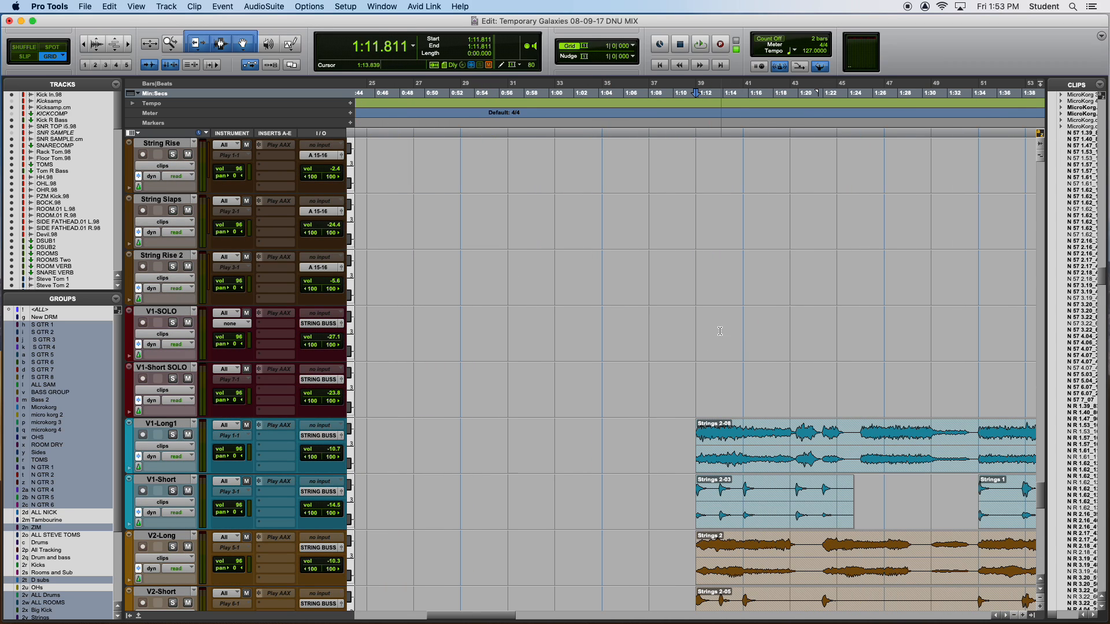
{"action": "key", "text": "space"}
Examine the synth, guitar, bass and drum tracks across the arrangement during playback
{"action": "scroll", "coordinate": [701, 326], "scroll_direction": "down", "scroll_amount": 10}
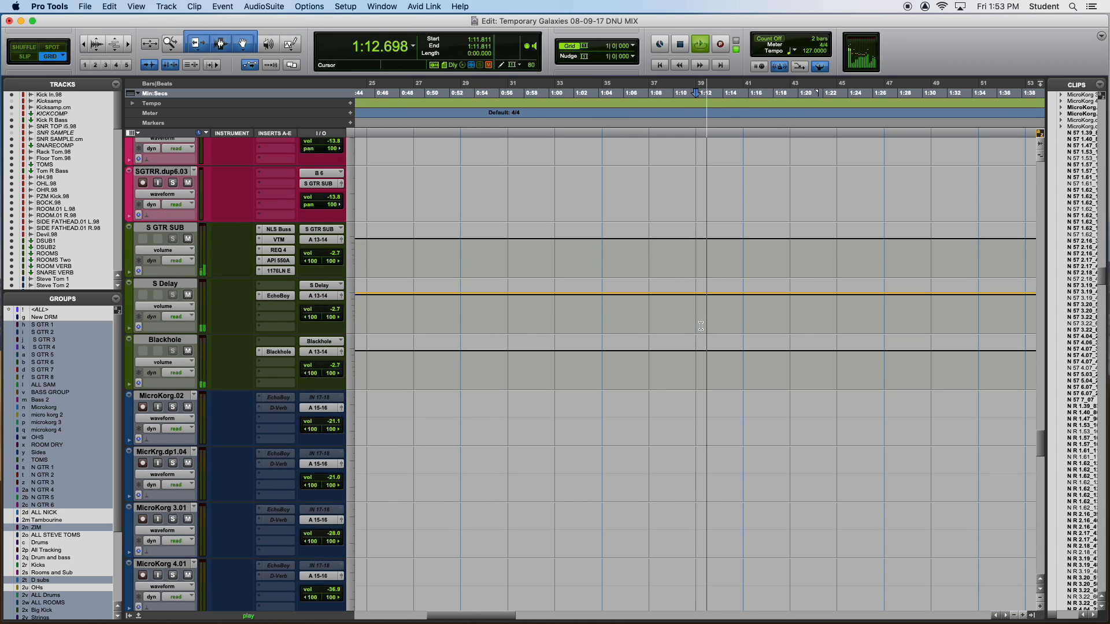
{"action": "scroll", "coordinate": [700, 326], "scroll_direction": "up", "scroll_amount": 20}
{"action": "key", "text": "r"}
{"action": "key", "text": "r"}
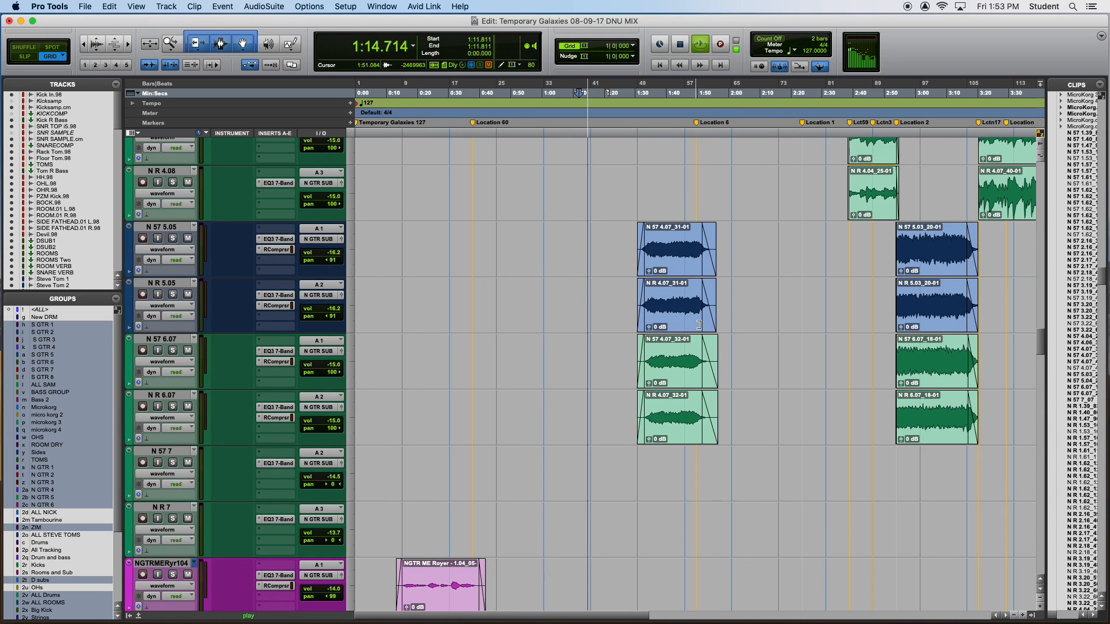
{"action": "scroll", "coordinate": [699, 325], "scroll_direction": "up", "scroll_amount": 10}
{"action": "key", "text": "r"}
{"action": "scroll", "coordinate": [728, 278], "scroll_direction": "up", "scroll_amount": 3}
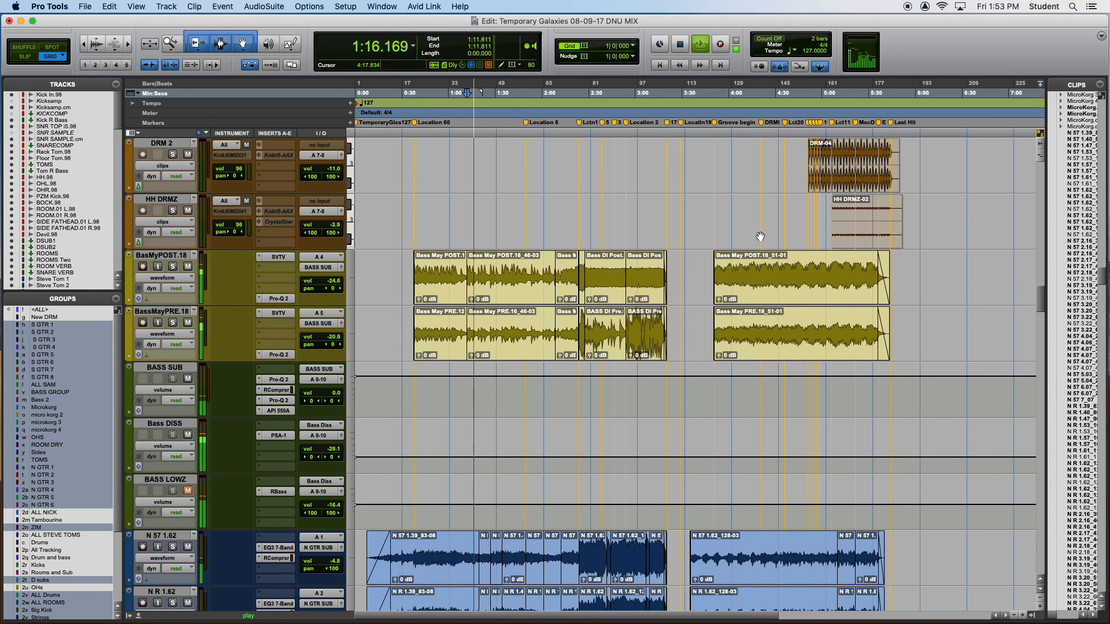
Play the full mix from 4:35.905 and zoom in on the bass clips around Location 20
{"action": "left_click", "coordinate": [787, 211]}
{"action": "key", "text": "t"}
{"action": "key", "text": "t"}
{"action": "key", "text": "t"}
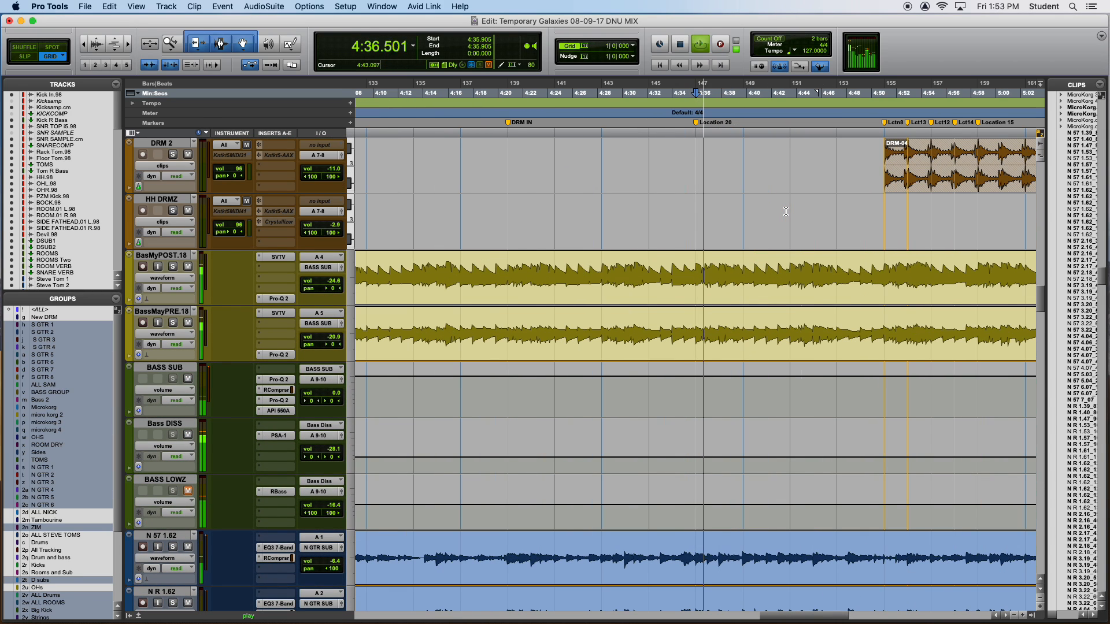